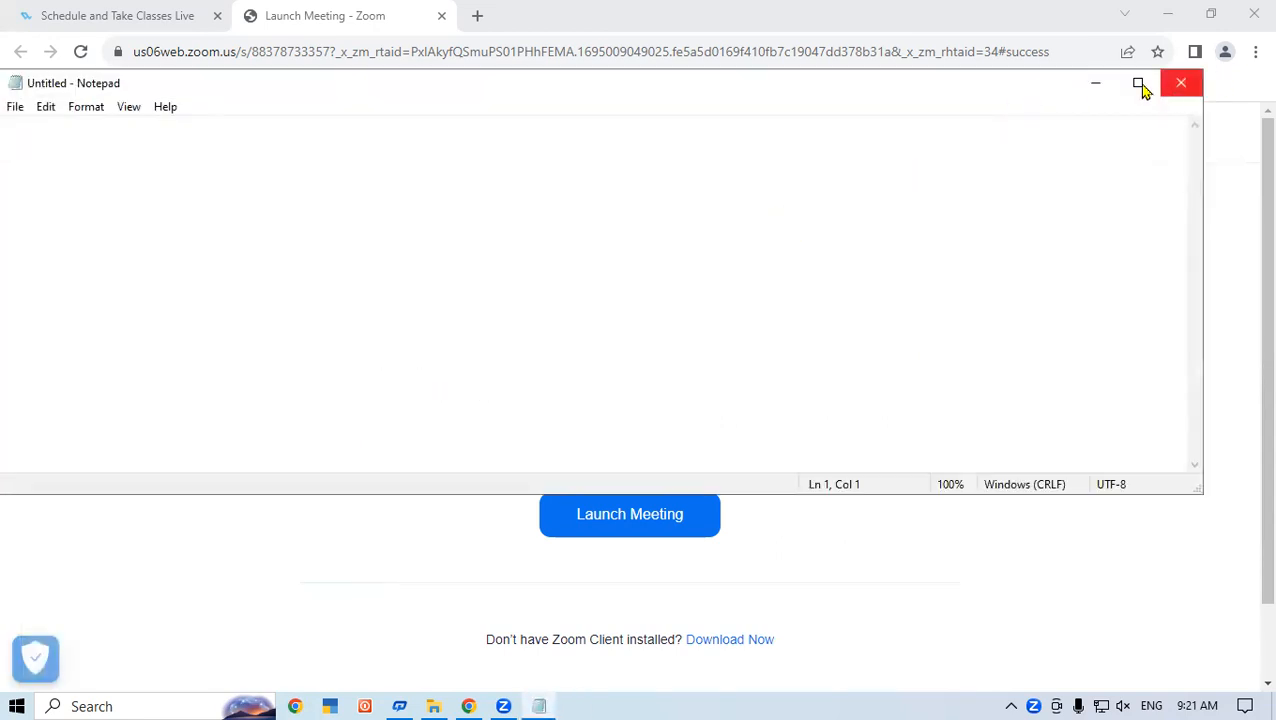
- Maximize the empty Notepad window and view its available editing commands
left_click(1139, 84)
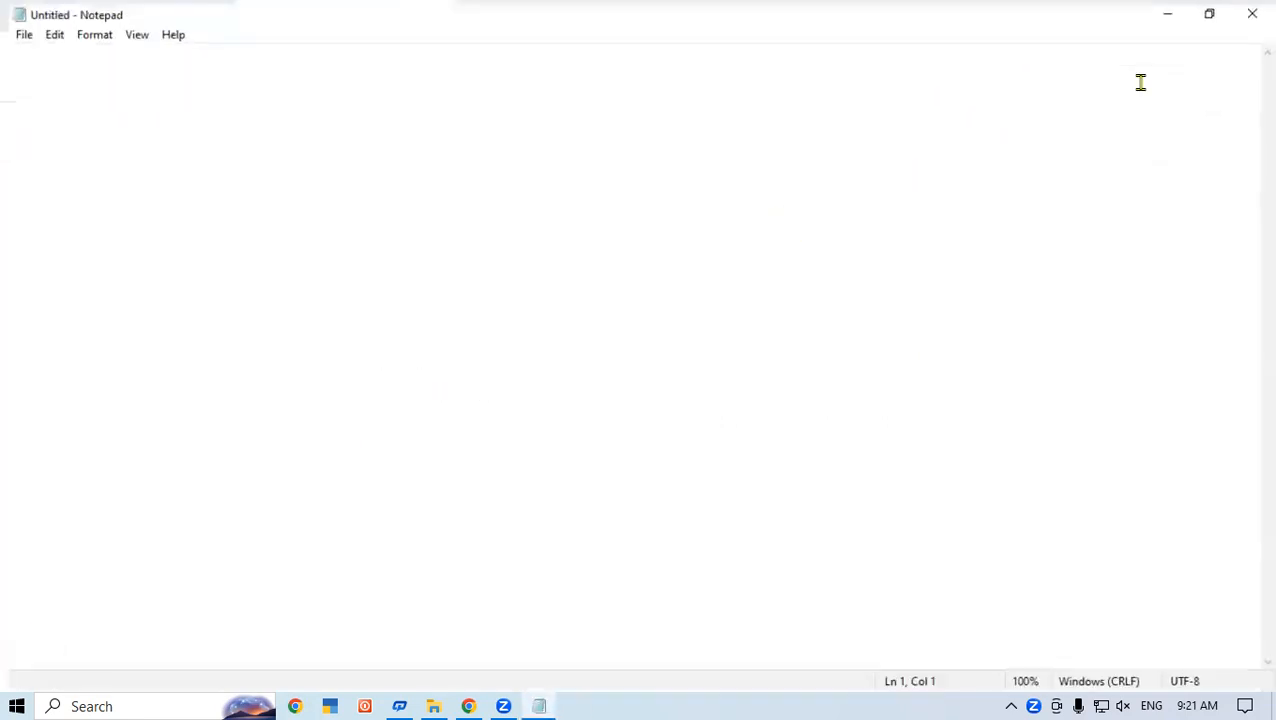
left_click(45, 30)
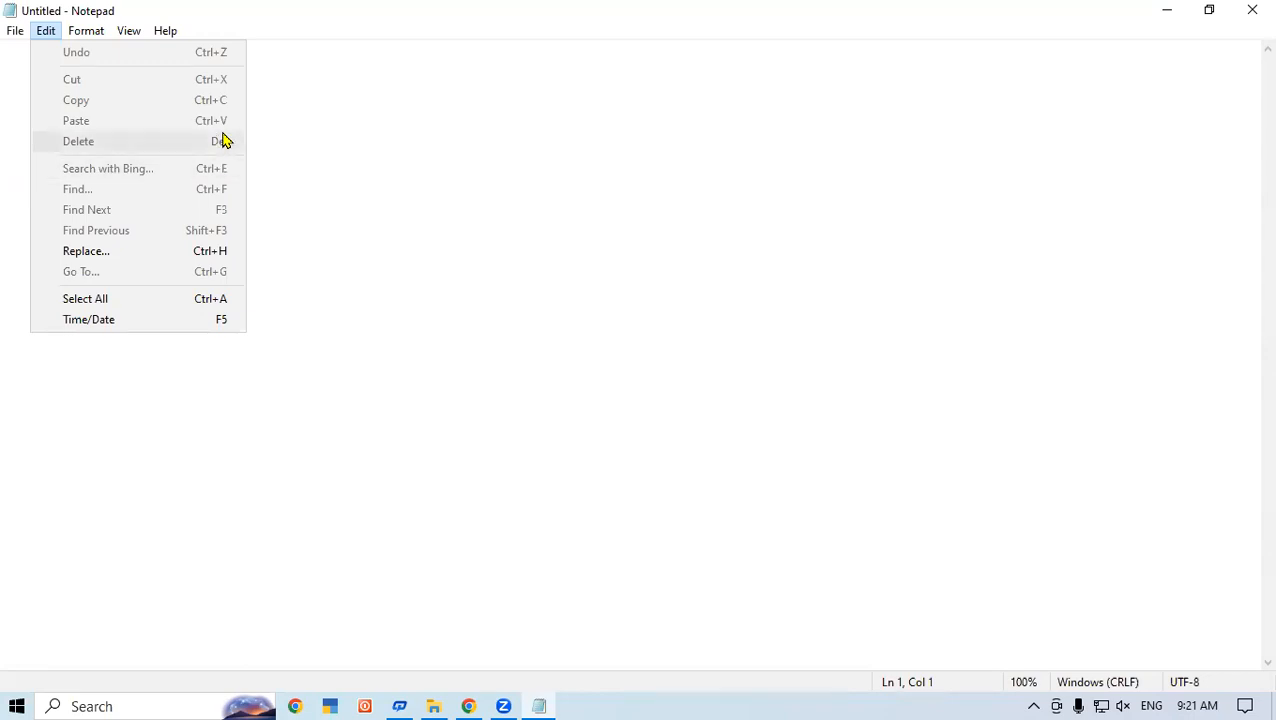
left_click(658, 234)
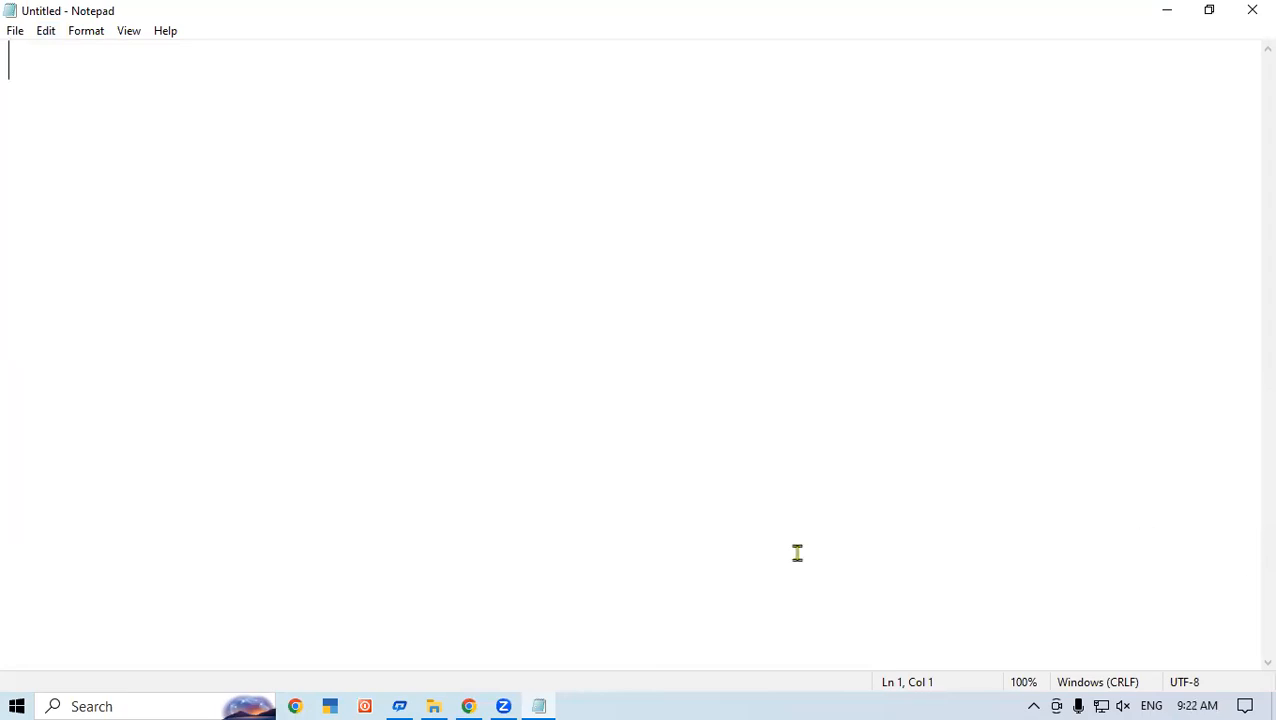
- Launch Word with the Run command winword and create a blank document
key("super+r")
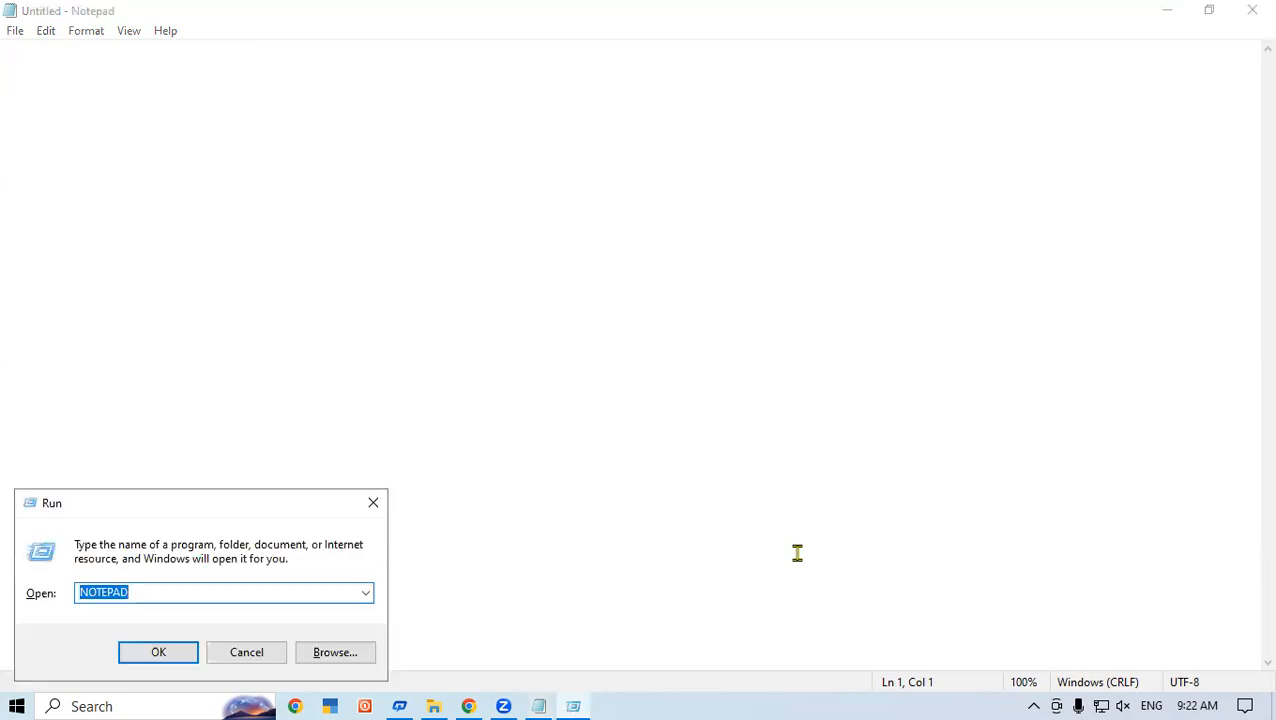
type("win")
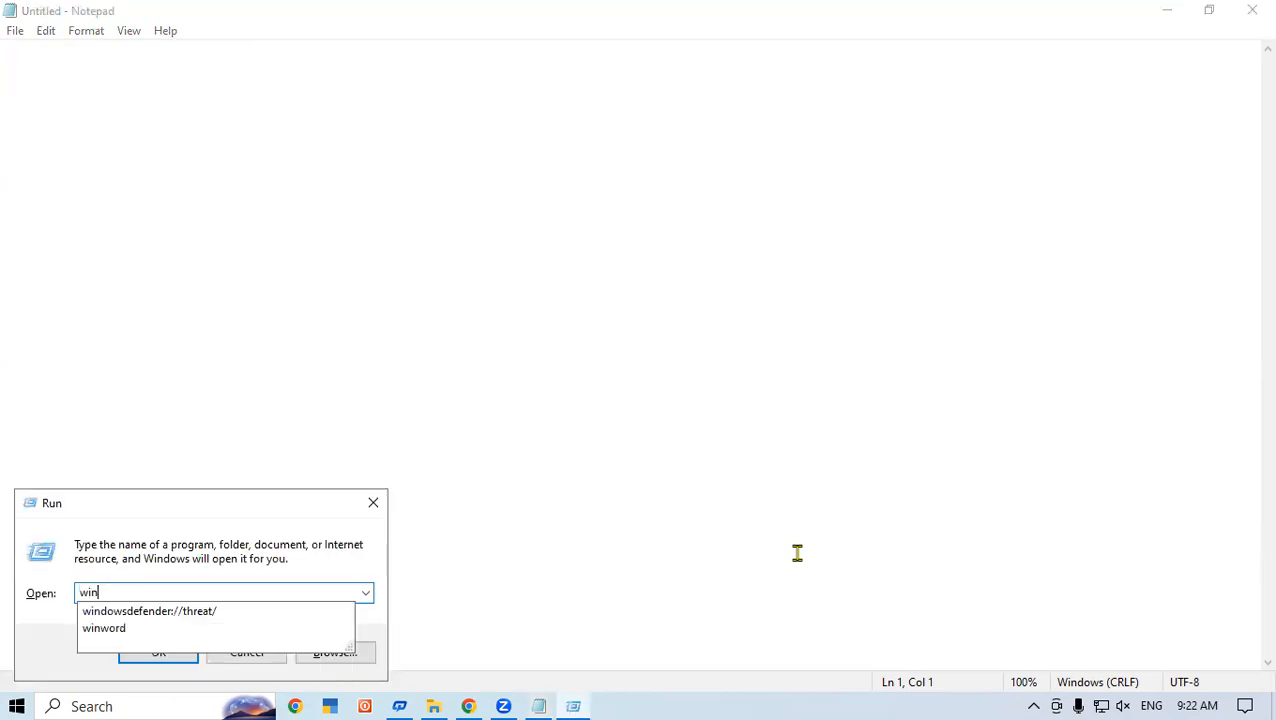
key("Down")
key("Down")
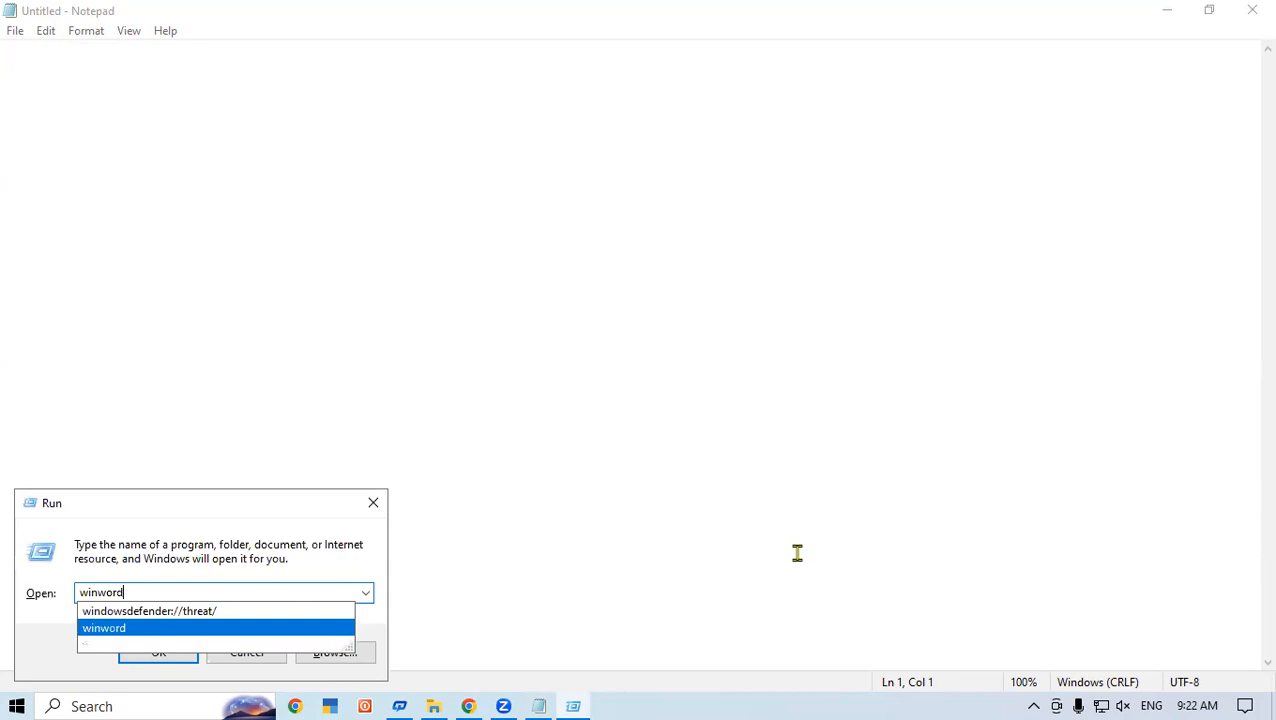
key("Return")
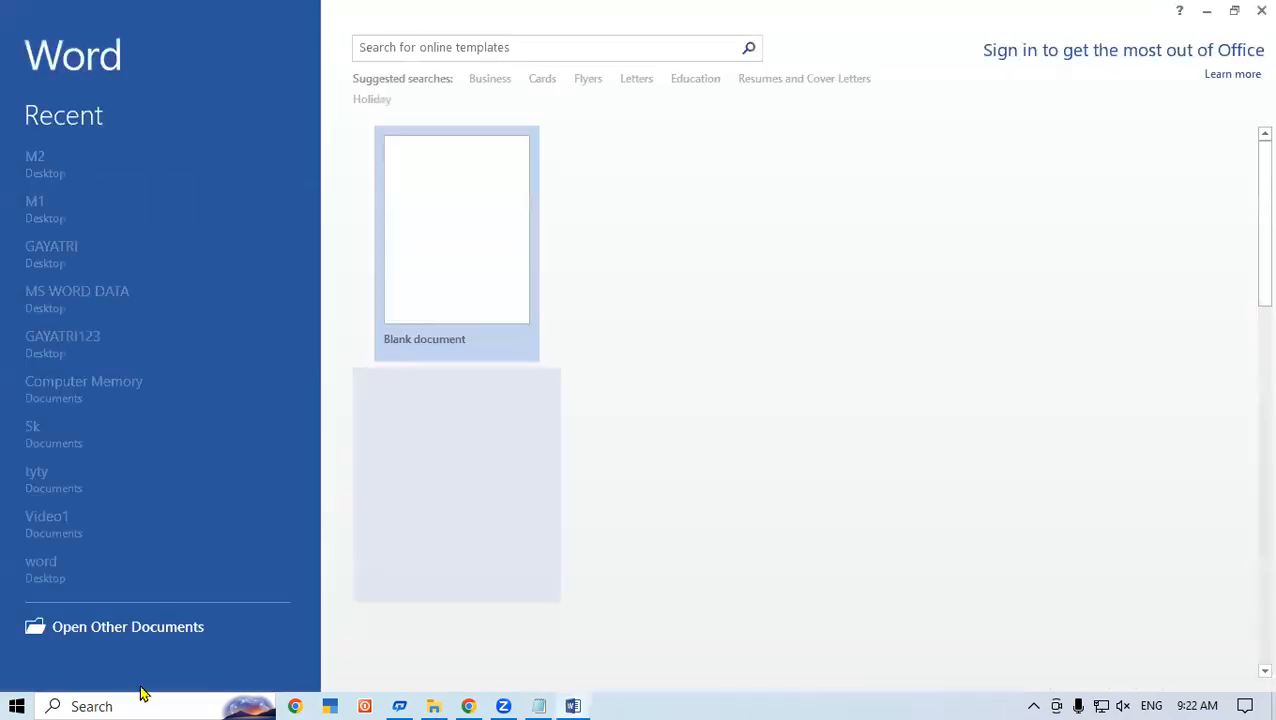
left_click(490, 220)
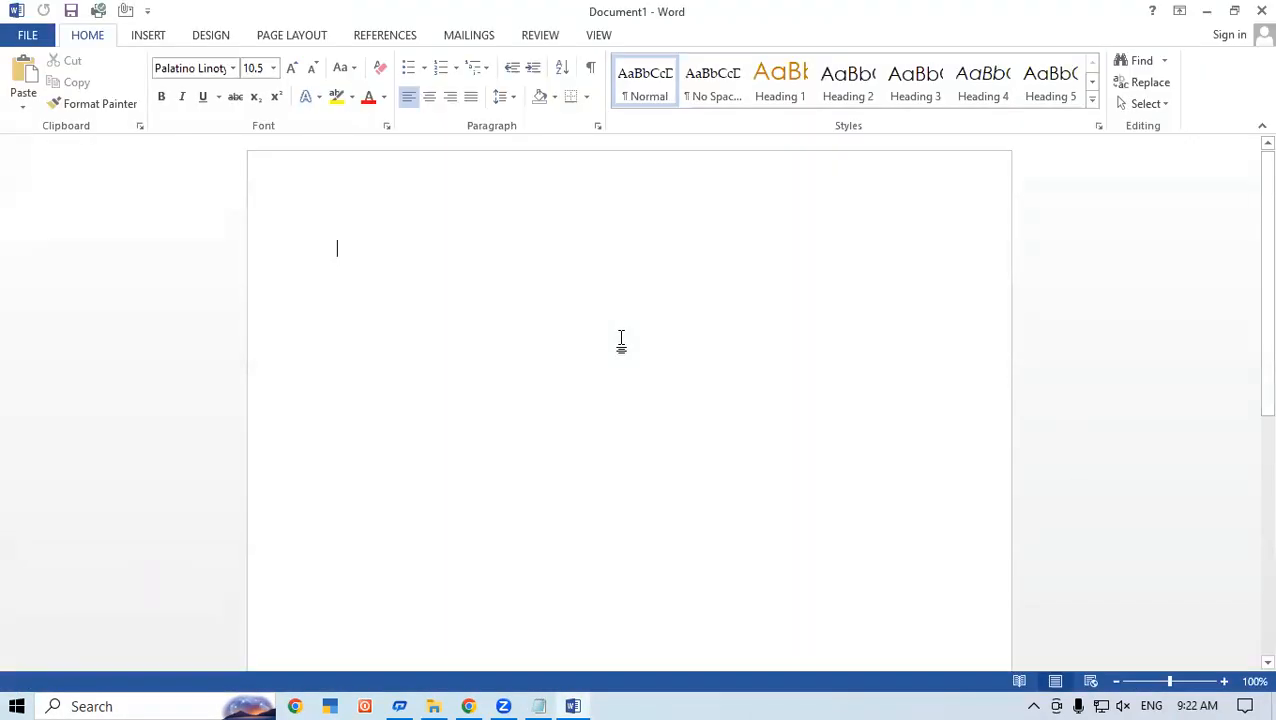
- Generate sample paragraphs in the blank document with =rand() and copy all of the text
type("=rand()")
key("Return")
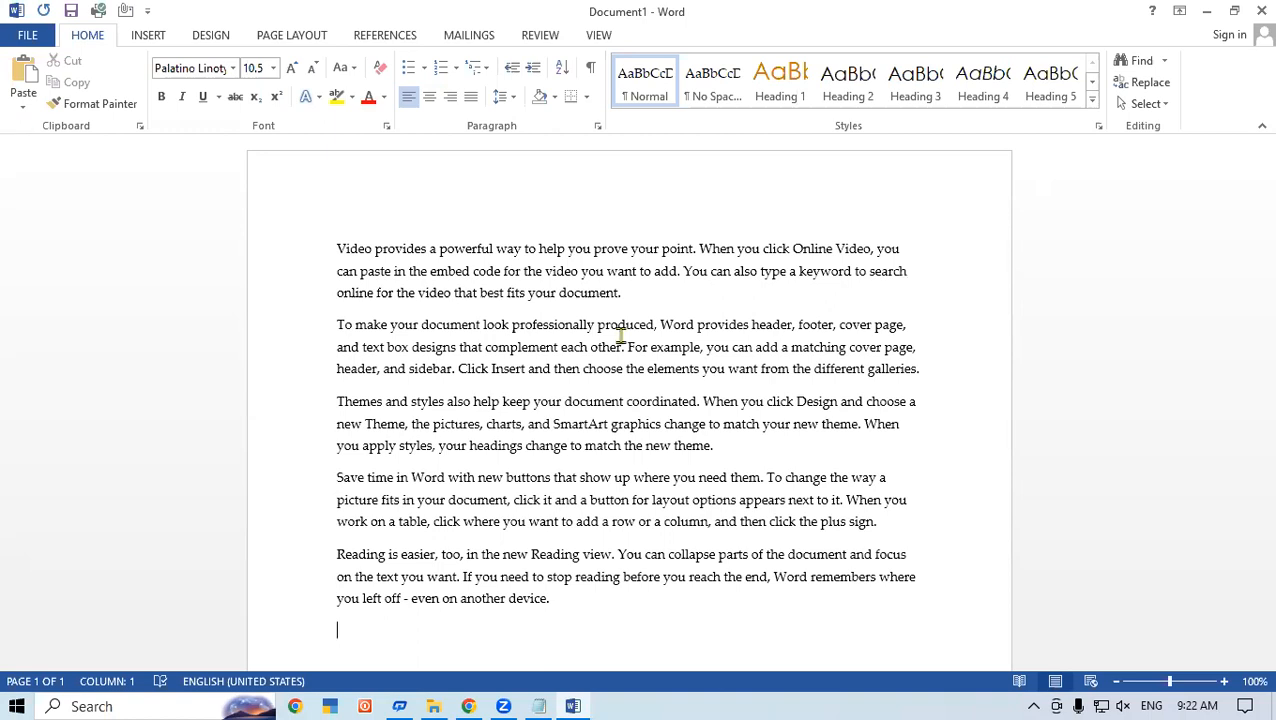
key("ctrl+a")
key("ctrl+c")
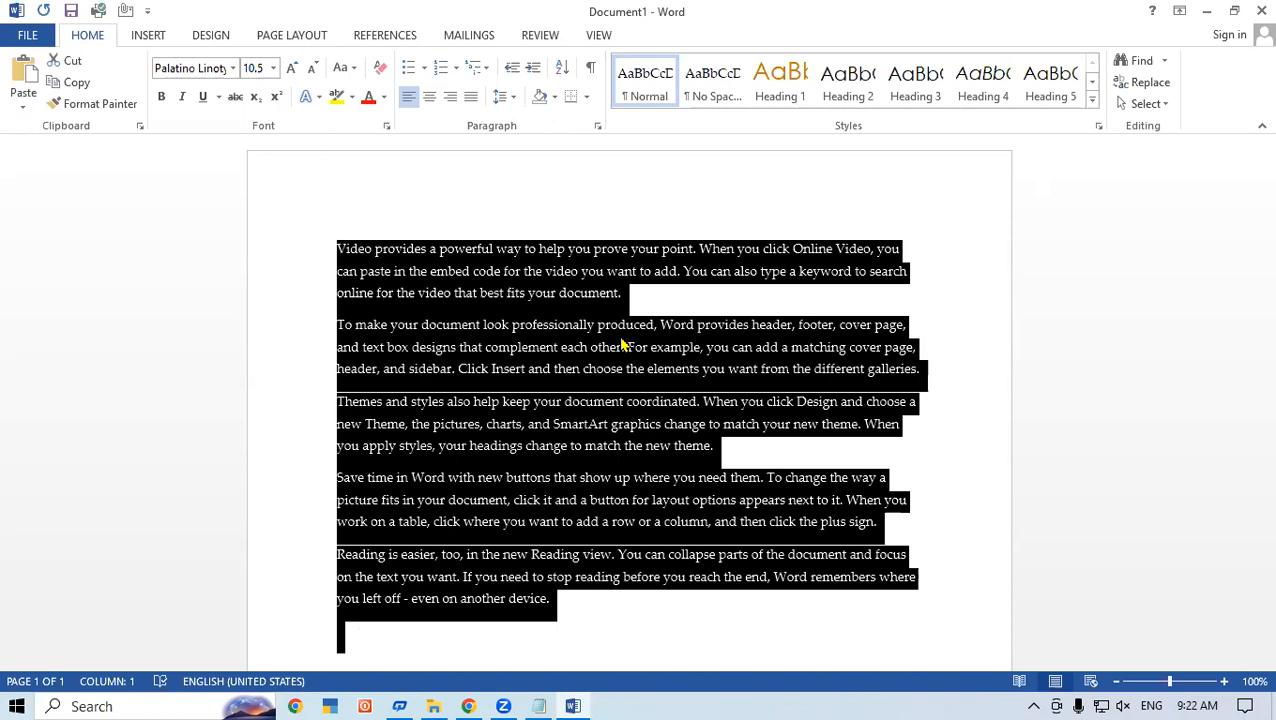
- Close the Word document without saving and paste the copied paragraphs into the empty Notepad document
left_click(1261, 11)
left_click(635, 391)
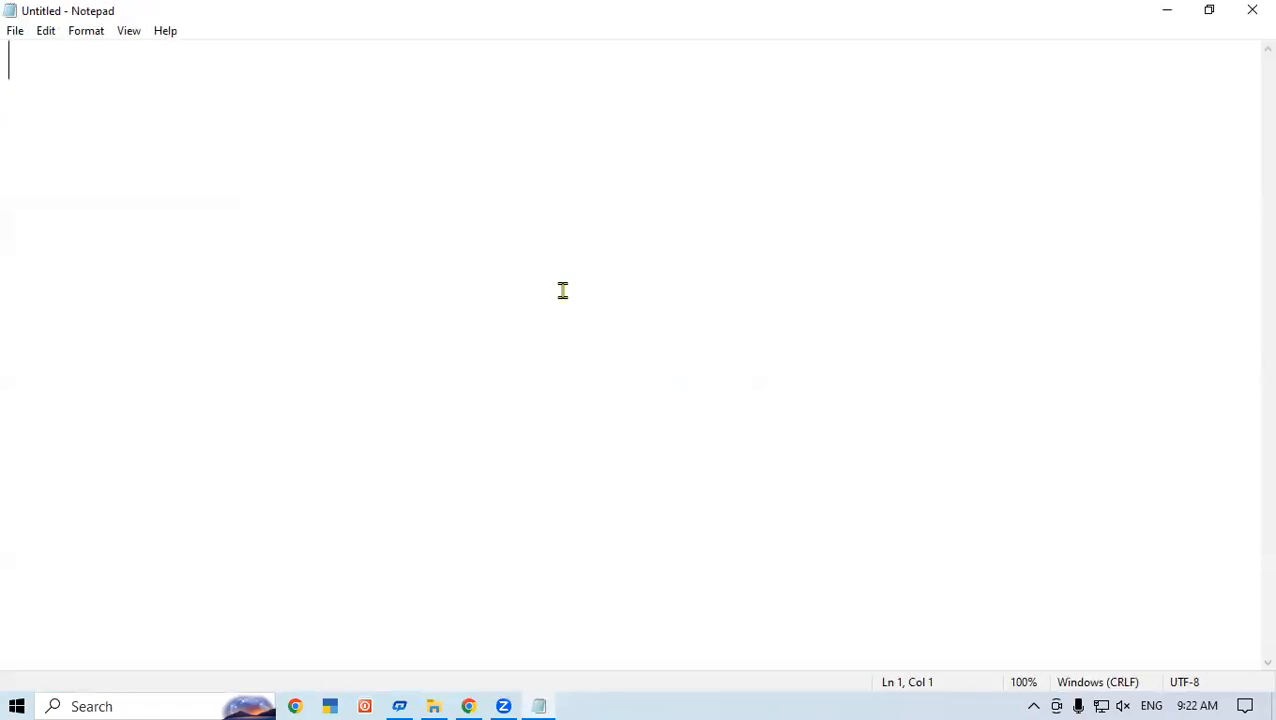
key("ctrl+v")
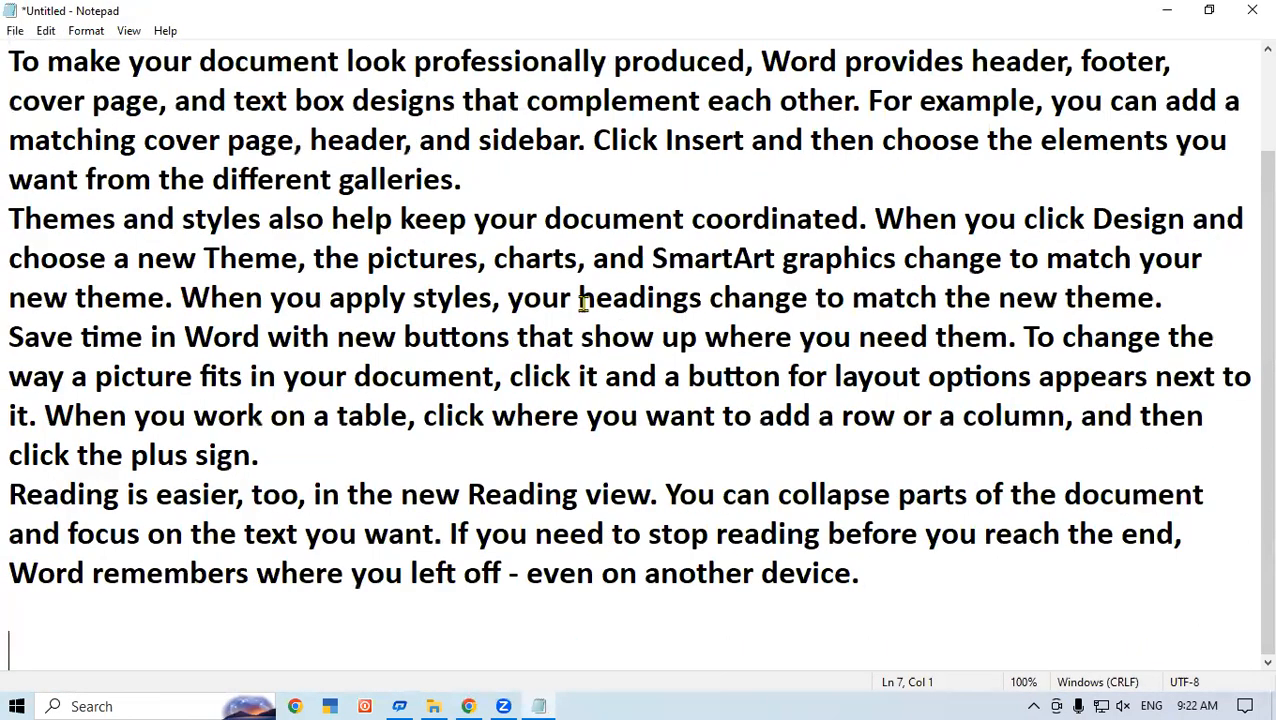
left_click_drag(1250, 470, 1250, 342)
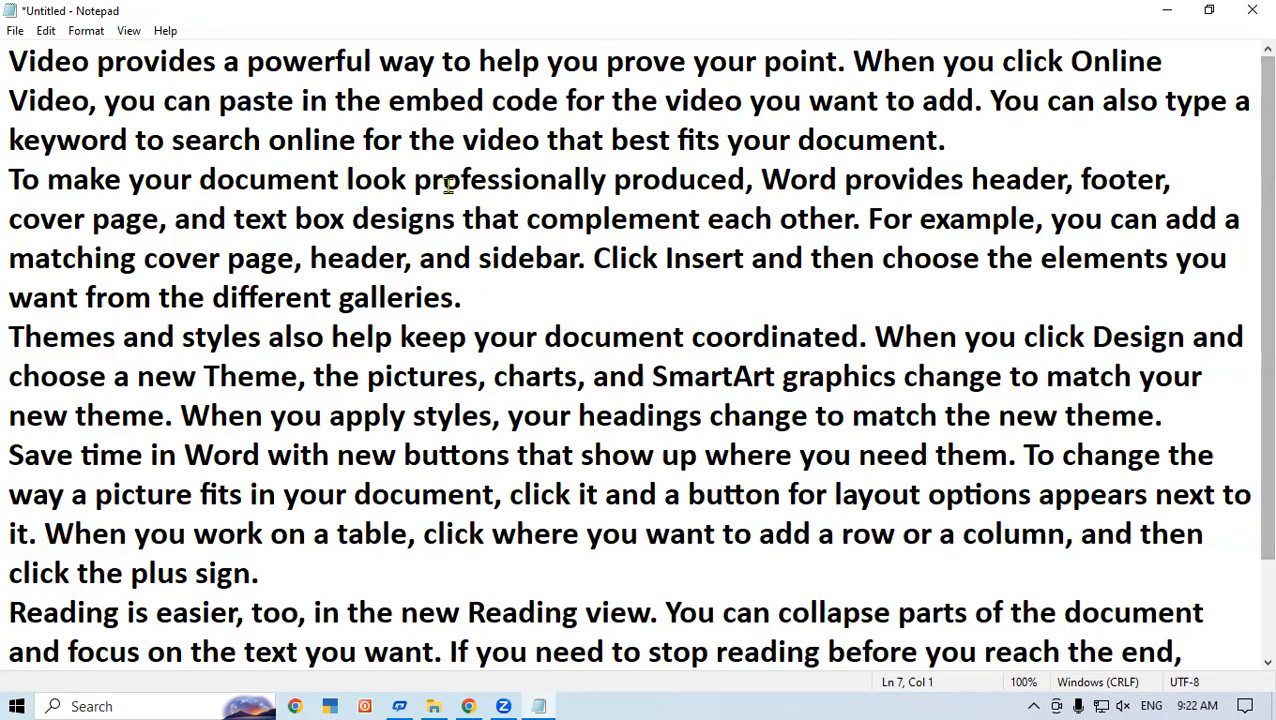
- Paste the copied paragraphs four more times at the end of the Notepad document
left_click(40, 32)
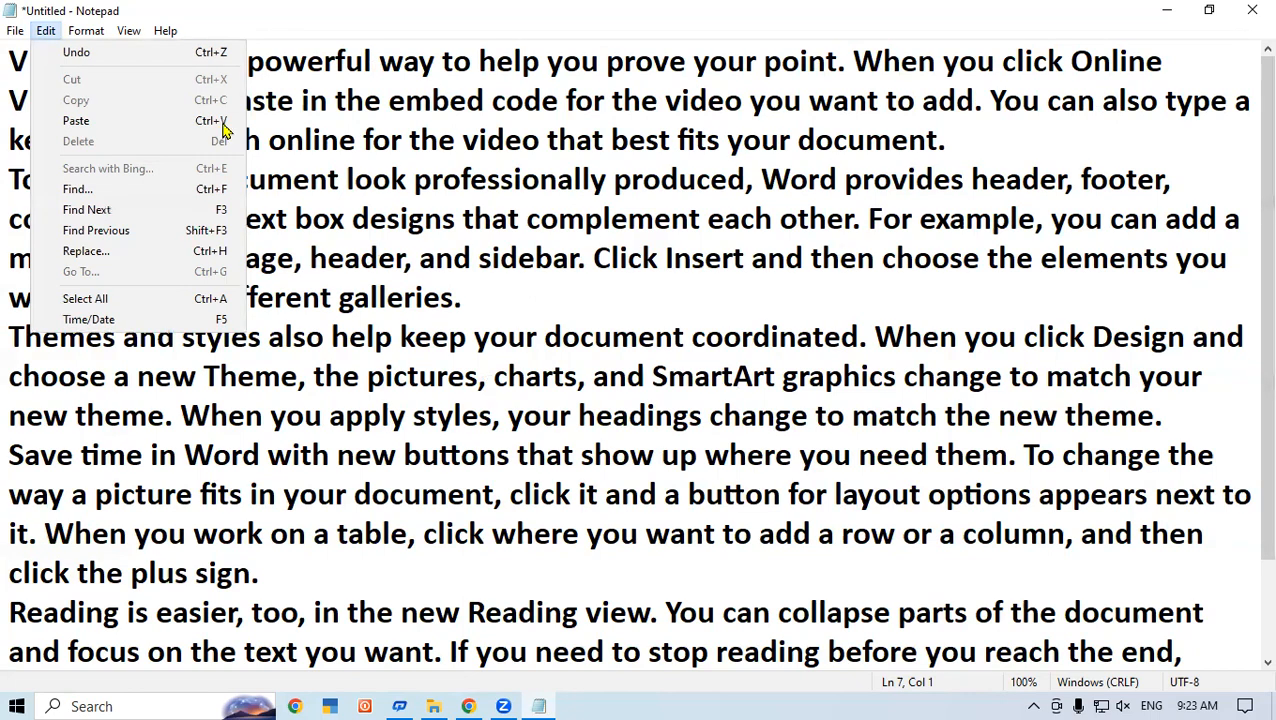
left_click(97, 132)
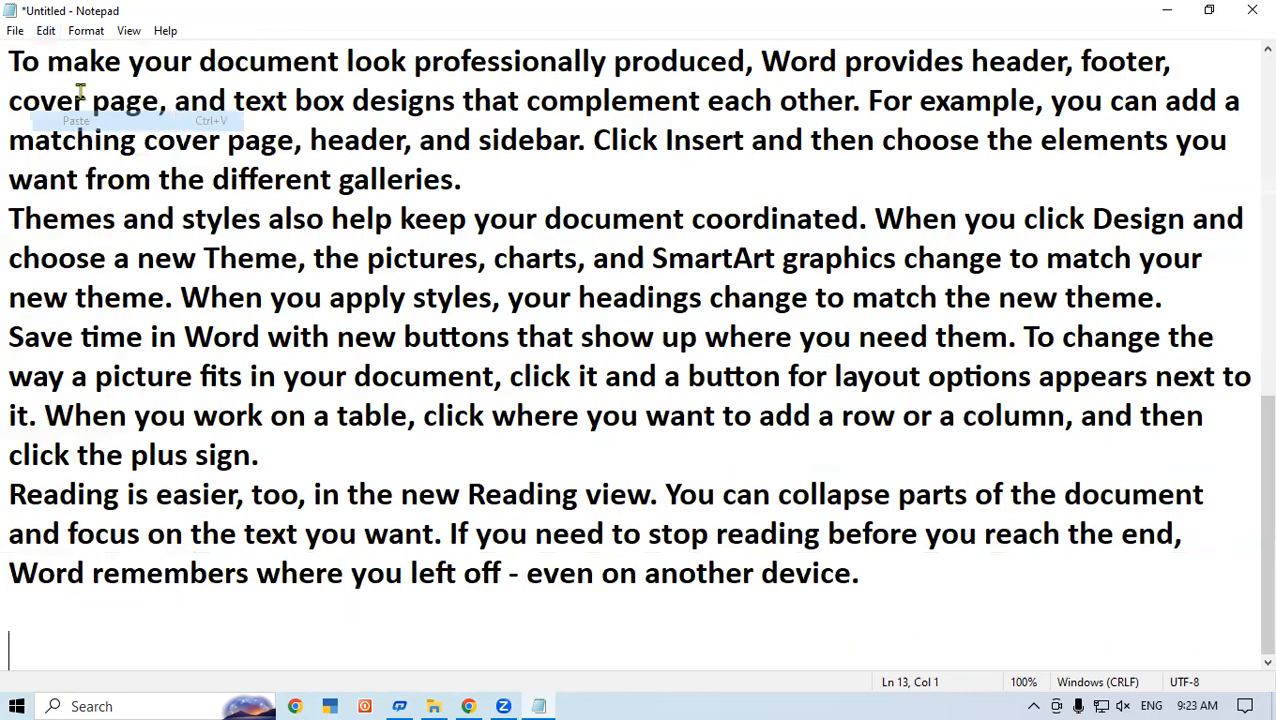
left_click(50, 37)
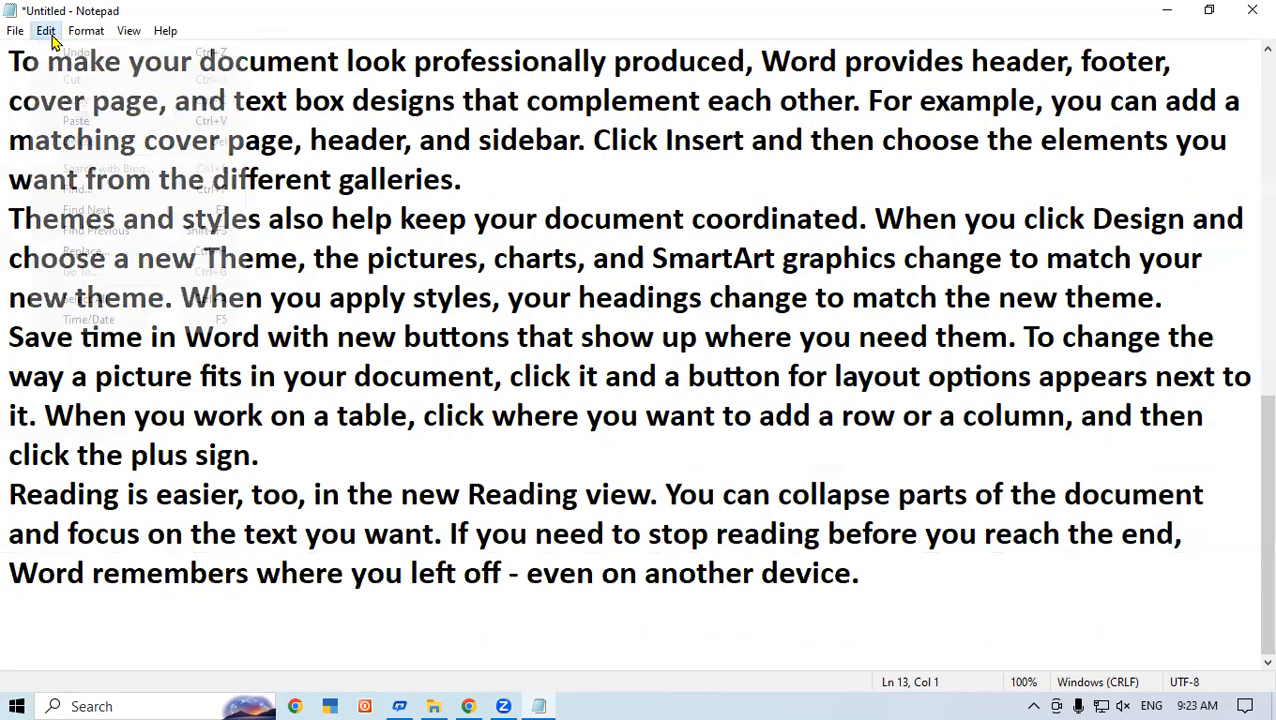
left_click(80, 120)
left_click(46, 31)
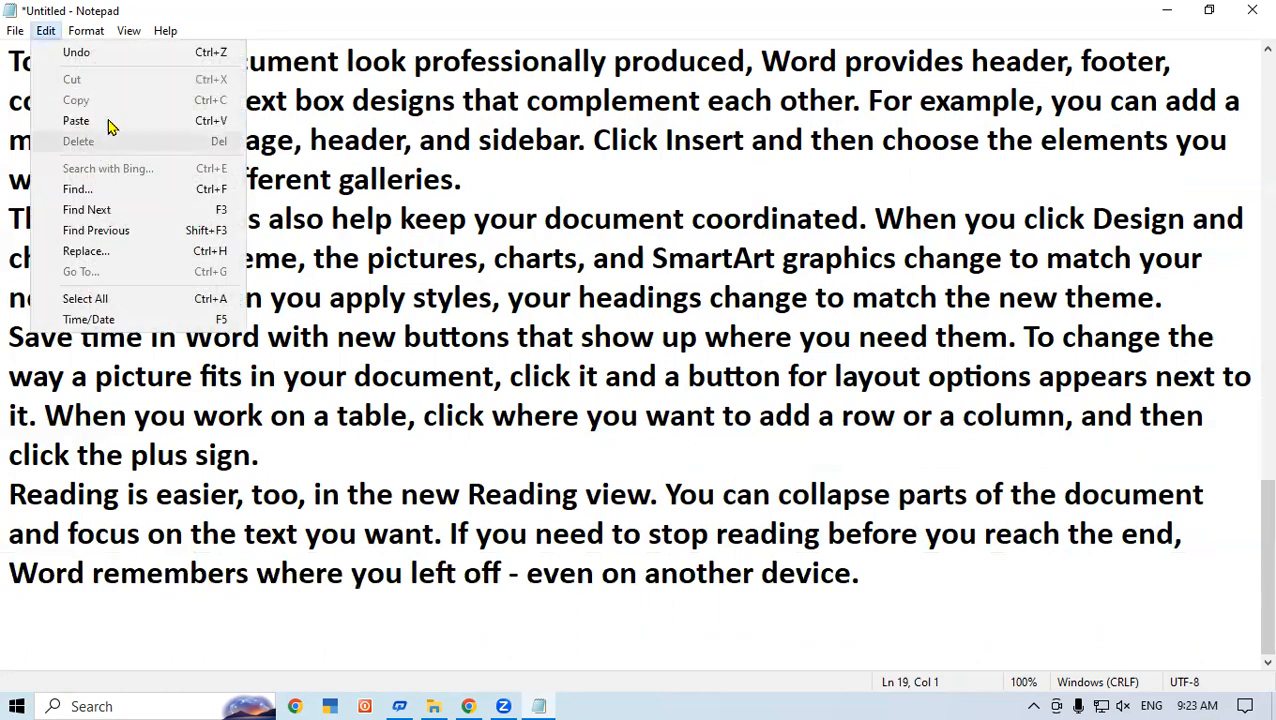
left_click(108, 121)
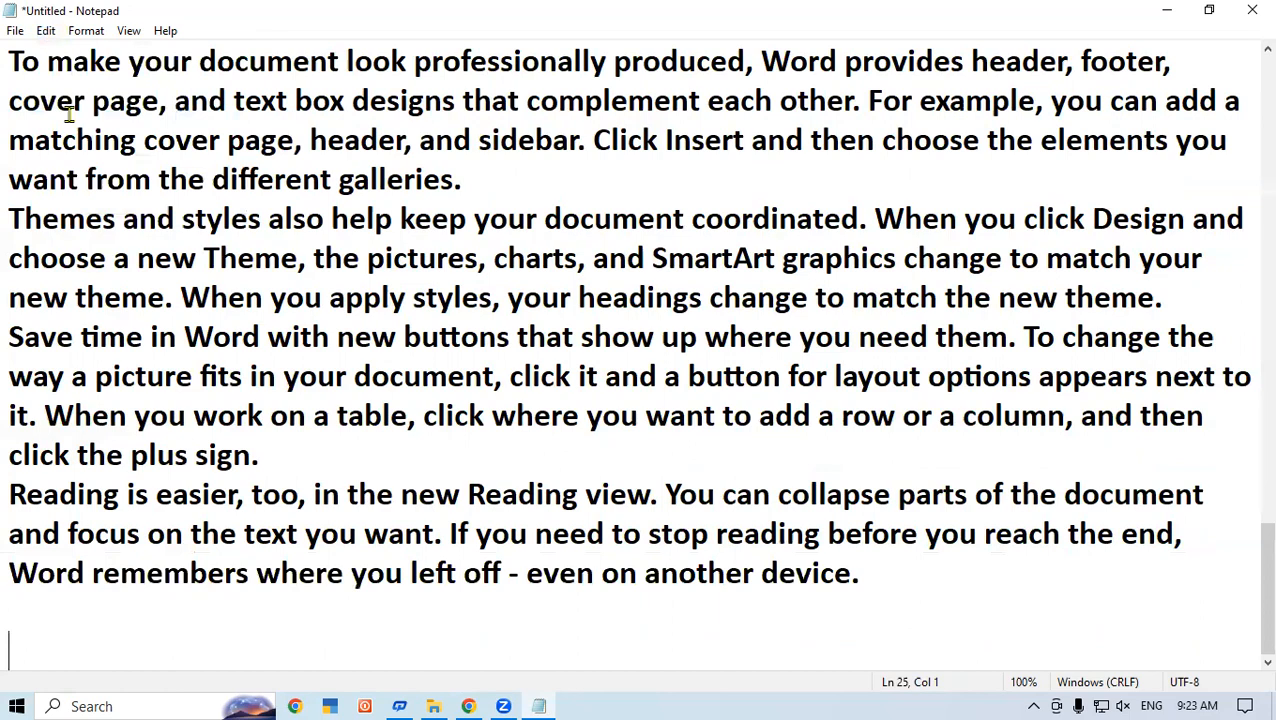
left_click(46, 32)
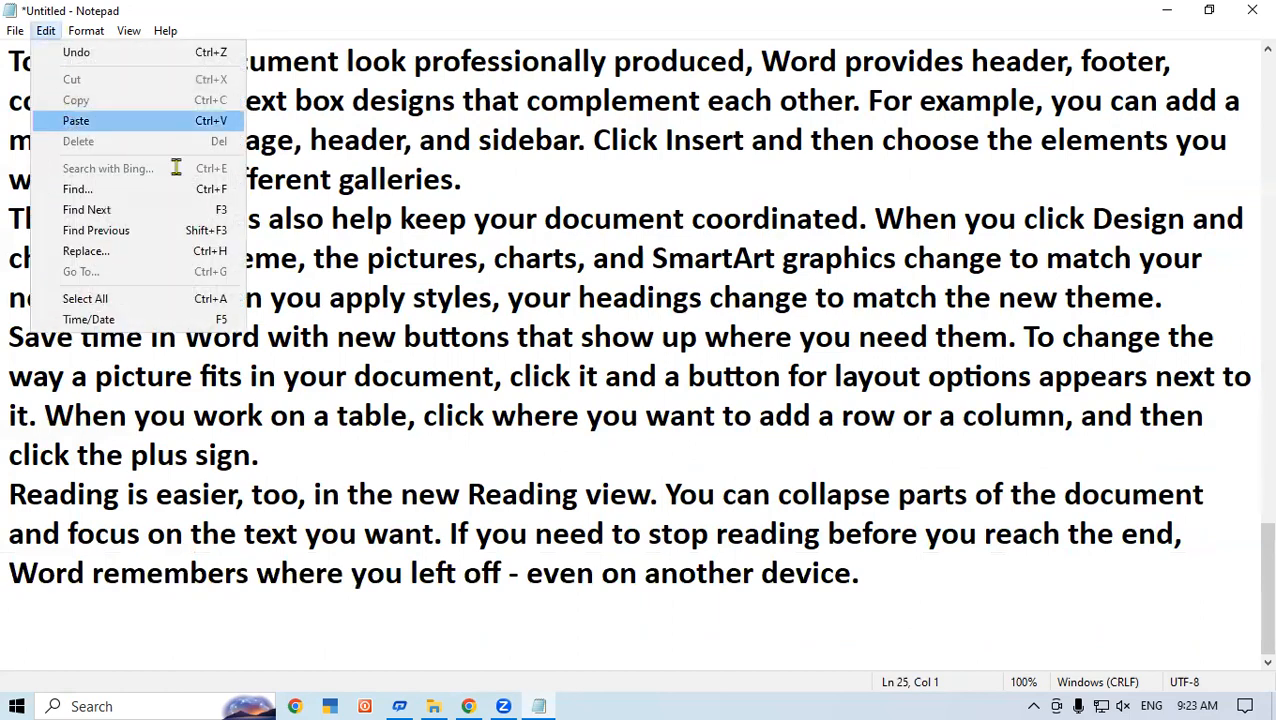
left_click(74, 120)
left_click_drag(1248, 632, 1248, 5)
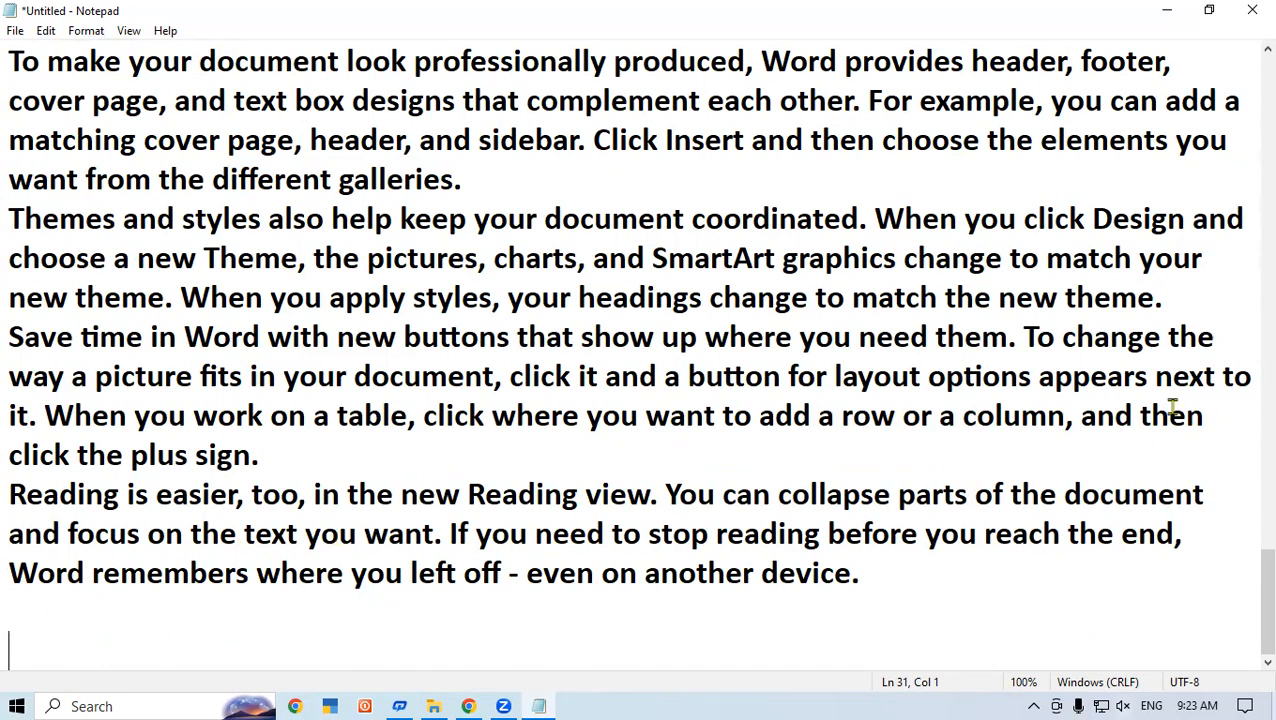
- Check the Undo command, then select all the text in the document and delete it
left_click(50, 32)
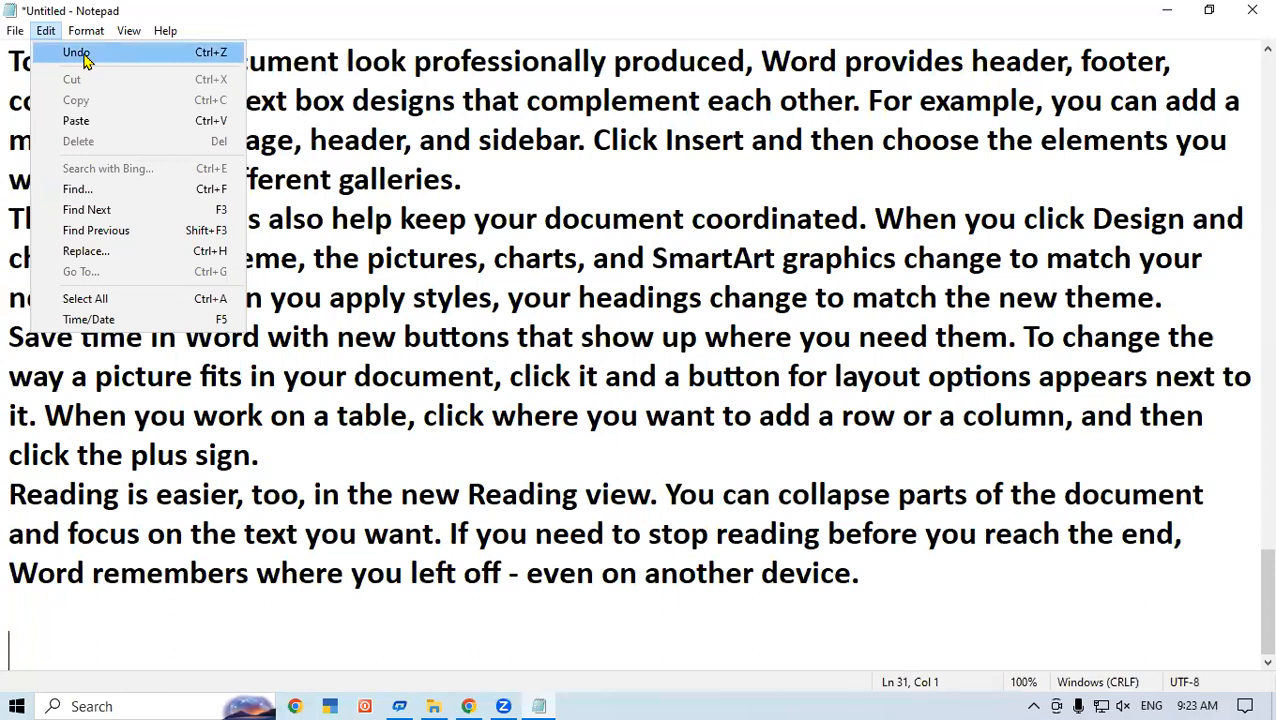
left_click(540, 372)
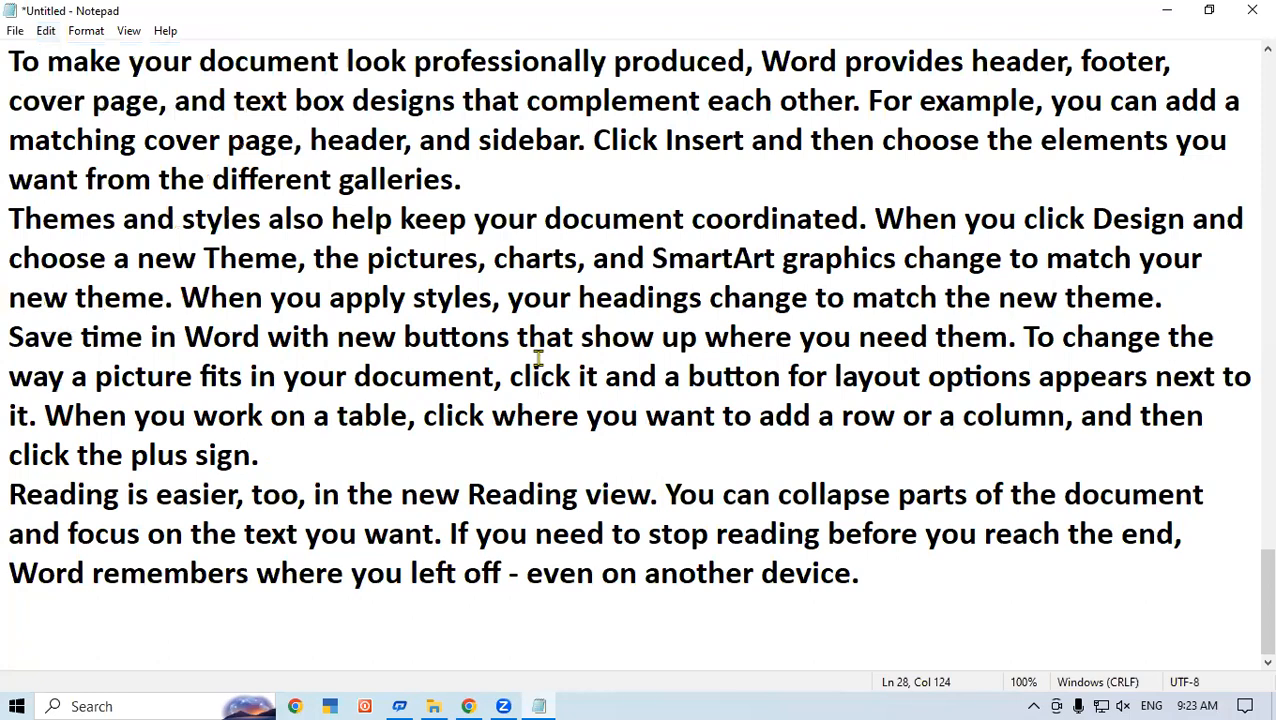
key("ctrl+a")
key("ctrl+c")
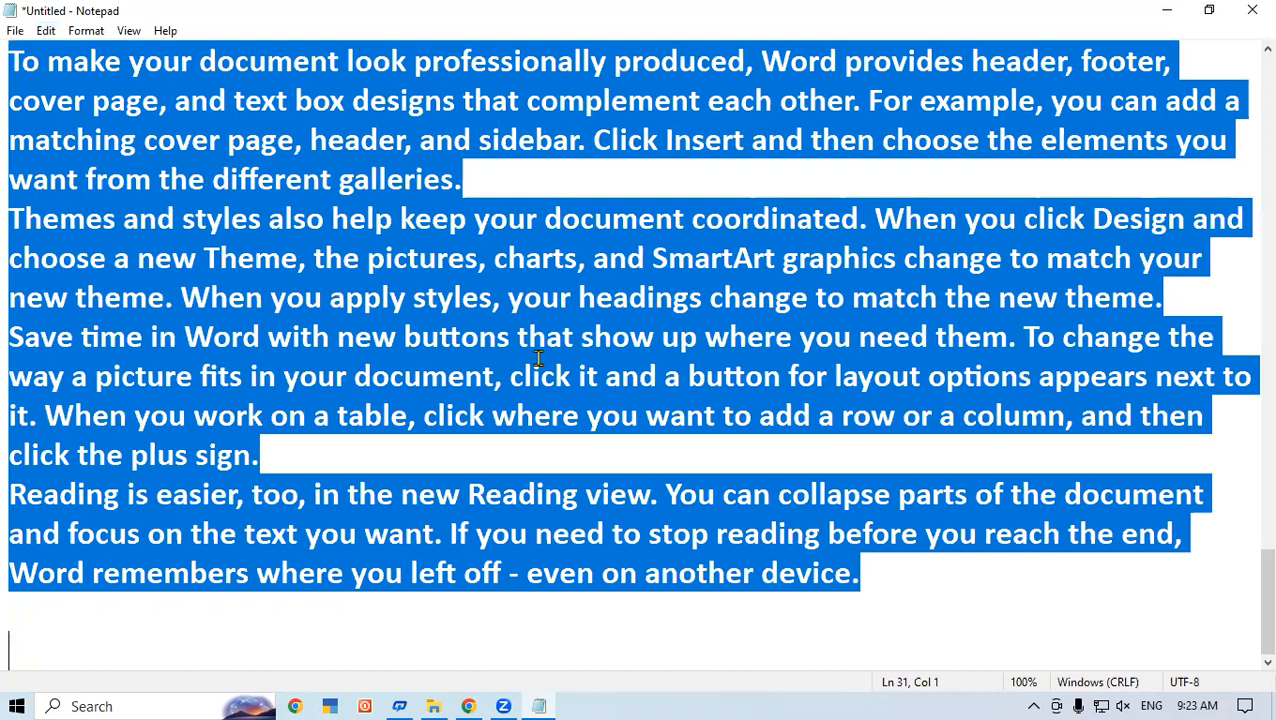
key("BackSpace")
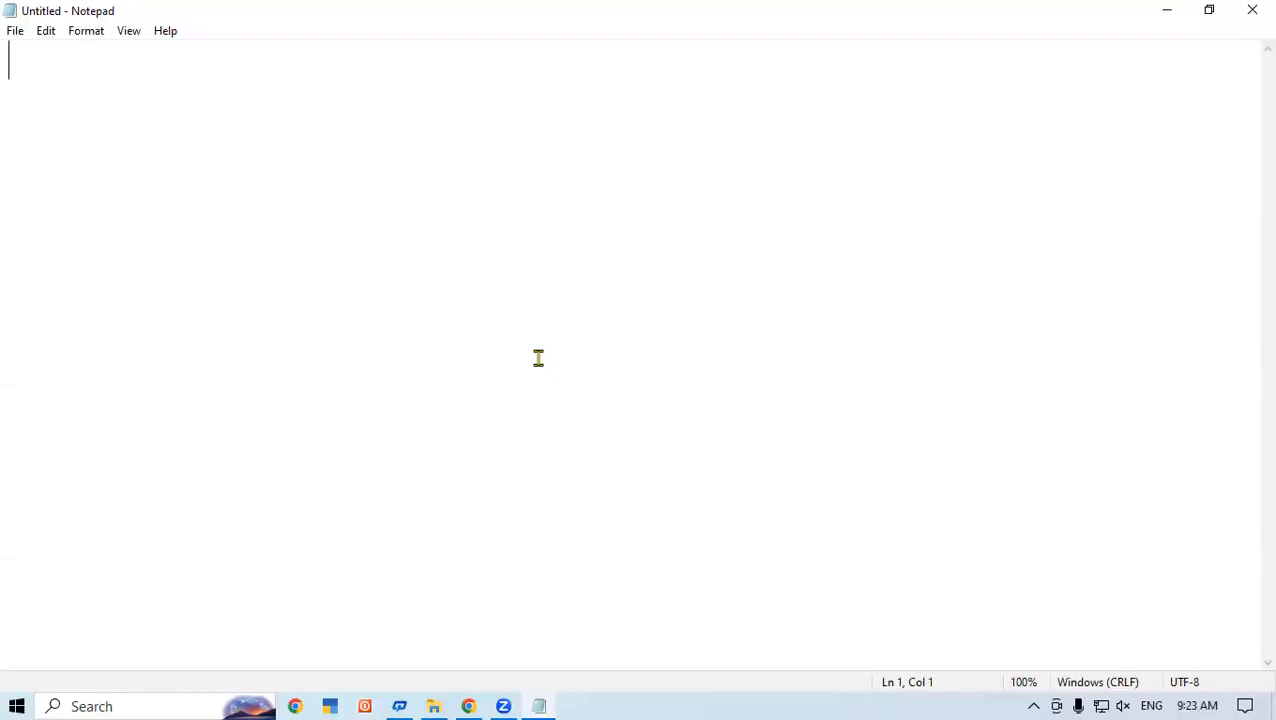
- Undo the deletion of the text, then use Undo again to reverse that restoration
key("ctrl+v")
key("ctrl+a")
key("ctrl+c")
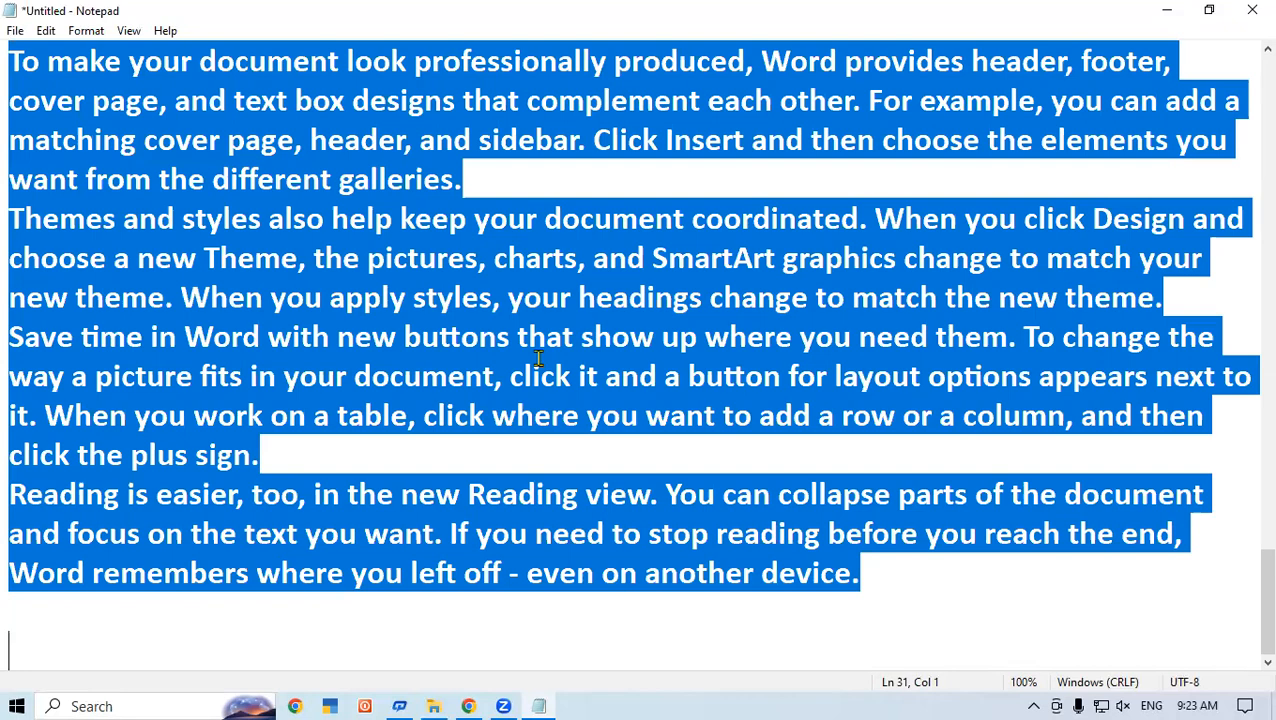
key("ctrl+z")
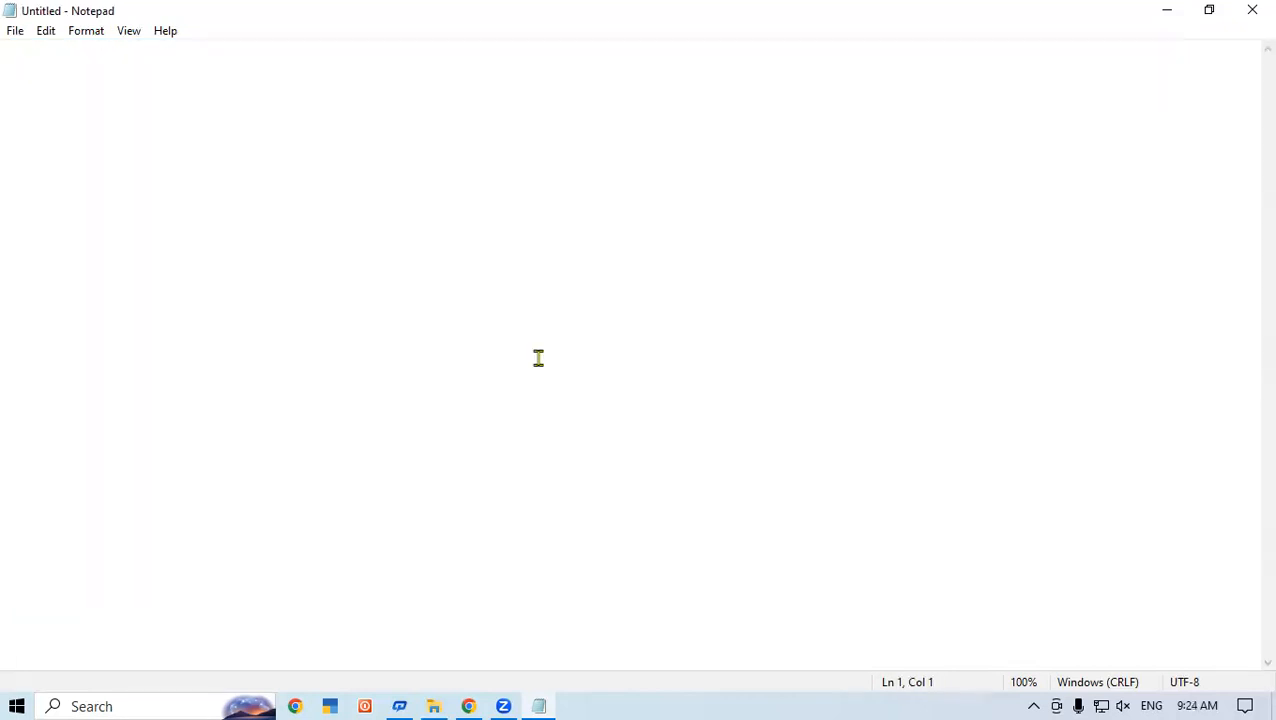
- Close Notepad, reopen it with the Run command notepad, and maximize the new window
left_click(1250, 10)
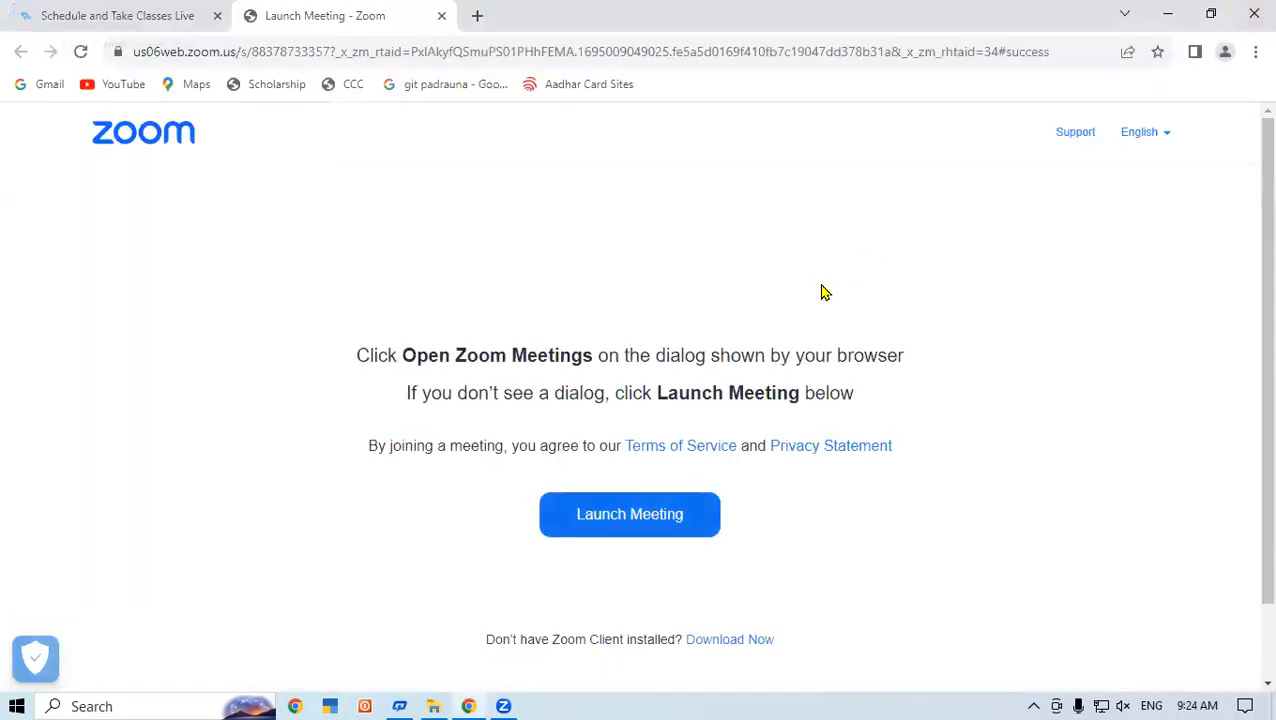
key("super+r")
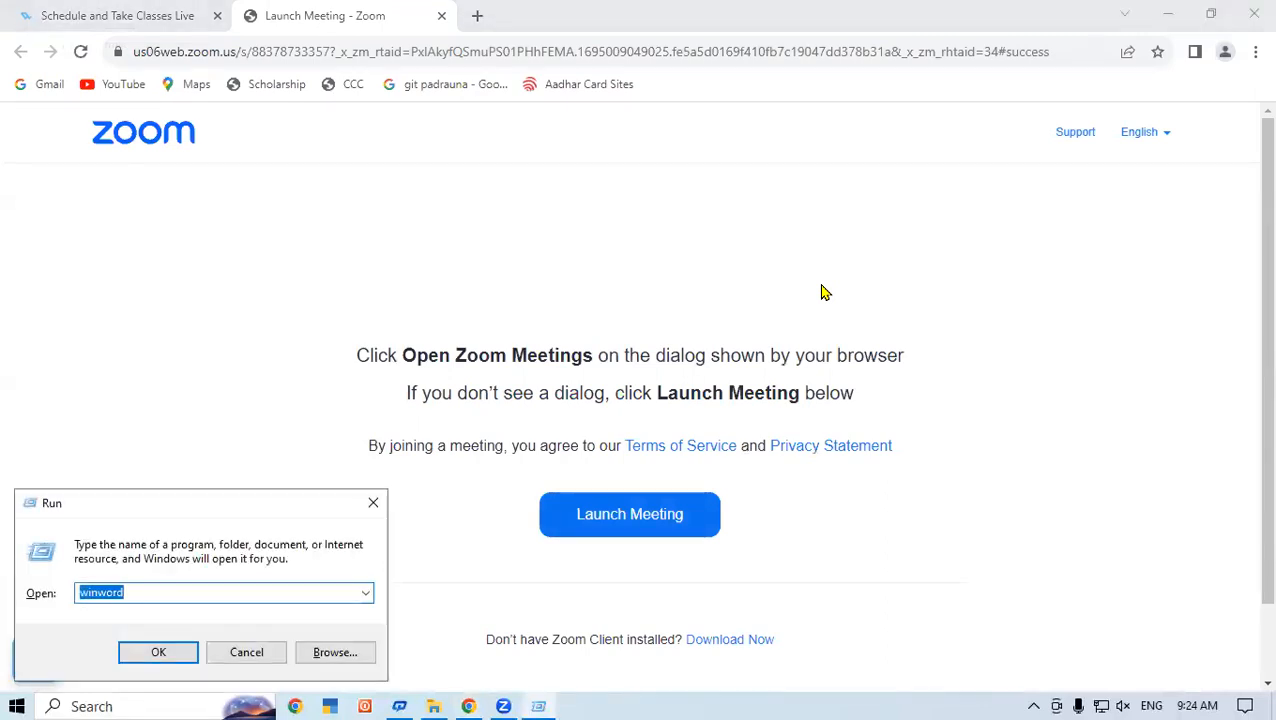
type("notepad")
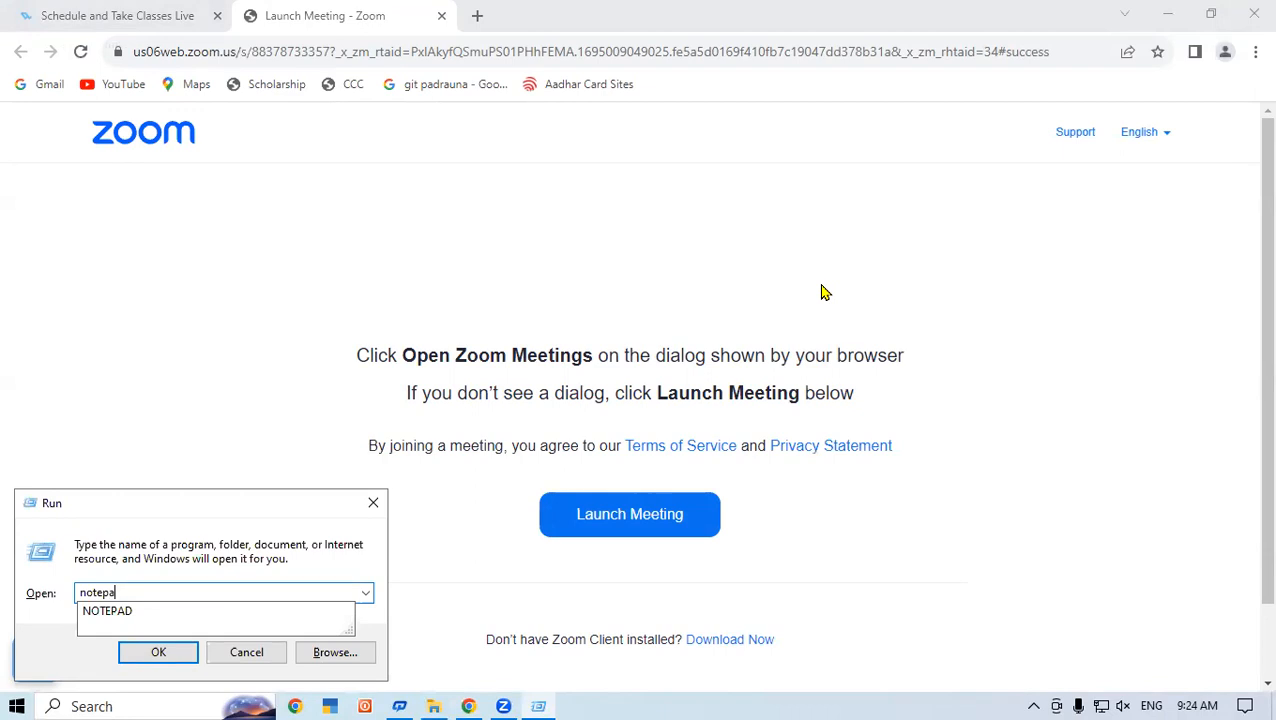
key("Return")
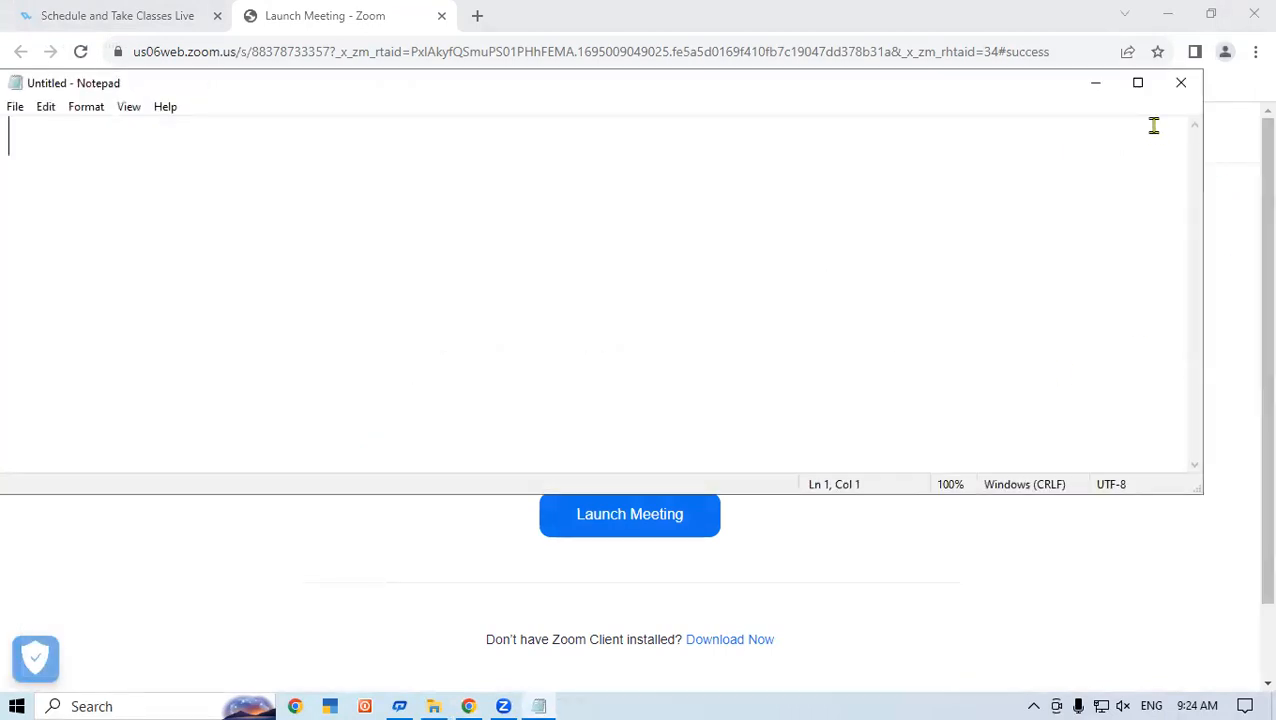
left_click(1137, 84)
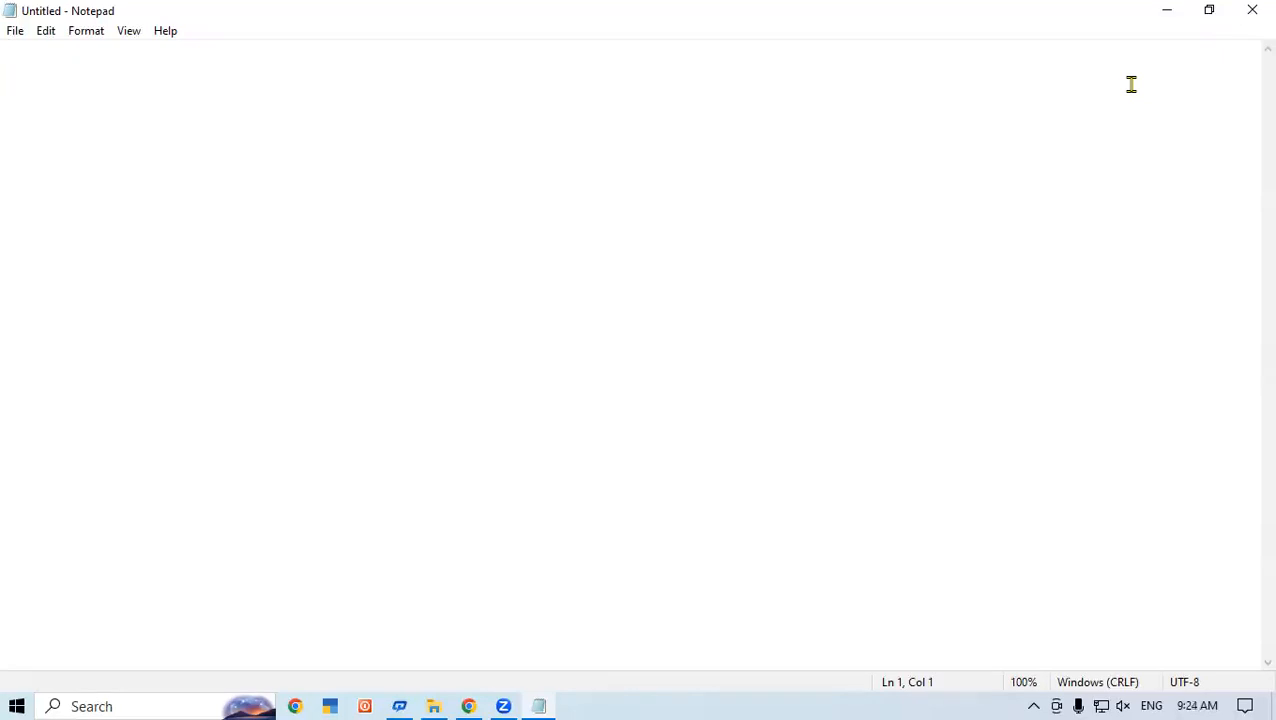
- Check the Undo command in the empty document, then paste the copied Word paragraphs and select all the text
left_click(43, 38)
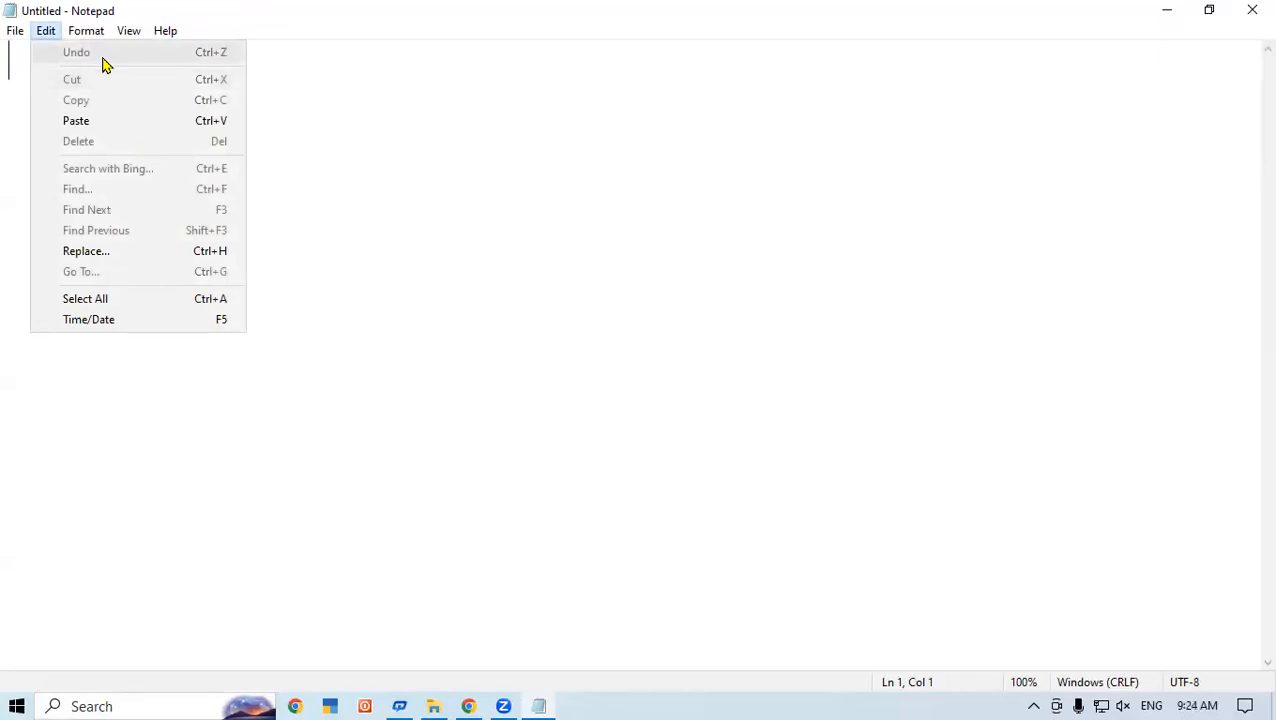
left_click(590, 95)
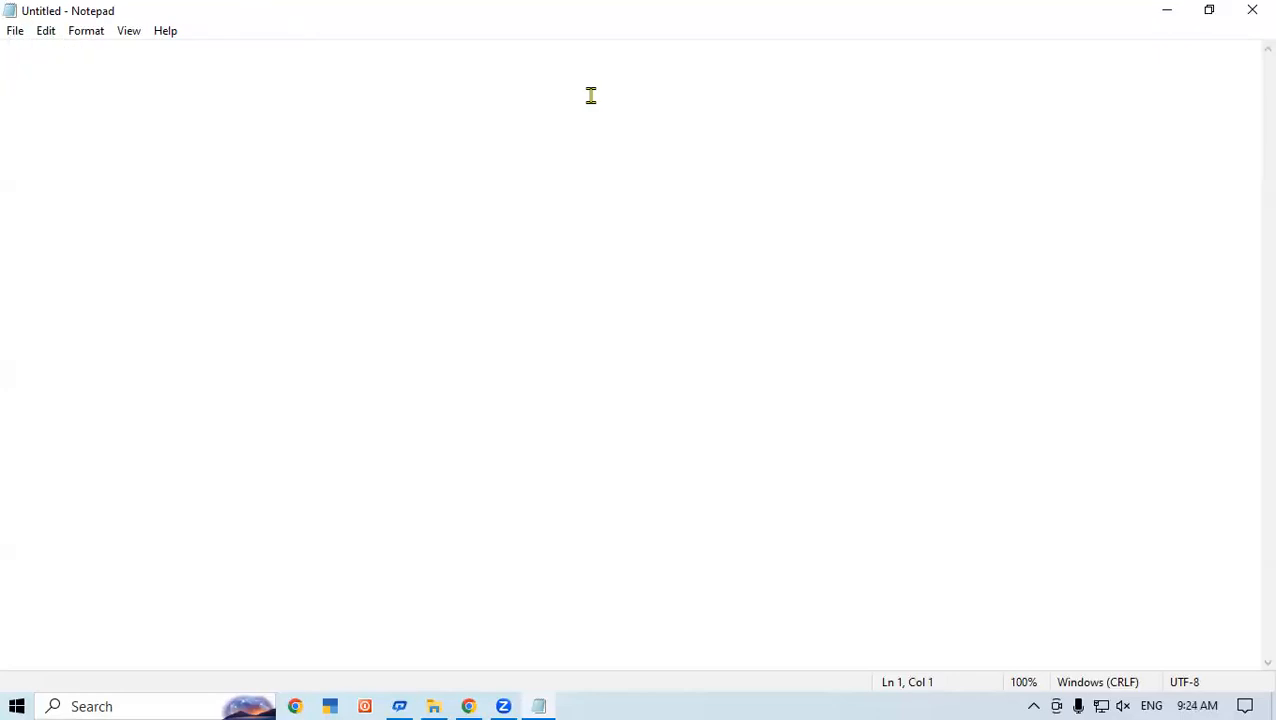
key("ctrl+v")
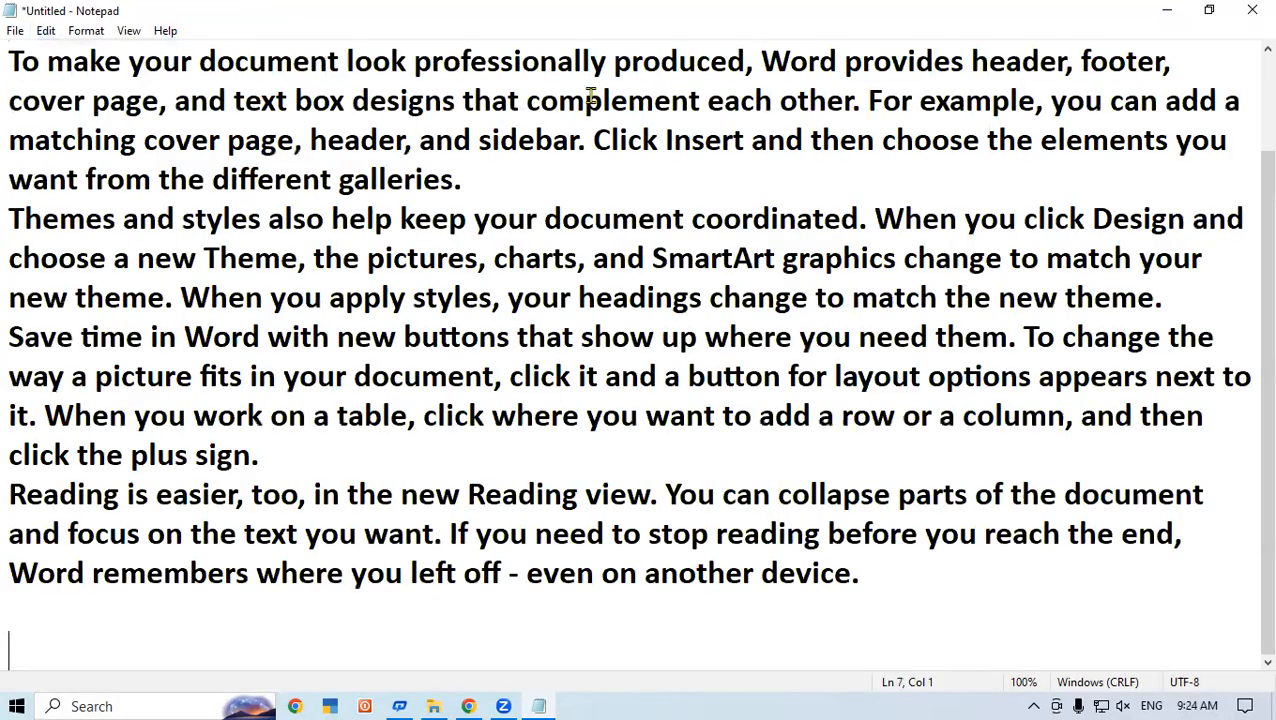
key("ctrl+a")
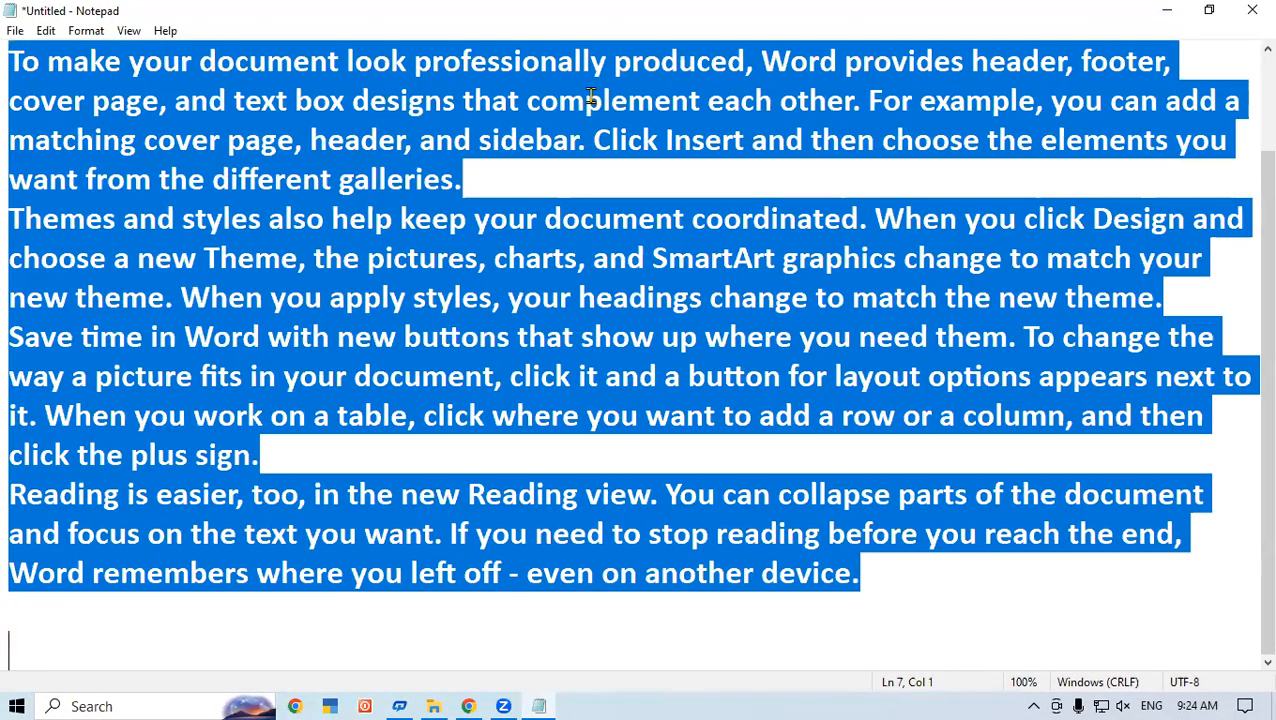
- Undo the paste and reverse that undo, then copy all the text and delete it from the document
key("ctrl+z")
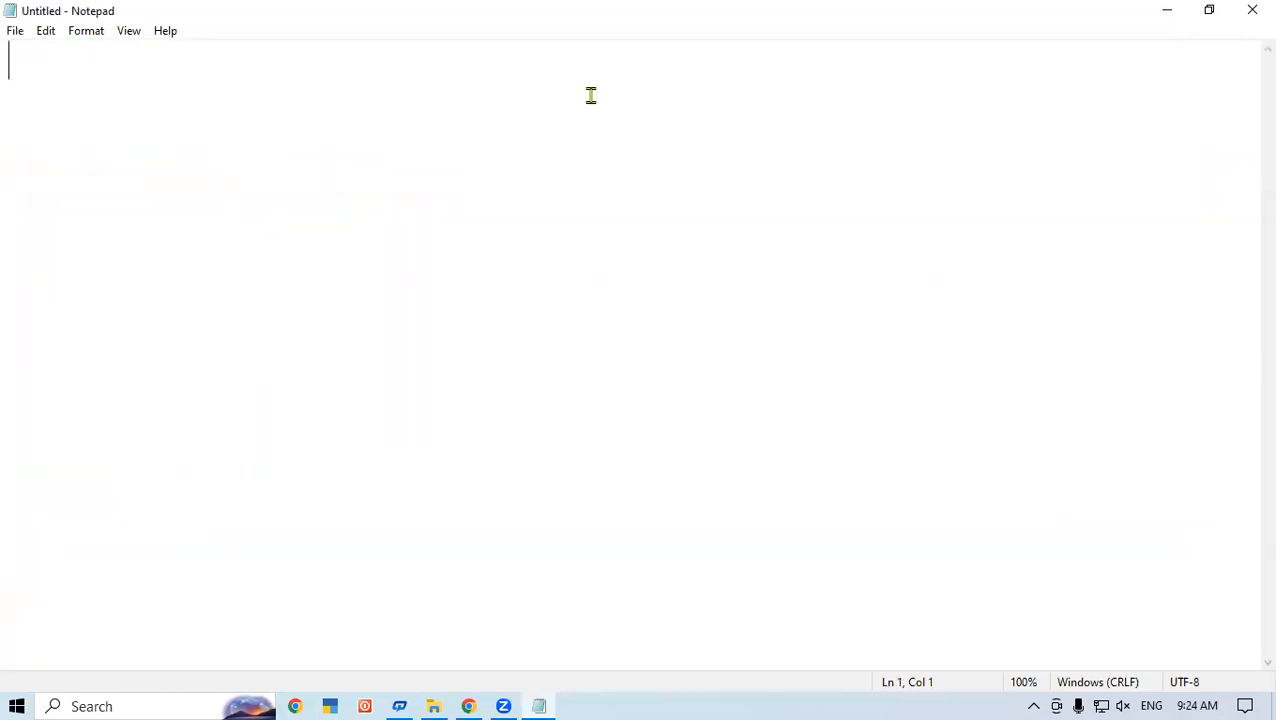
key("ctrl+z")
key("ctrl+c")
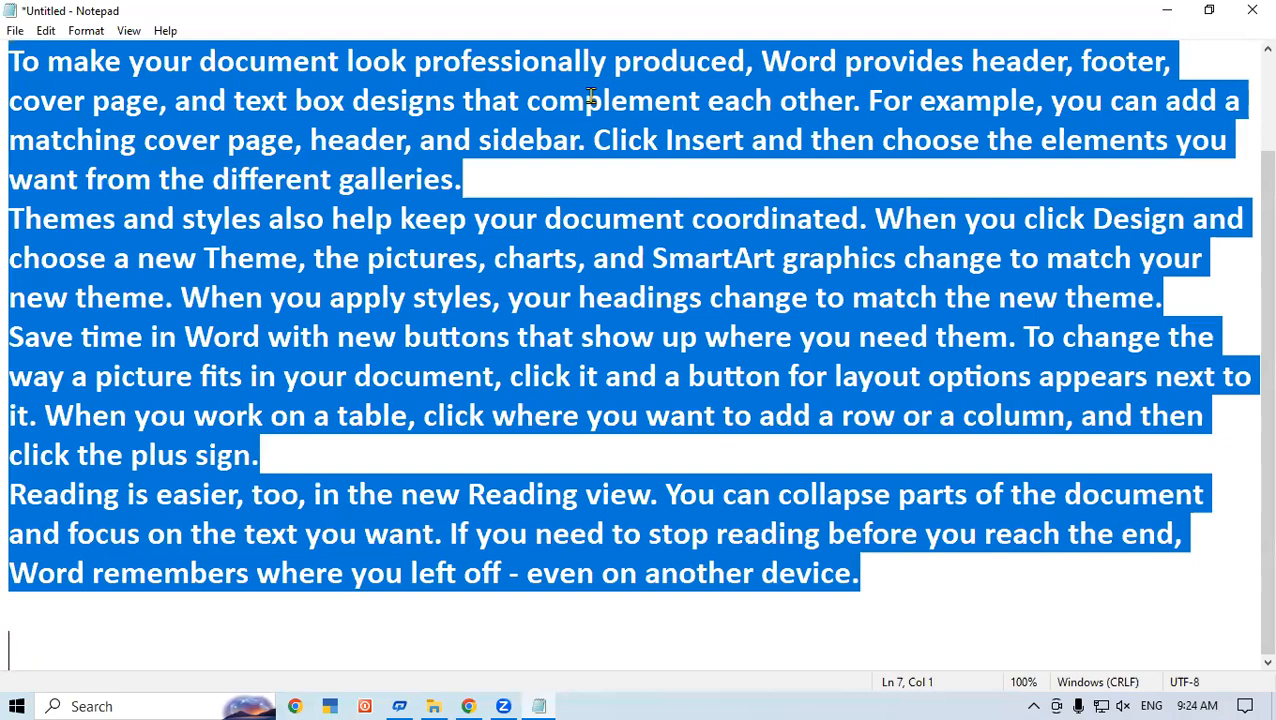
key("Delete")
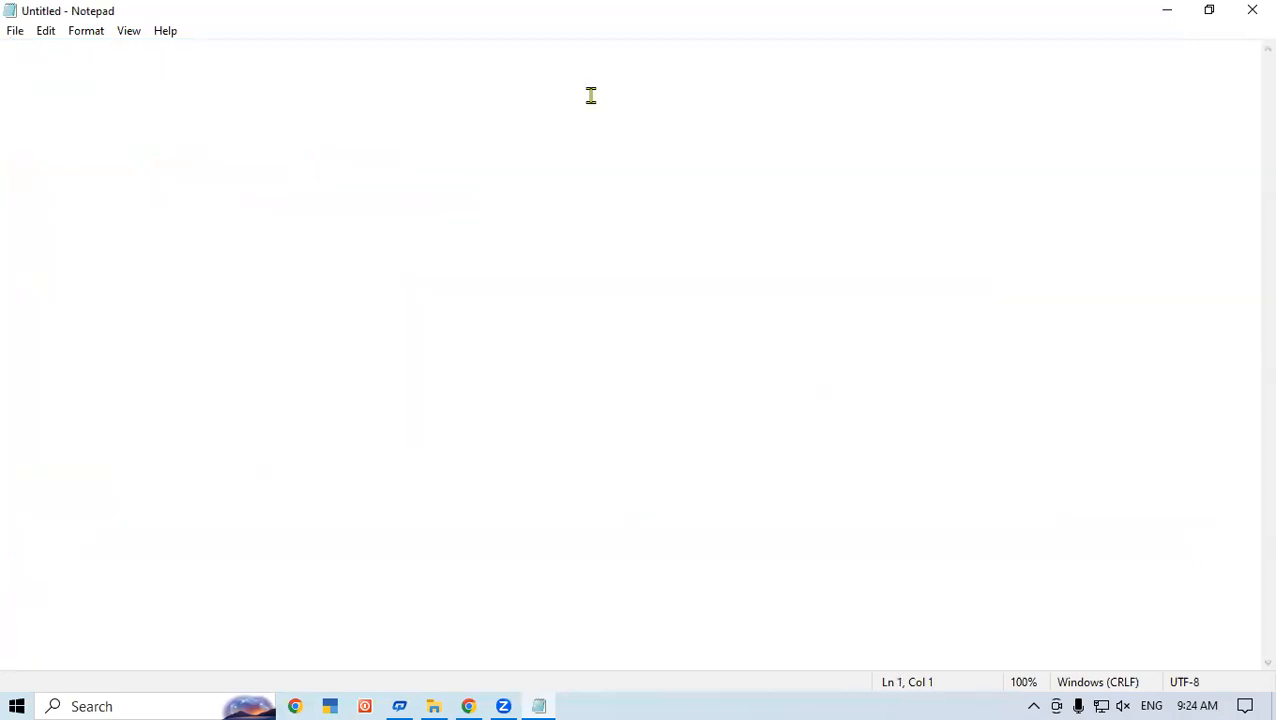
- Minimize and restore the Notepad window, then paste the copied paragraphs into the empty document
left_click(1160, 20)
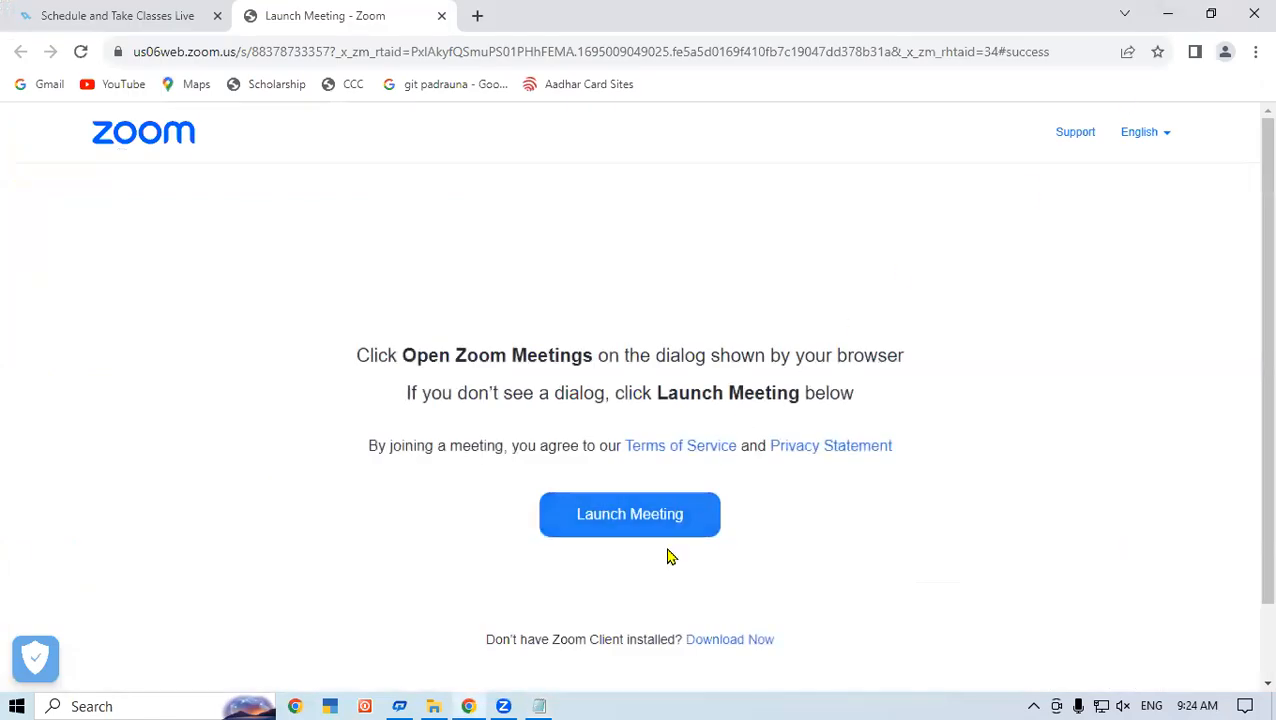
left_click(540, 704)
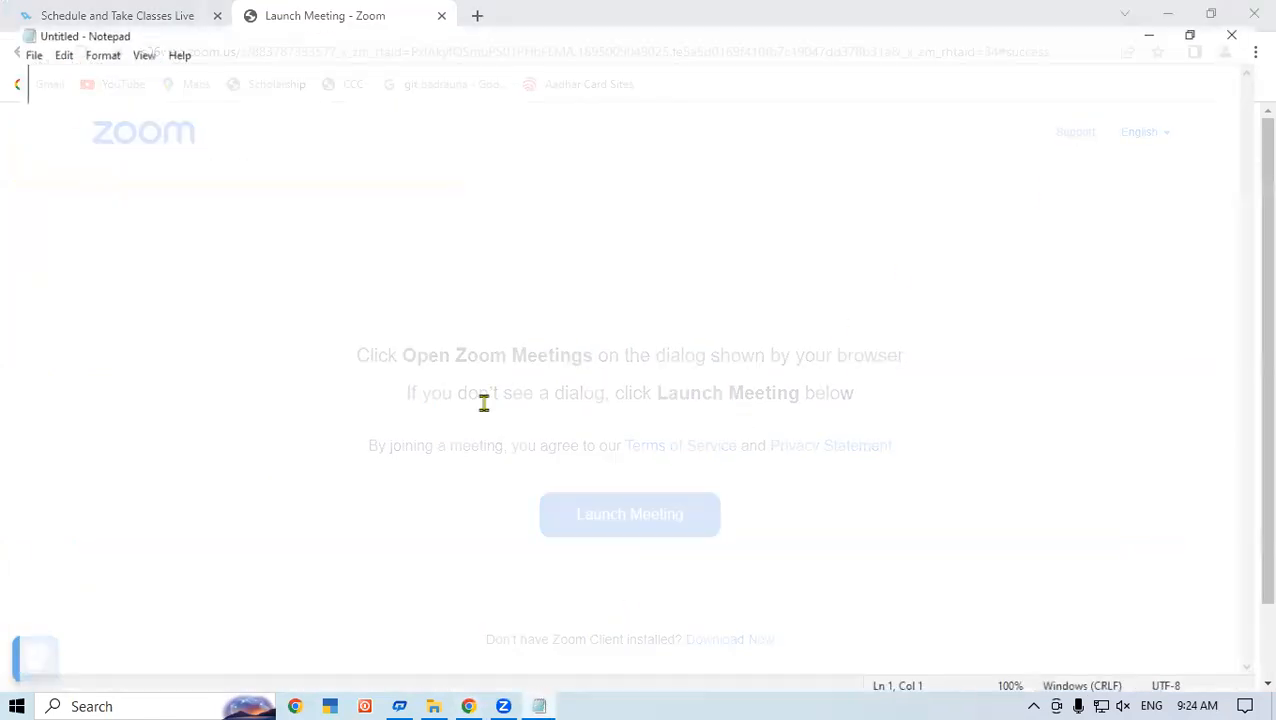
key("ctrl+v")
- Select all the pasted text and check which Edit commands are available for it
key("ctrl+a")
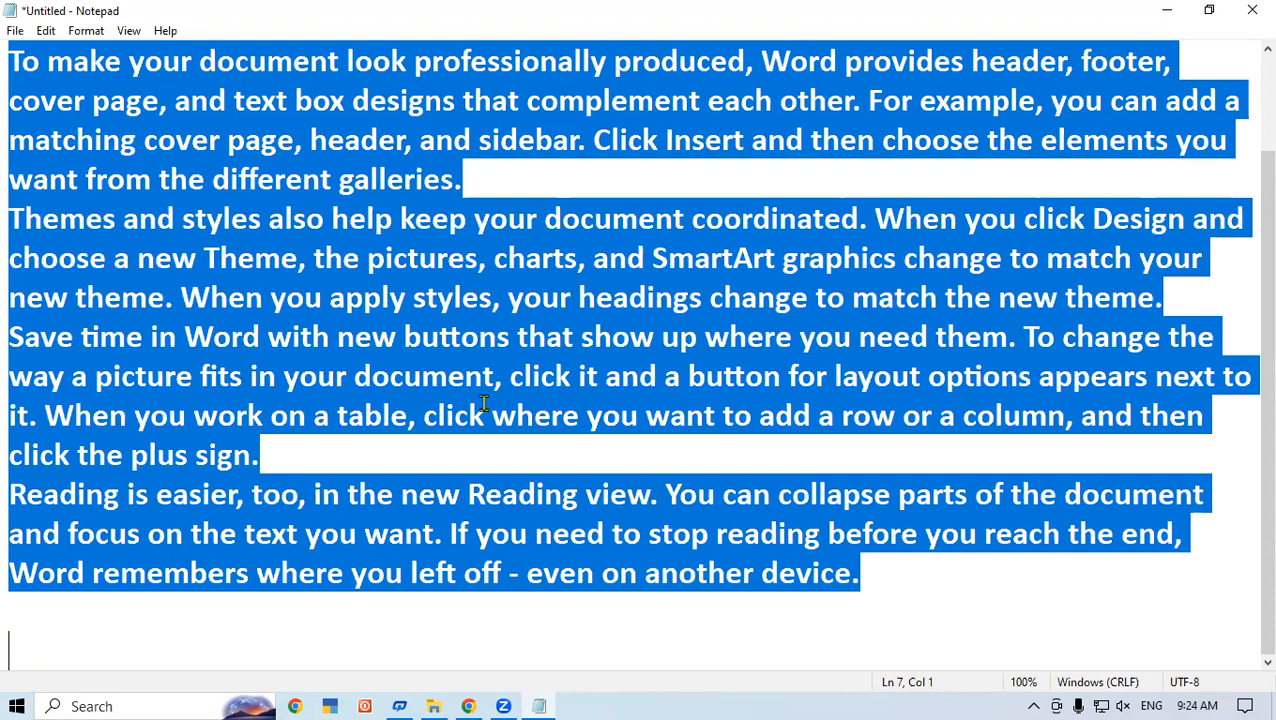
left_click(46, 31)
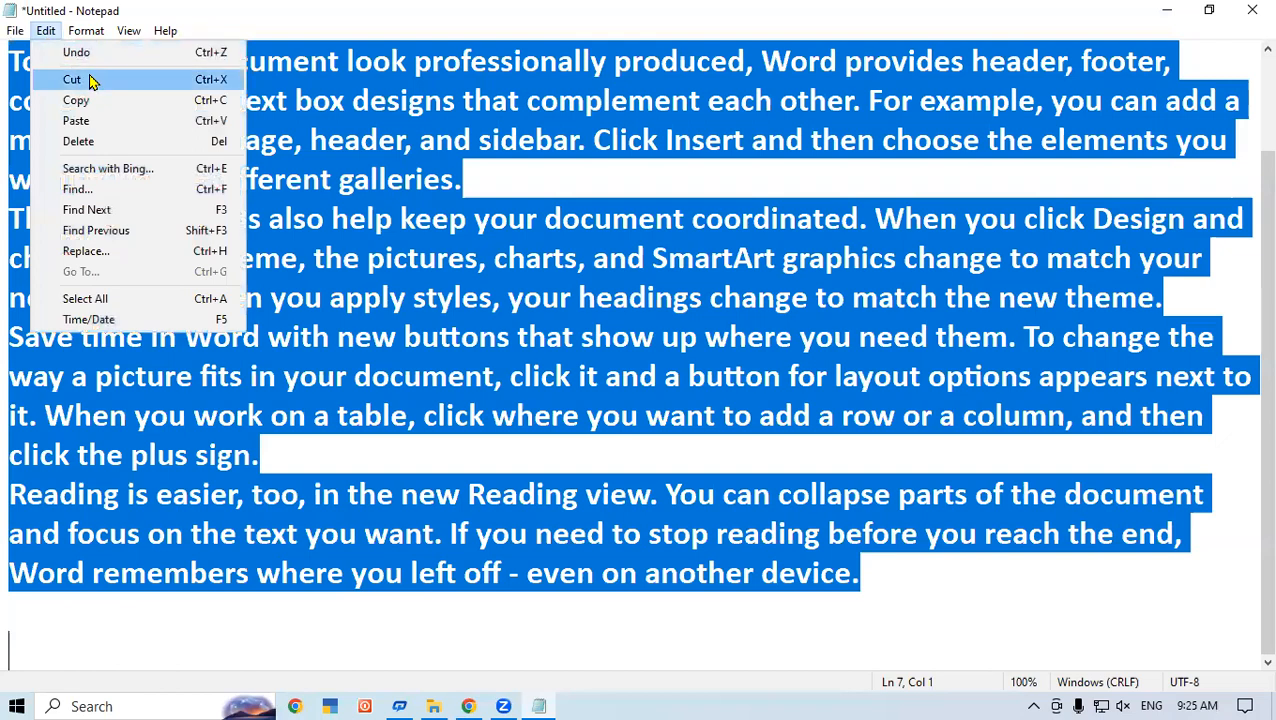
left_click(1094, 621)
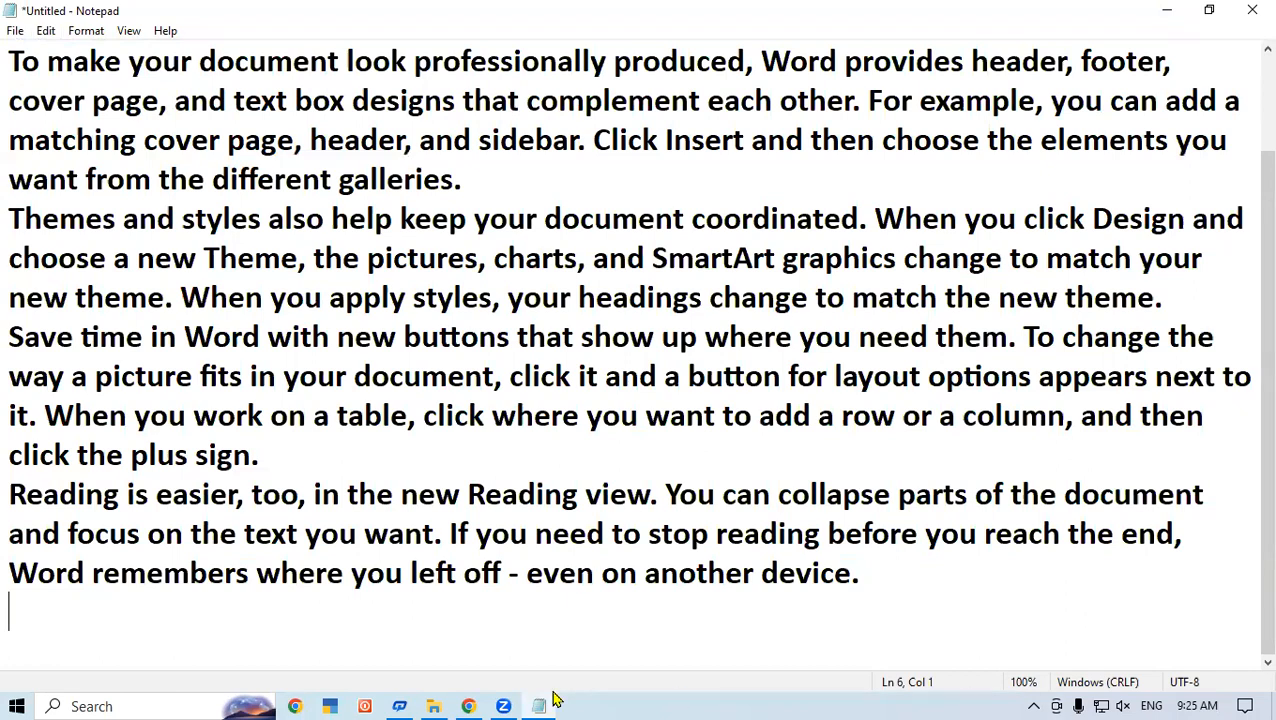
- Select the document's first two lines, from "Video provides" to "type a", and check the Edit commands for that selection
scroll(627, 548, "up", 1)
left_click(400, 250)
left_click_drag(10, 62, 1252, 100)
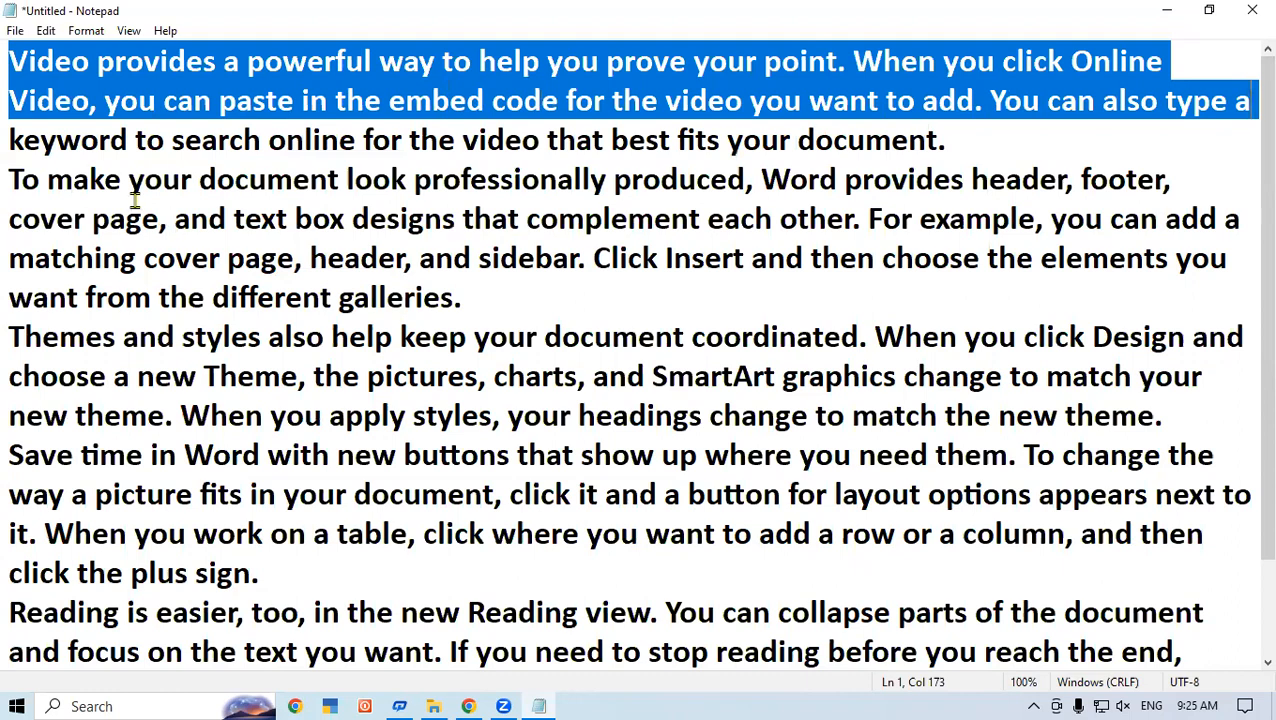
left_click(53, 33)
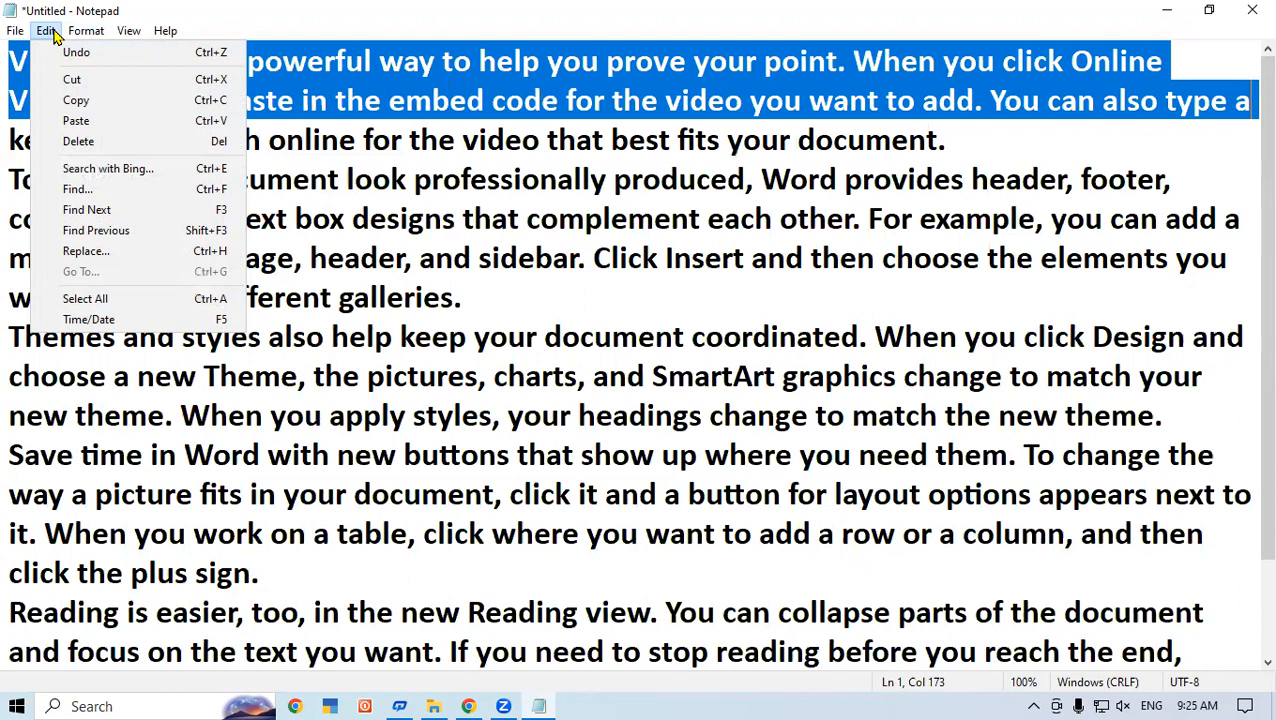
left_click(529, 285)
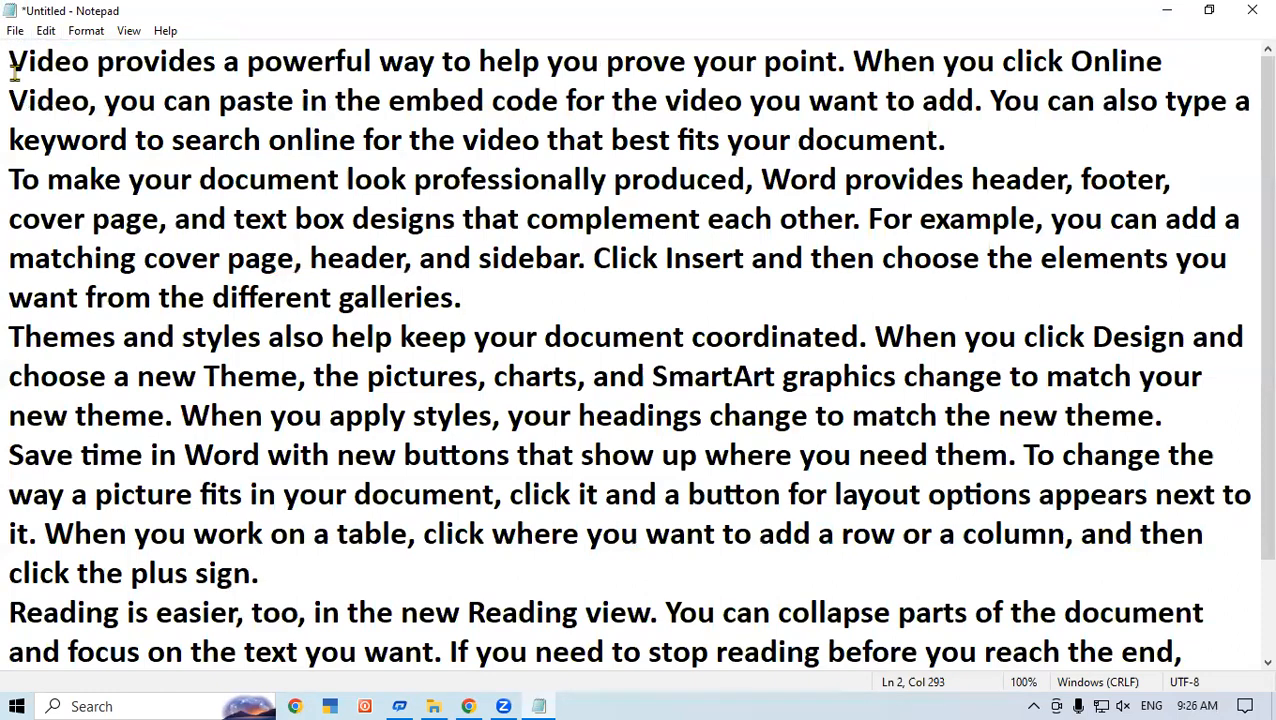
- Copy the first two lines, ending in "You can also type a", and check the same commands in the context menu
left_click_drag(12, 60, 1248, 101)
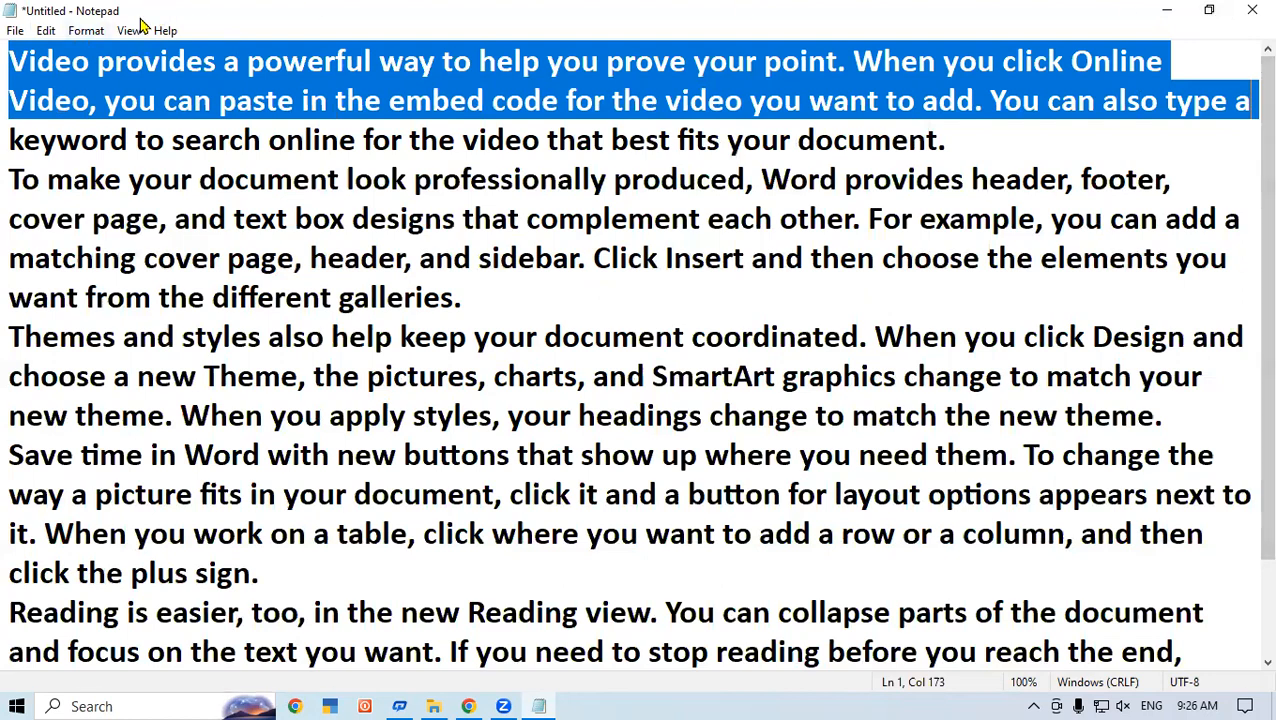
left_click(46, 31)
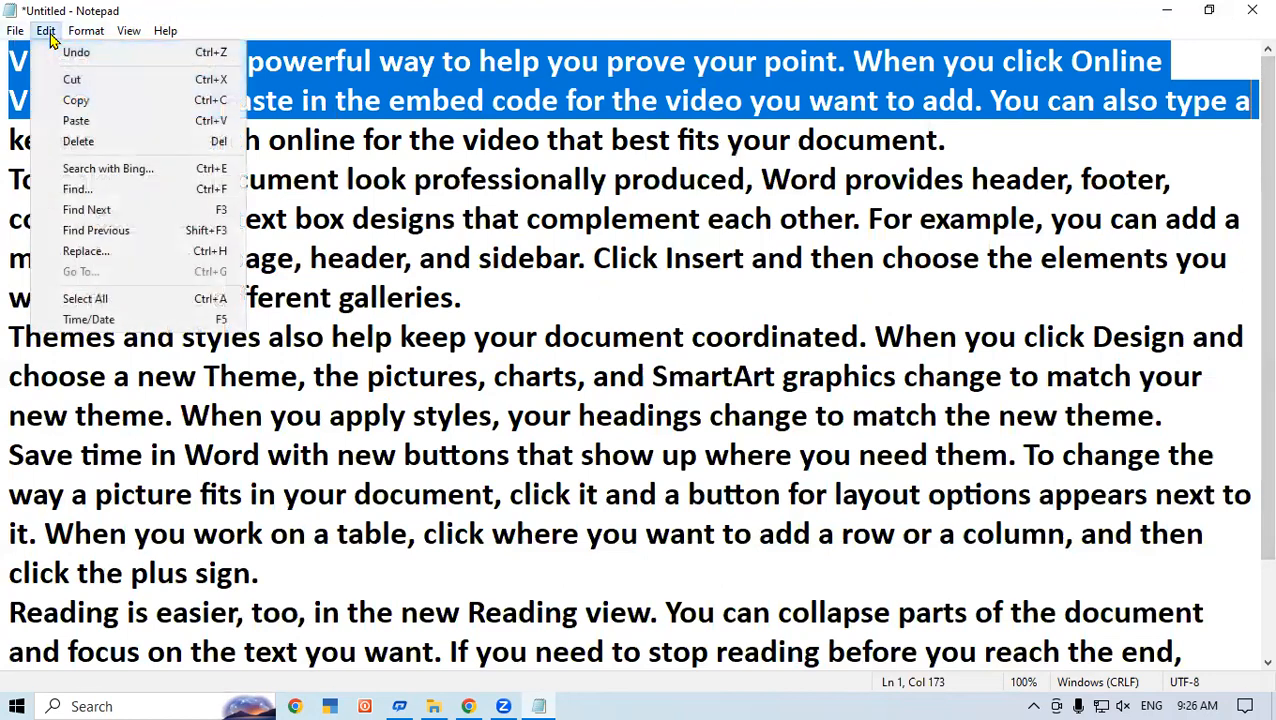
left_click(76, 100)
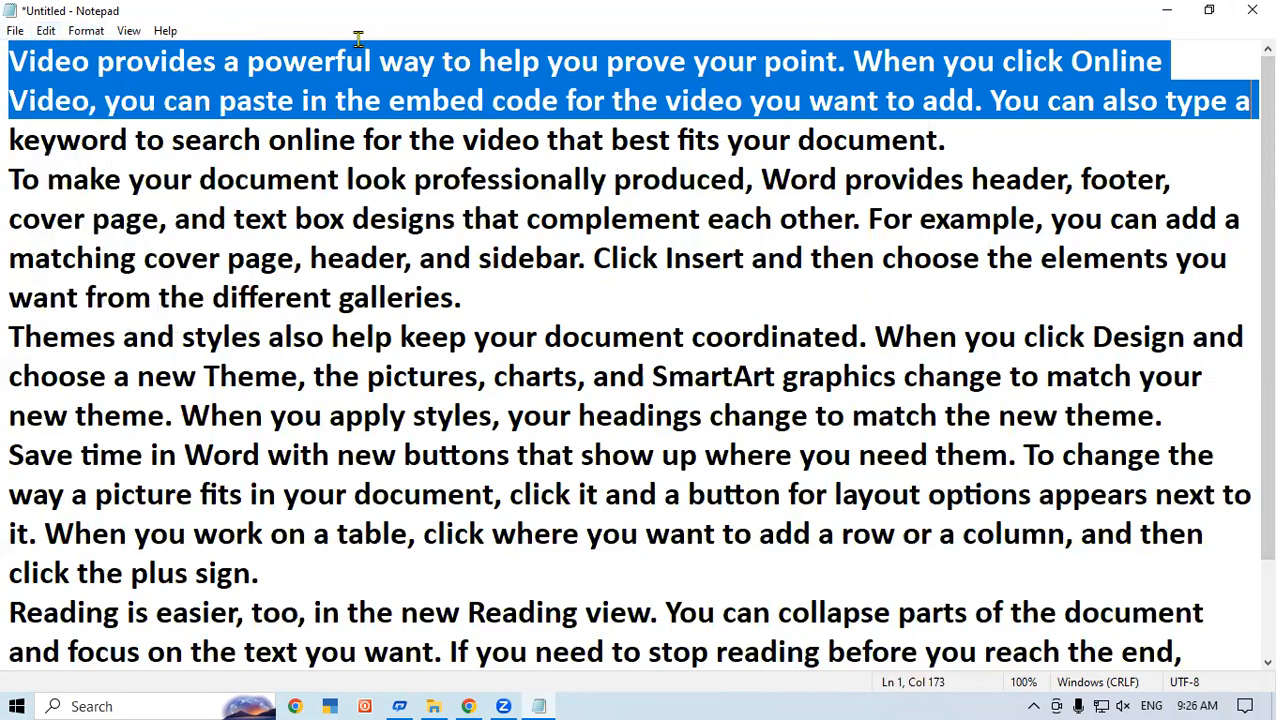
right_click(158, 62)
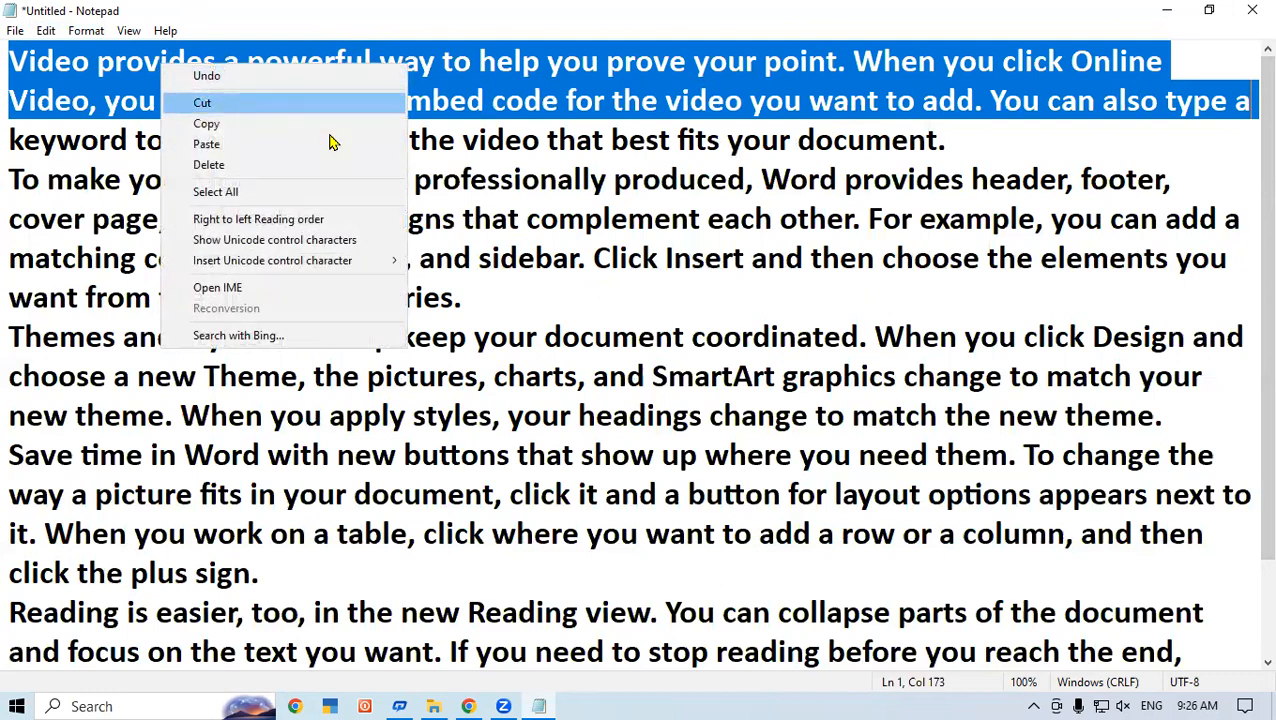
left_click(527, 88)
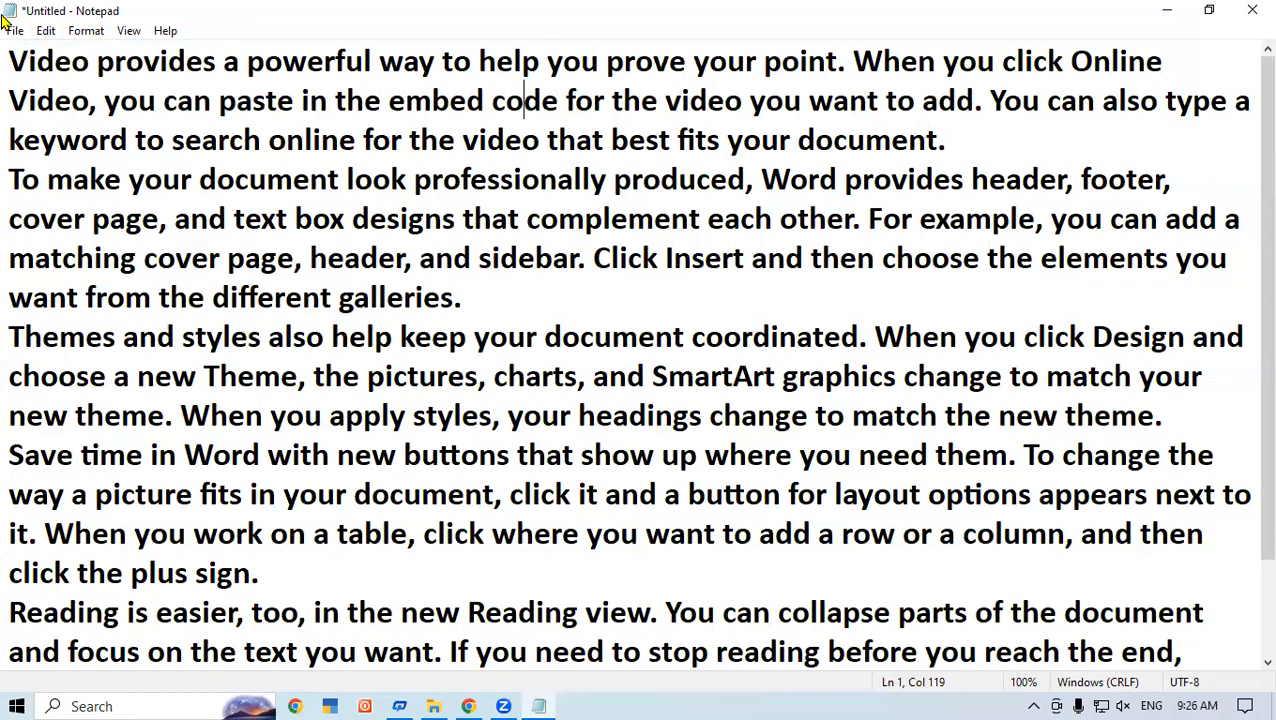
- Delete the first two lines of the document, from "Video provides" to "type a"
left_click_drag(11, 50, 1257, 92)
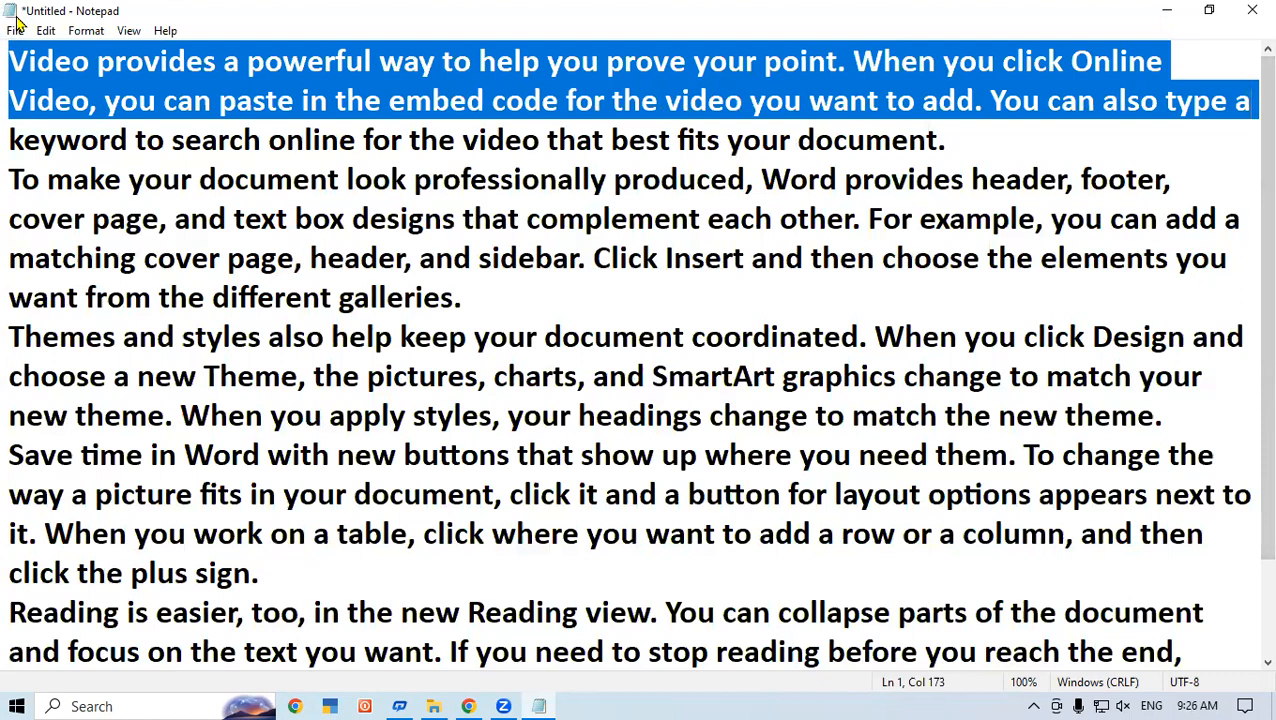
key("Delete")
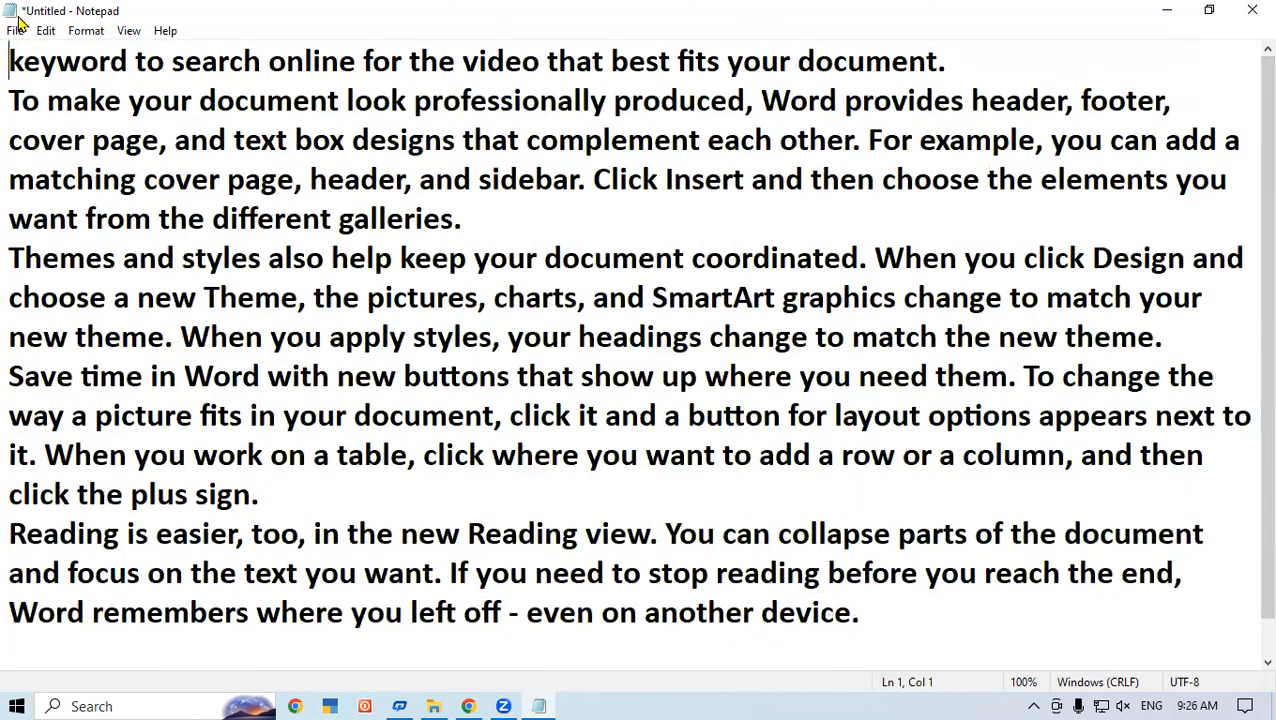
- Paste the copied lines at the end of the paragraph that ends with "click the plus sign."
left_click_drag(1245, 356, 1248, 163)
left_click(303, 510)
left_click(43, 31)
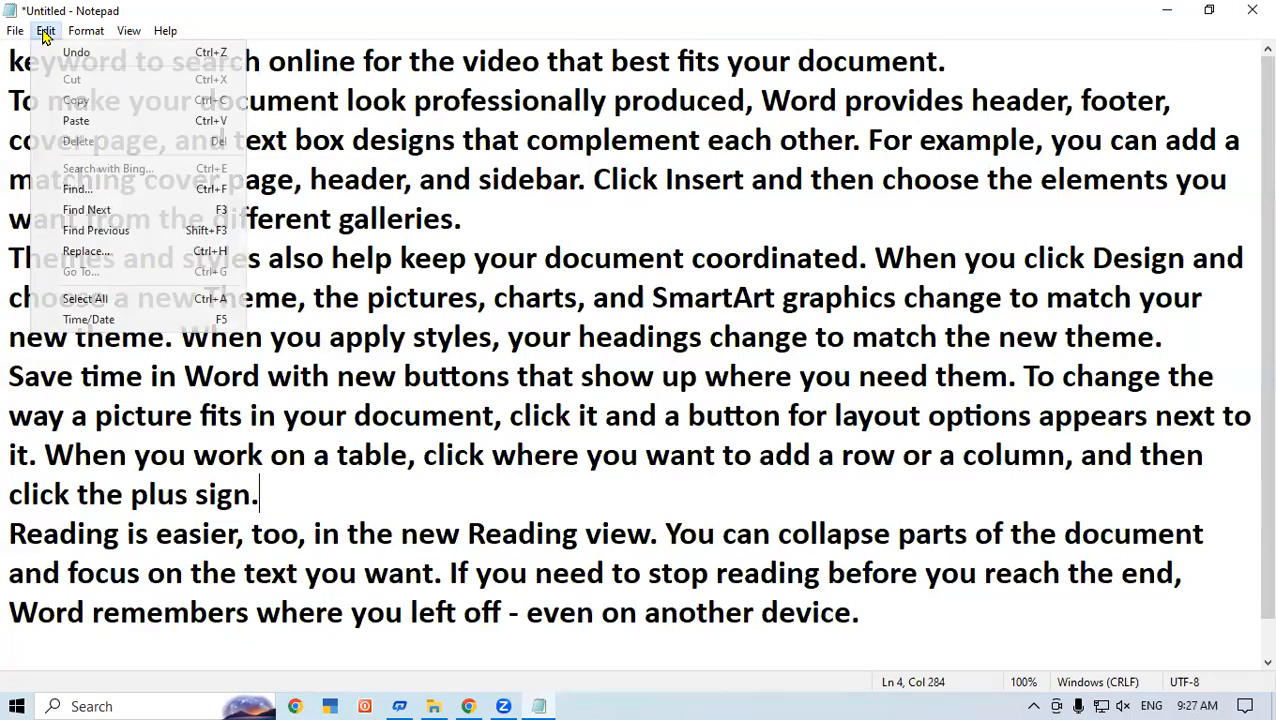
left_click(108, 120)
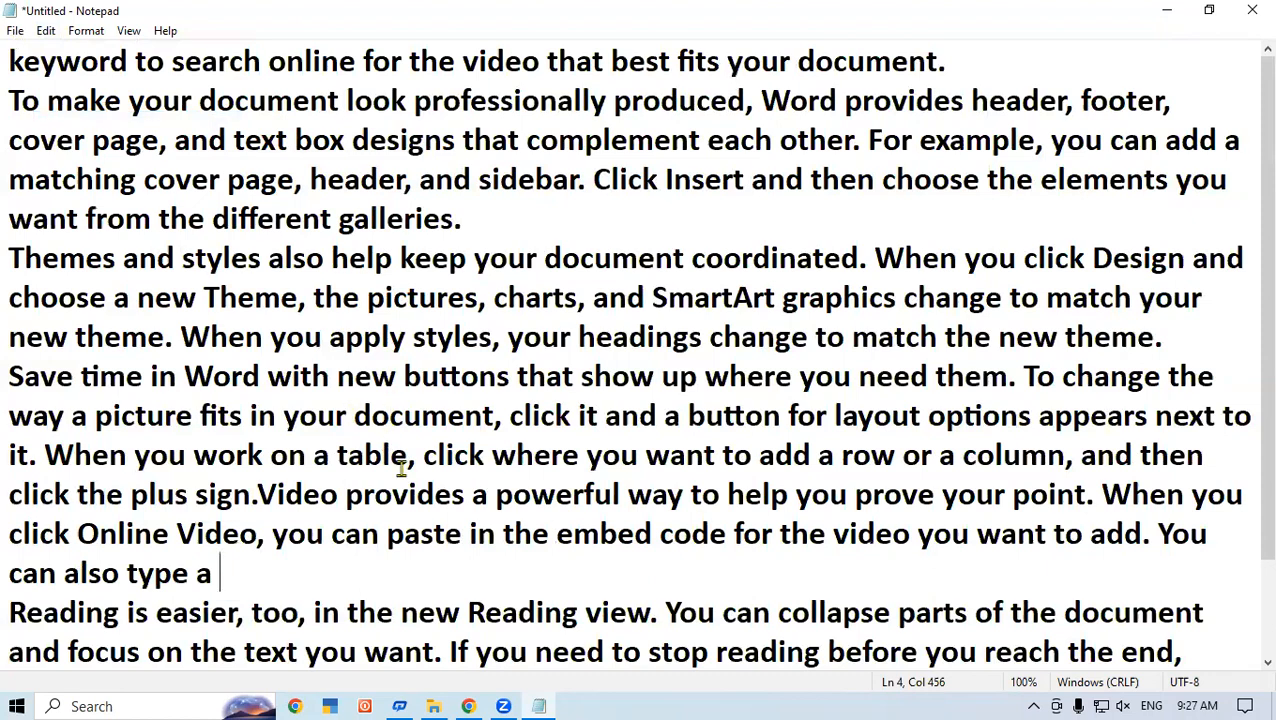
- Delete the text pasted after "click the plus sign.", undo the deletion, and delete the text again
left_click_drag(276, 494, 358, 570)
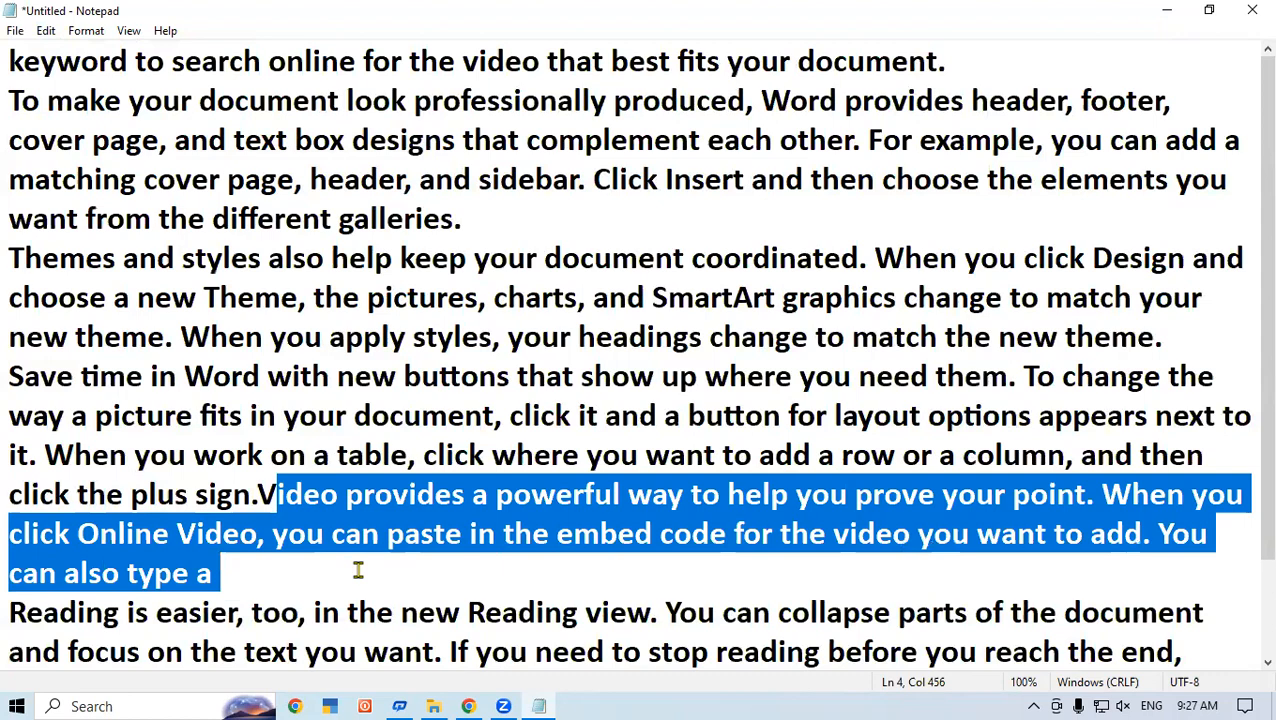
key("Delete")
key("ctrl+z")
key("Delete")
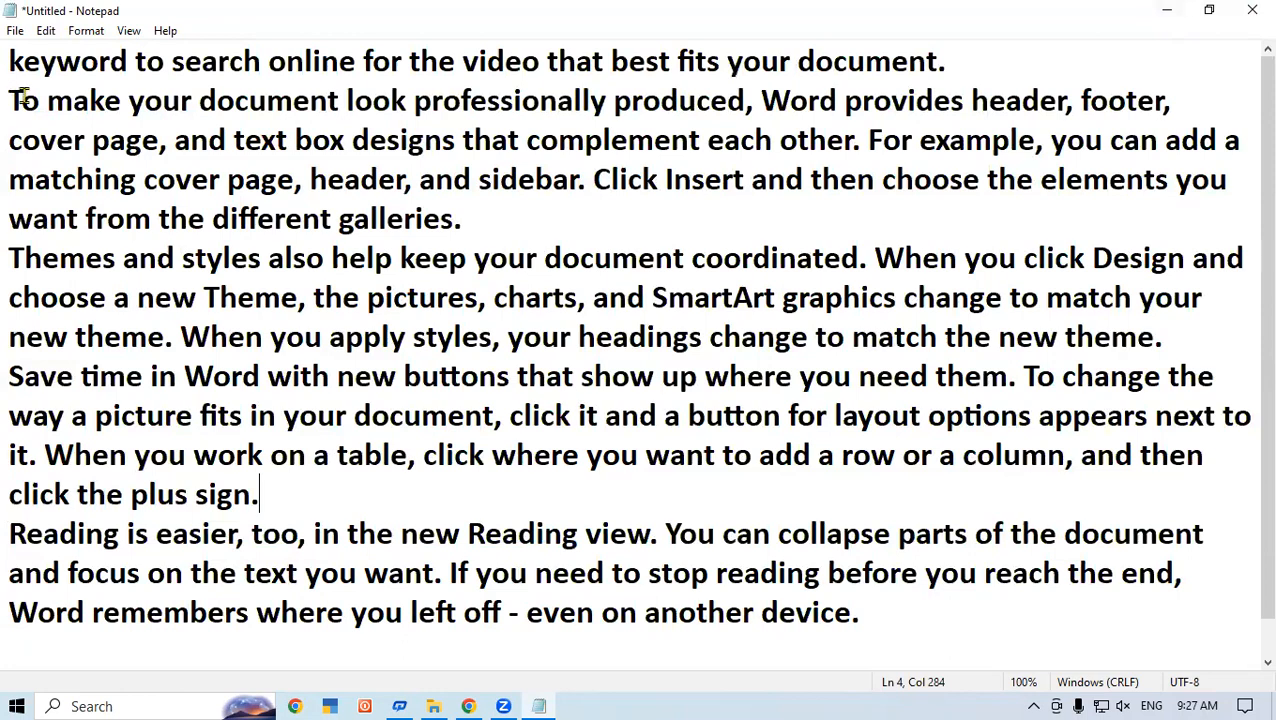
- Copy the opening text from "keyword to search online" through "Click Insert and then choose the"
left_click_drag(10, 62, 1034, 180)
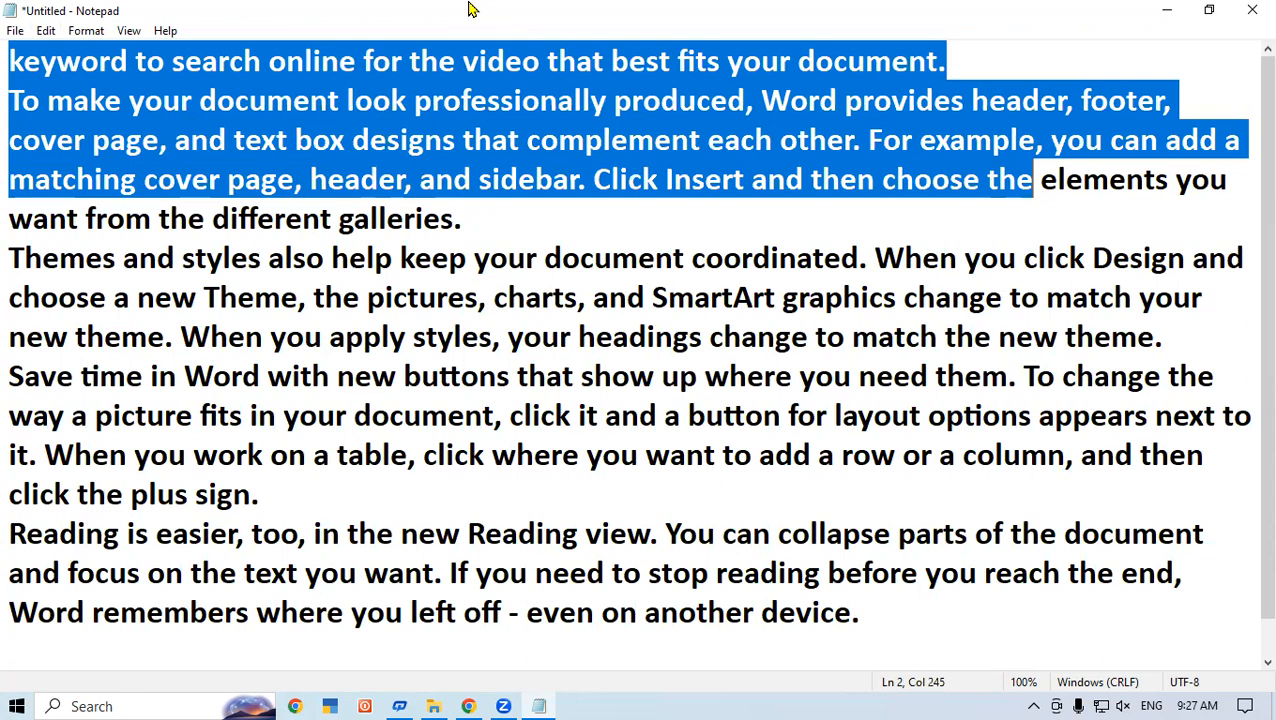
right_click(494, 120)
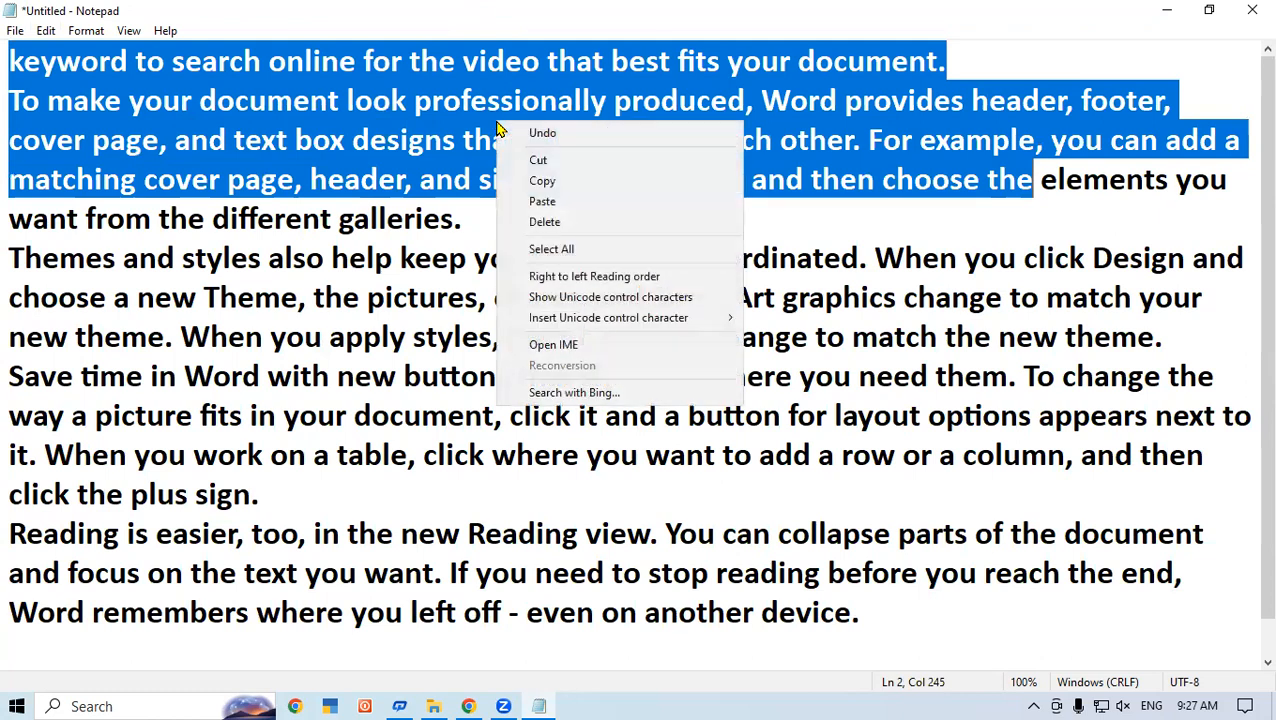
left_click(576, 183)
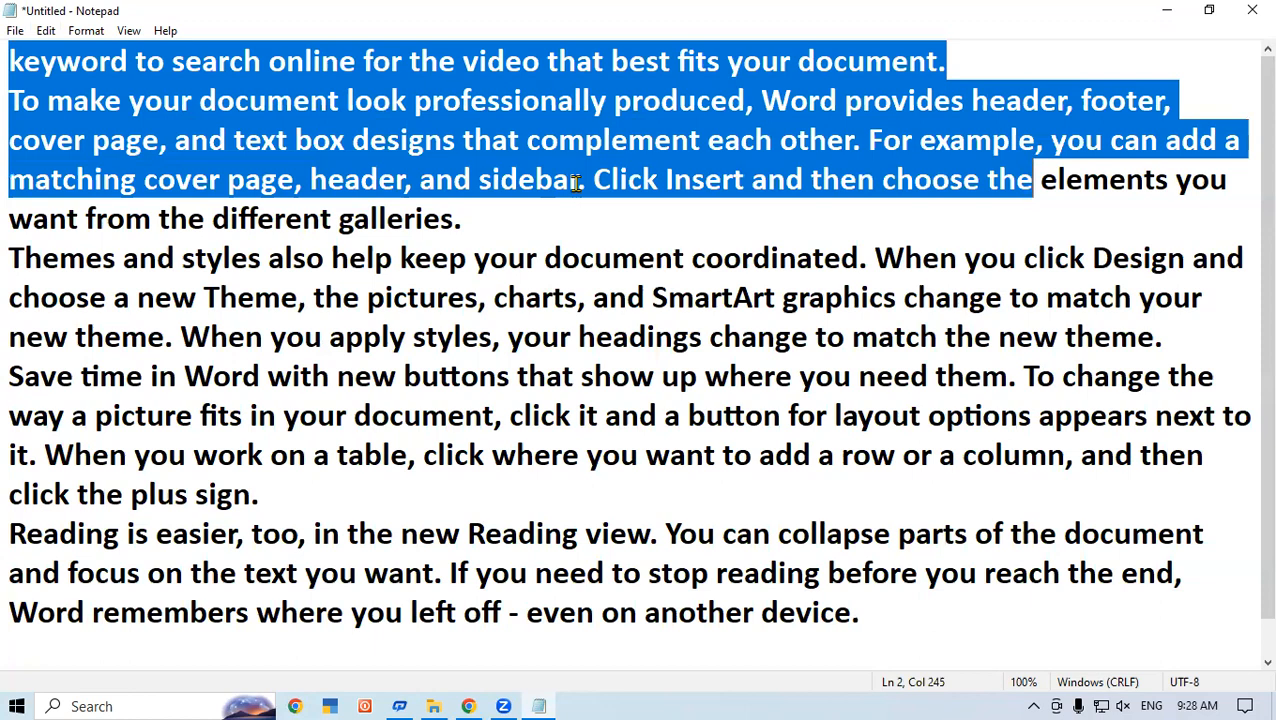
- Paste the copied text five times after "want from the different galleries."
left_click(498, 222)
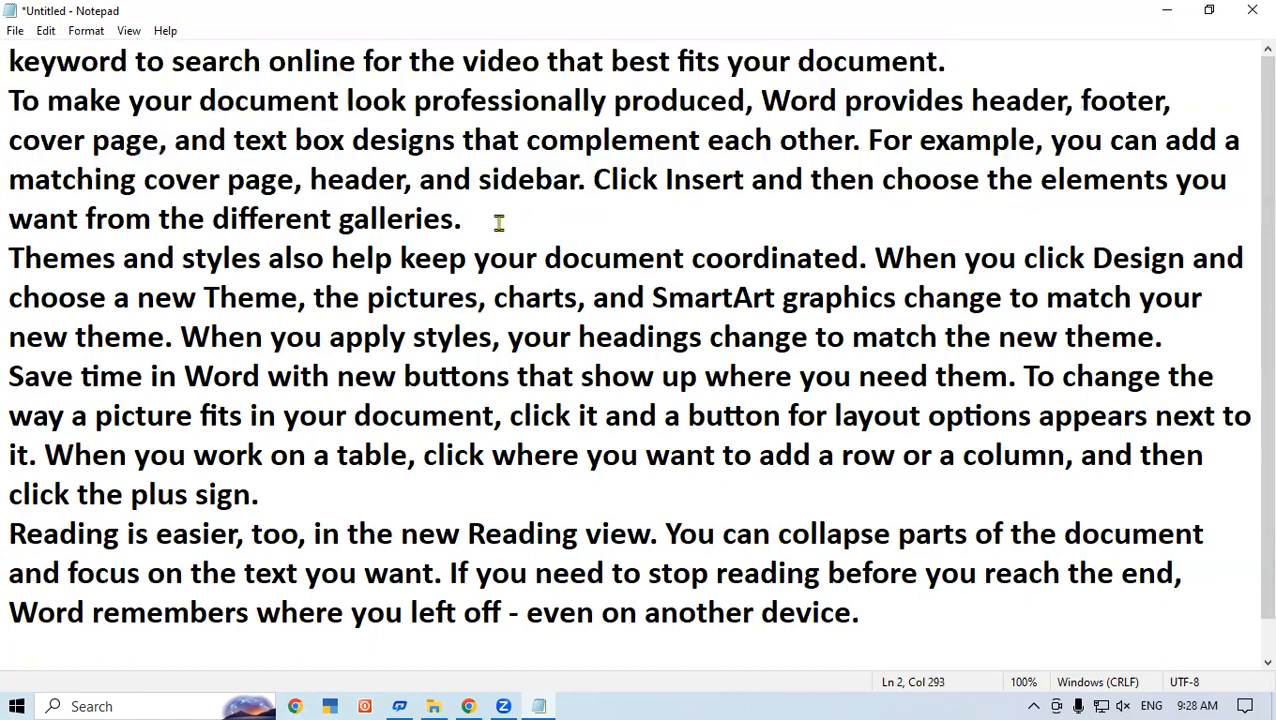
key("ctrl+v")
key("ctrl+v")
key("ctrl+v")
key("ctrl+v")
key("ctrl+v")
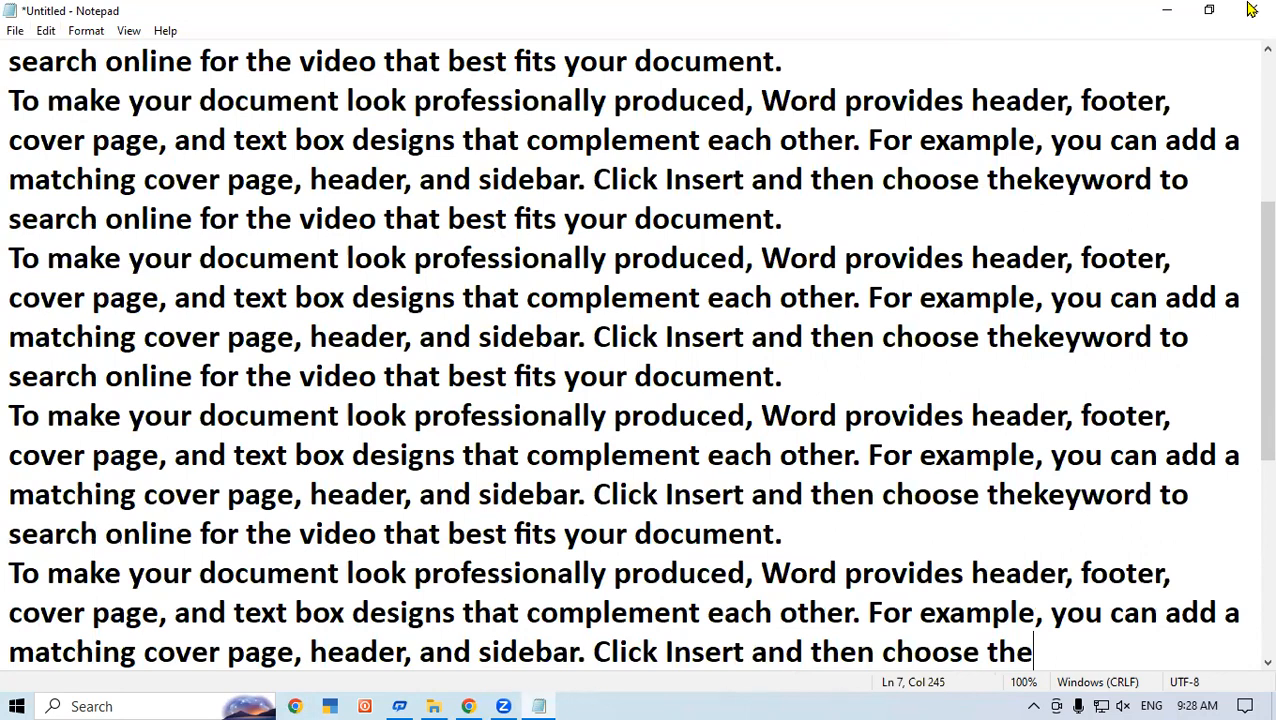
- Select the entire text of the document and delete it
left_click(44, 32)
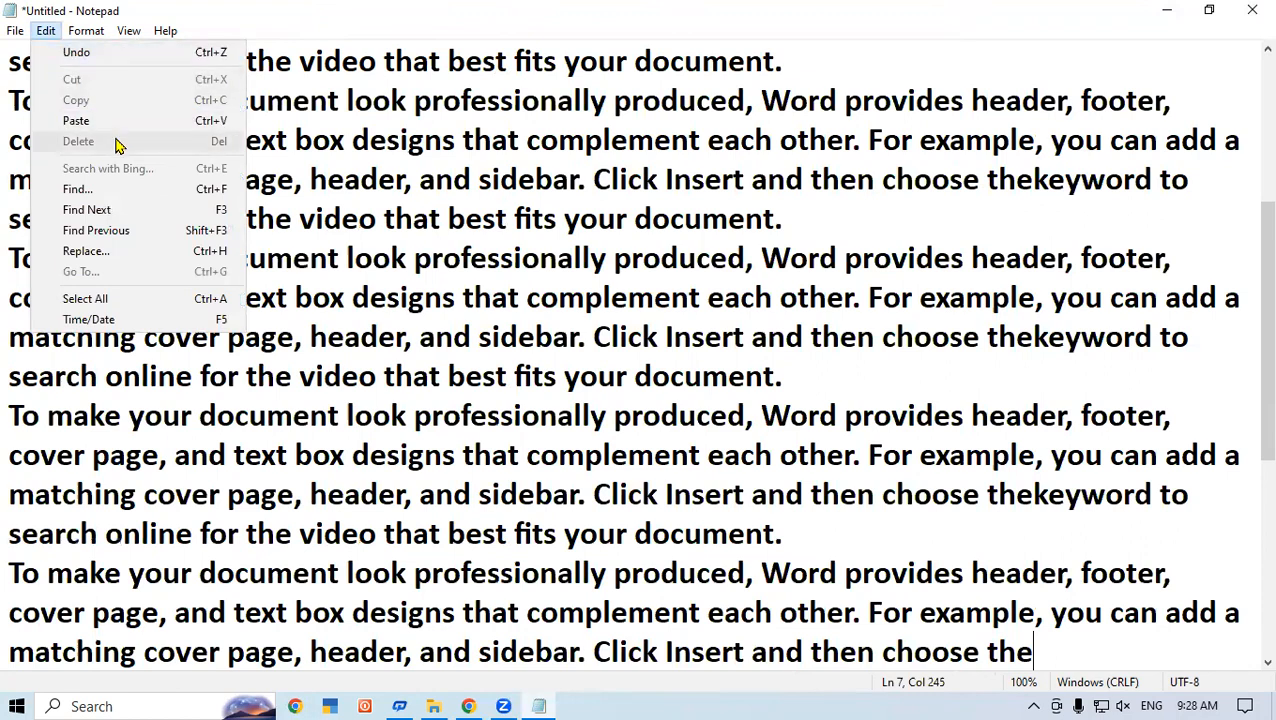
left_click(497, 335)
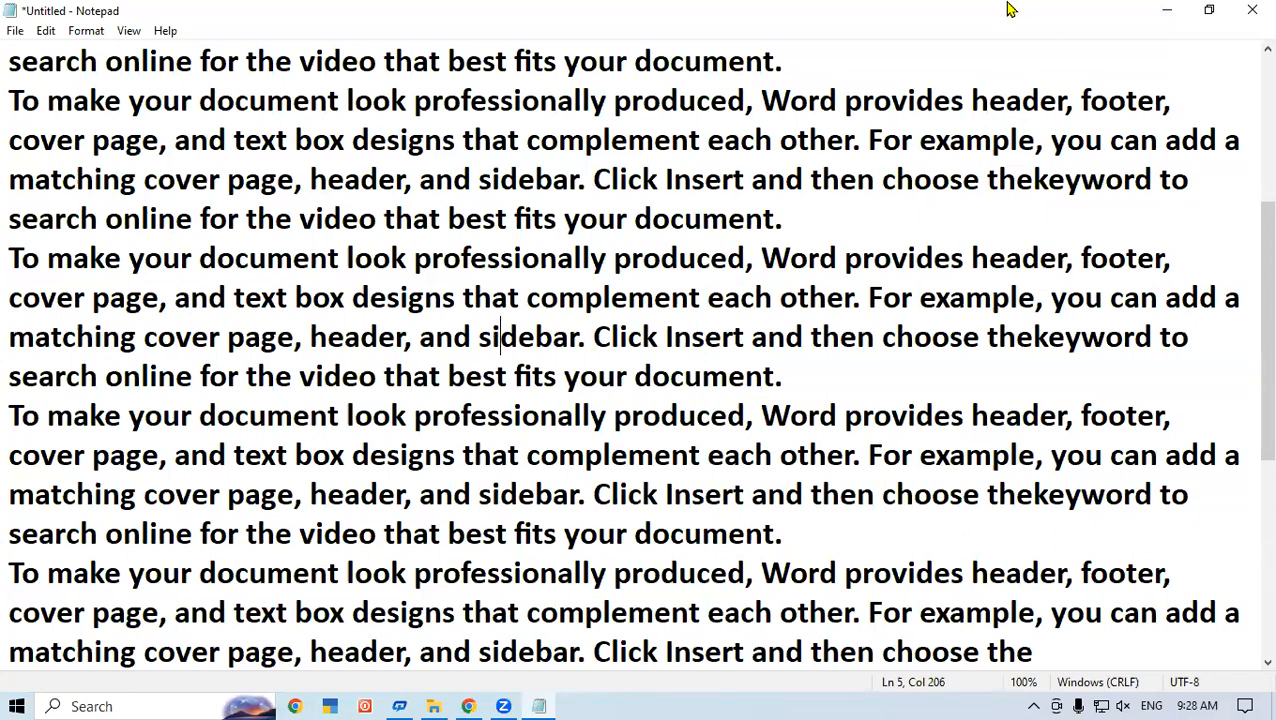
left_click(845, 98)
key("ctrl+z")
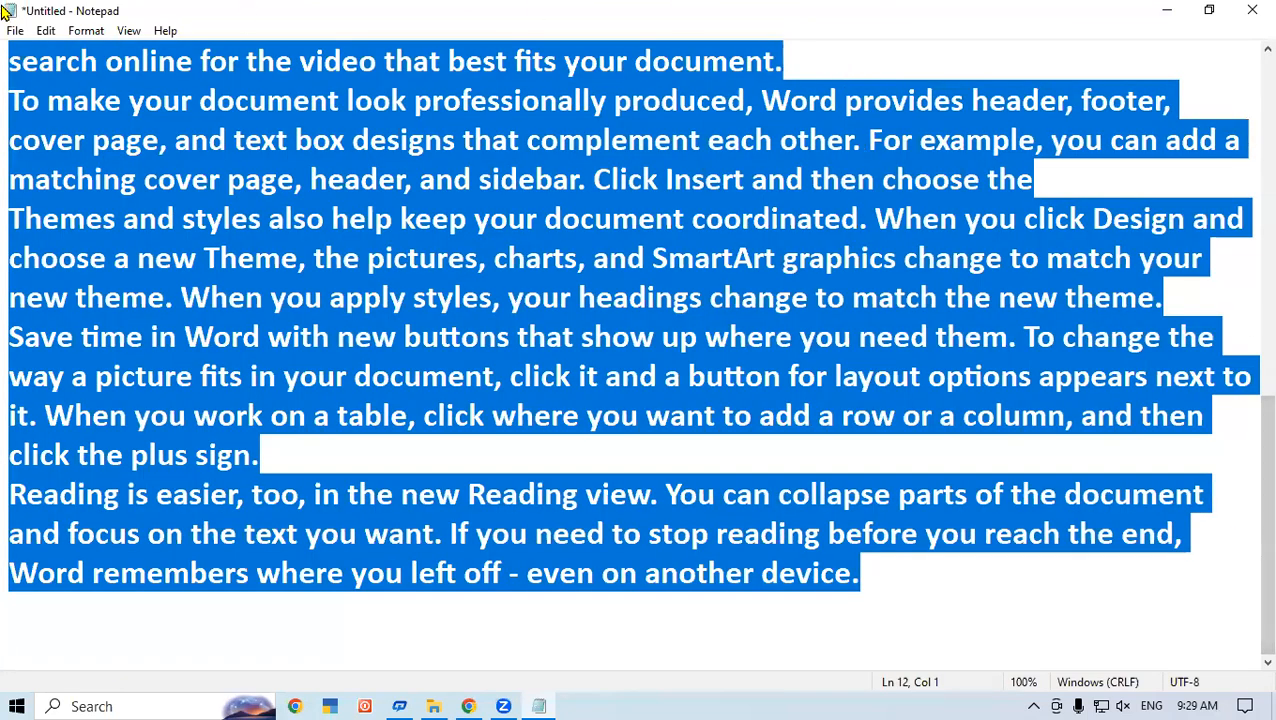
left_click(46, 31)
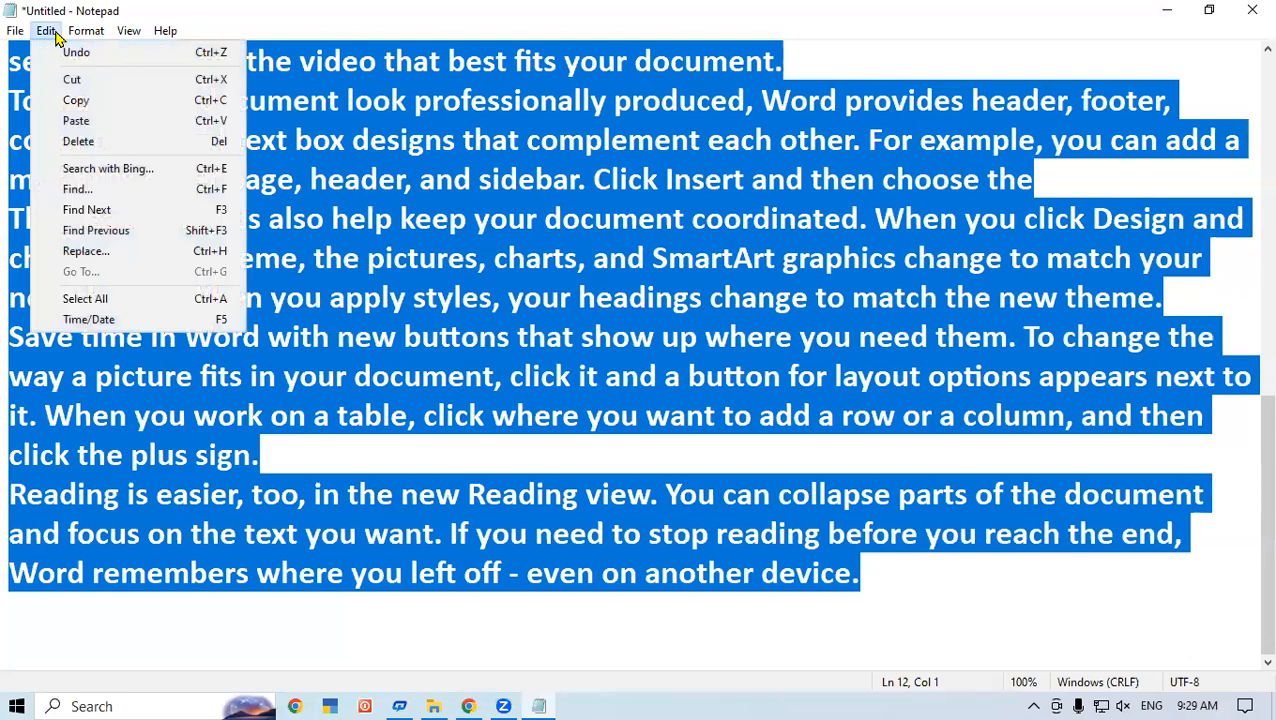
left_click(89, 137)
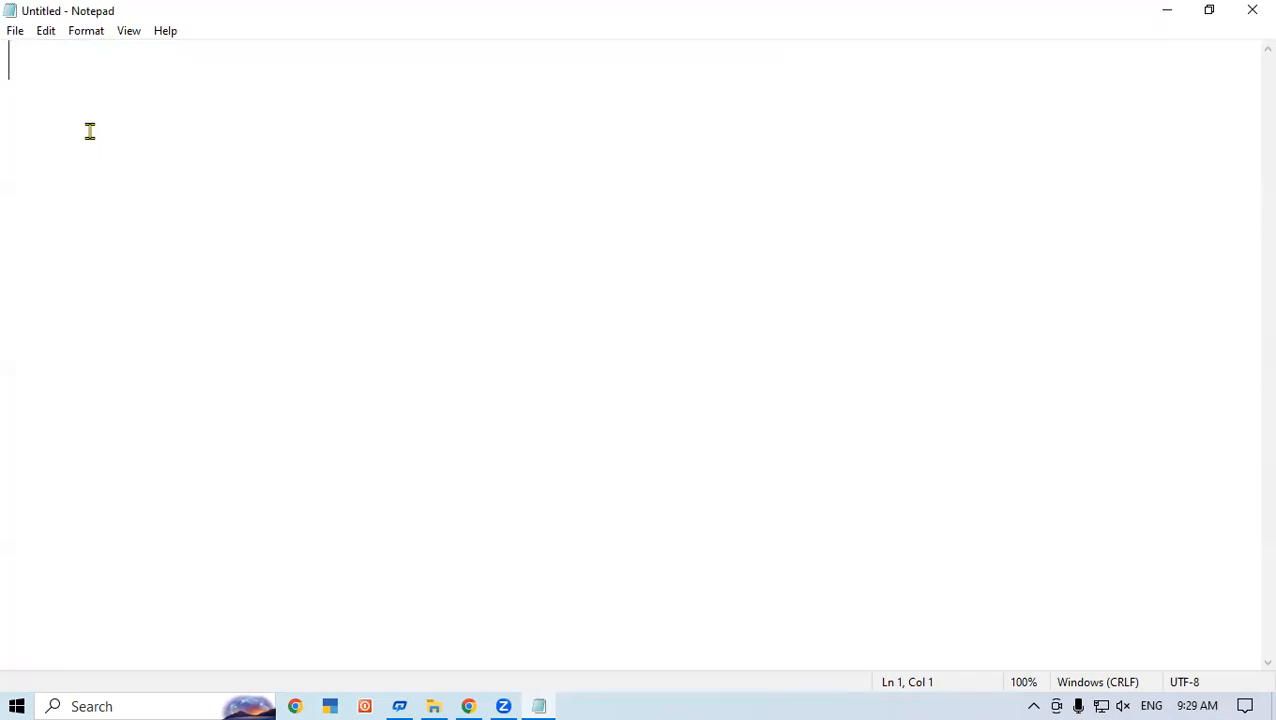
- Undo the deletion of the entire text
left_click(47, 32)
key("Right")
key("Left")
key("Right")
left_click(53, 54)
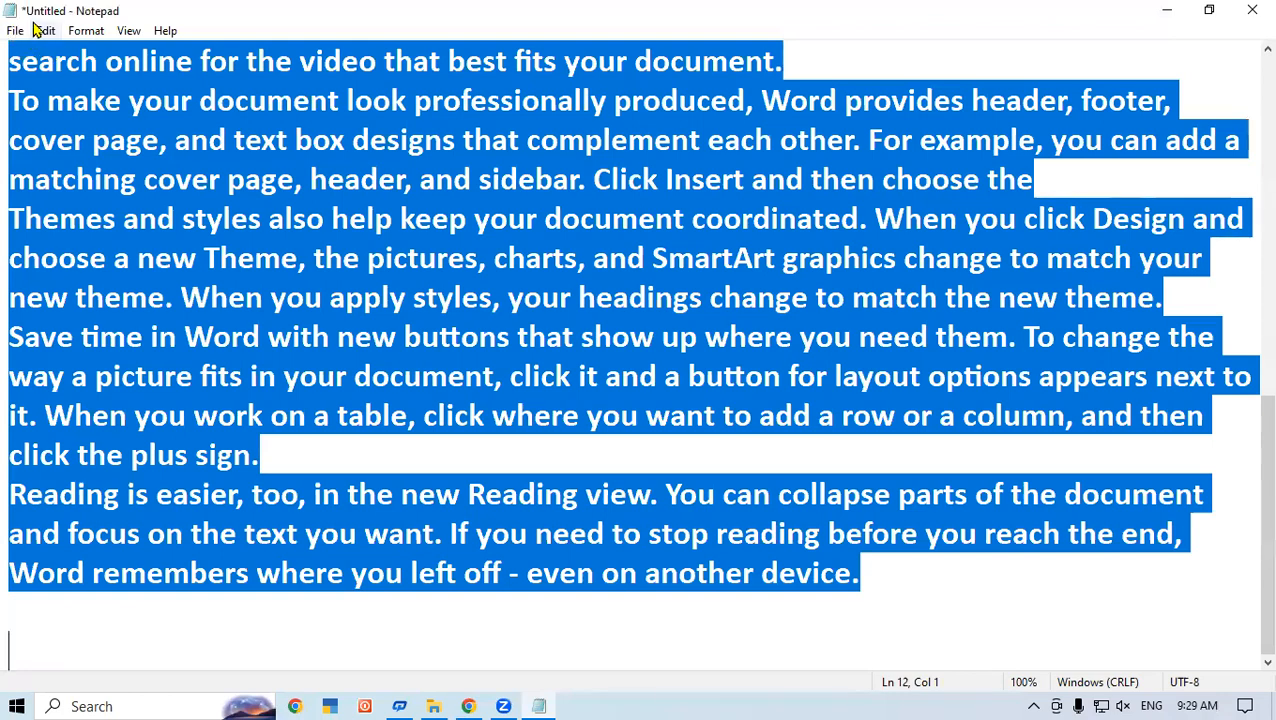
- Check whether Search with Bing is offered with text such as "SmartArt graphics" selected and with nothing selected
left_click(46, 31)
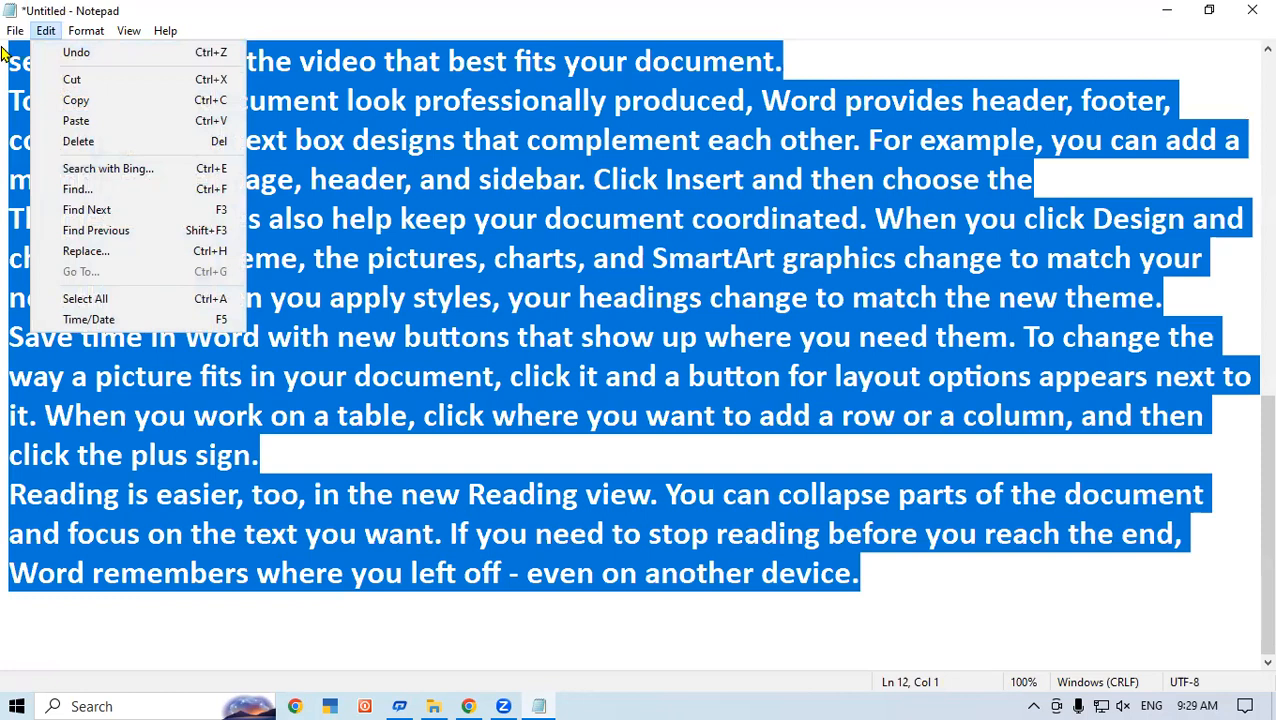
mouse_move(8, 30)
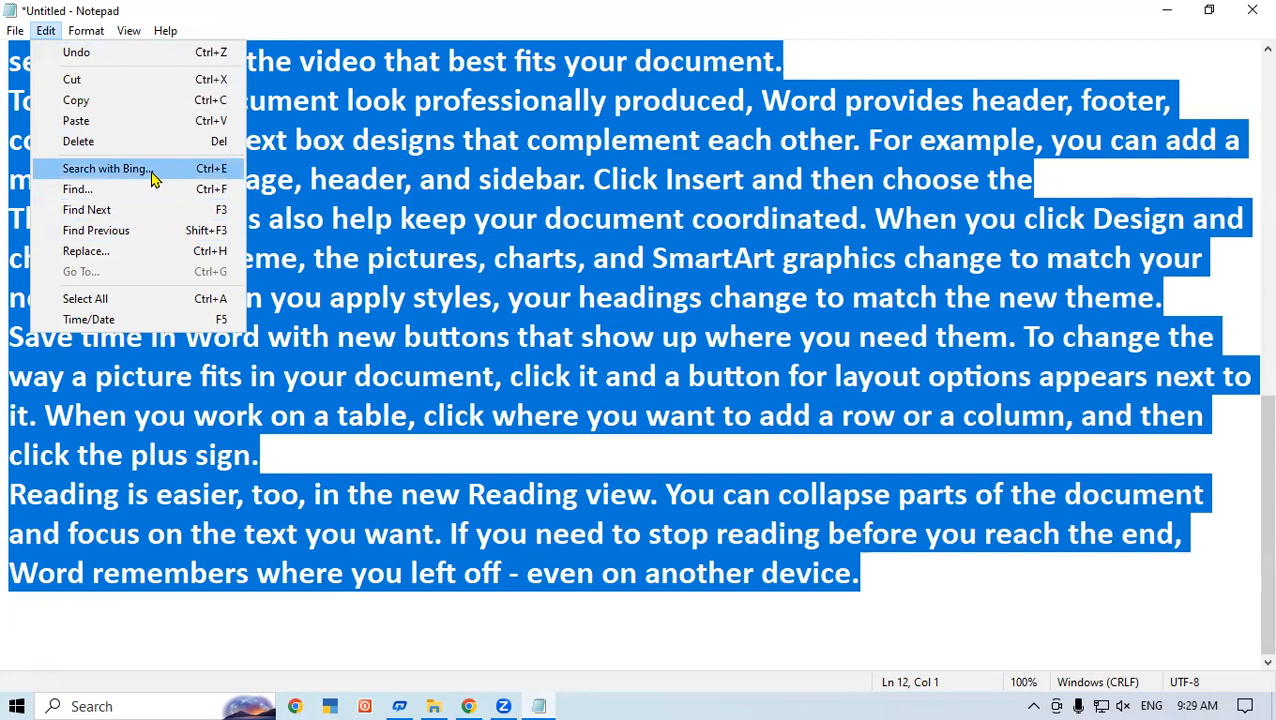
left_click(631, 274)
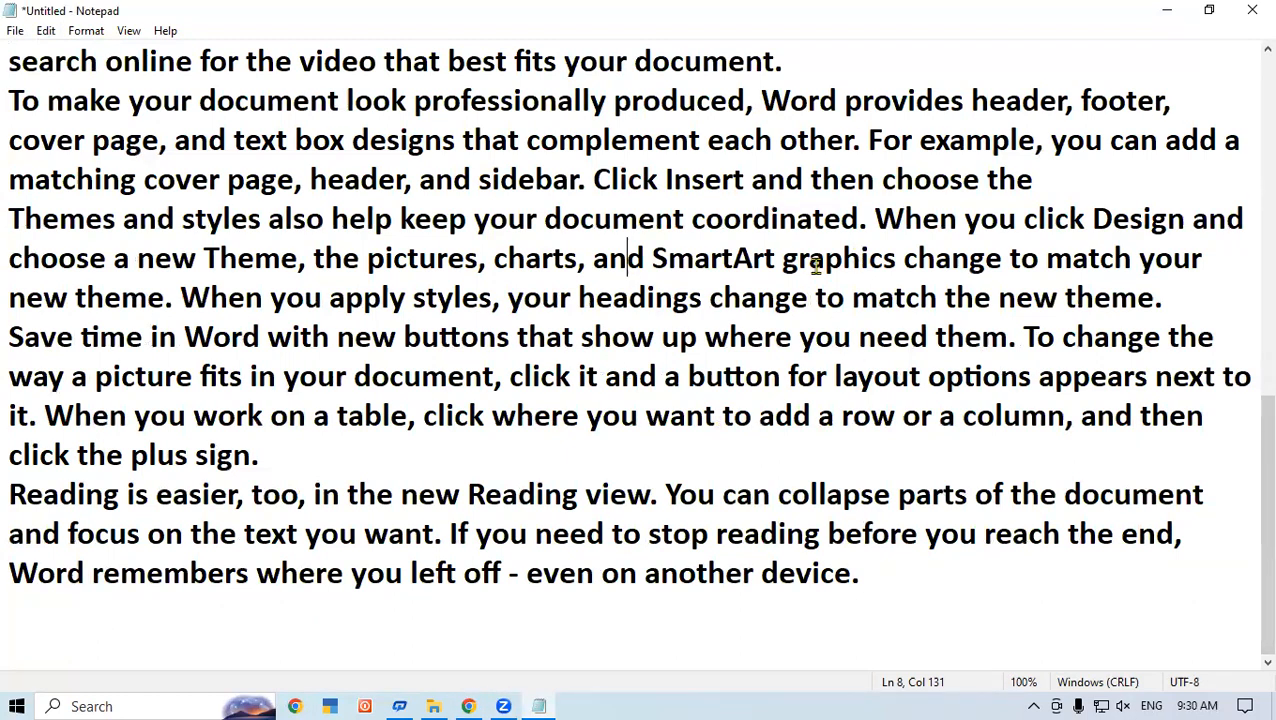
left_click_drag(652, 262, 895, 262)
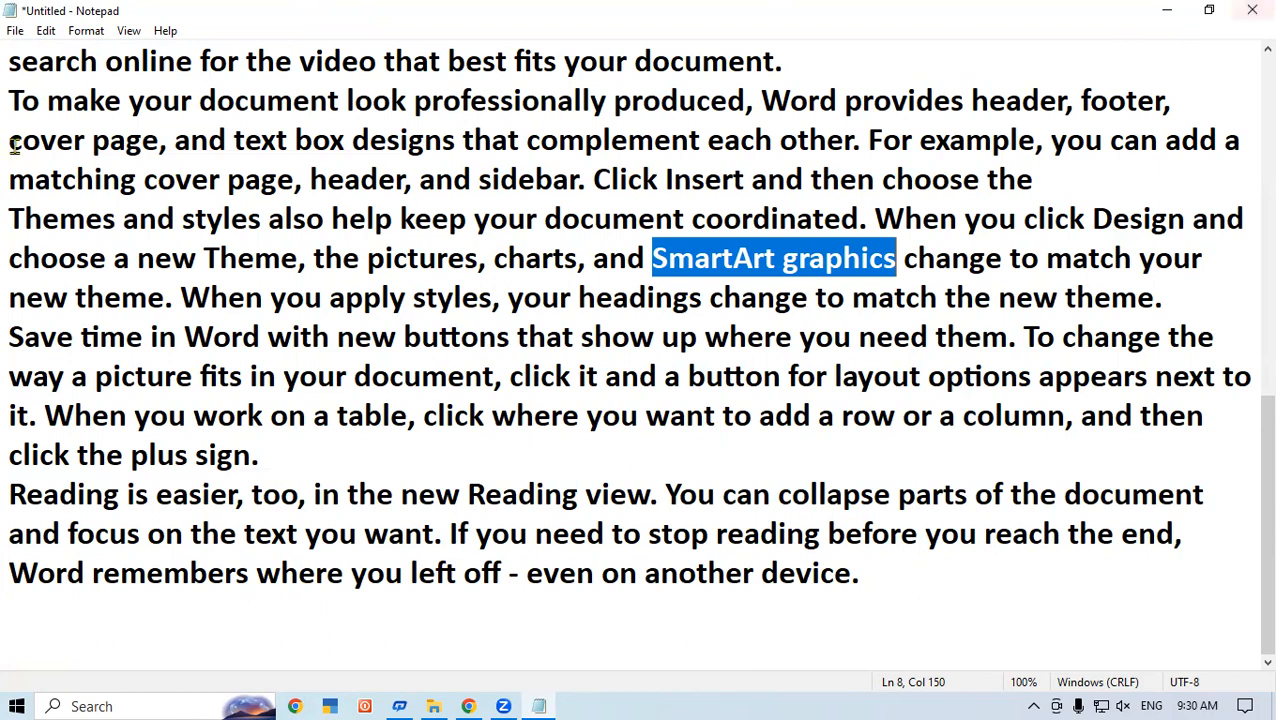
left_click(53, 32)
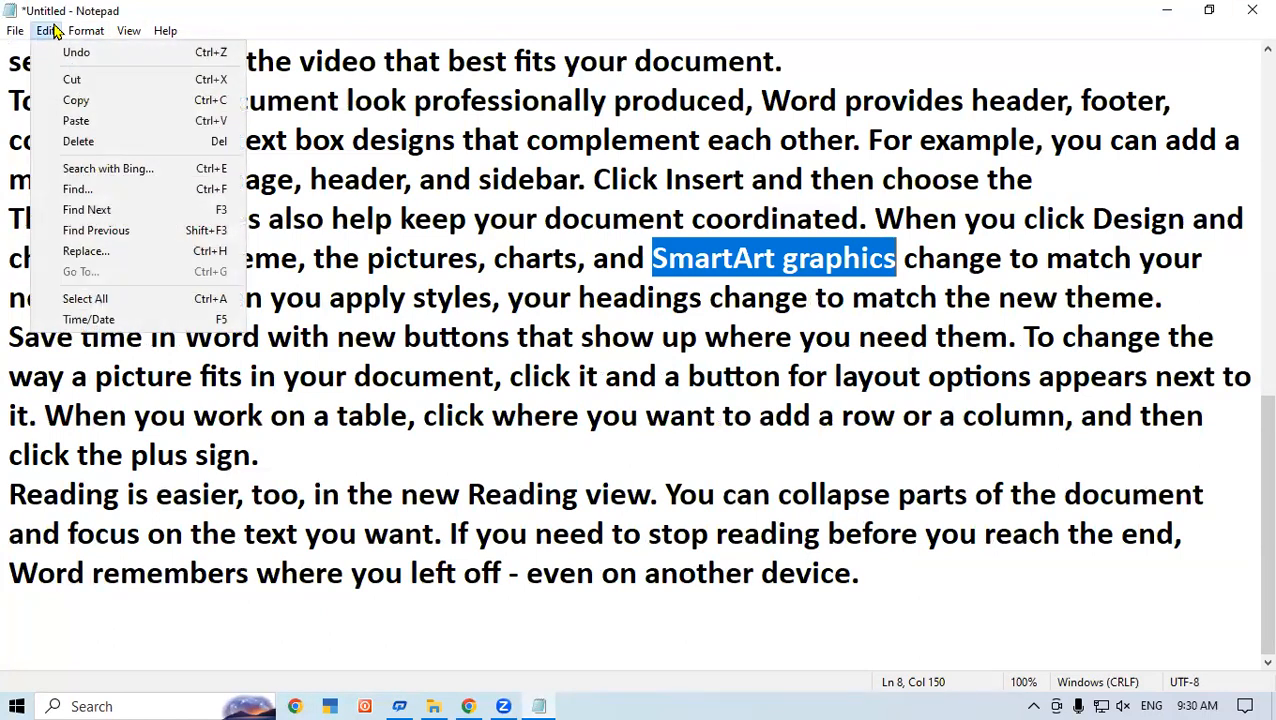
left_click(503, 496)
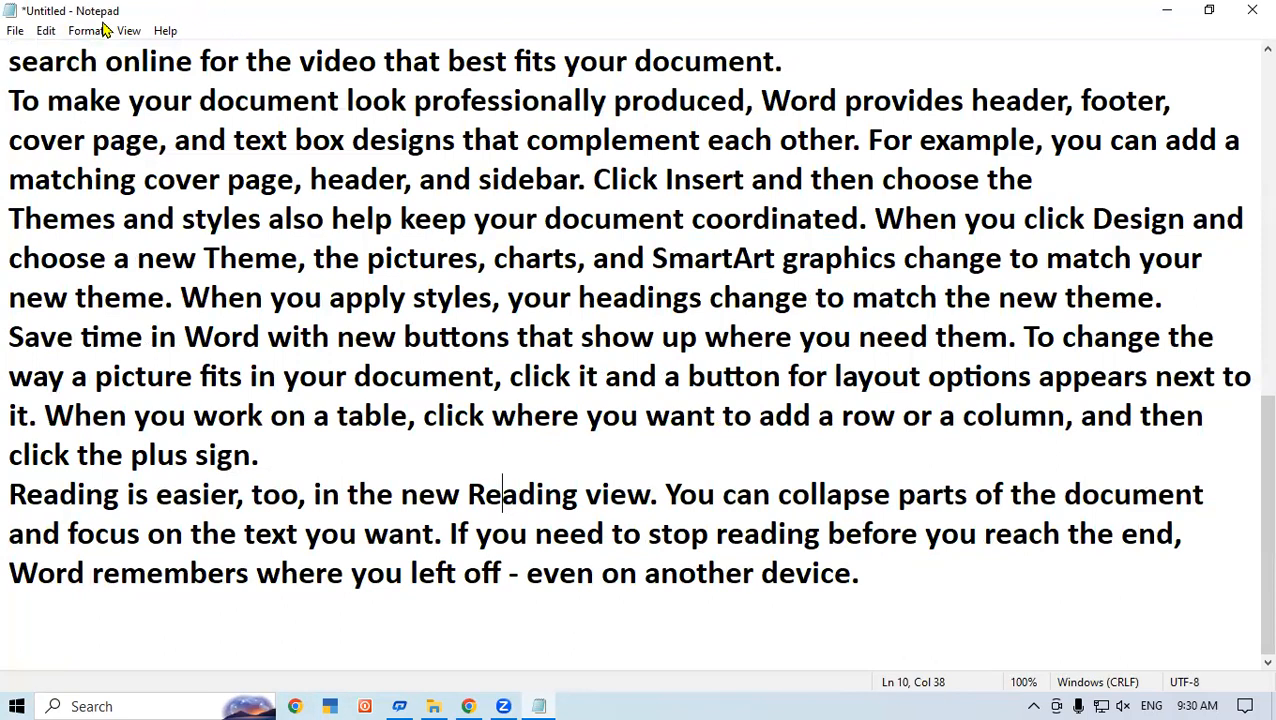
left_click(50, 32)
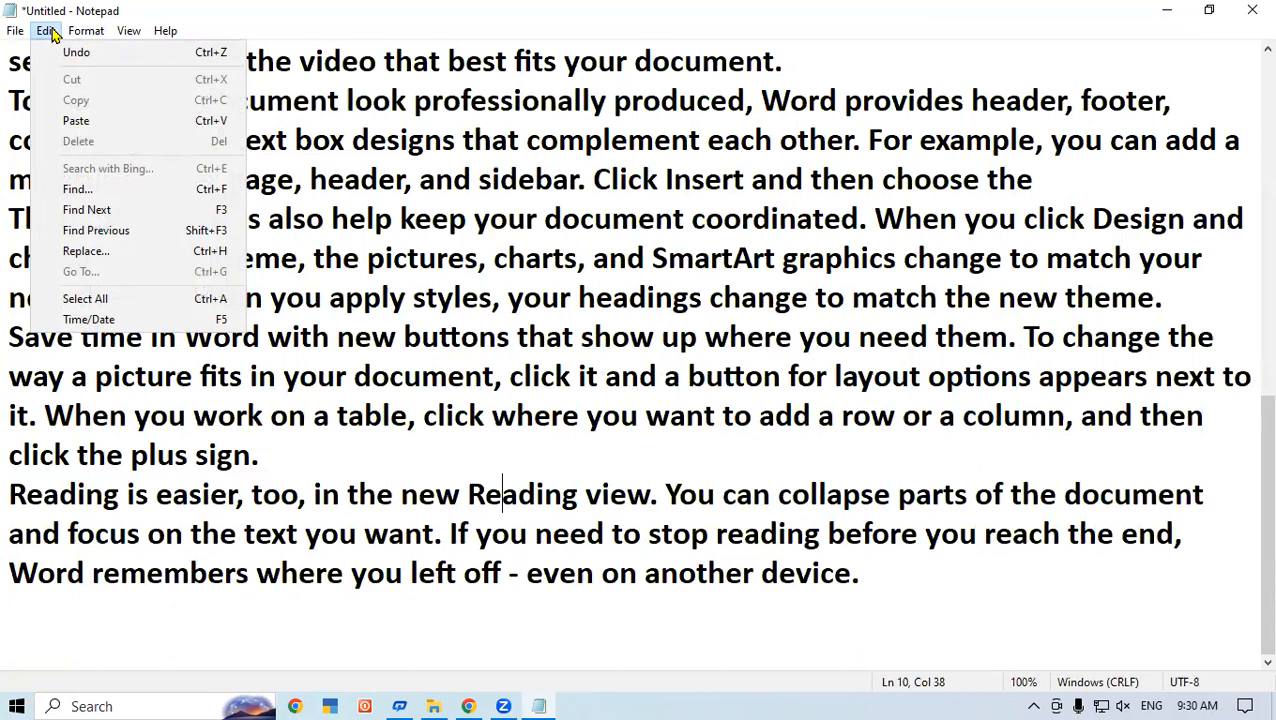
left_click(422, 330)
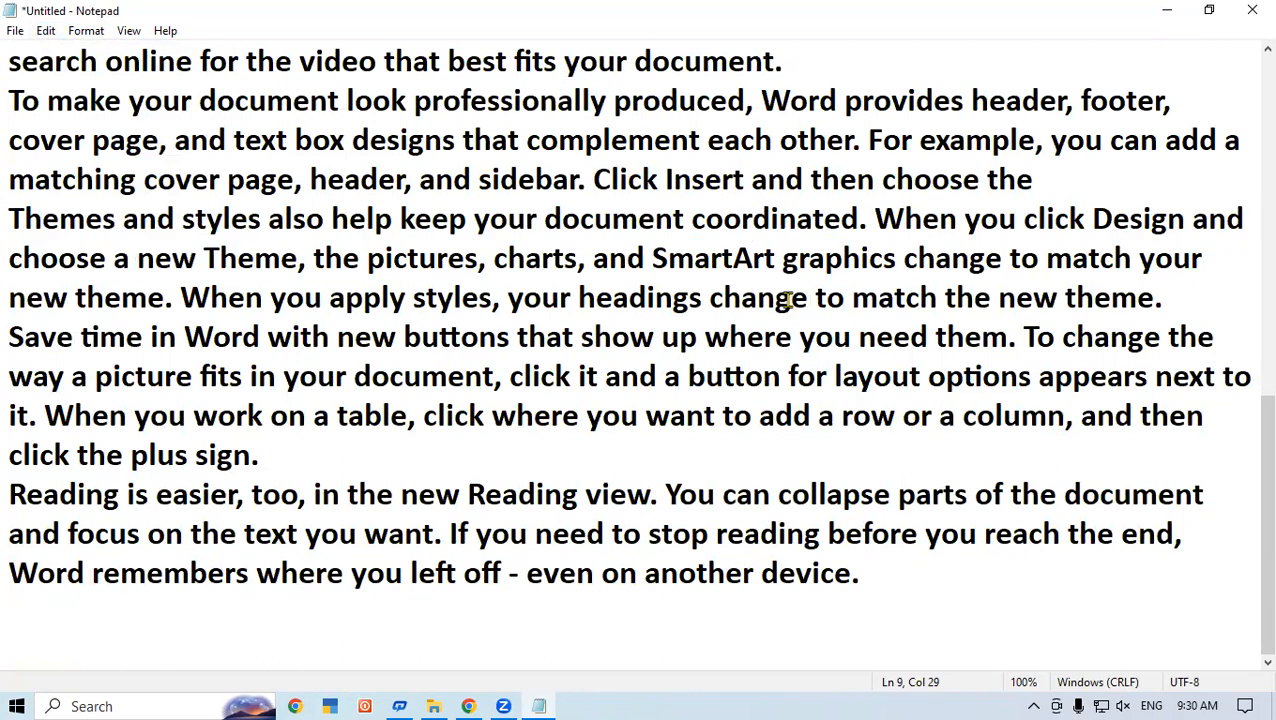
left_click(656, 258)
left_click(654, 260)
left_click_drag(656, 258, 896, 257)
left_click_drag(690, 297, 760, 533)
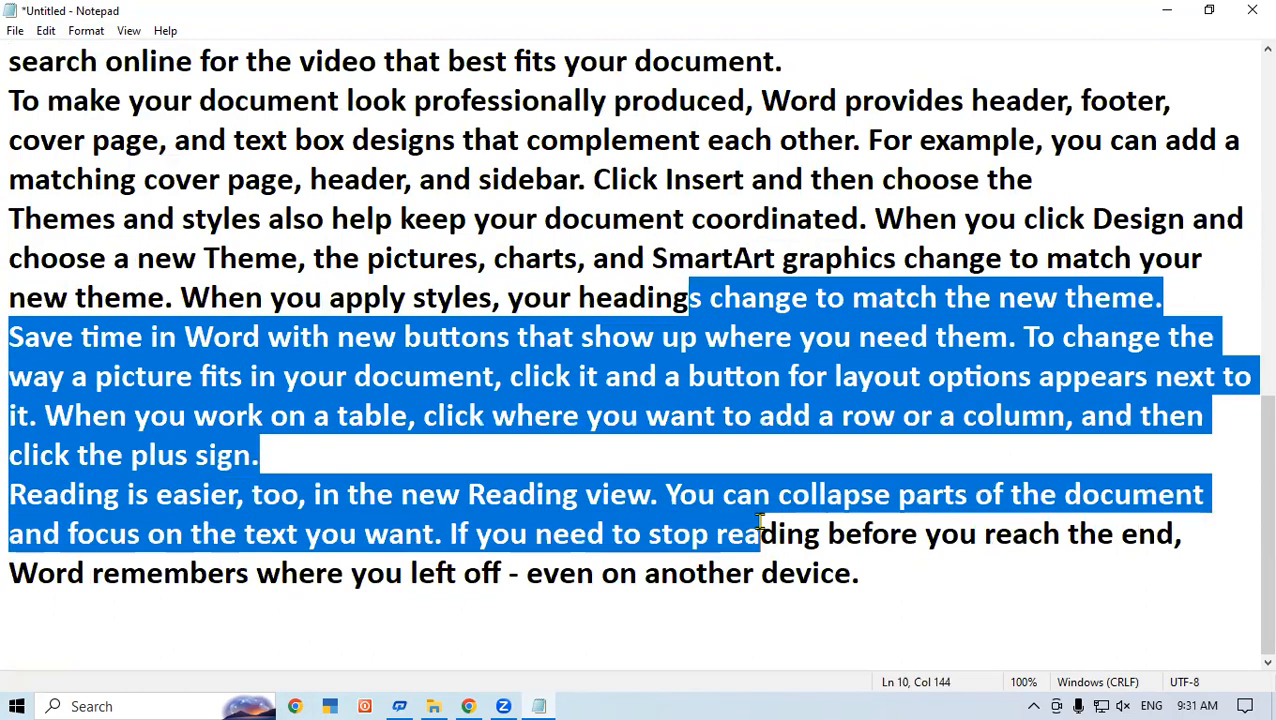
left_click(748, 366)
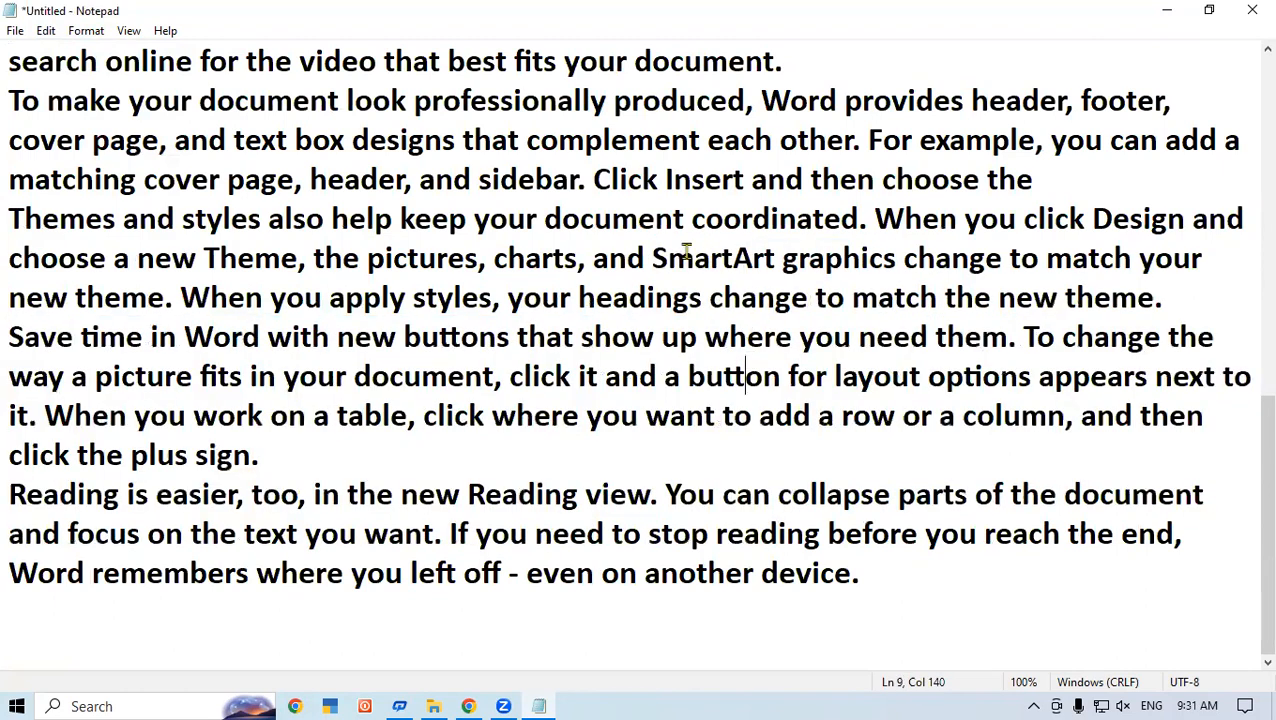
- Search Bing for the phrase "SmartArt graphics" from the Themes paragraph, then close the results page and switch back to Notepad
left_click(652, 258)
left_click_drag(652, 258, 895, 270)
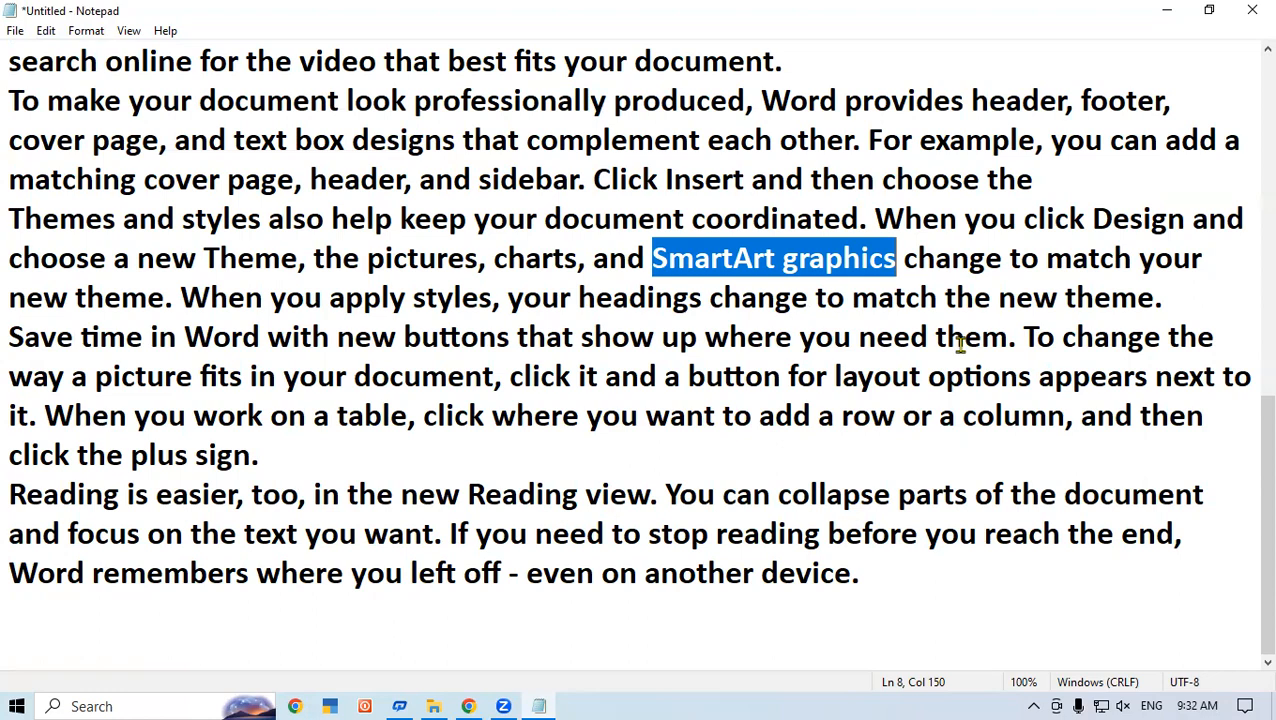
key("ctrl+e")
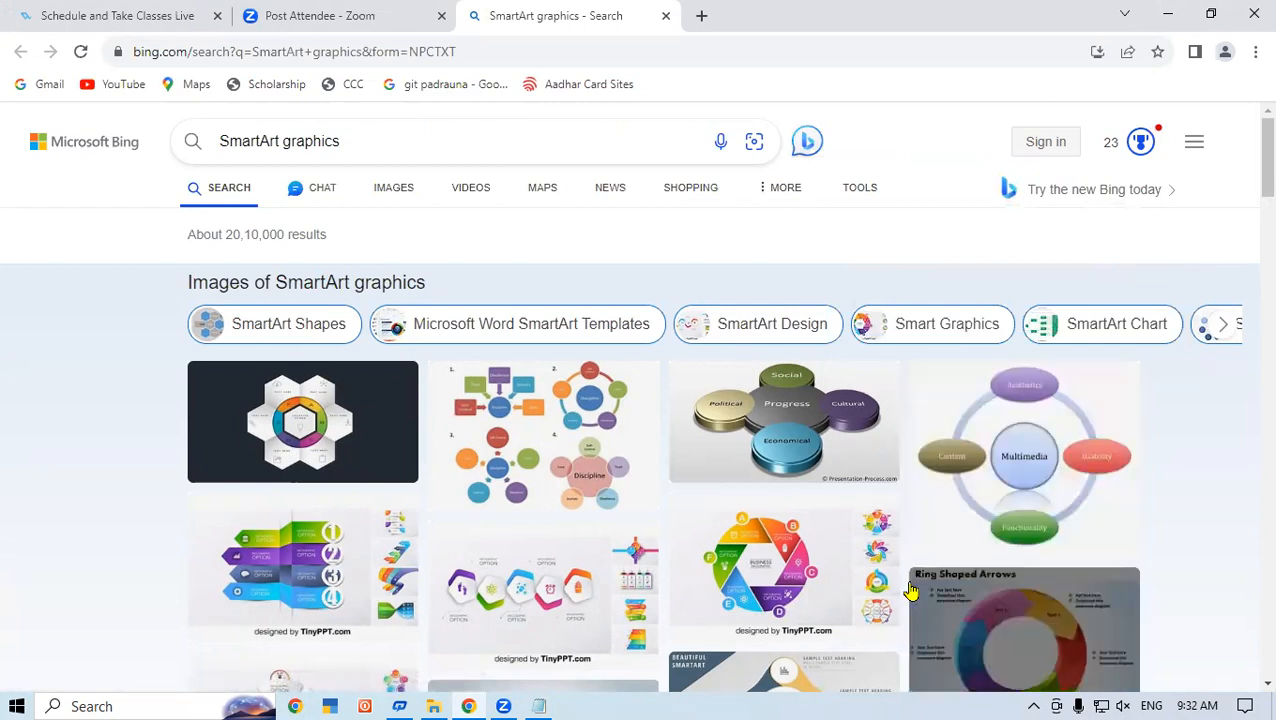
scroll(557, 507, "down", 1)
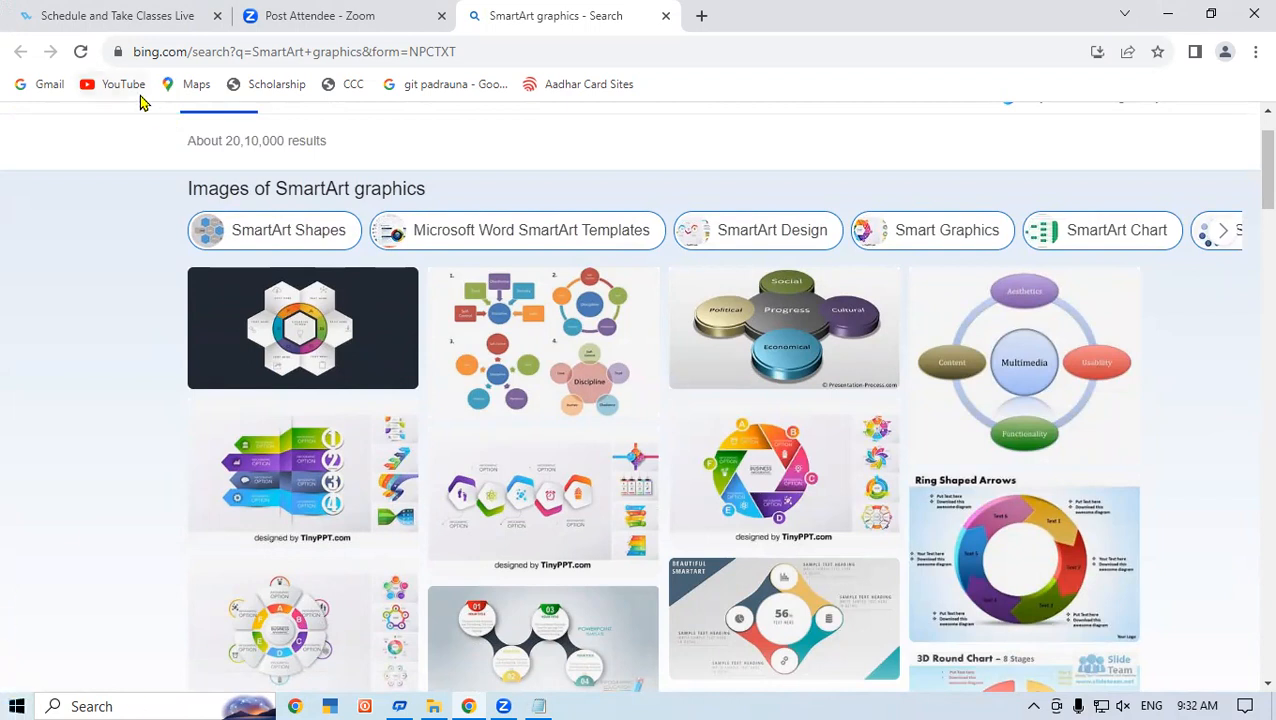
left_click(664, 17)
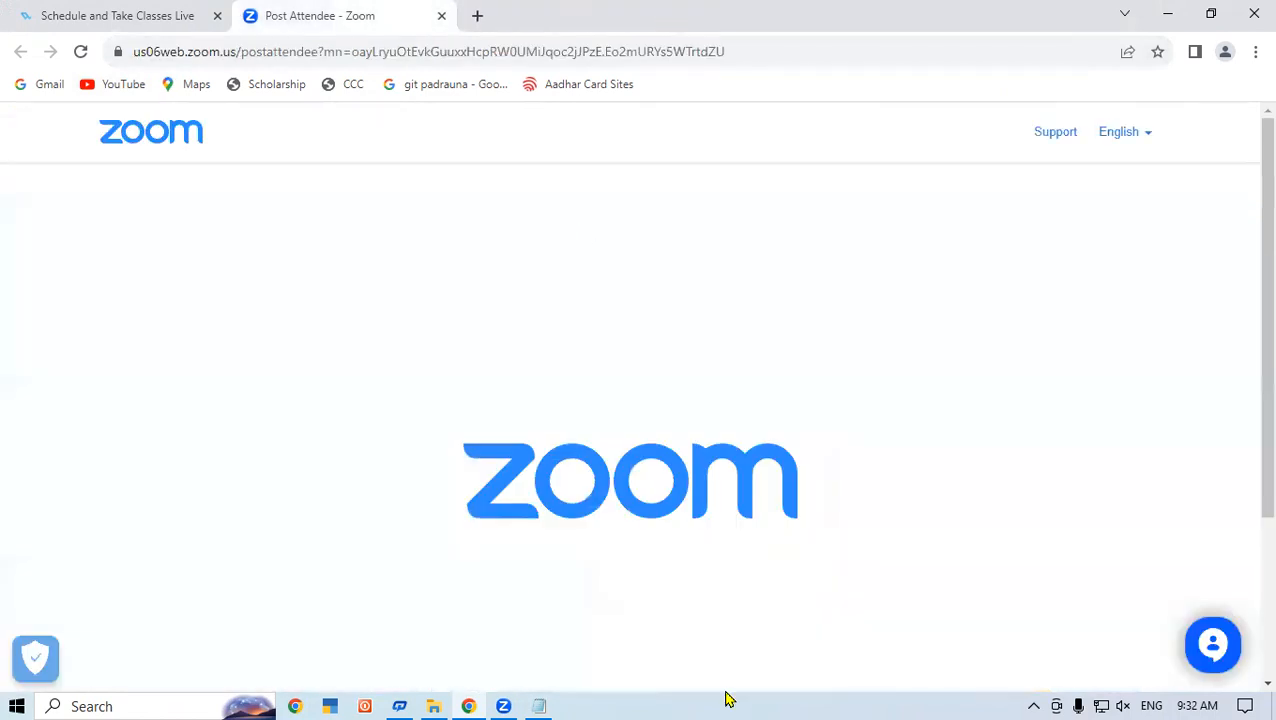
left_click(539, 704)
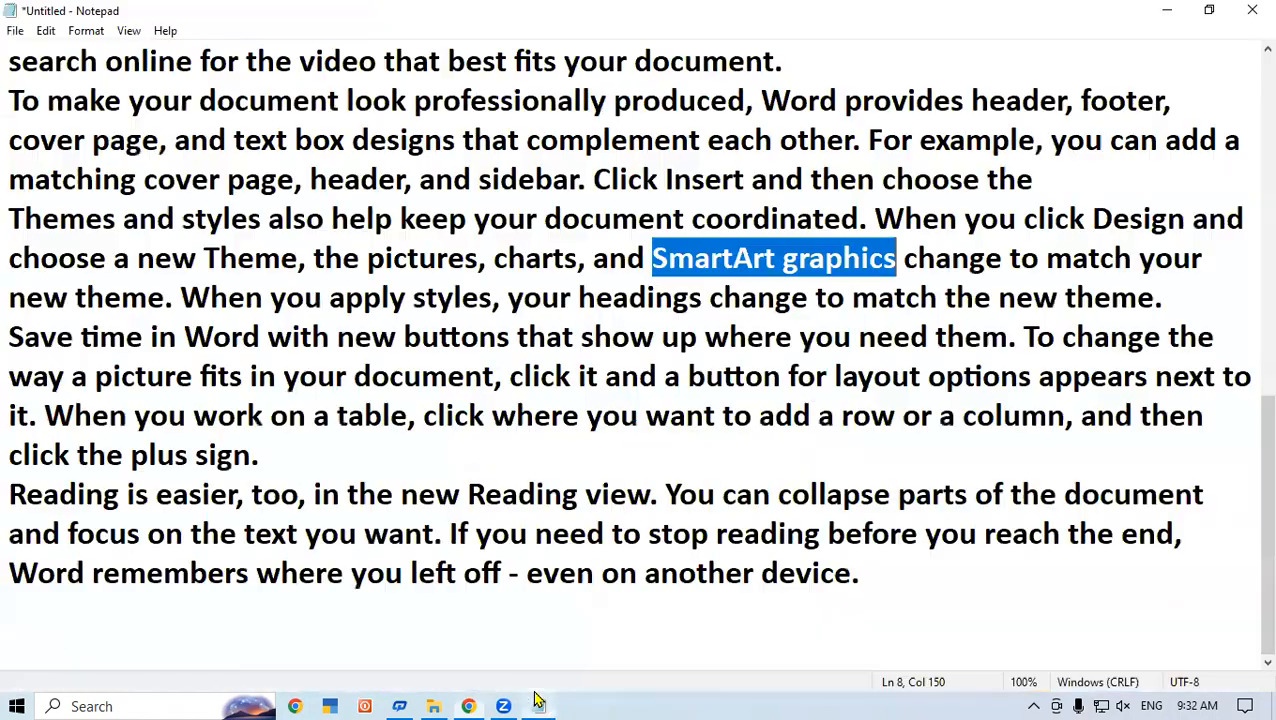
- Add "sarkariresult.com" directly after "click the plus sign."
left_click(389, 480)
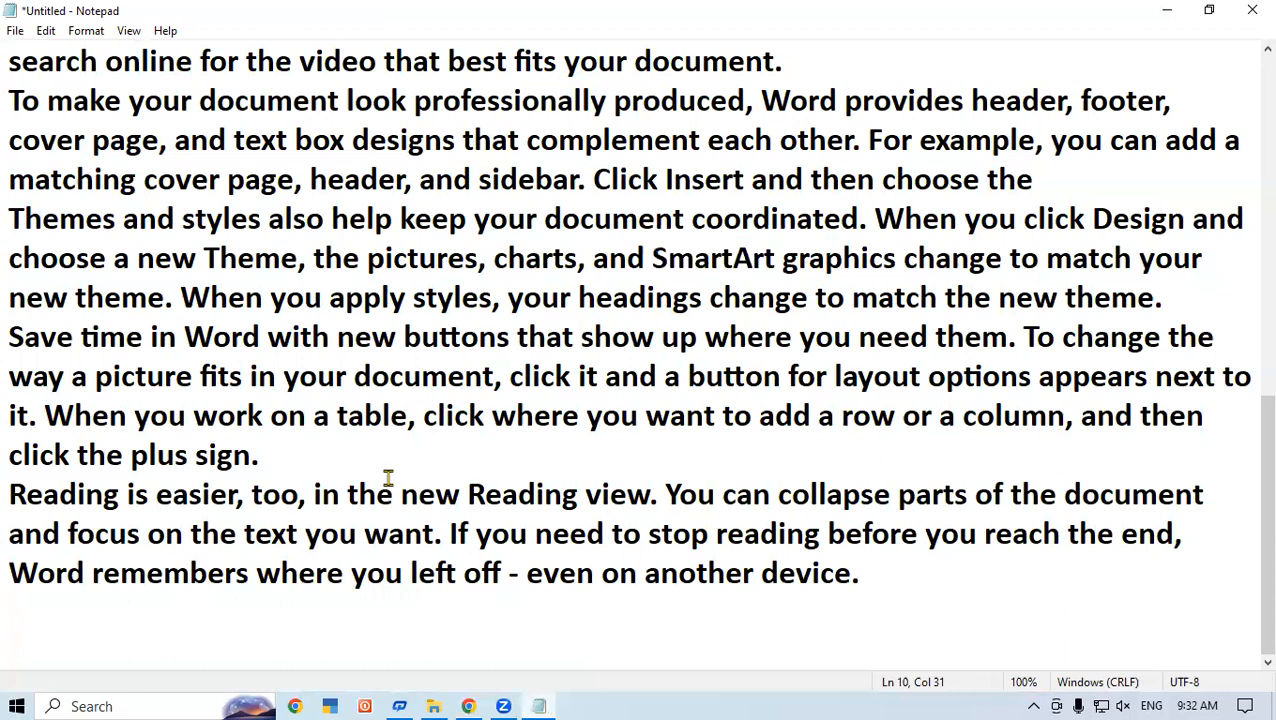
left_click(282, 462)
type("sarkariresult.com")
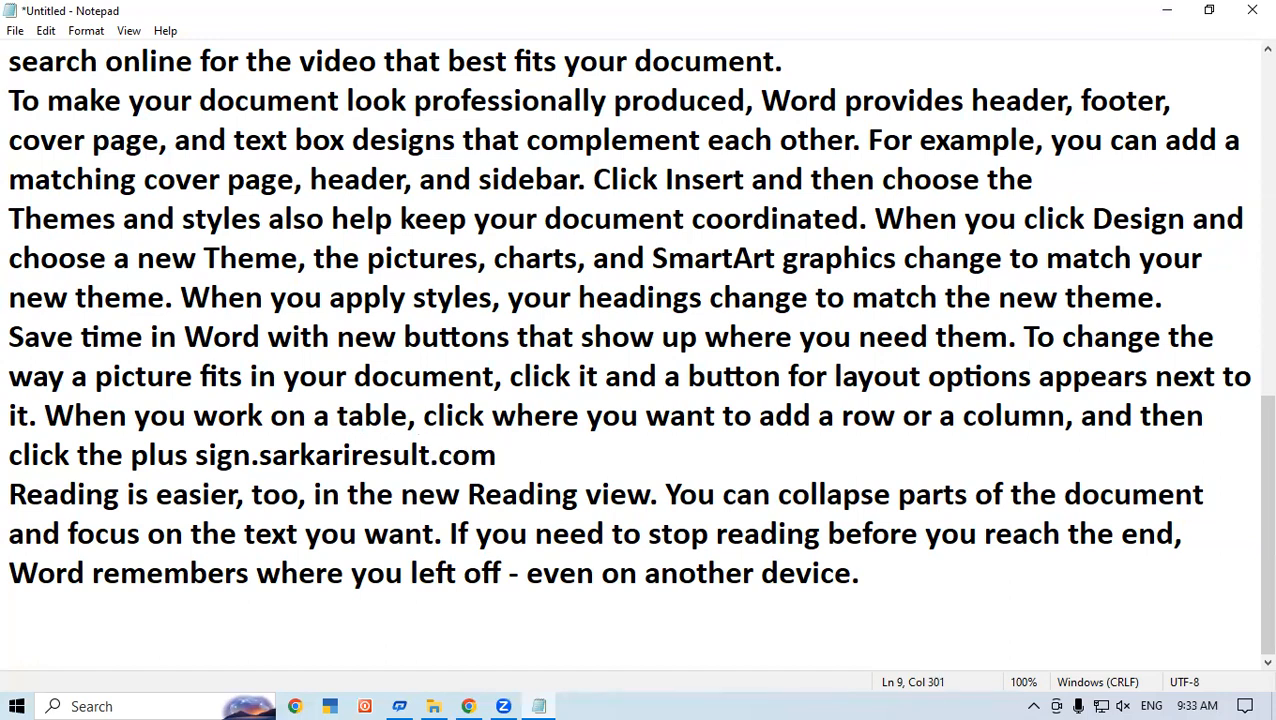
- Open the Sarkari Result website through a Bing search for the added "sarkariresult.com" text, and close the browser
key("shift+Left")
key("shift+Left")
key("shift+Left")
key("shift+Left")
key("shift+Left")
key("shift+Left")
key("shift+Left")
key("shift+Left")
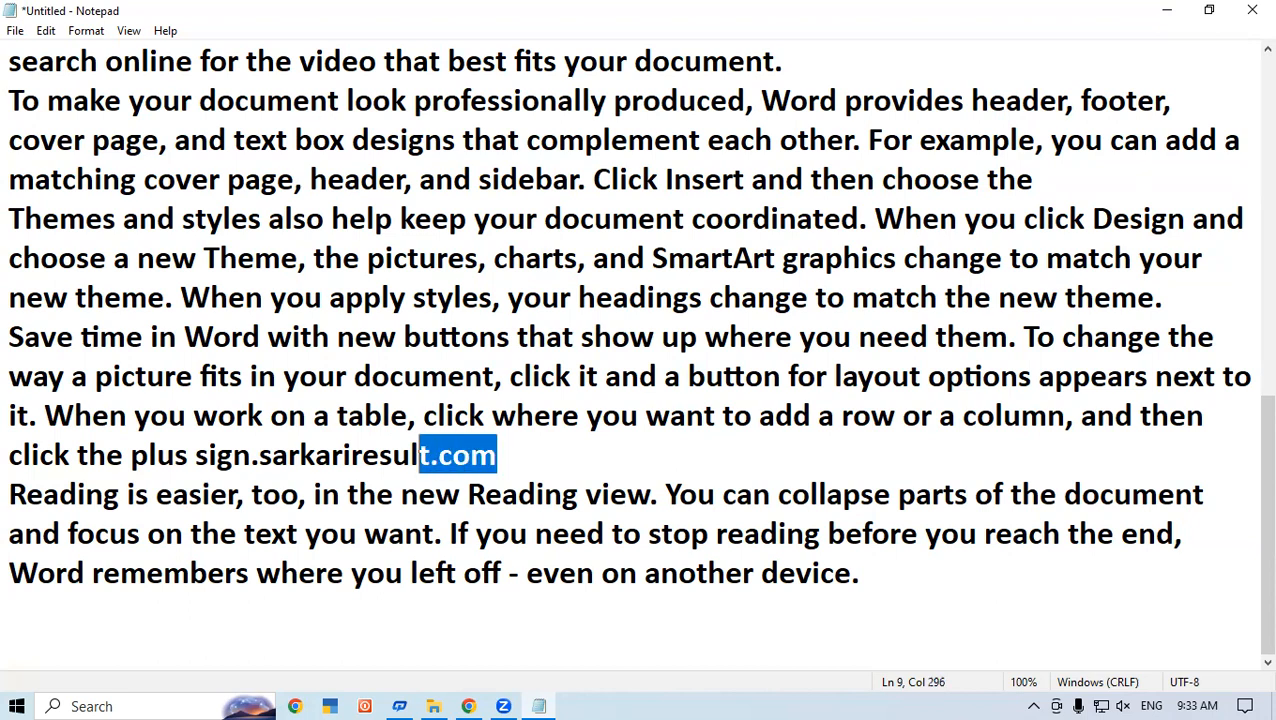
key("shift+Left")
key("shift+Left")
key("shift+Left")
key("shift+Left")
key("shift+Left")
key("shift+Left")
key("shift+Left")
key("shift+Left")
key("shift+Left")
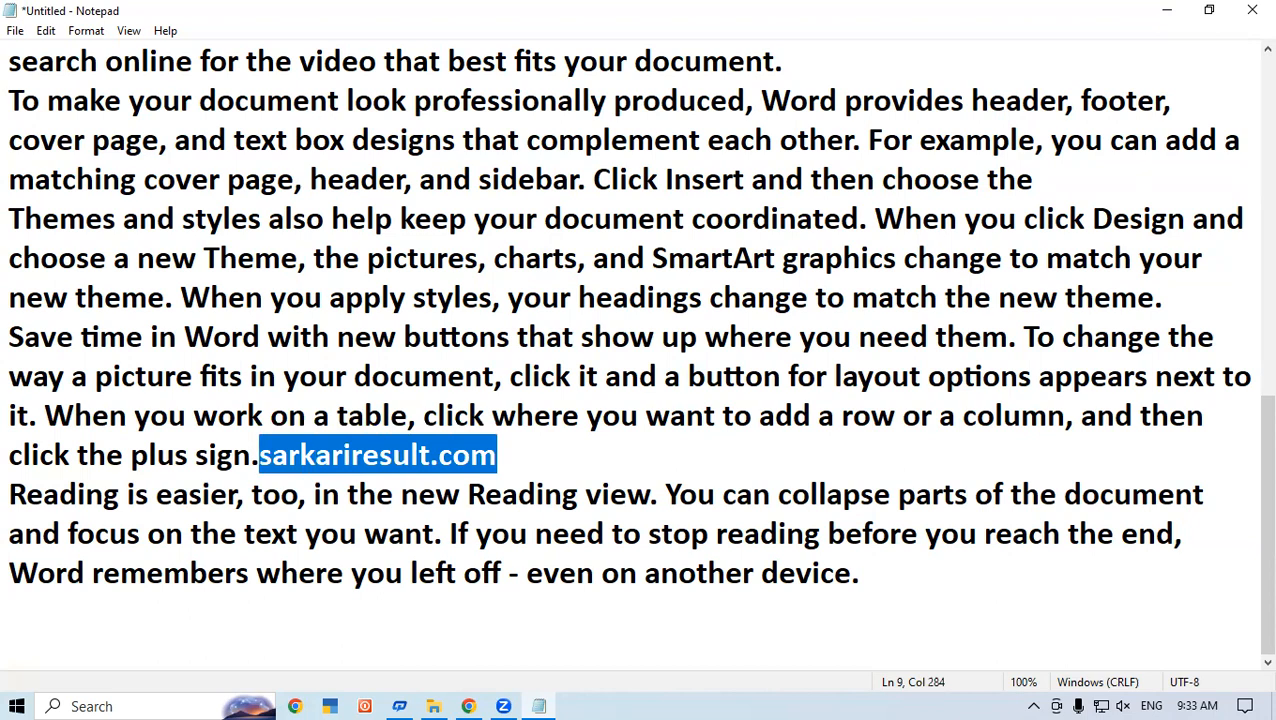
key("ctrl+e")
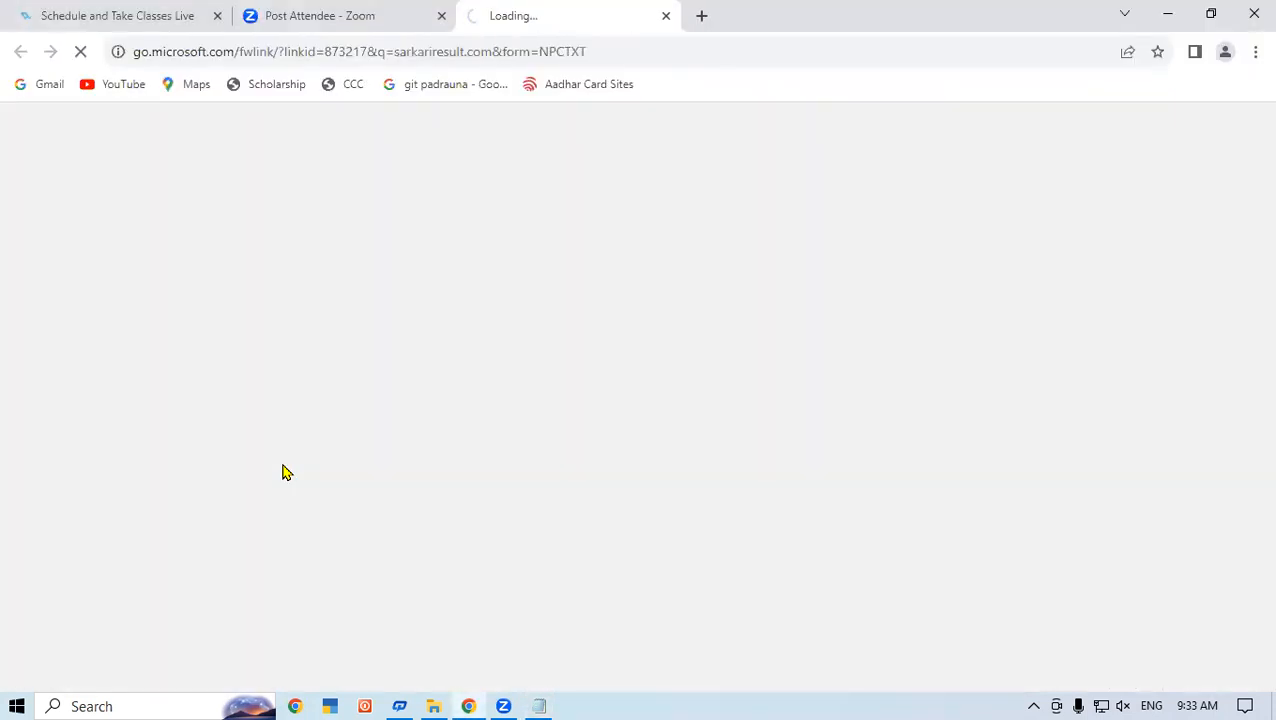
left_click(293, 312)
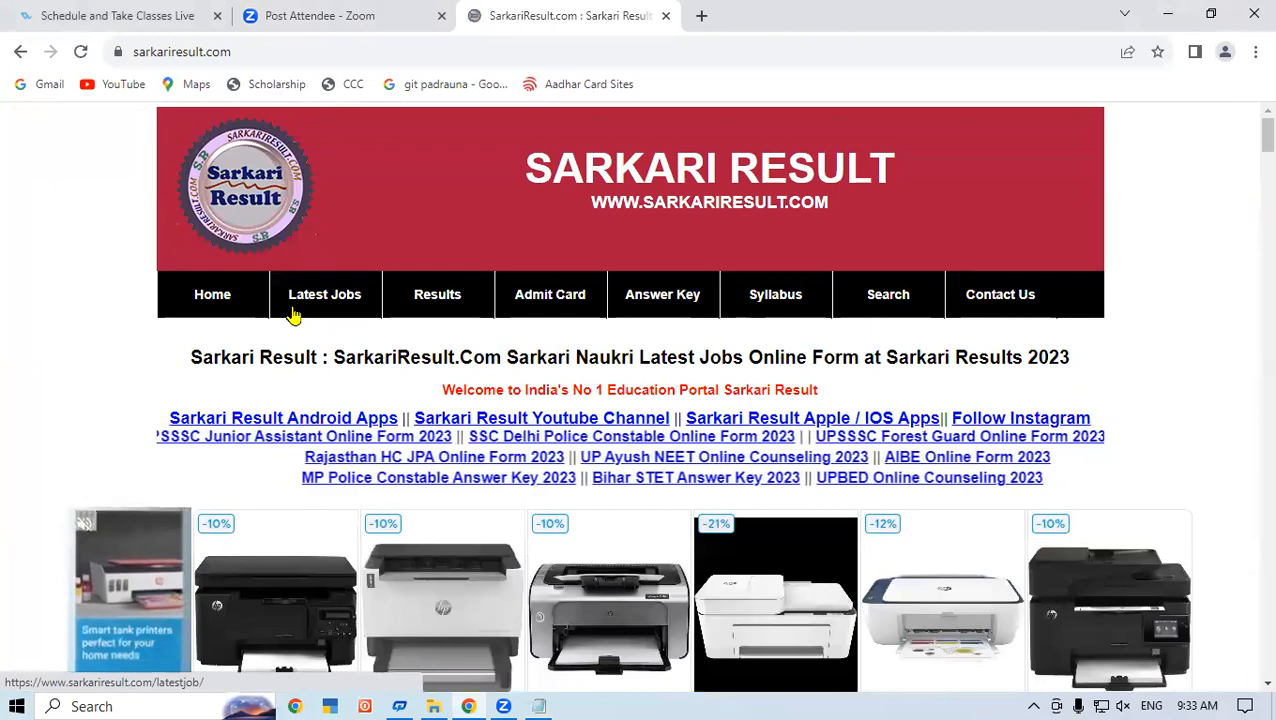
left_click(1251, 10)
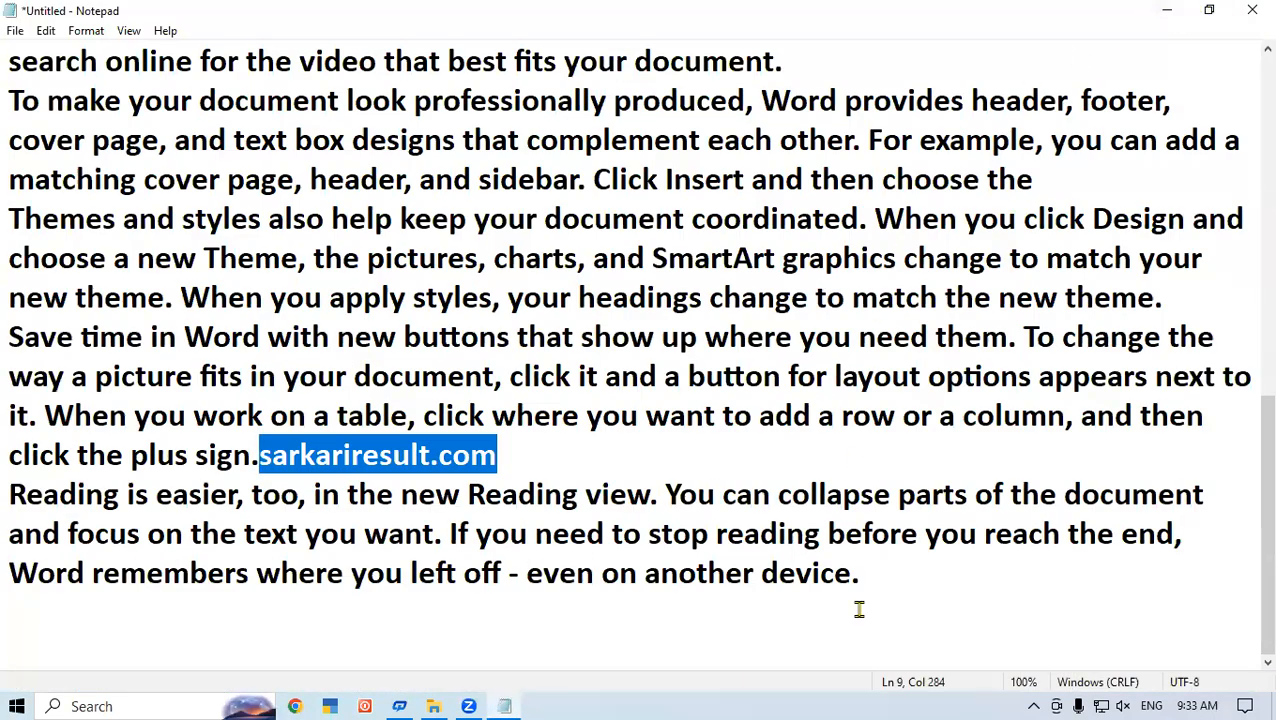
- Add "scholarship.up.gov.in" on a new line below "sarkariresult.com"
left_click(609, 440)
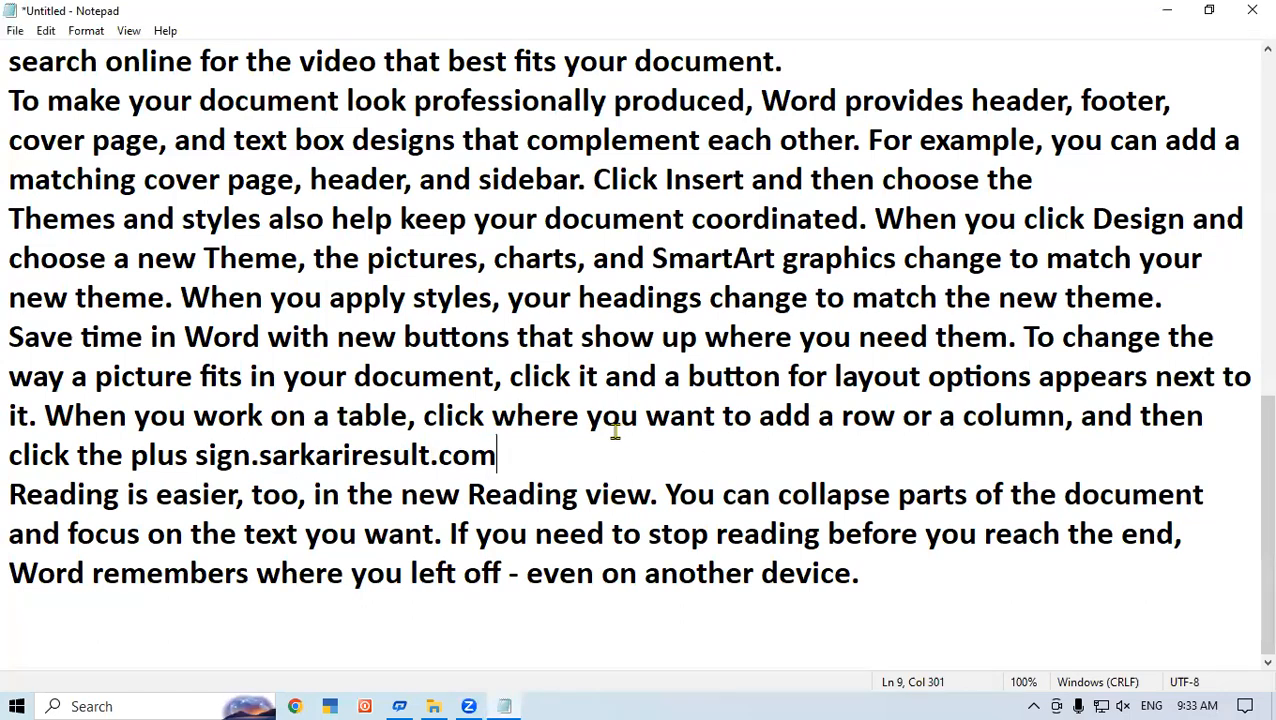
key("Return")
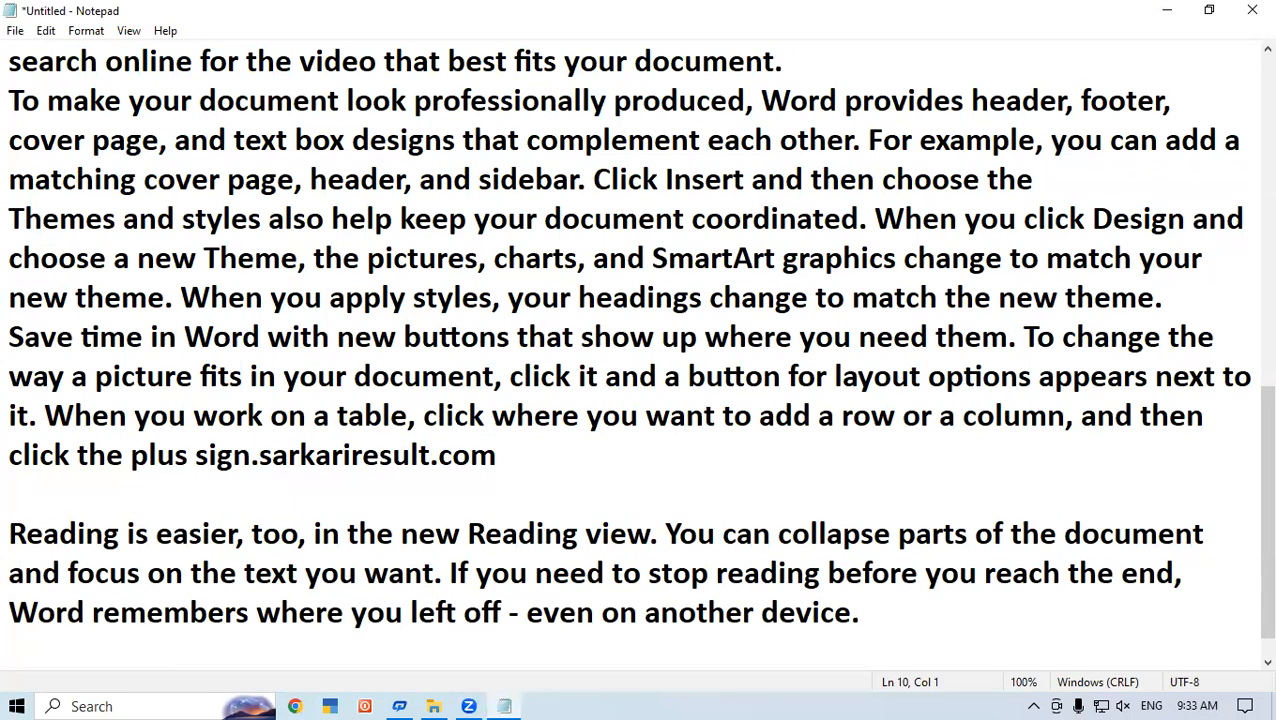
type("schola")
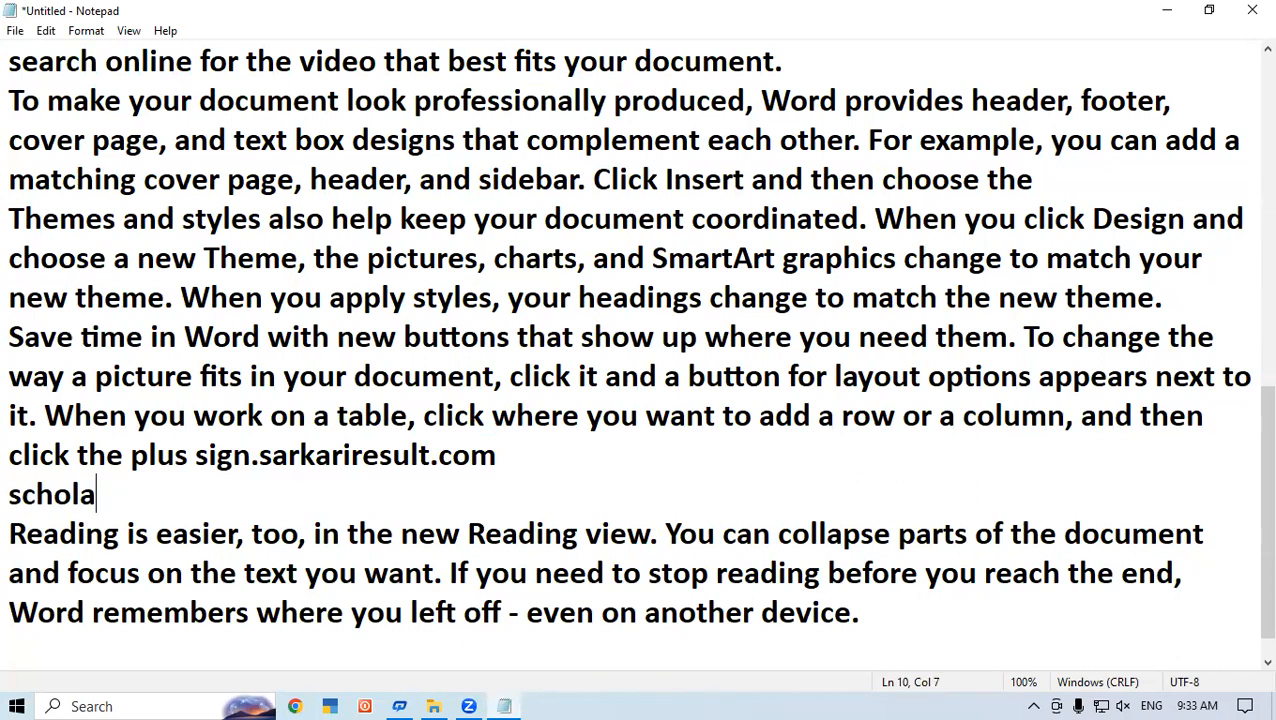
type("rship")
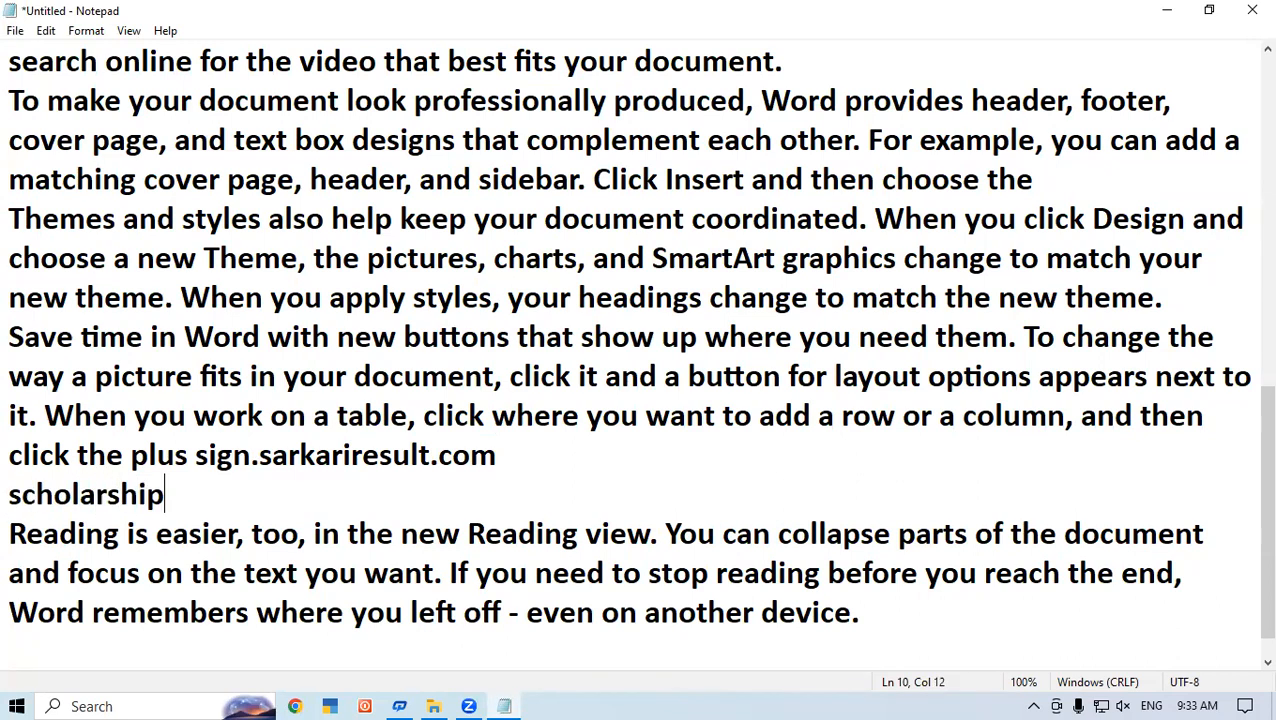
type(".up.")
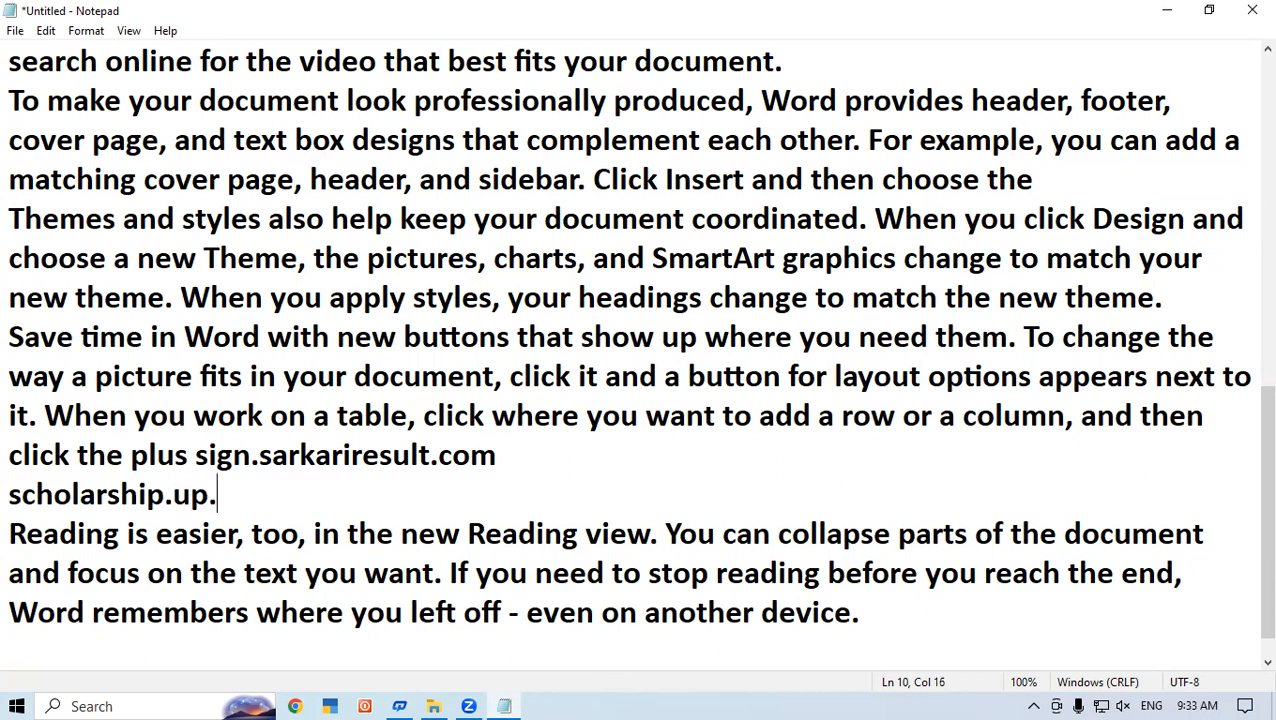
type("gov.in")
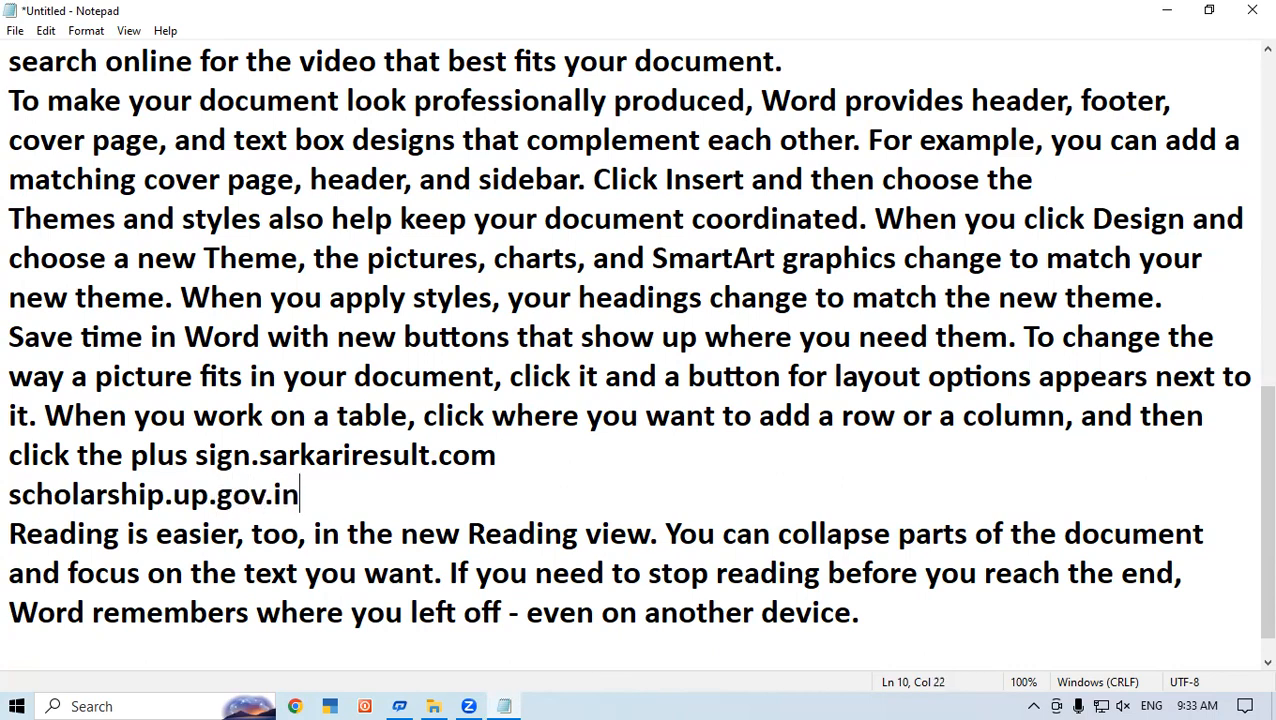
- Open the U.P. Scholarship registration site through a Bing search for the "scholarship.up.gov.in" line, and switch back to Notepad
key("shift+Left")
key("shift+Left")
key("shift+Left")
key("shift+Left")
key("shift+Left")
key("shift+Left")
key("shift+Left")
key("shift+Left")
key("shift+Left")
key("shift+Left")
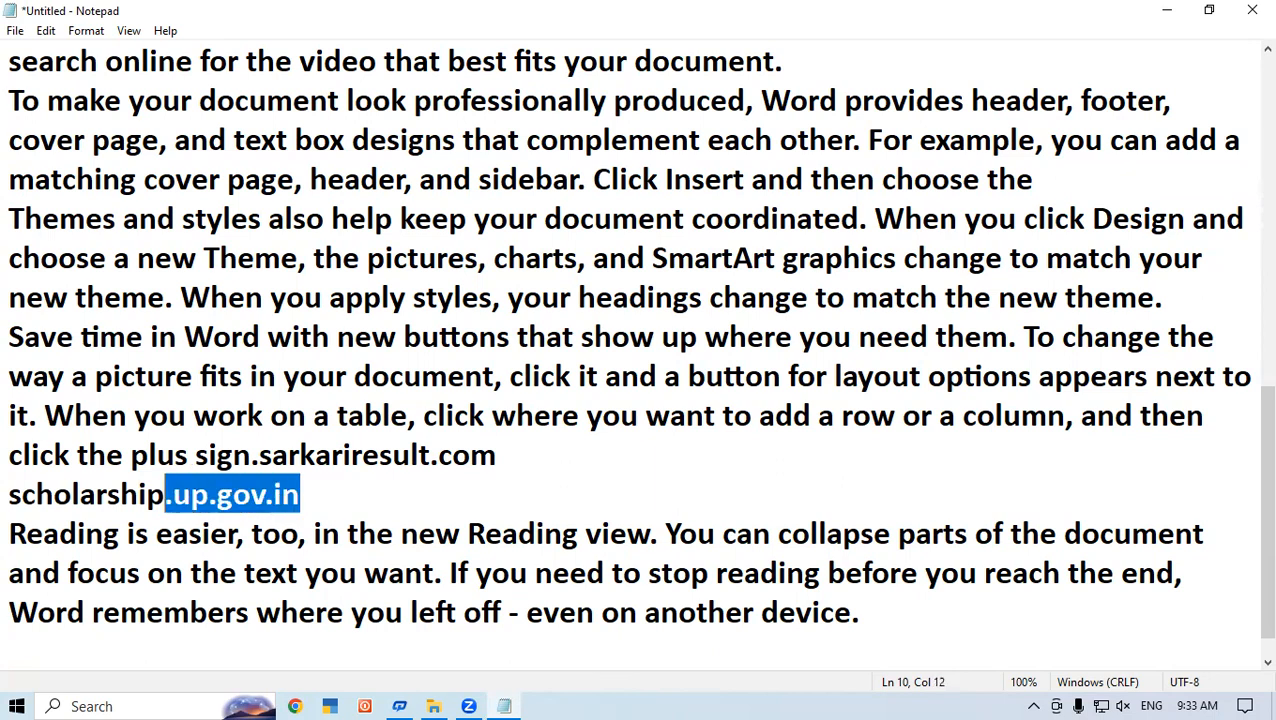
key("shift+Left")
key("shift+Left")
key("shift+Left")
key("shift+Left")
key("shift+Left")
key("shift+Left")
key("shift+Left")
key("shift+Left")
key("shift+Left")
key("shift+Left")
key("shift+Left")
key("shift+Left")
key("shift+Left")
key("shift+Right")
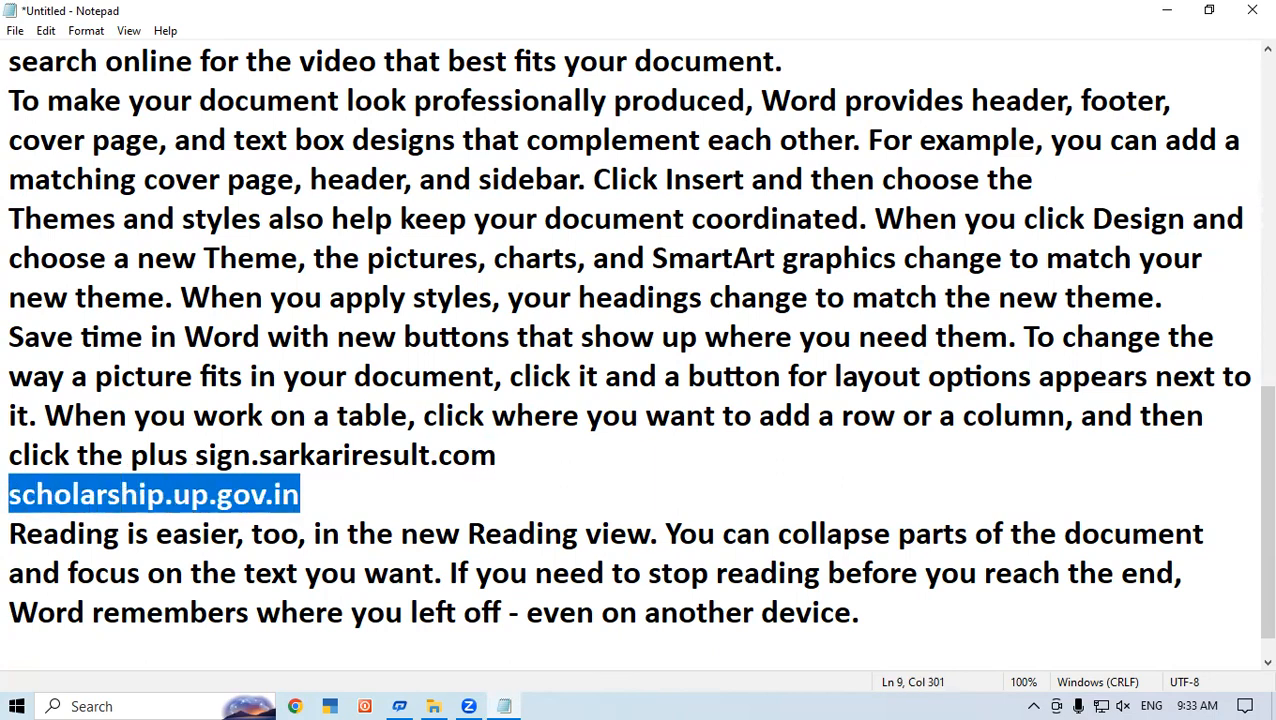
key("ctrl+e")
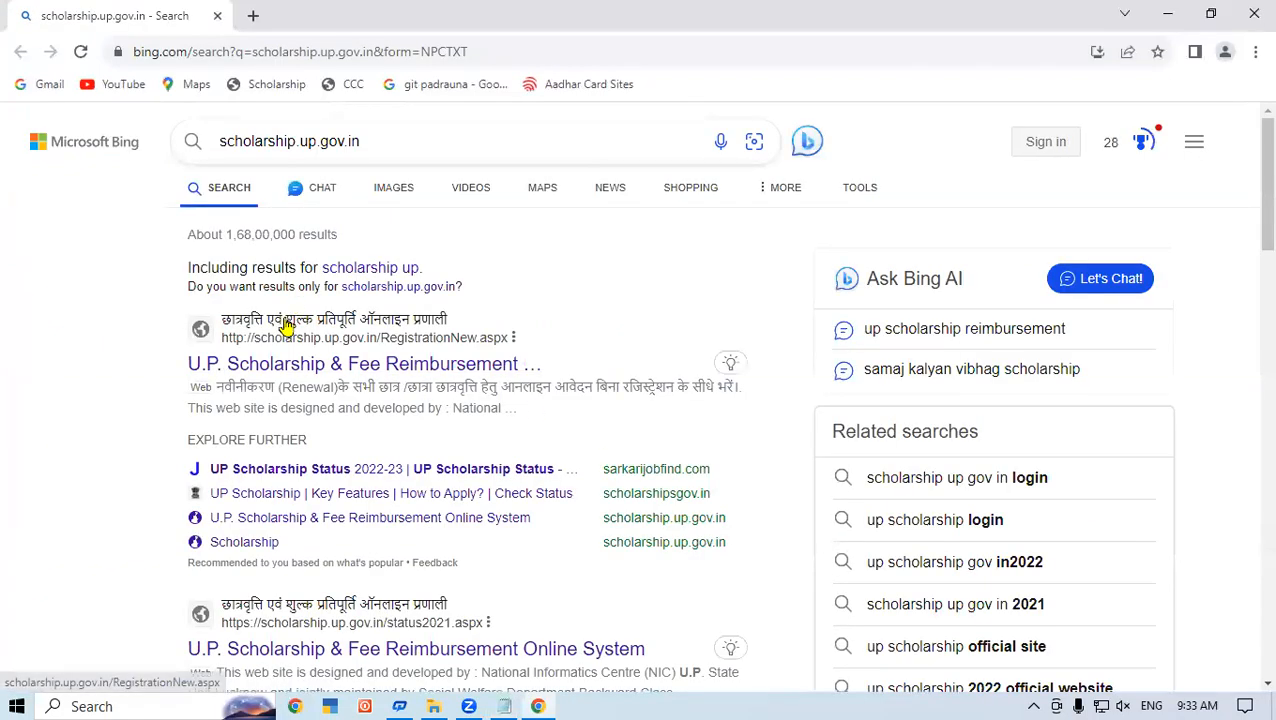
left_click(268, 365)
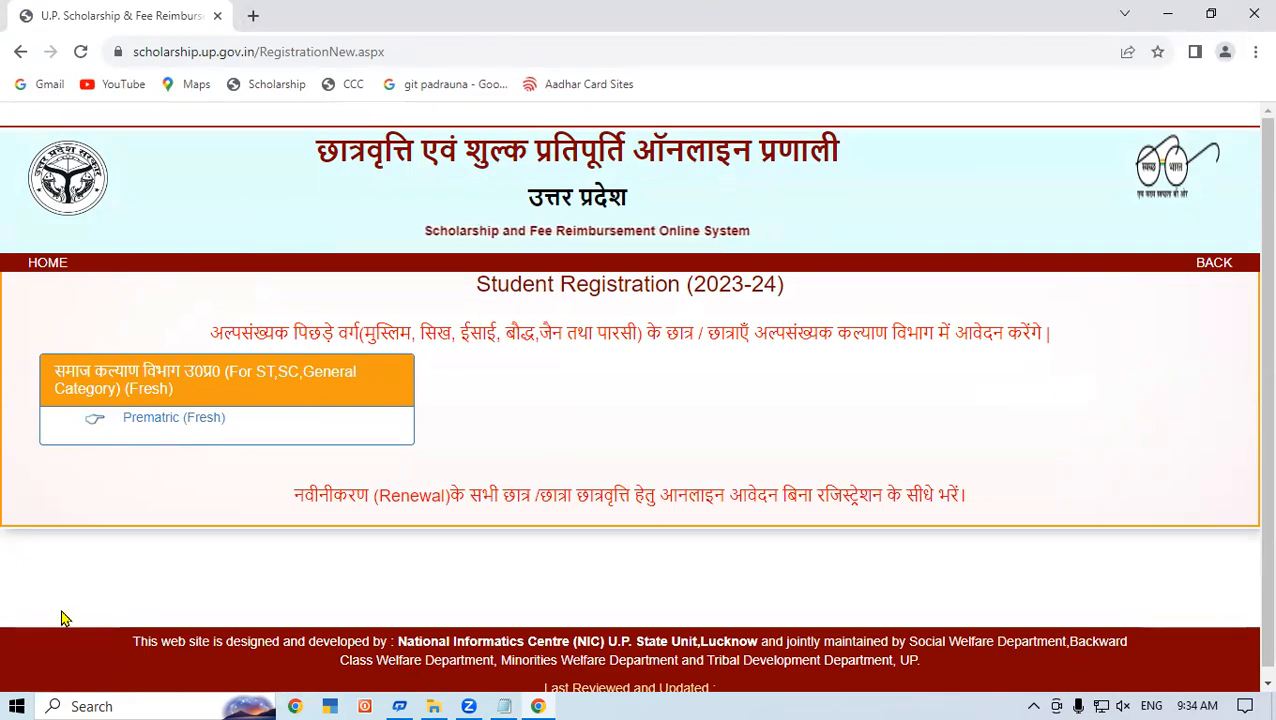
left_click(507, 703)
left_click(404, 337)
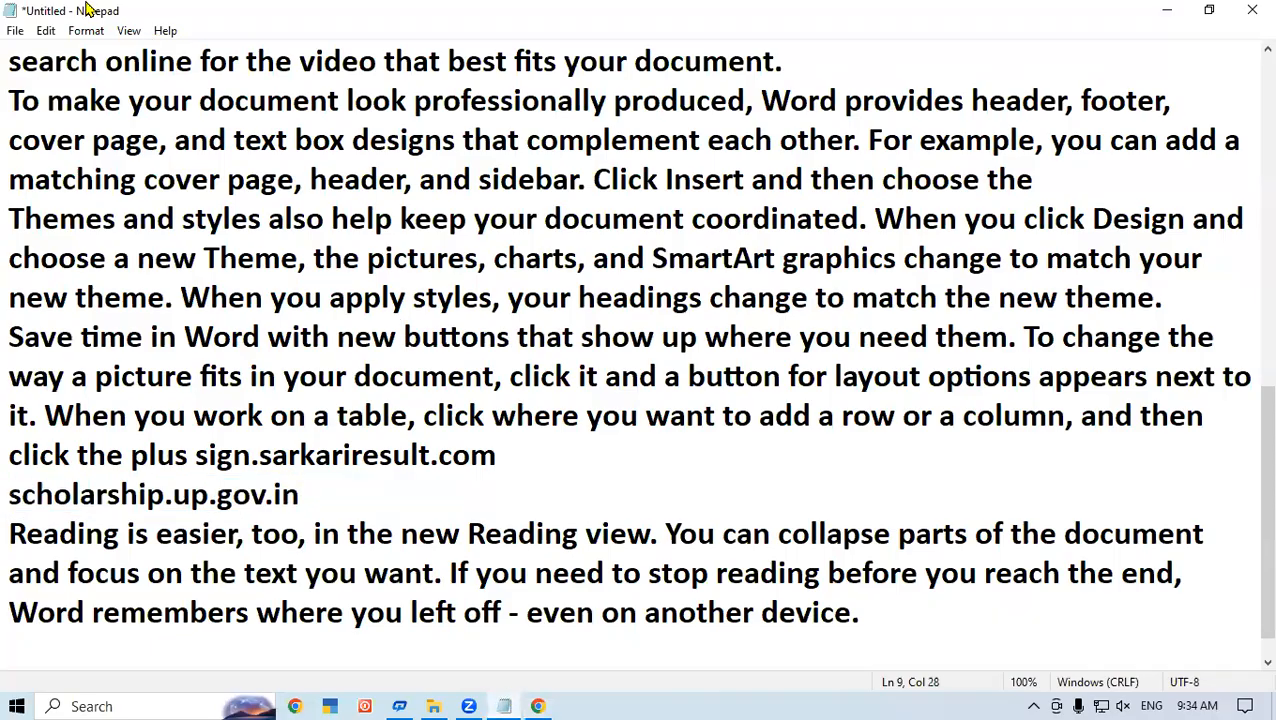
left_click(38, 32)
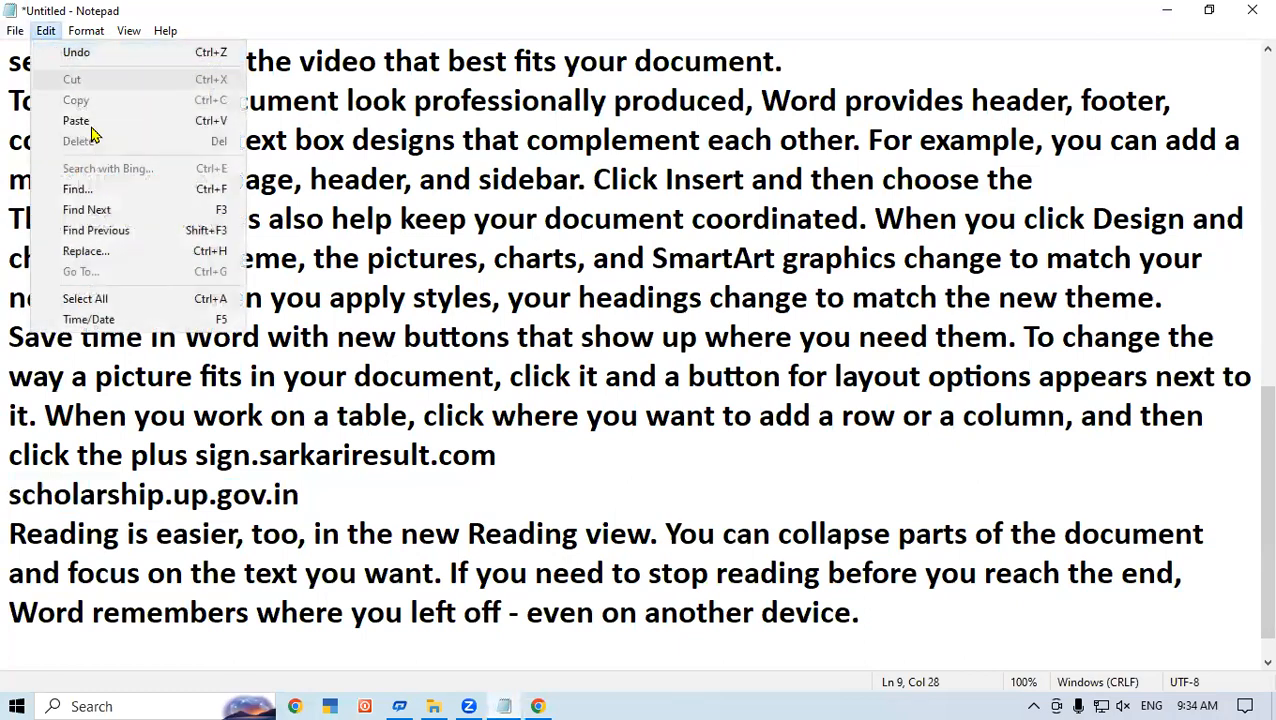
left_click(478, 313)
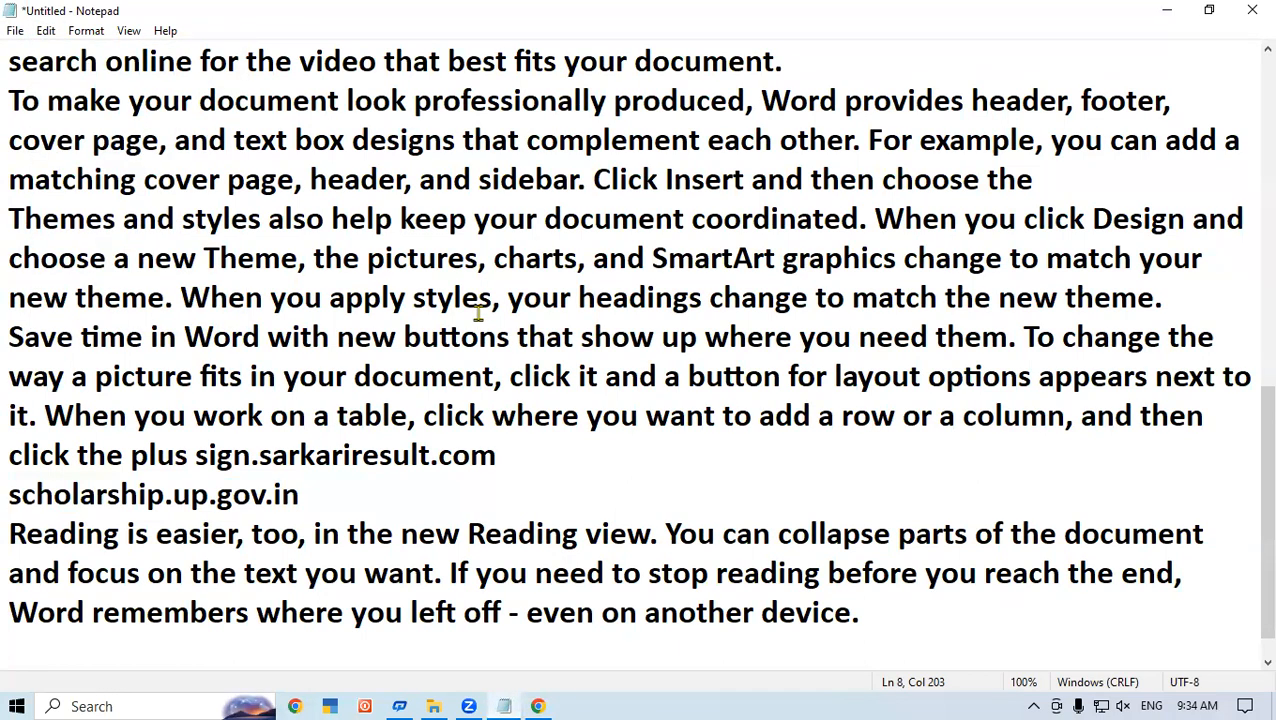
scroll(477, 305, "up", 1)
scroll(478, 240, "down", 2)
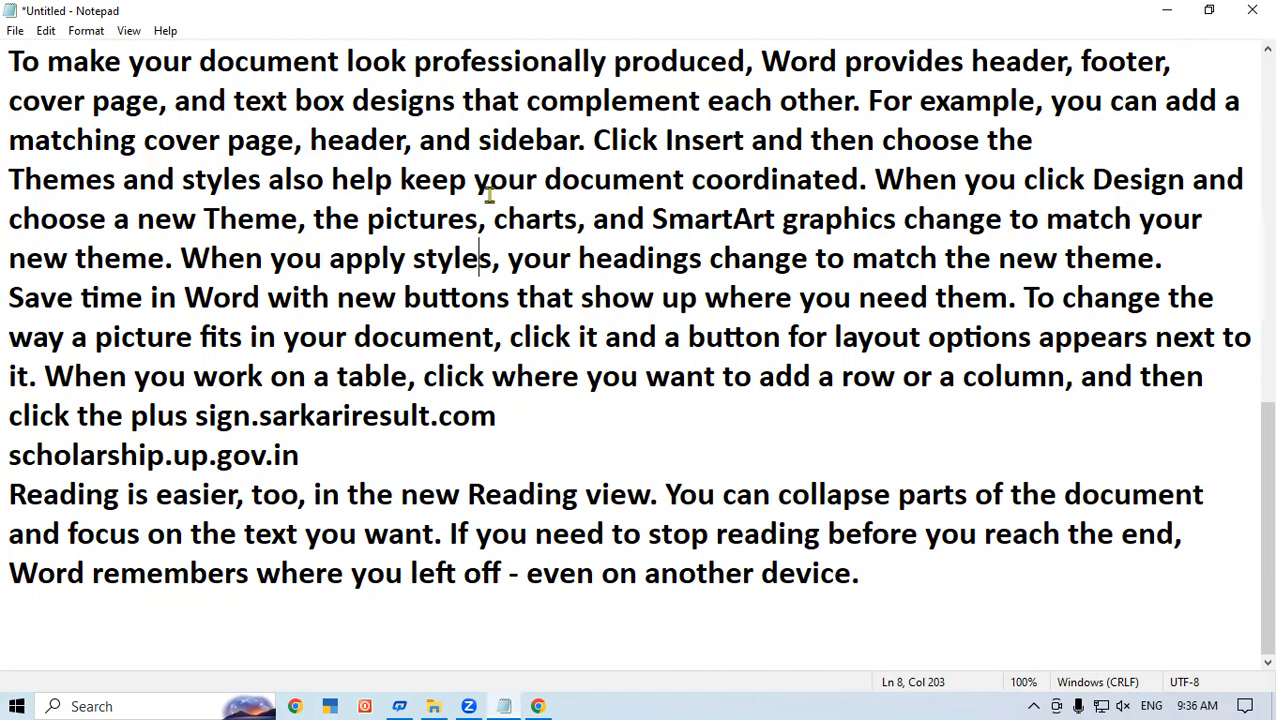
key("ctrl+f")
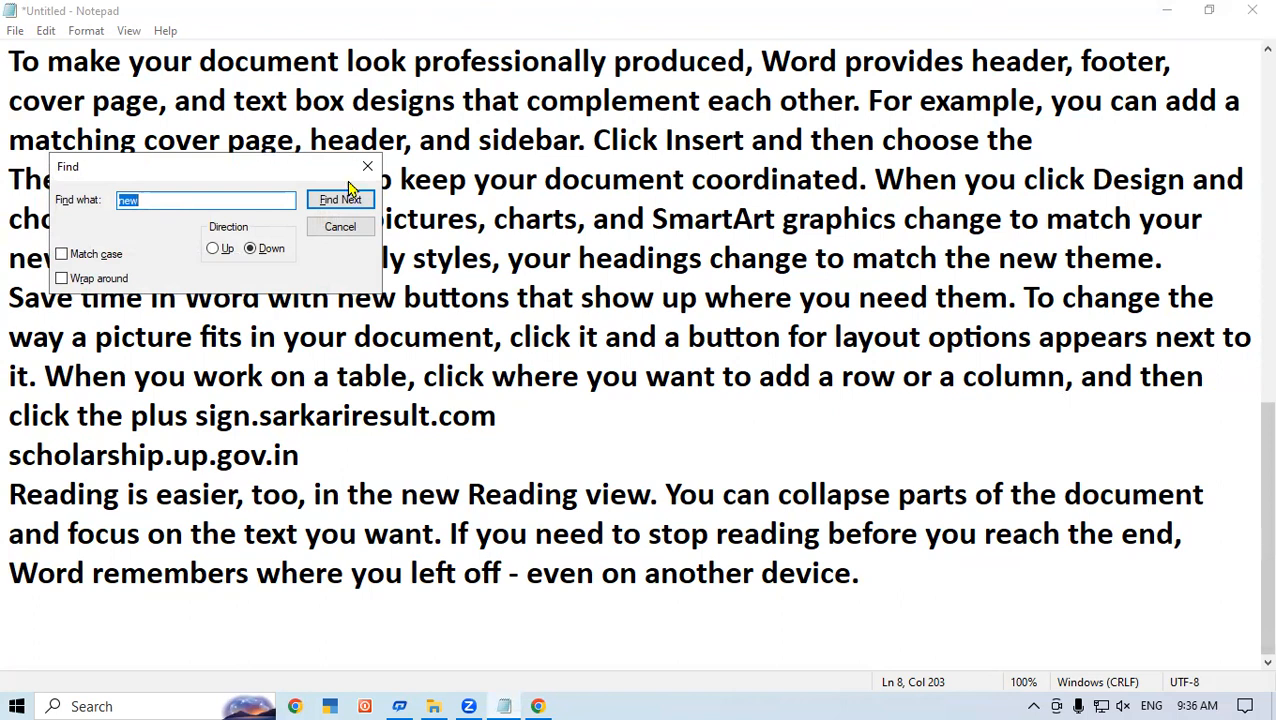
left_click(340, 199)
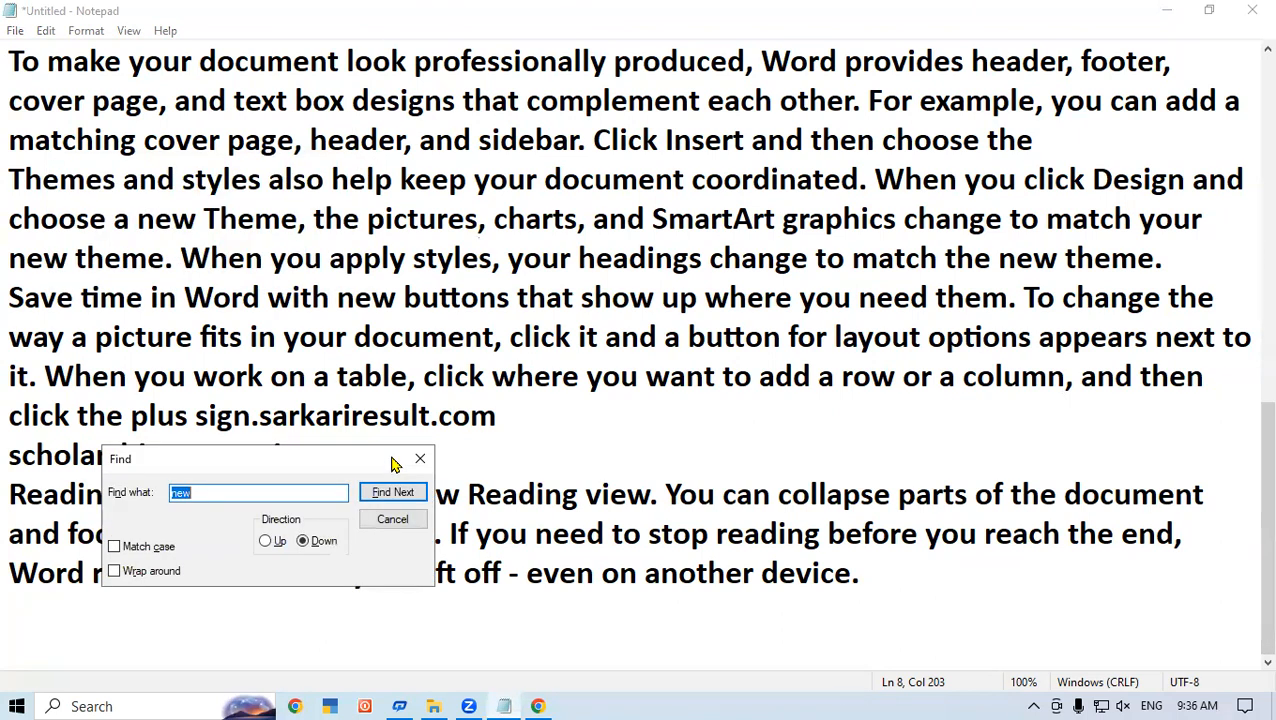
left_click(290, 492)
scroll(346, 440, "up", 1)
scroll(409, 378, "down", 1)
- Select "document" in the Themes paragraph and find its further occurrences downward until the end of the text
left_click_drag(546, 179, 690, 183)
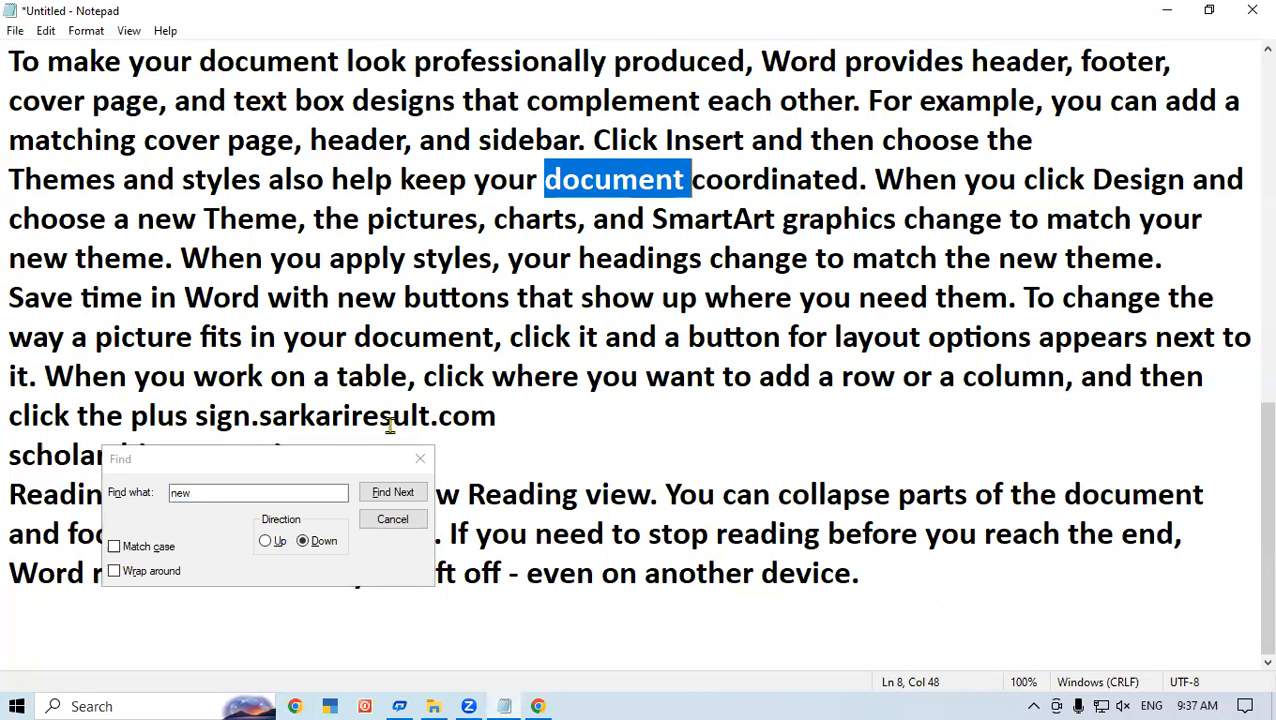
left_click(420, 458)
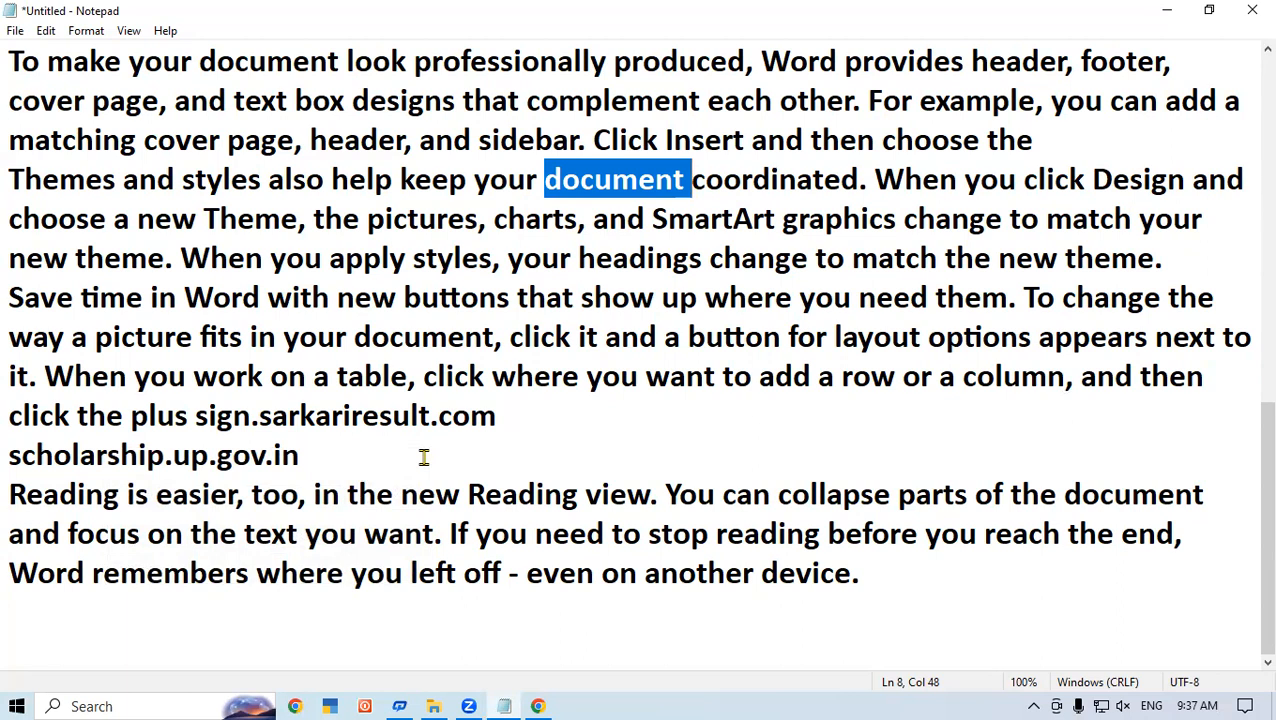
key("ctrl+f")
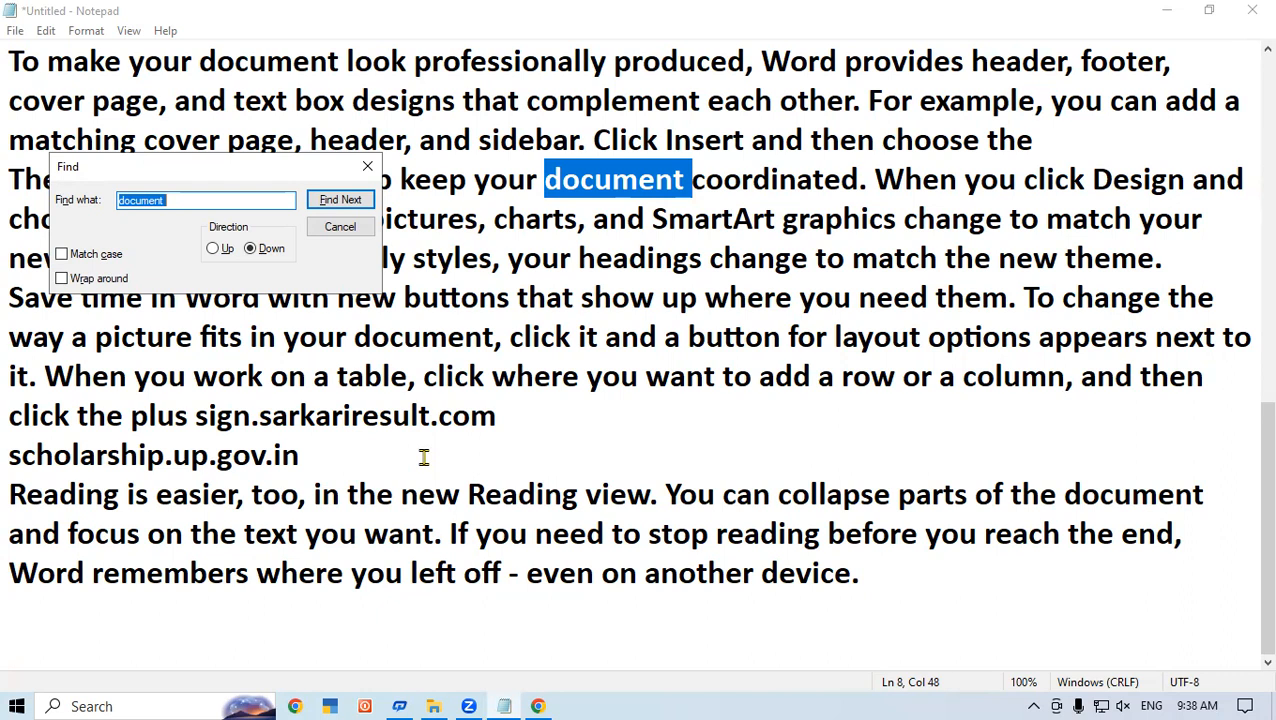
left_click(362, 200)
left_click(362, 200)
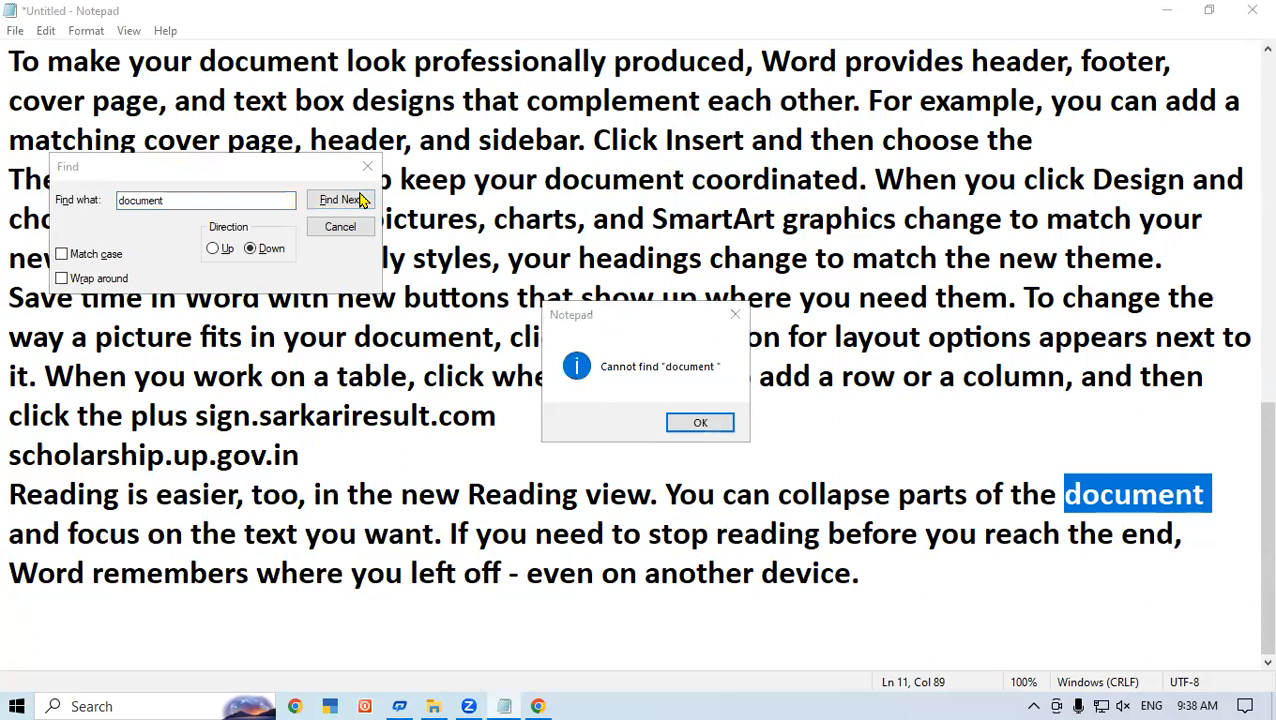
left_click(713, 423)
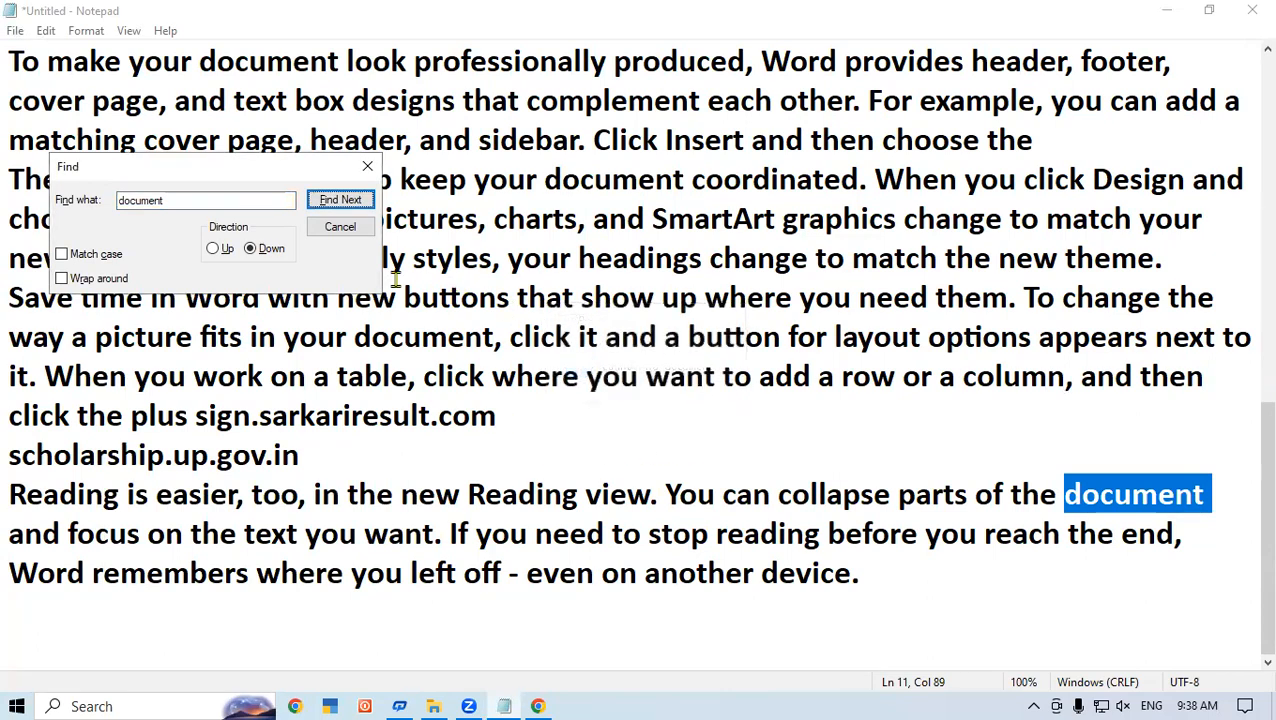
- Find "document" upward through the text until the first occurrence, and close the search
left_click(214, 248)
left_click(325, 203)
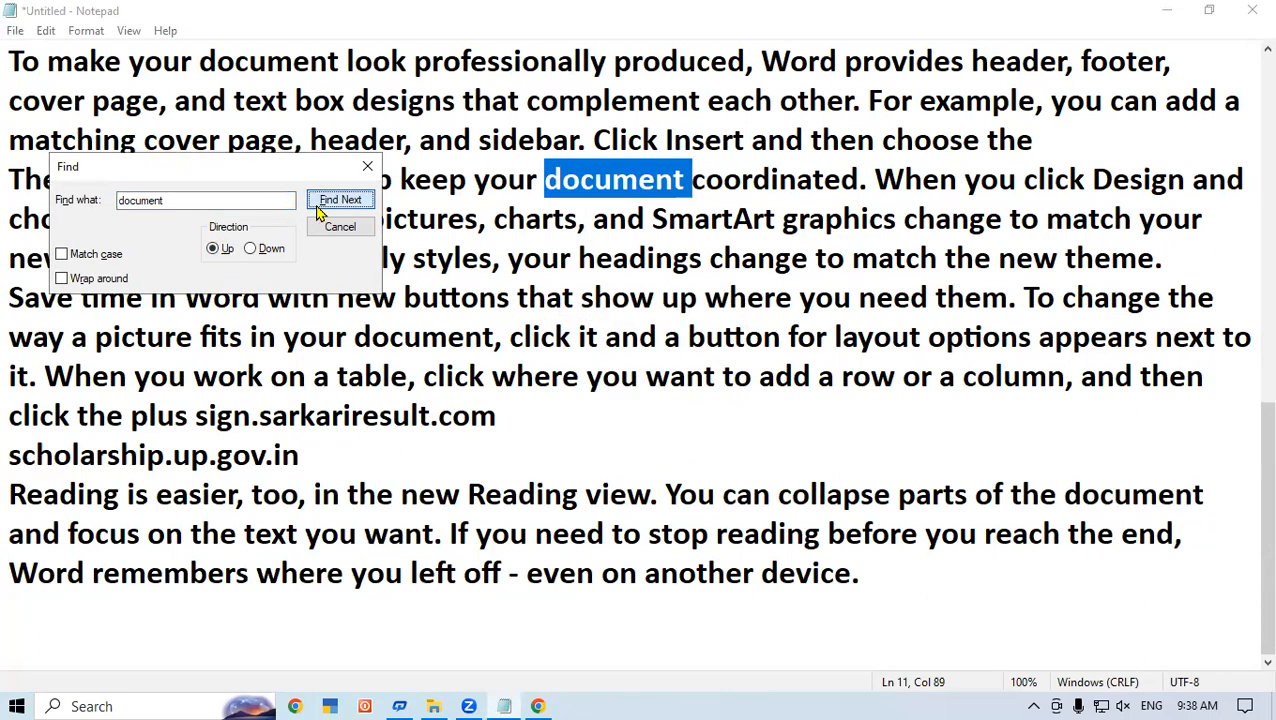
left_click(322, 205)
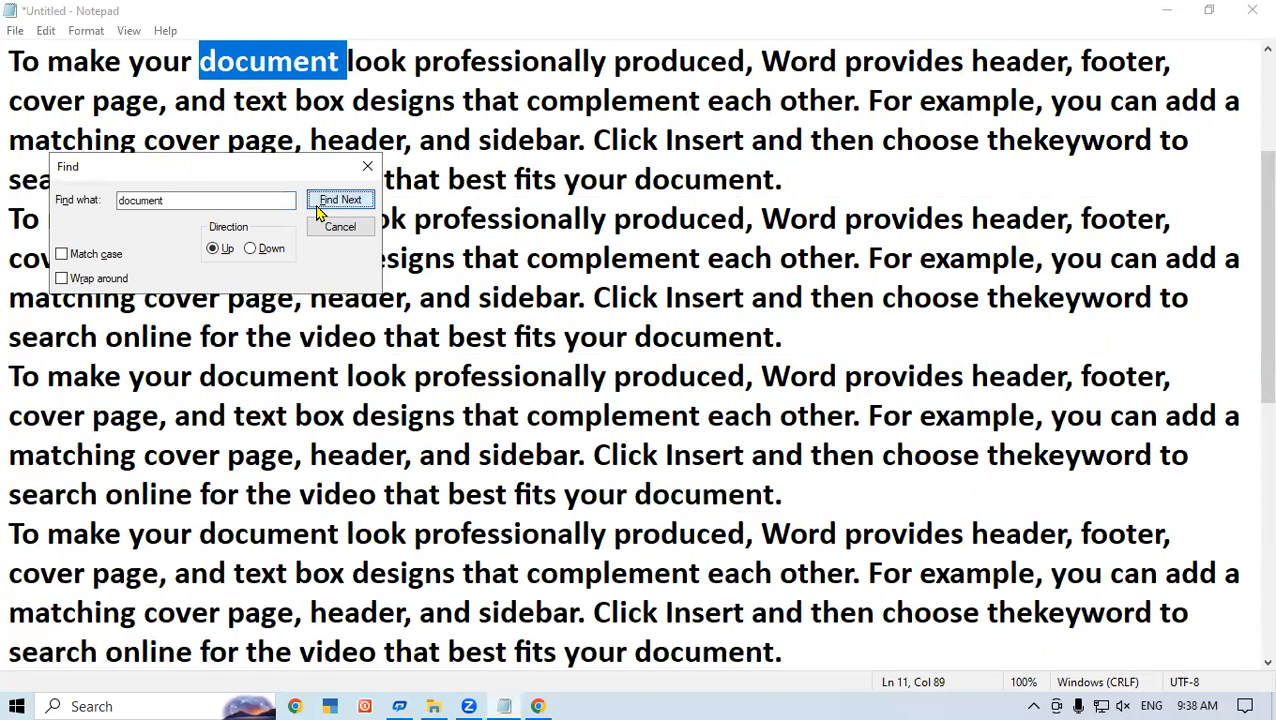
left_click(318, 206)
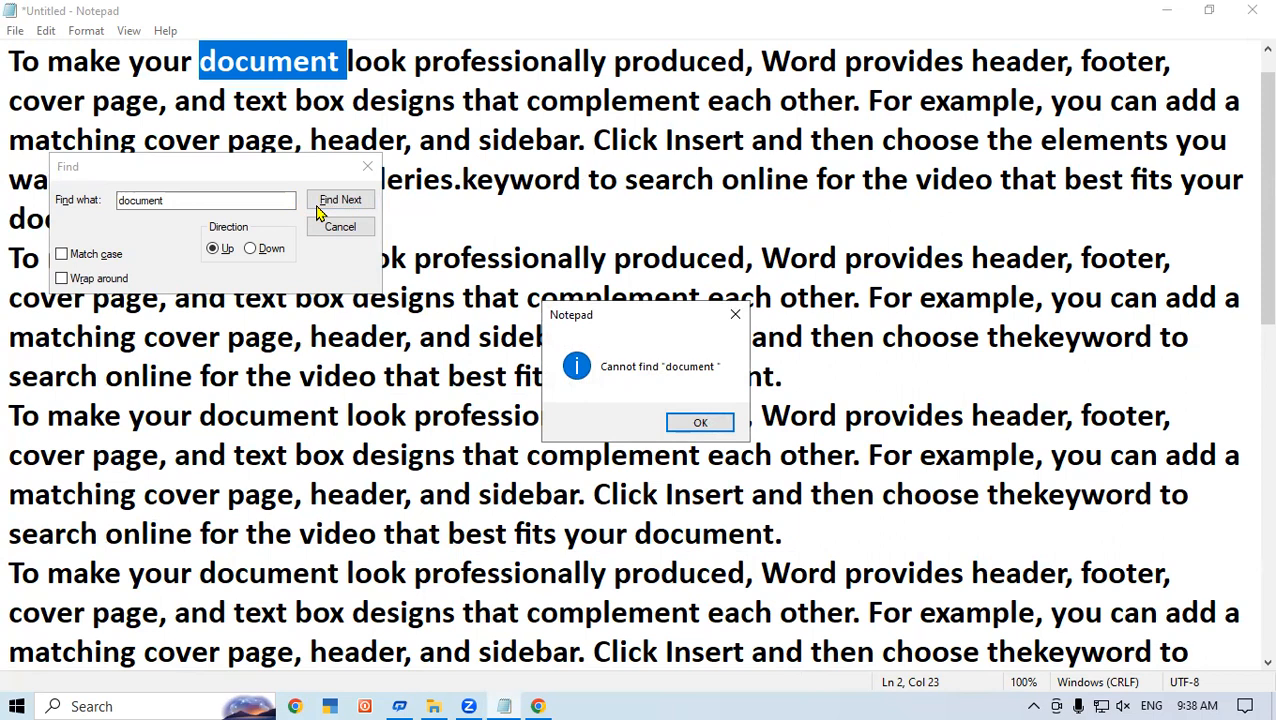
left_click(688, 420)
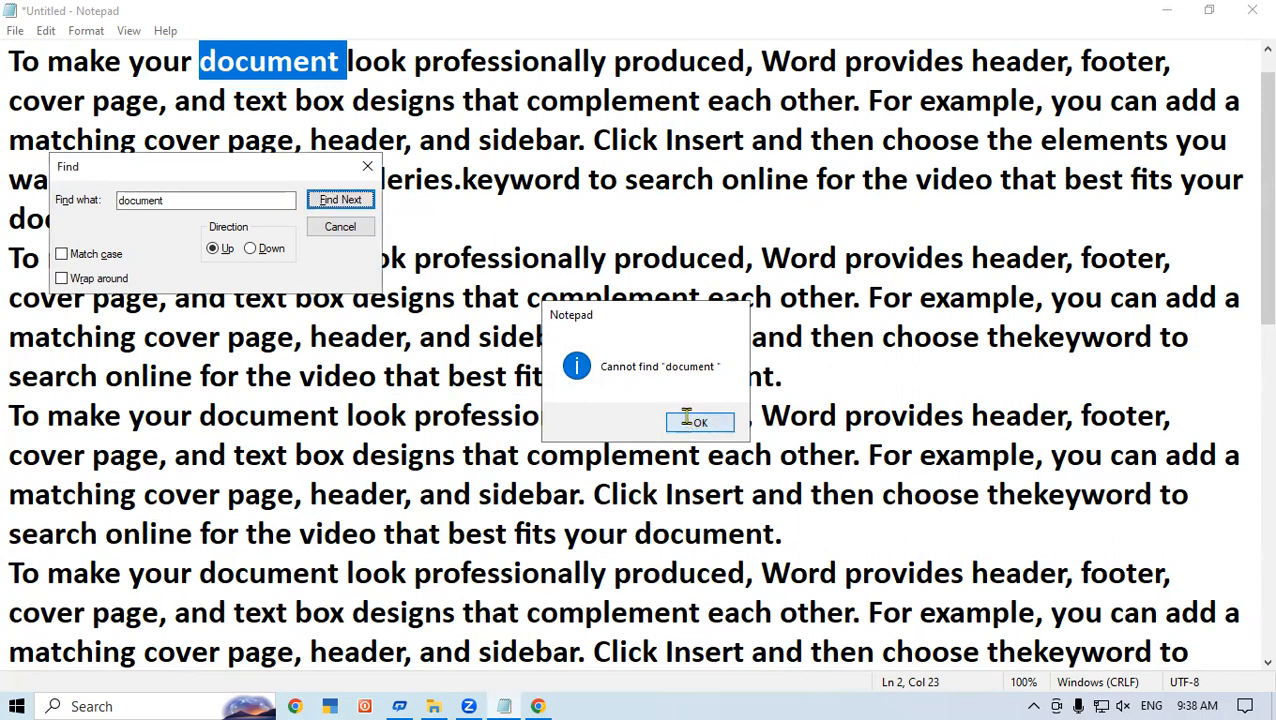
left_click(364, 165)
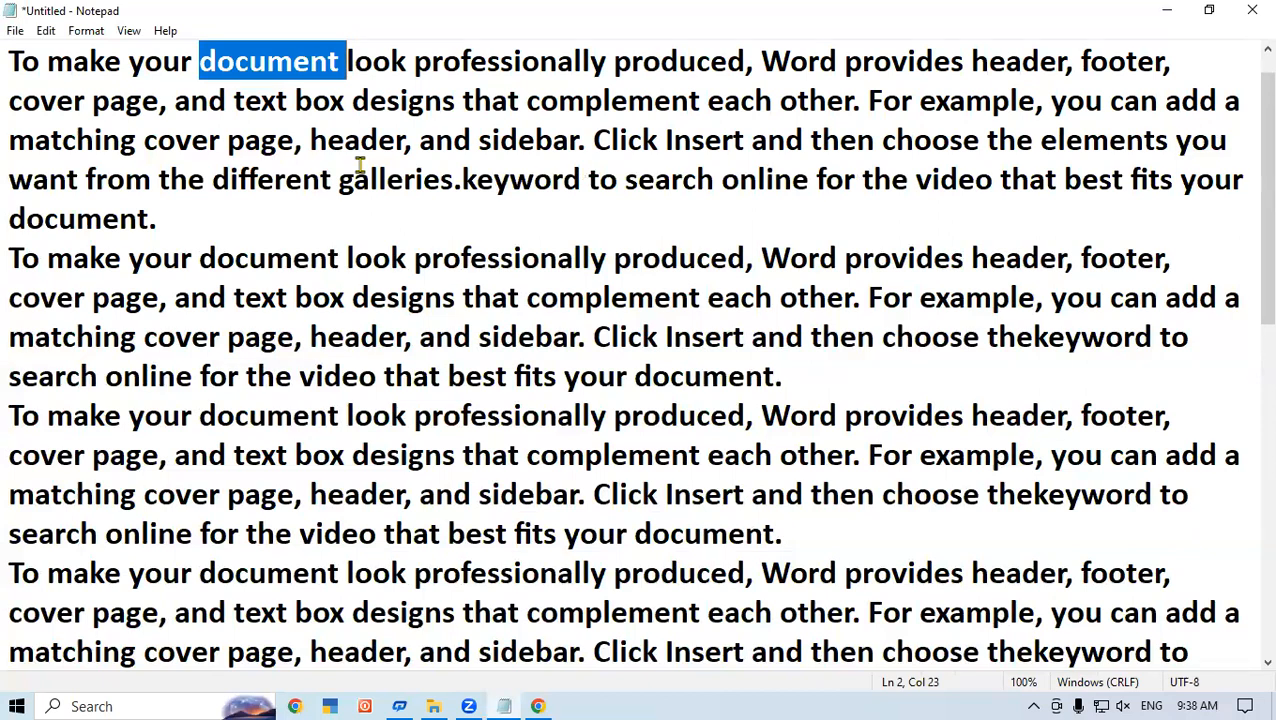
- Copy the entire text and paste it many times after "scholarship.up.gov.in"
key("ctrl+z")
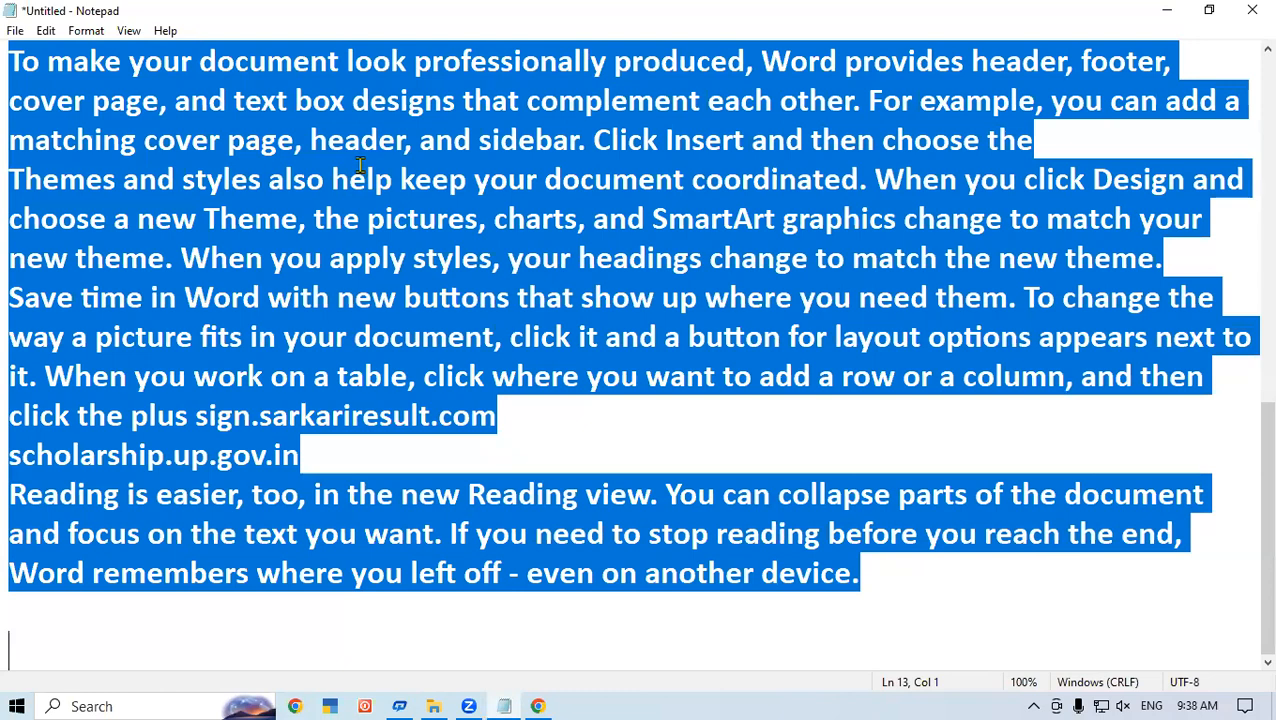
left_click(359, 459)
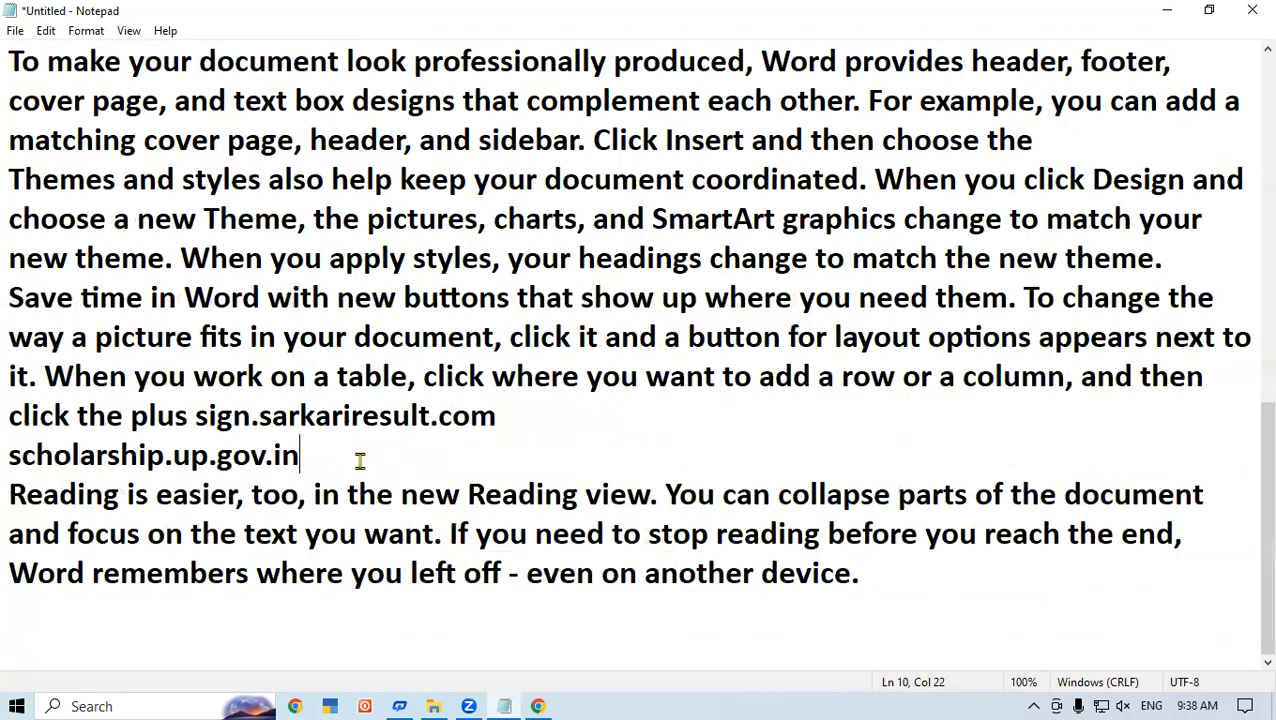
key("ctrl+v")
key("ctrl+v")
key("ctrl+v")
key("ctrl+v")
key("ctrl+v")
key("ctrl+v")
key("ctrl+v")
key("ctrl+v")
key("ctrl+v")
key("ctrl+v")
key("ctrl+v")
key("ctrl+v")
key("ctrl+v")
key("ctrl+v")
key("ctrl+v")
key("ctrl+v")
key("ctrl+v")
key("ctrl+v")
key("ctrl+v")
key("ctrl+v")
key("ctrl+v")
key("ctrl+v")
key("ctrl+v")
key("ctrl+v")
key("ctrl+v")
key("ctrl+v")
key("ctrl+v")
key("ctrl+v")
key("ctrl+v")
key("ctrl+v")
key("ctrl+v")
key("ctrl+v")
key("ctrl+v")
key("ctrl+v")
key("ctrl+v")
key("ctrl+v")
key("ctrl+v")
key("ctrl+v")
key("ctrl+v")
key("ctrl+v")
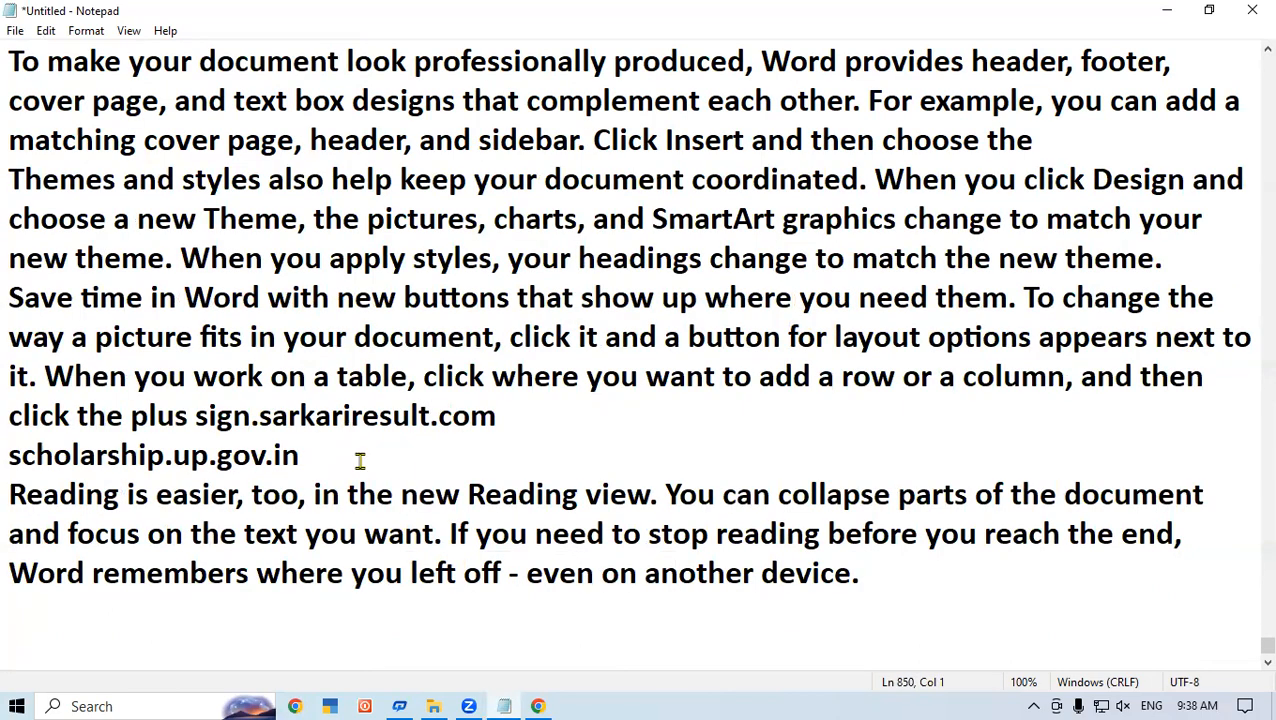
- Find "document" repeatedly in the upward direction through the enlarged text, and close the search
left_click_drag(1265, 646, 1249, 42)
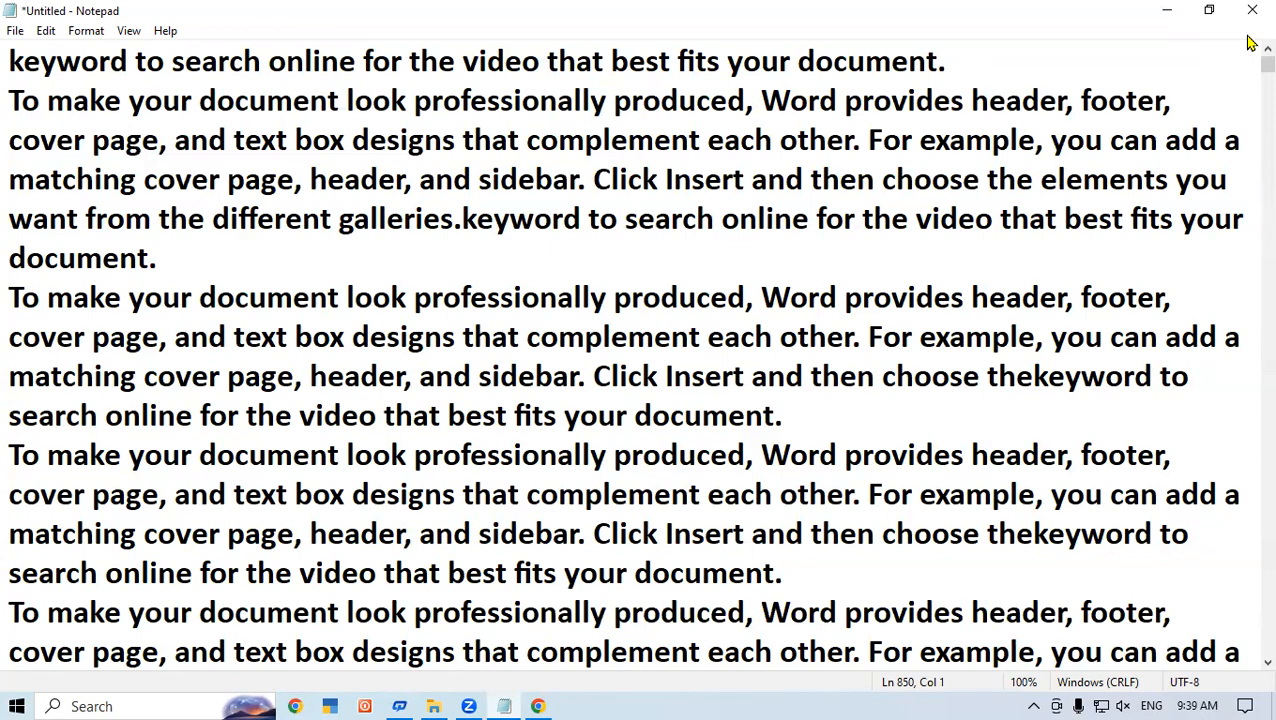
key("ctrl+f")
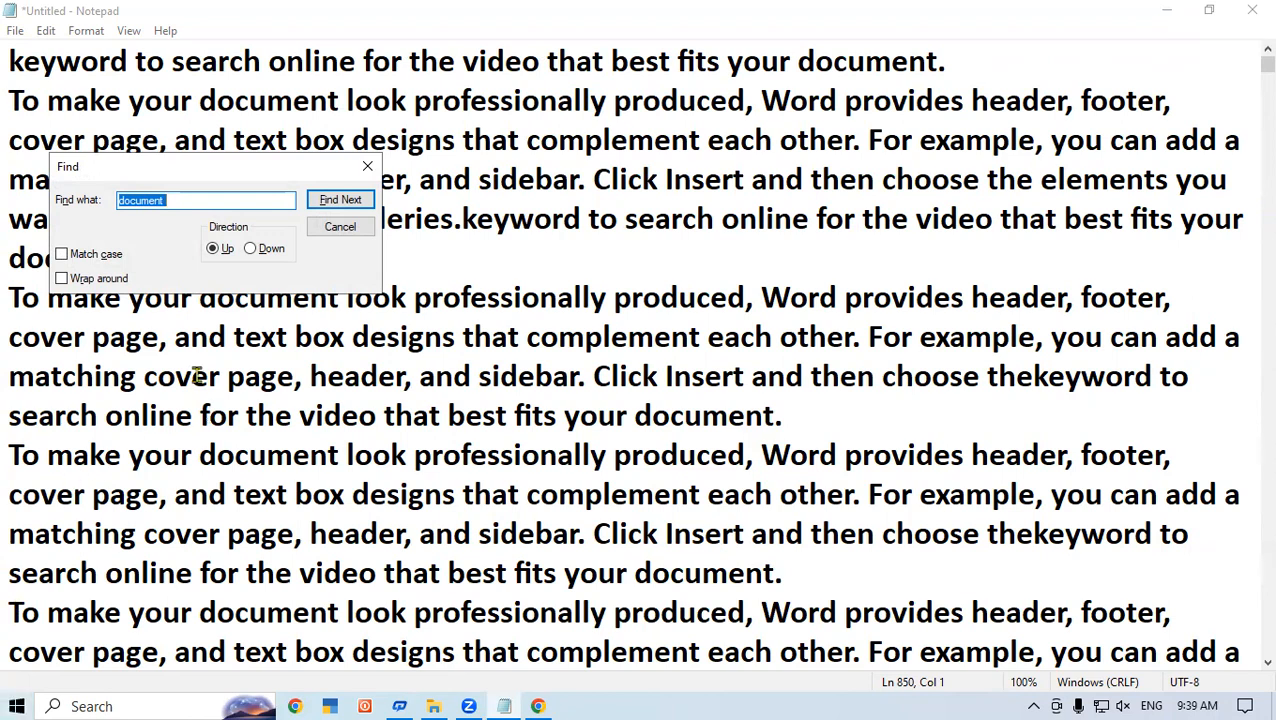
left_click(343, 199)
left_click(350, 201)
left_click(340, 200)
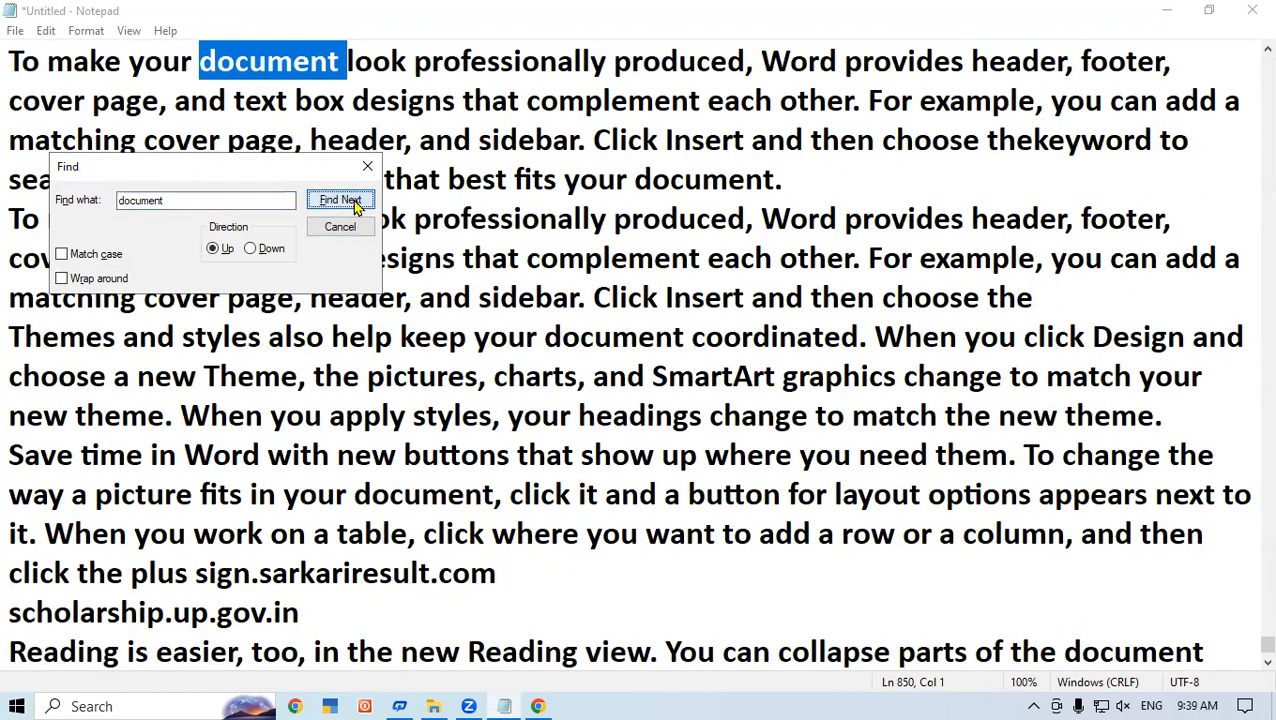
left_click(340, 200)
left_click(340, 200)
left_click(352, 199)
left_click(352, 199)
left_click(352, 199)
left_click(352, 199)
left_click(352, 200)
left_click(352, 200)
left_click(352, 200)
left_click(352, 200)
left_click(352, 200)
left_click(352, 200)
left_click(352, 200)
left_click(354, 202)
left_click(354, 202)
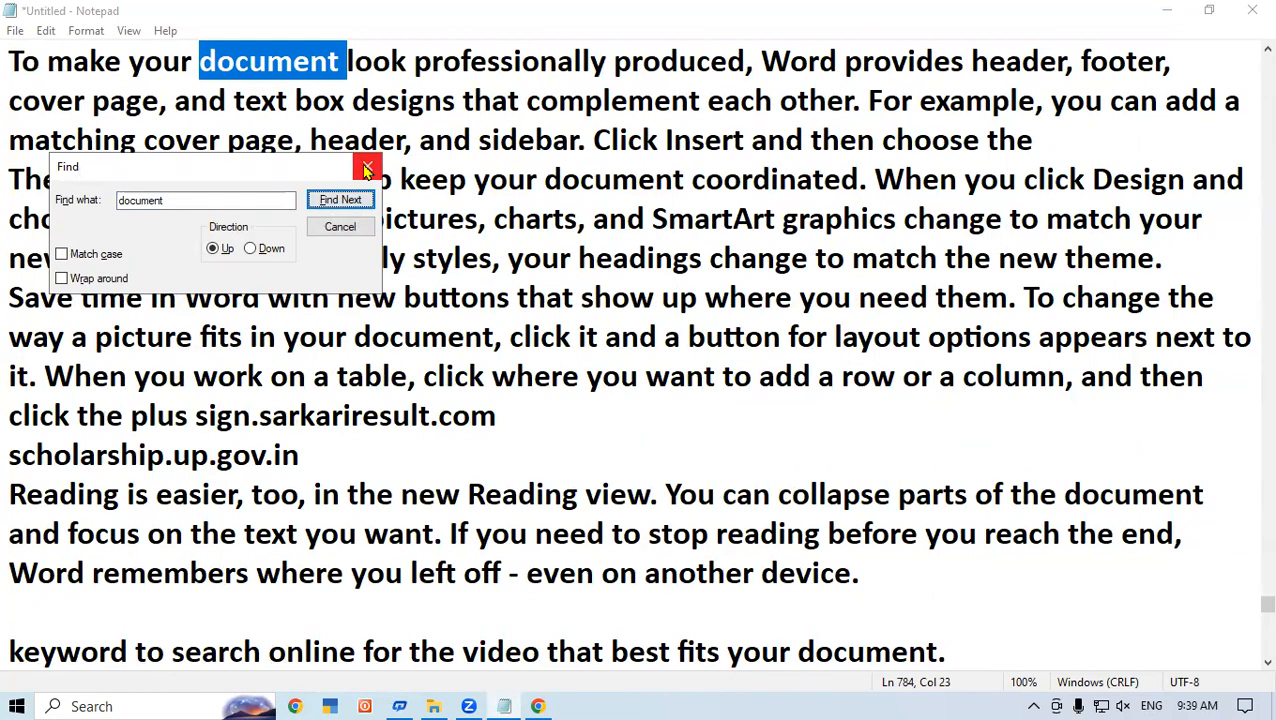
left_click(367, 166)
- Step through the following occurrences of "document" with Find Next, starting after "sarkariresult.com"
left_click(57, 35)
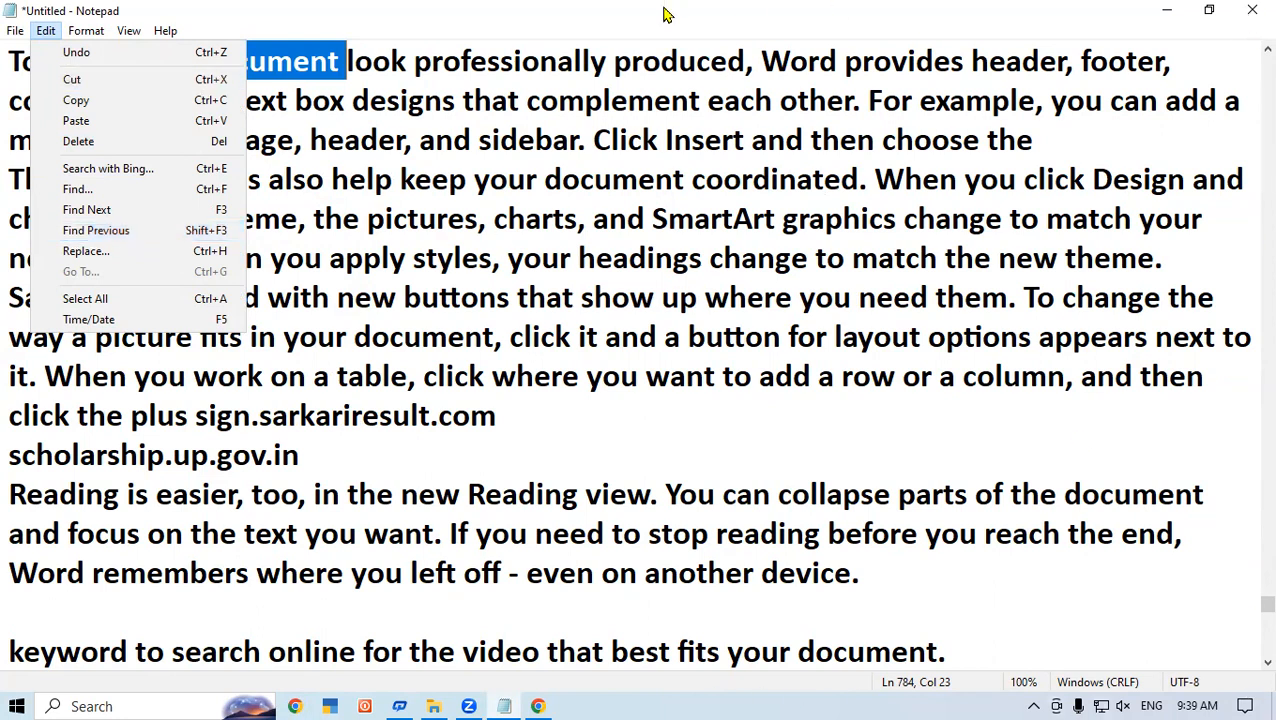
left_click(496, 444)
left_click(535, 419)
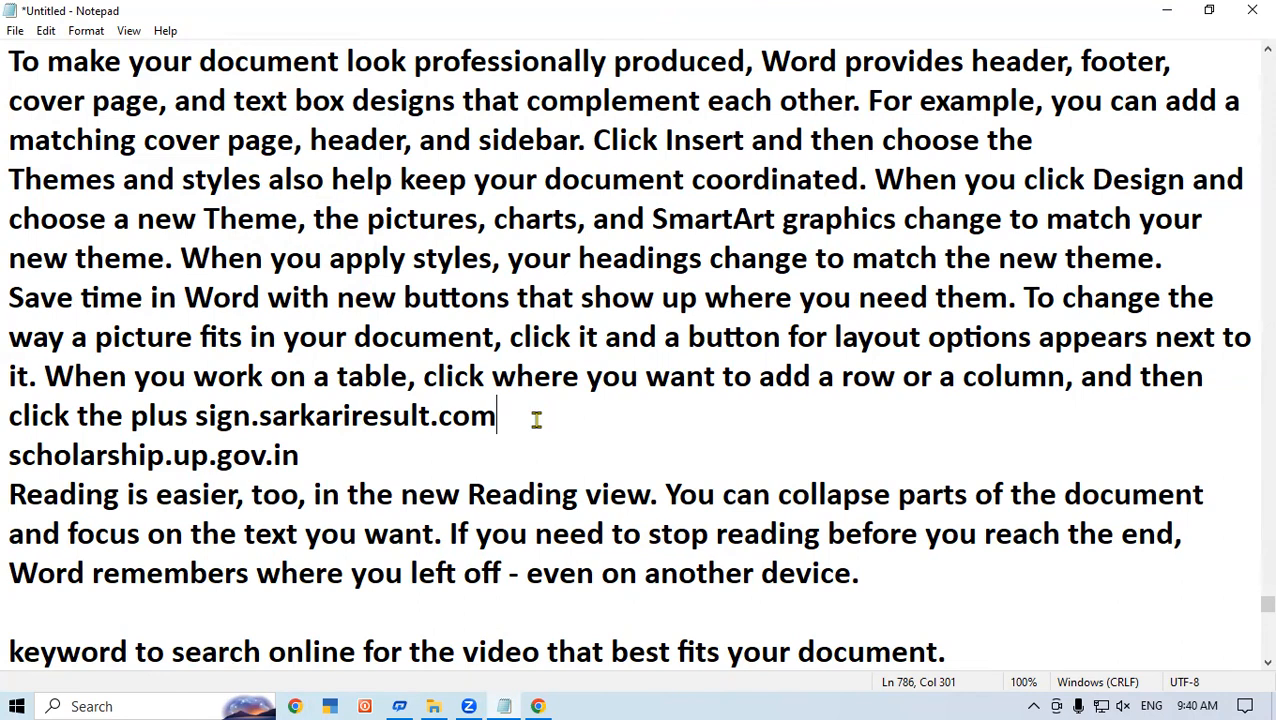
key("F3")
key("F3")
key("F3")
key("F3")
key("F3")
key("F3")
key("F3")
key("F3")
key("F3")
key("F3")
key("F3")
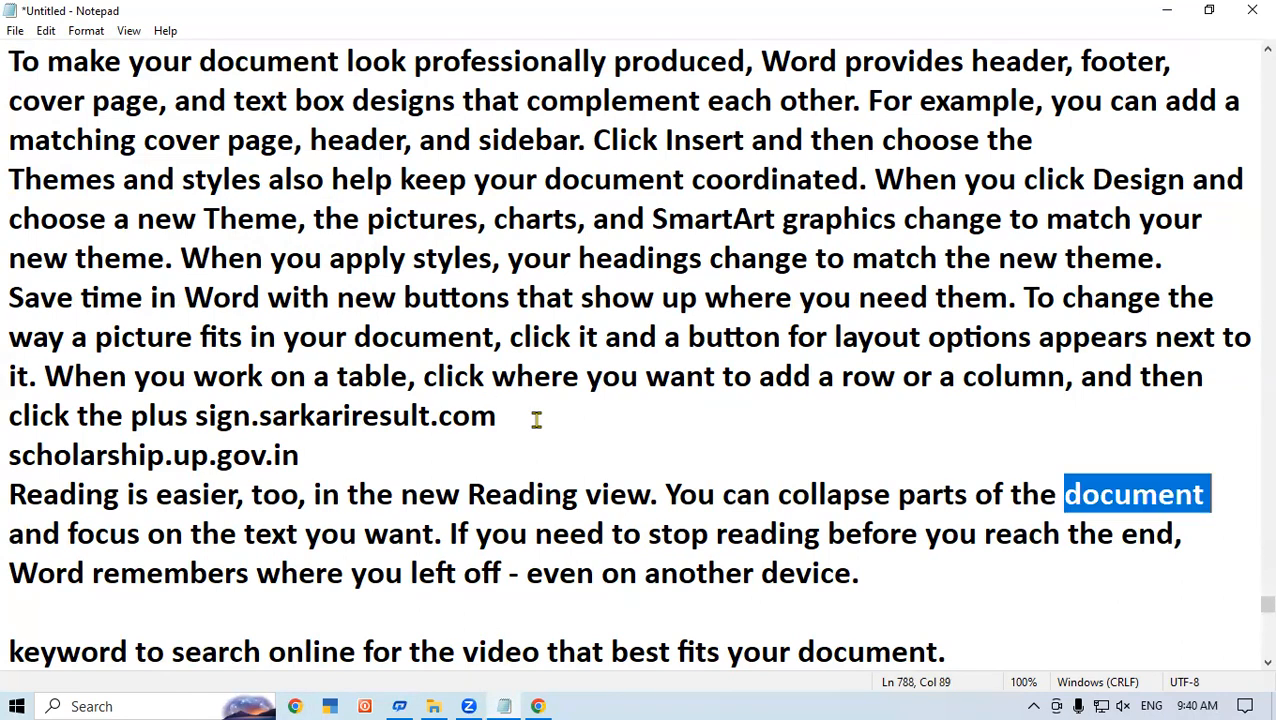
key("F3")
key("F3")
key("F3")
key("F3")
key("F3")
key("F3")
key("F3")
key("F3")
key("F3")
key("F3")
key("F3")
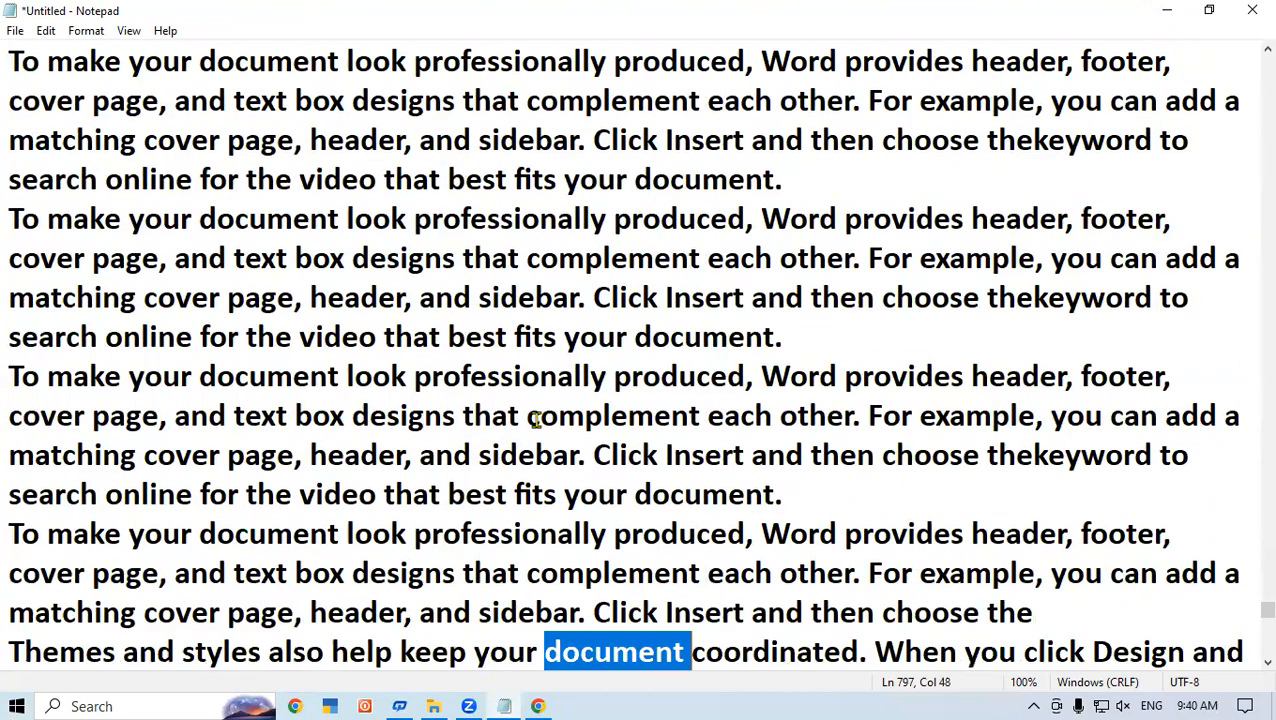
key("F3")
key("F3")
key("F3")
key("F3")
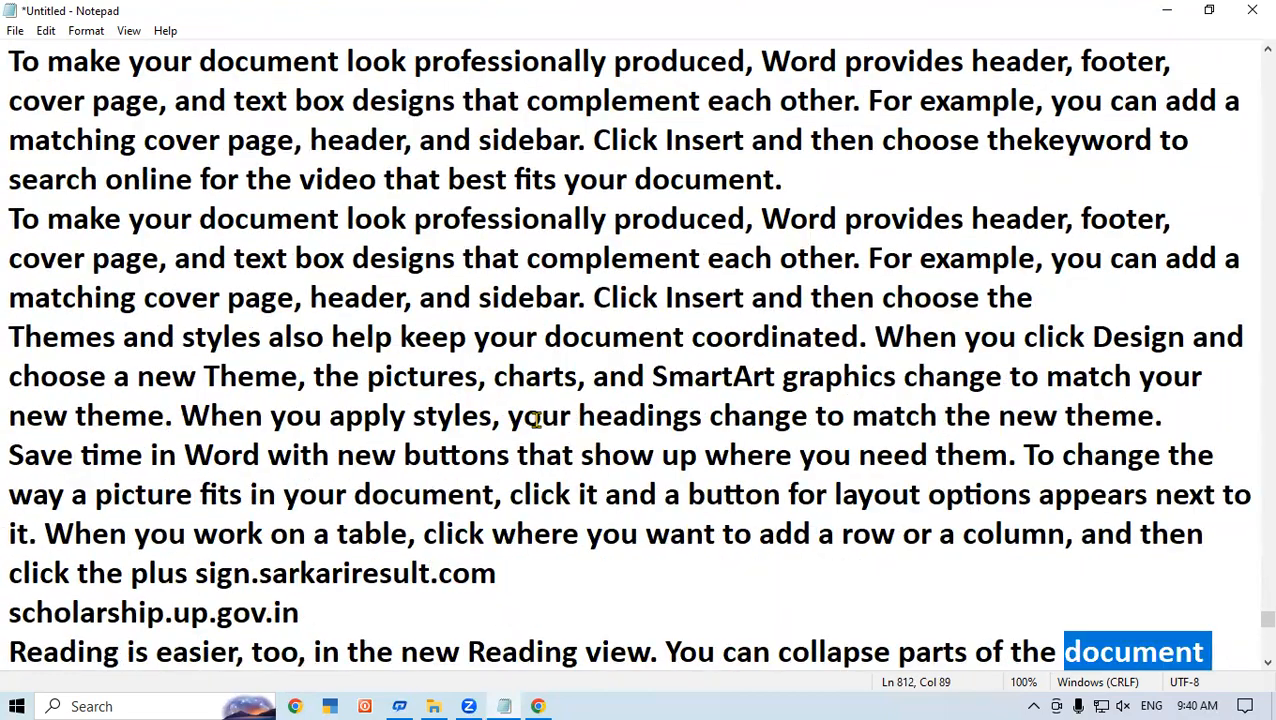
left_click(564, 588)
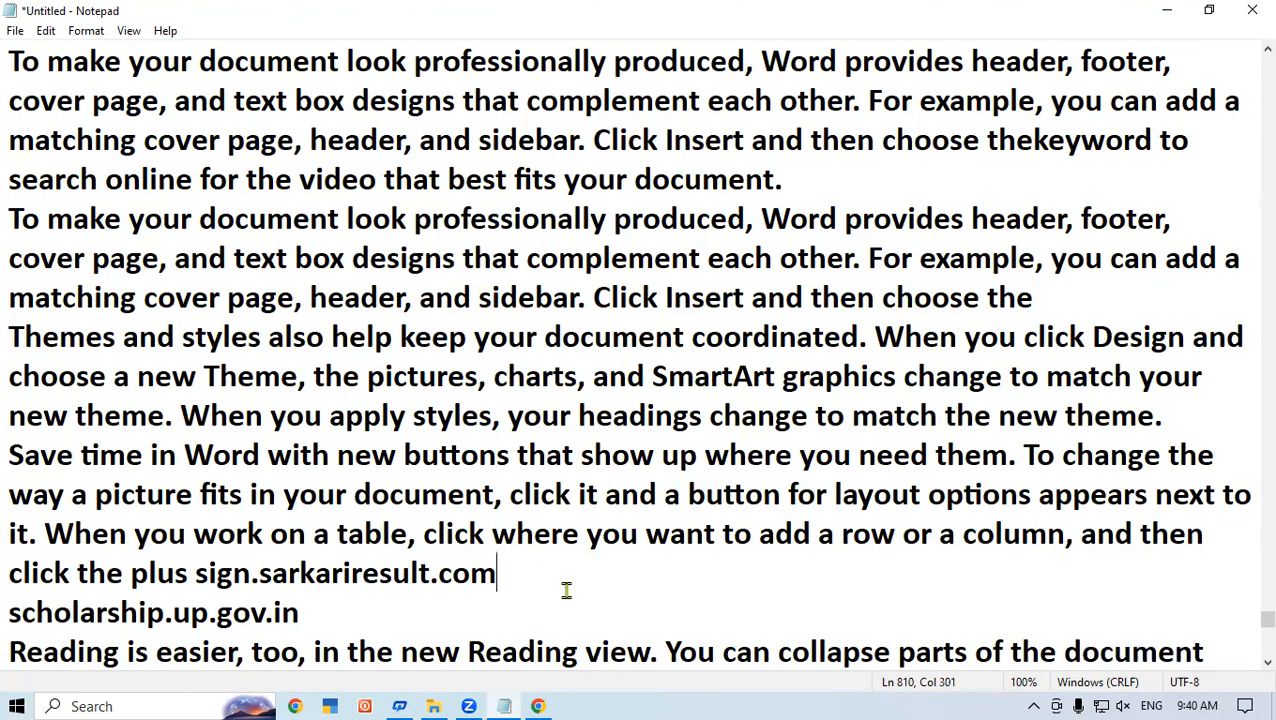
left_click(47, 31)
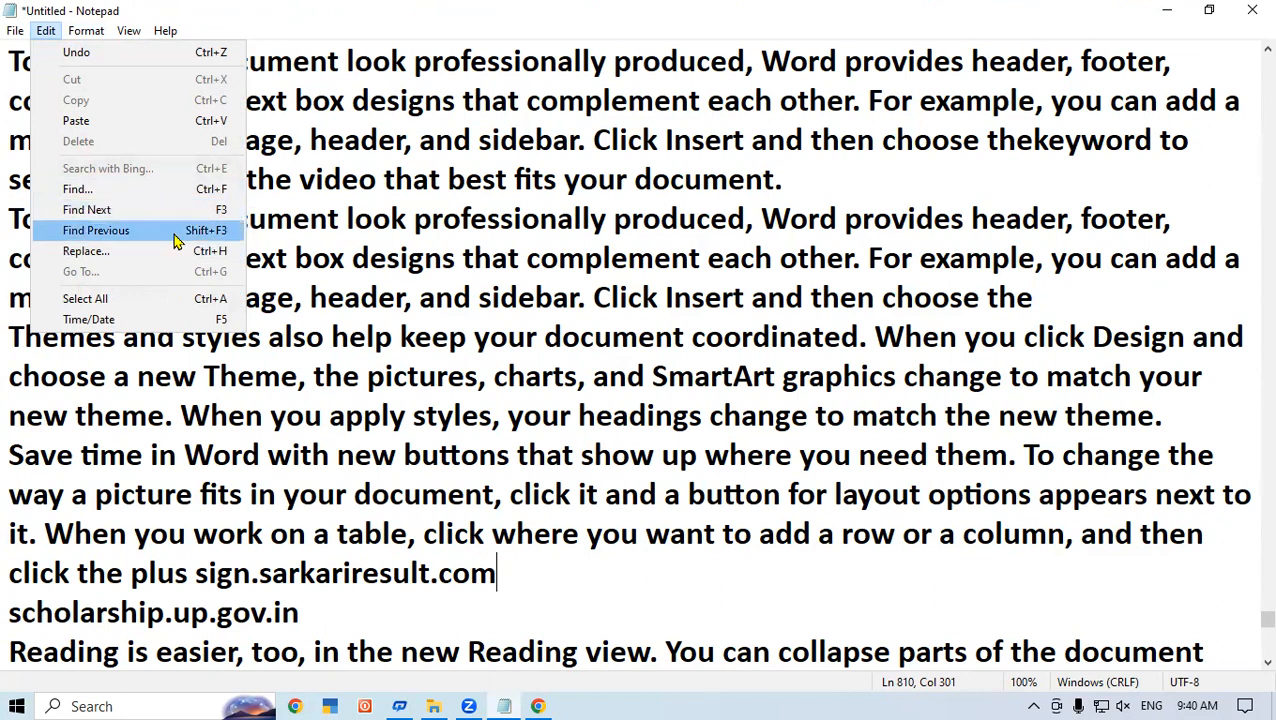
left_click(740, 333)
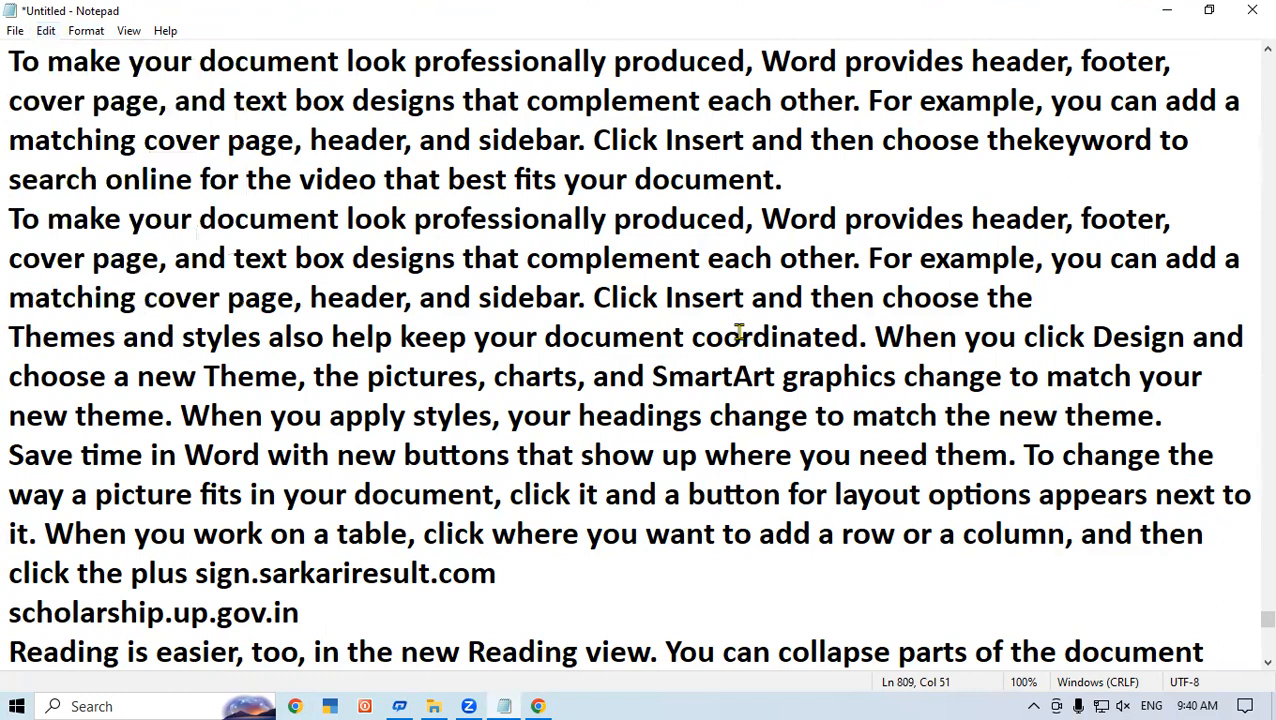
- Step back through the preceding occurrences of "document" with Find Previous, and clear the selection
key("shift+F3")
key("shift+F3")
key("shift+F3")
key("shift+F3")
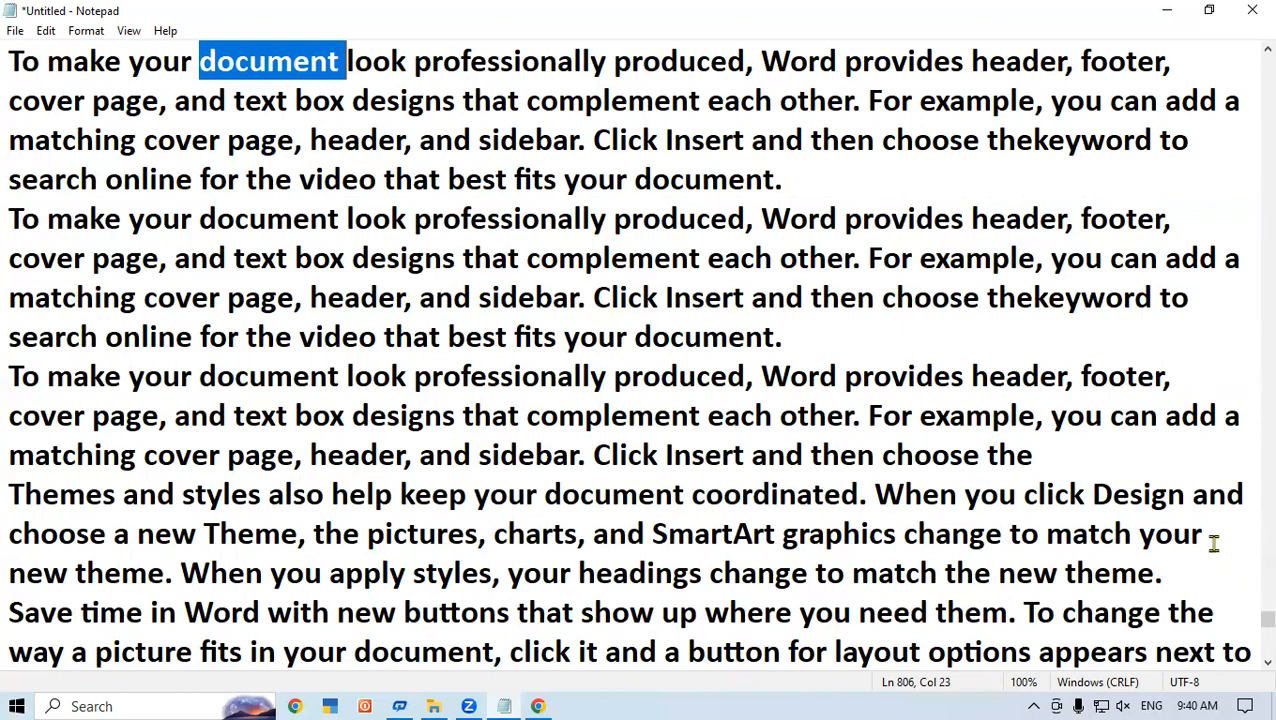
left_click(1046, 436)
- Replace every occurrence of "video" in the text with PADRAUNA in double quotation marks, and close the Replace dialog
left_click(45, 31)
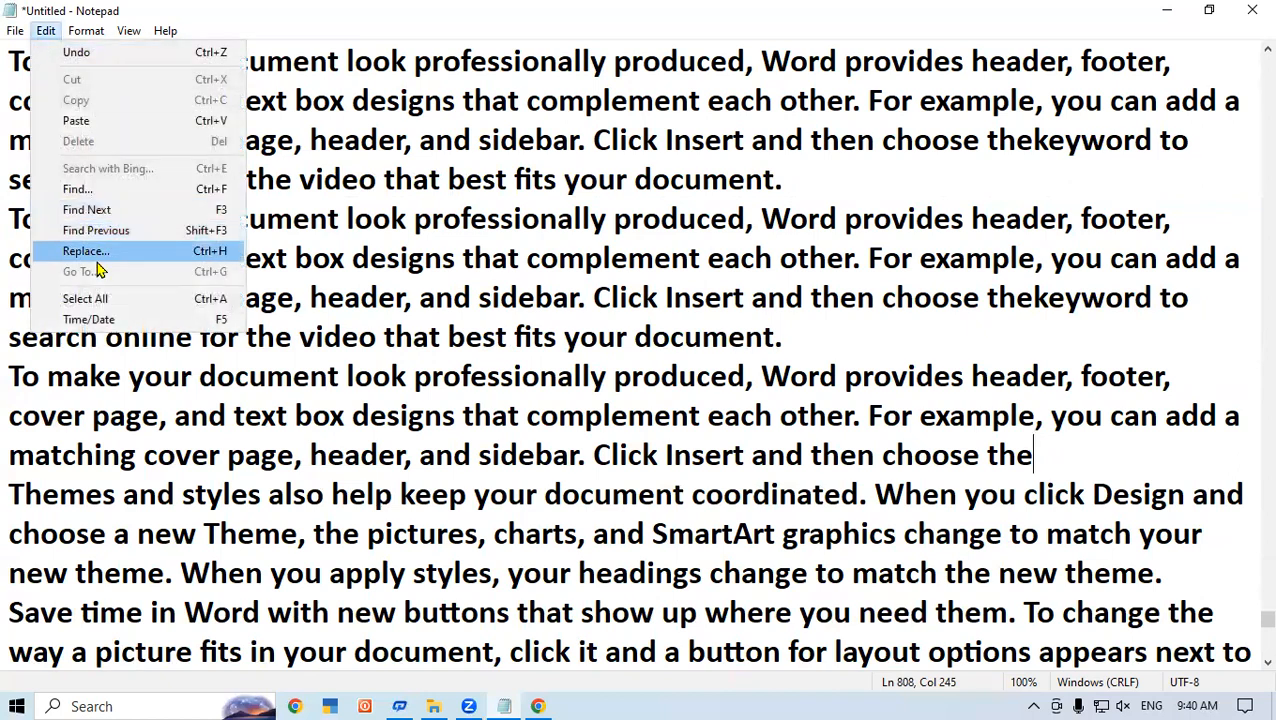
left_click(404, 456)
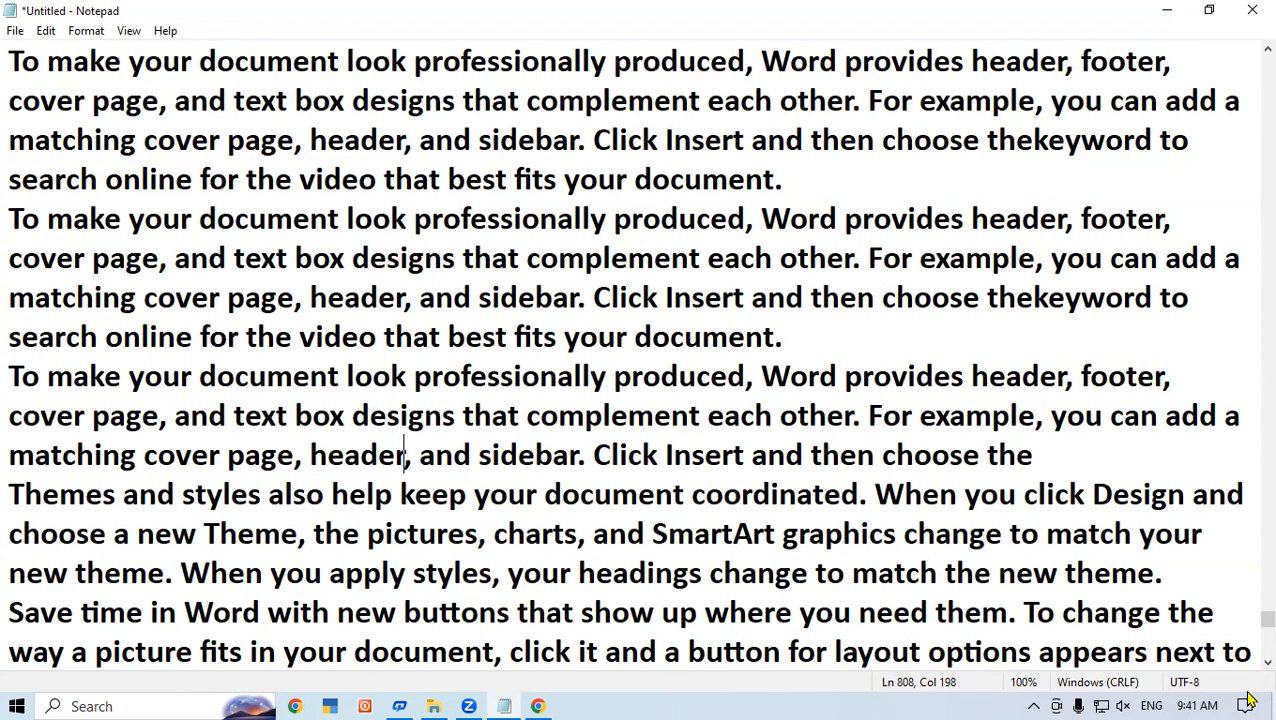
key("ctrl+h")
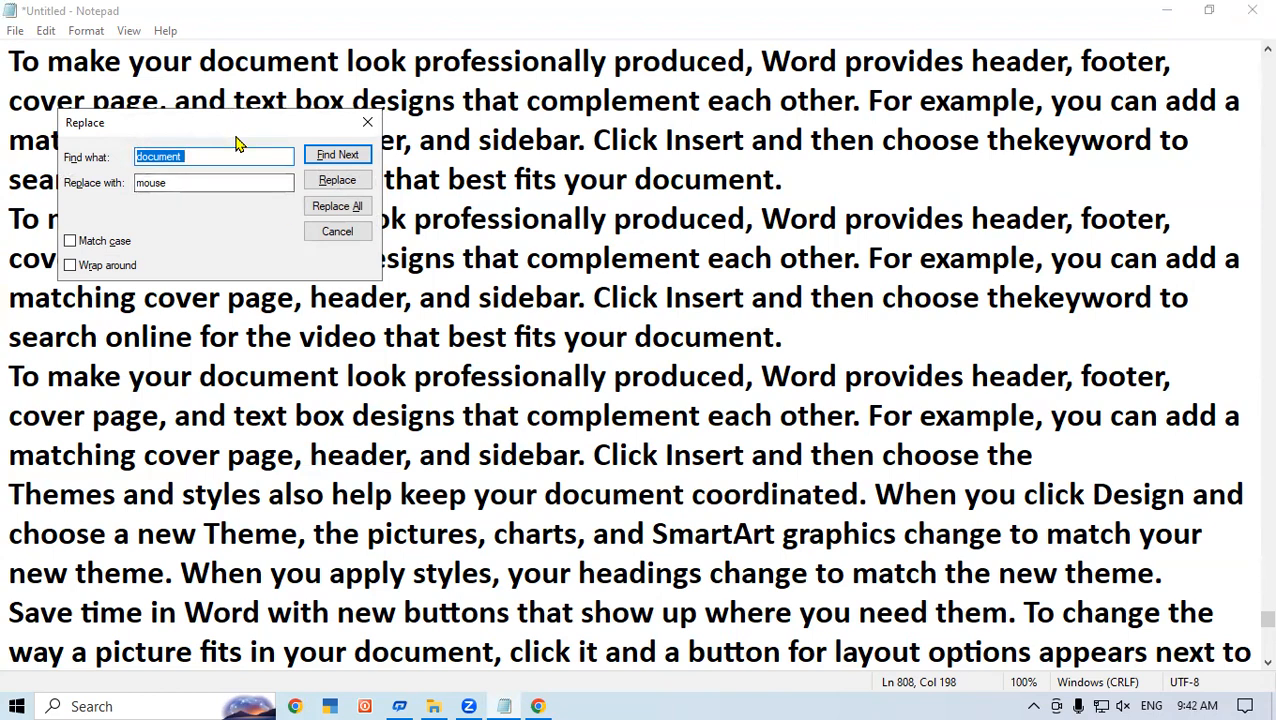
left_click_drag(237, 143, 294, 345)
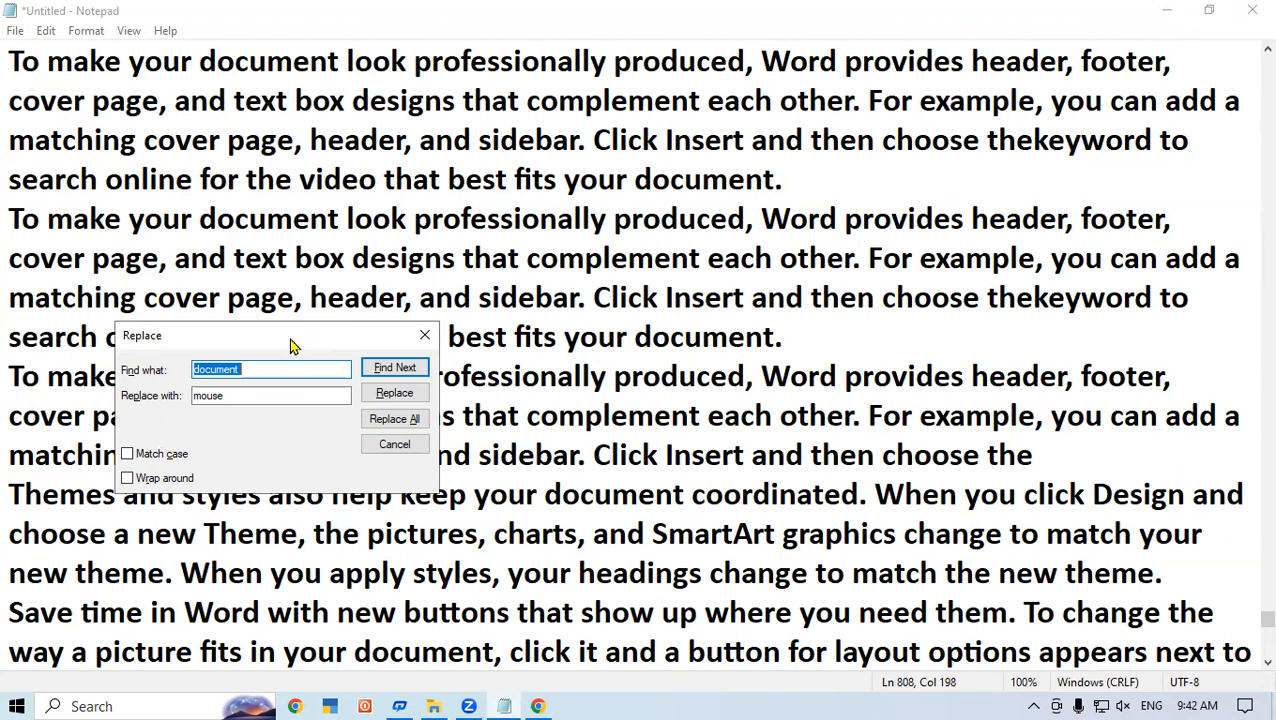
key("BackSpace")
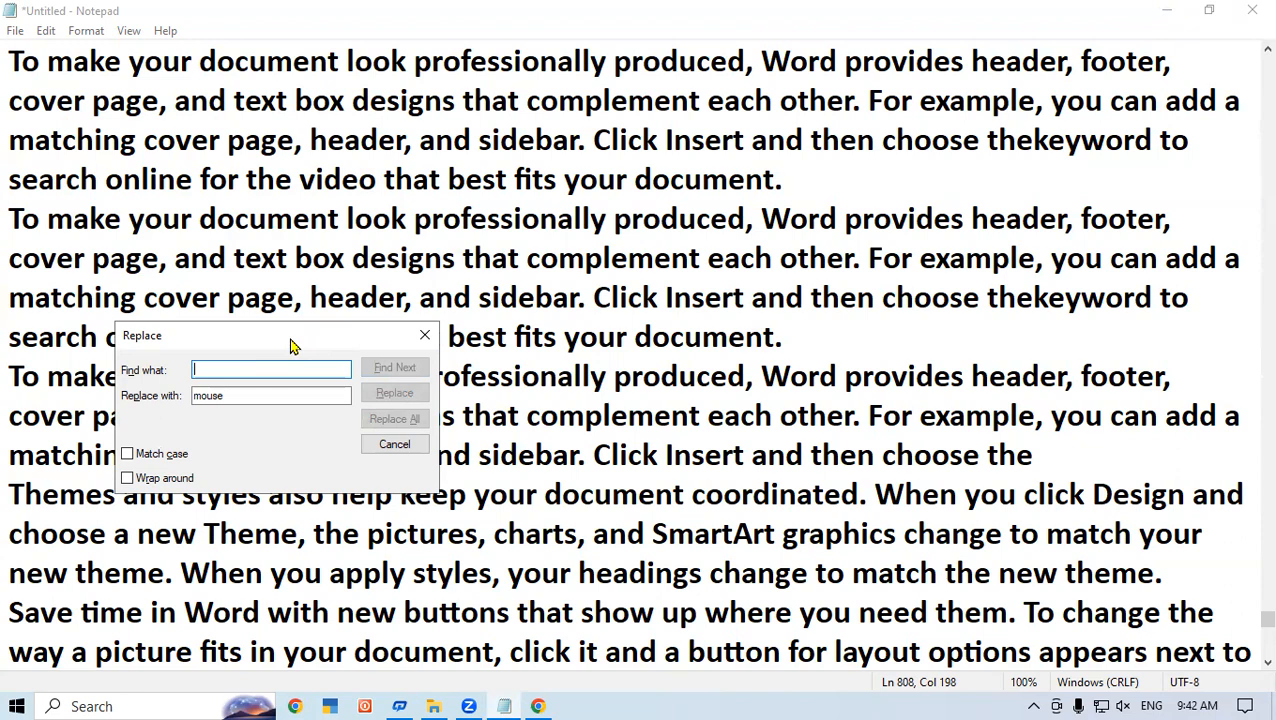
type("vid")
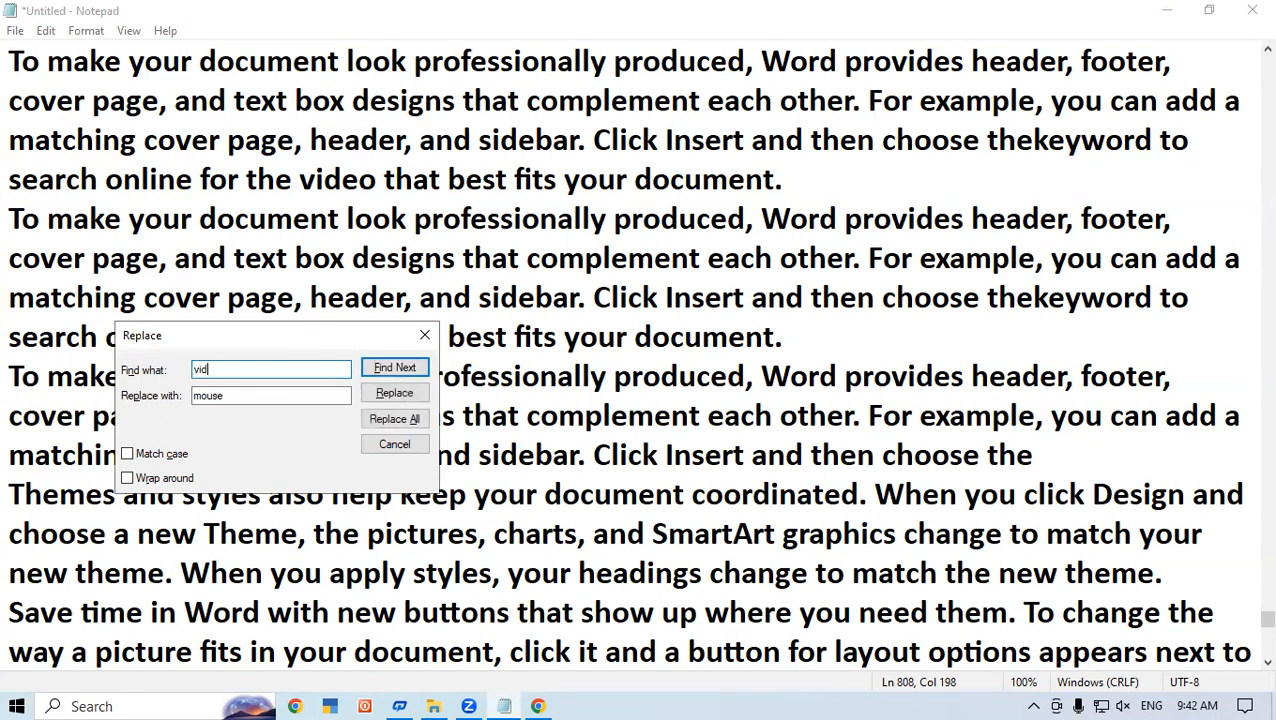
type("eo")
left_click_drag(238, 397, 187, 395)
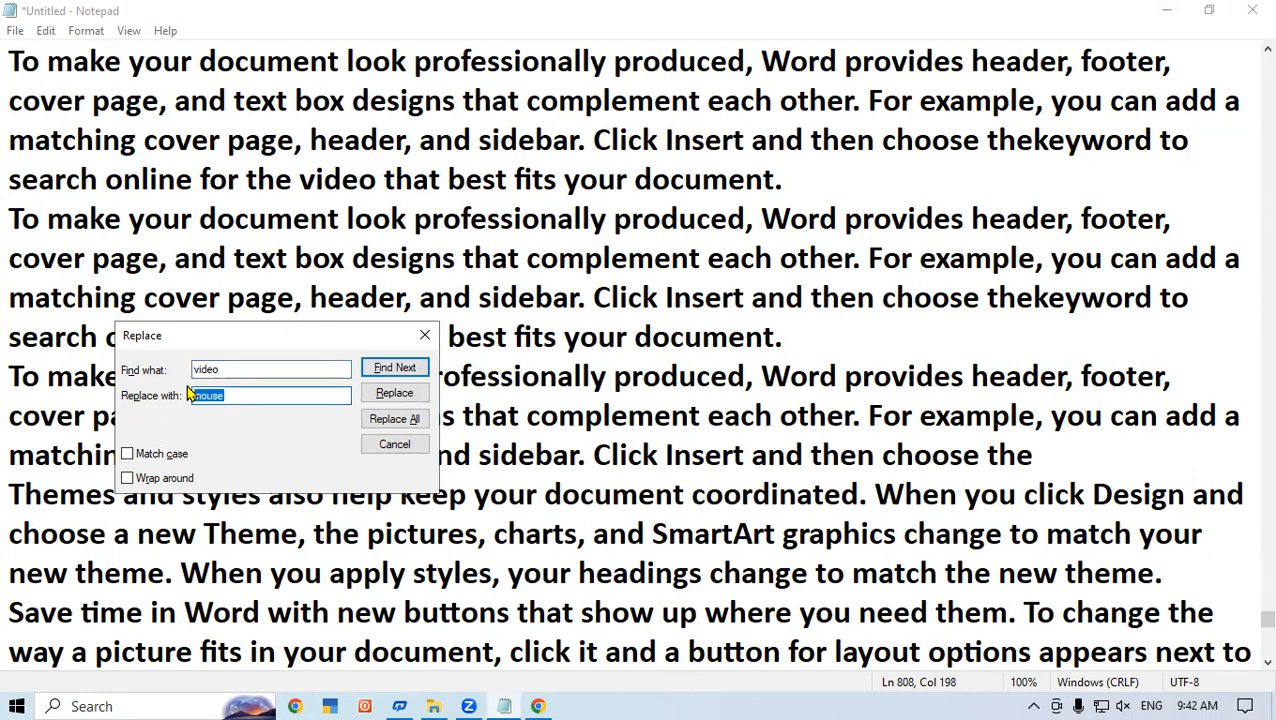
key("BackSpace")
type("\"PADRAUNA")
type("\"")
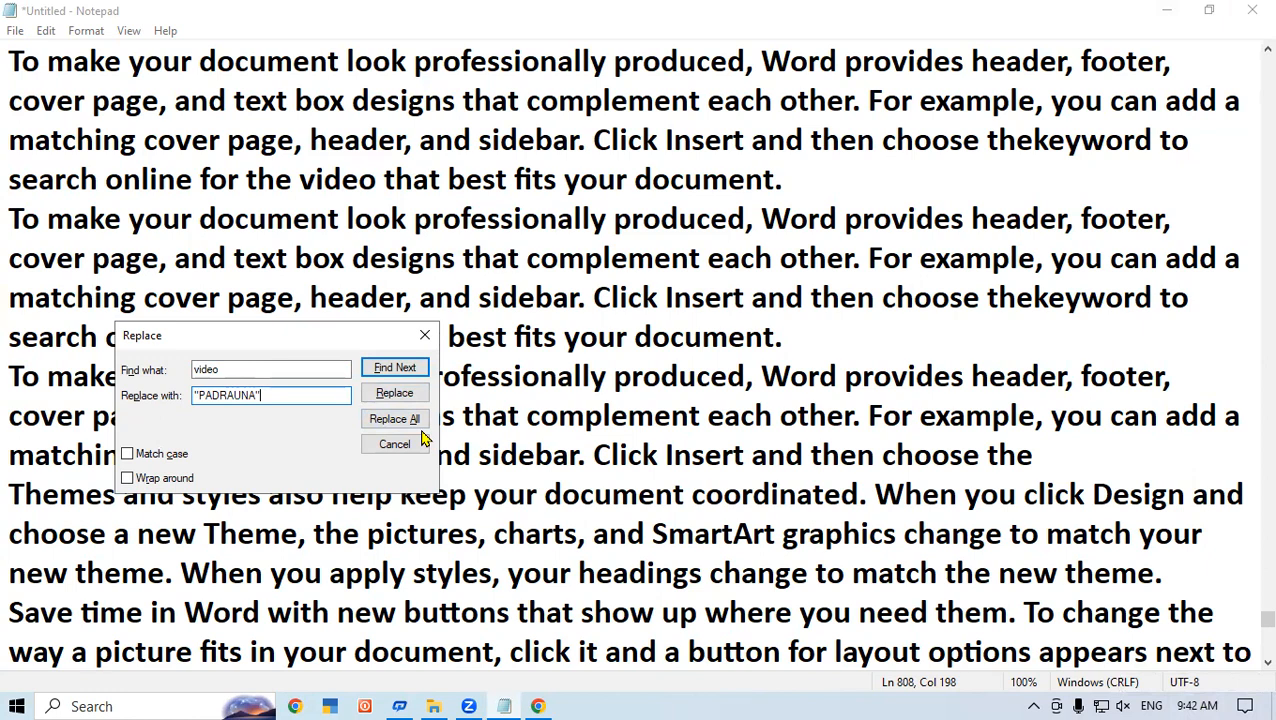
left_click(394, 420)
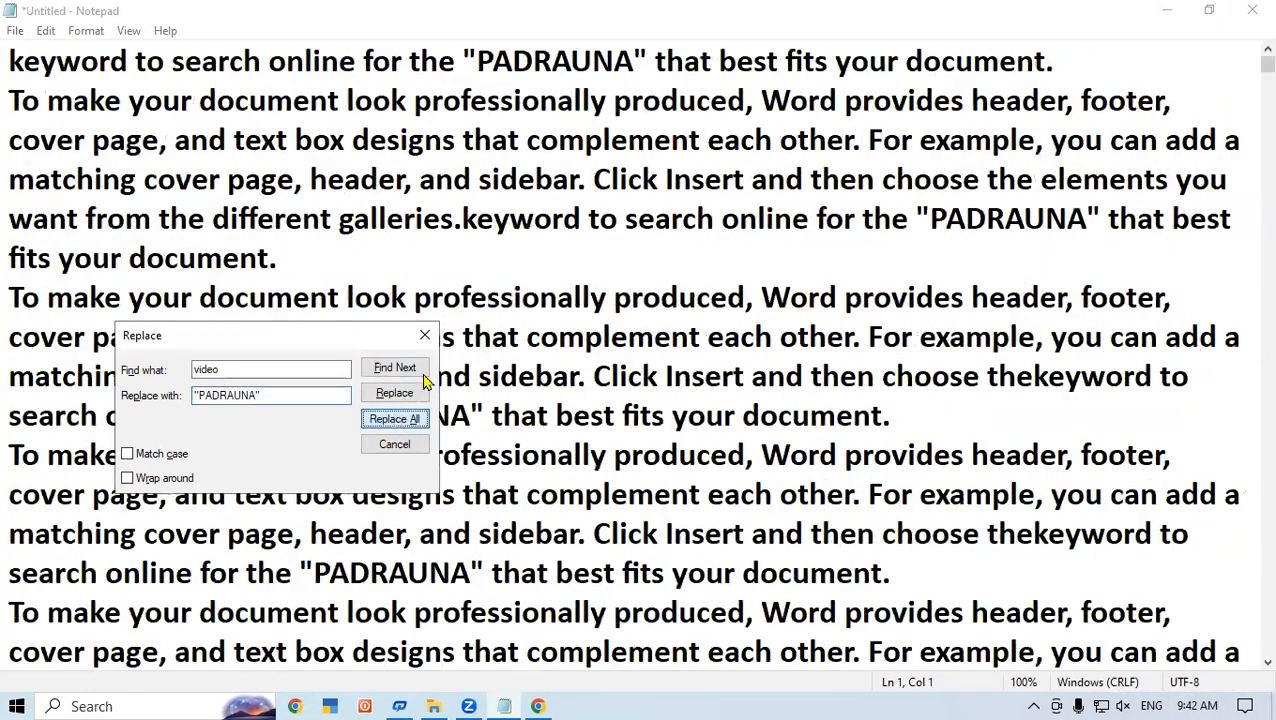
left_click(425, 335)
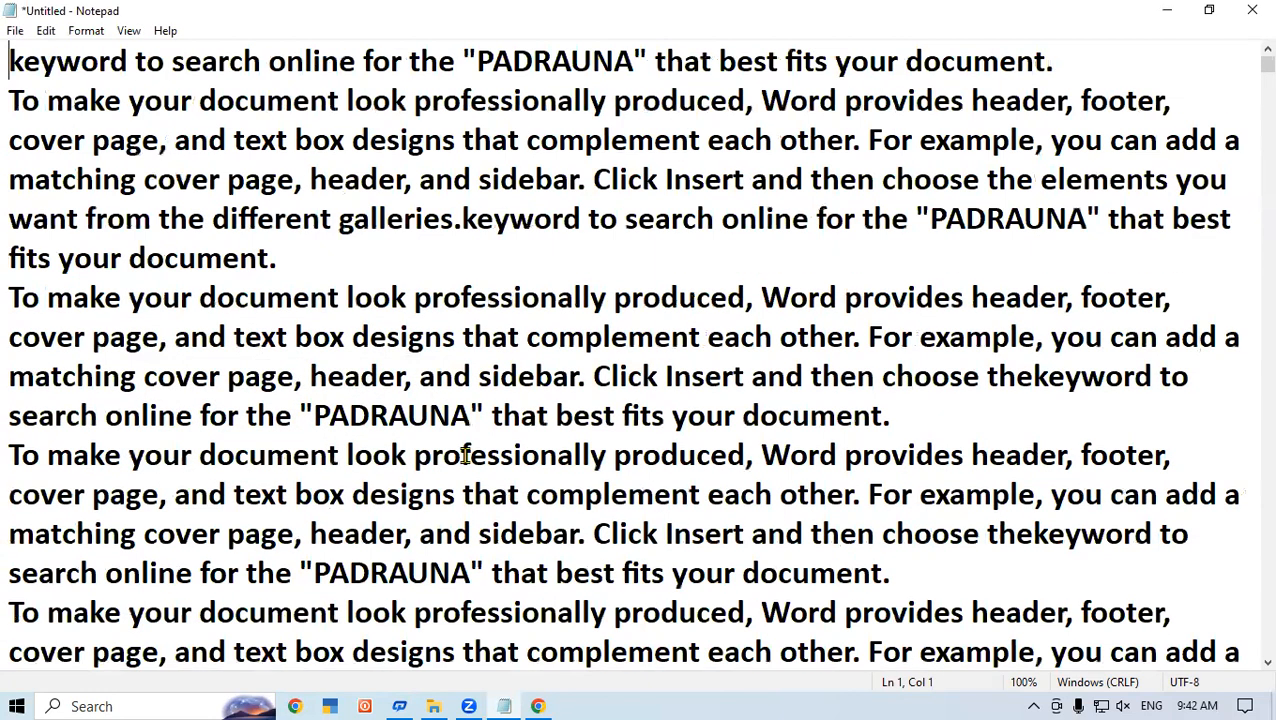
- Look through the replaced text and search for "video" in the downward and upward directions, dismissing each message
scroll(465, 455, "down", 1)
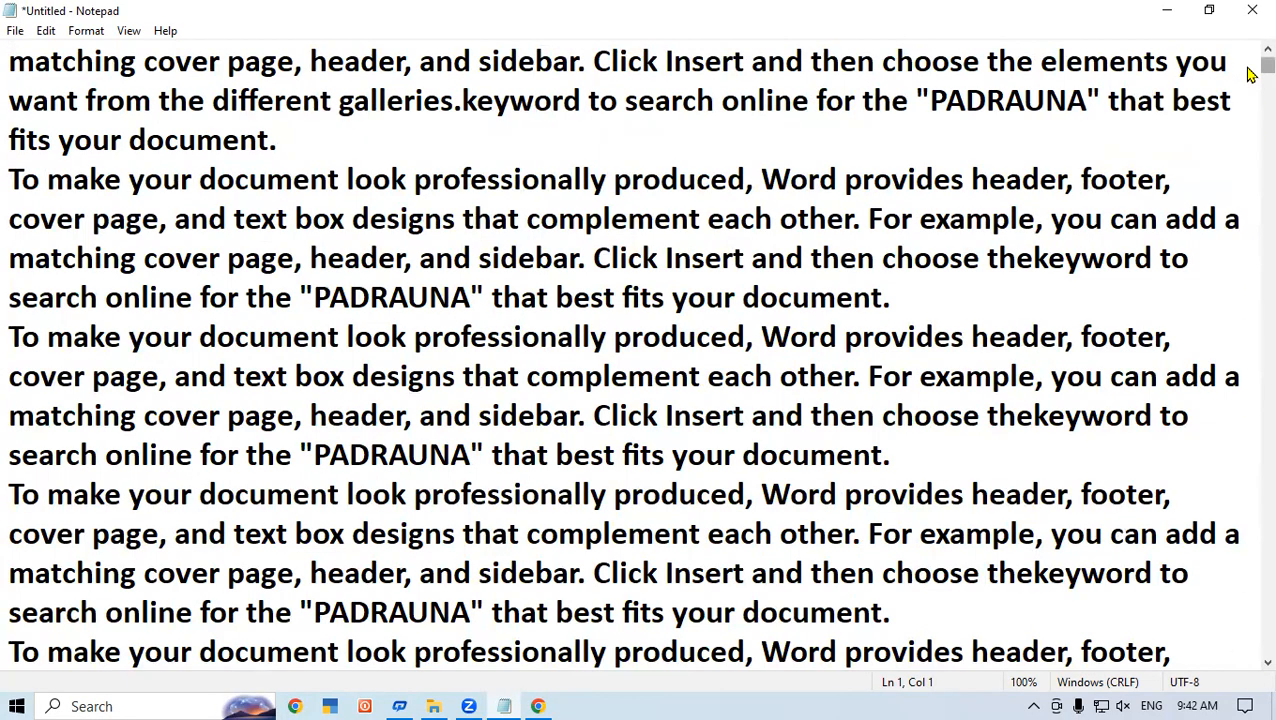
left_click_drag(1248, 72, 1250, 162)
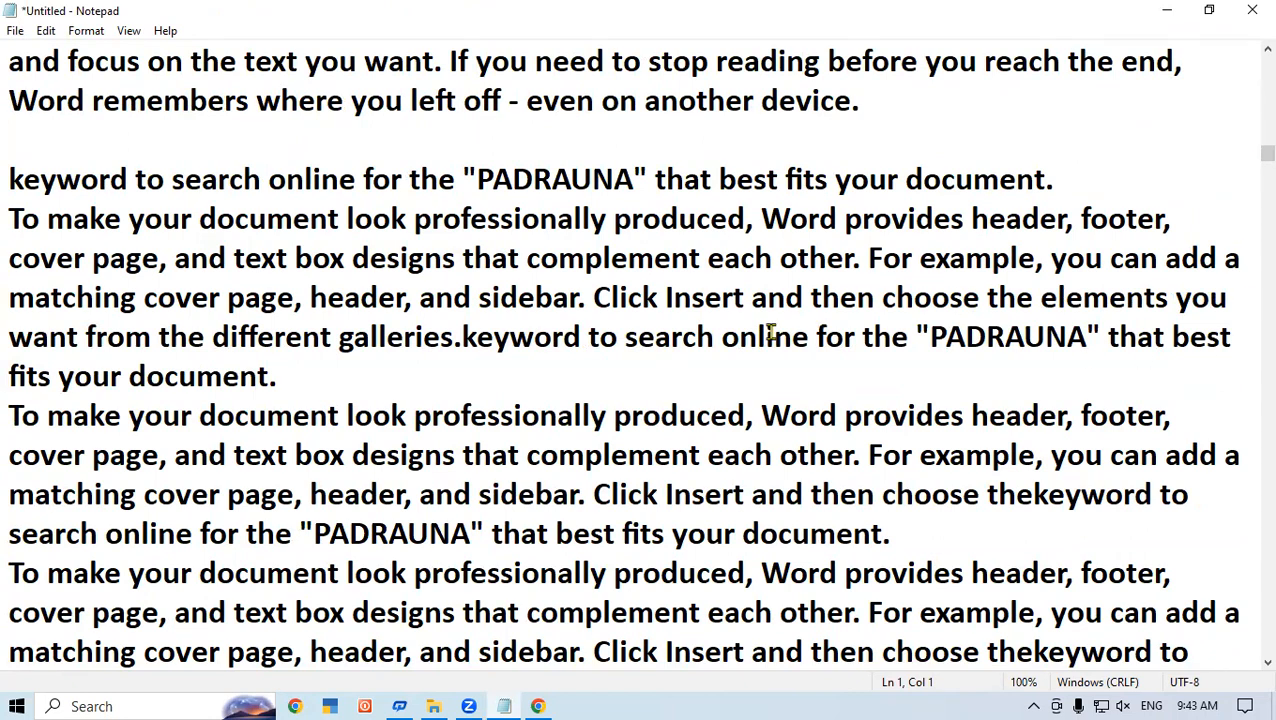
key("ctrl+f")
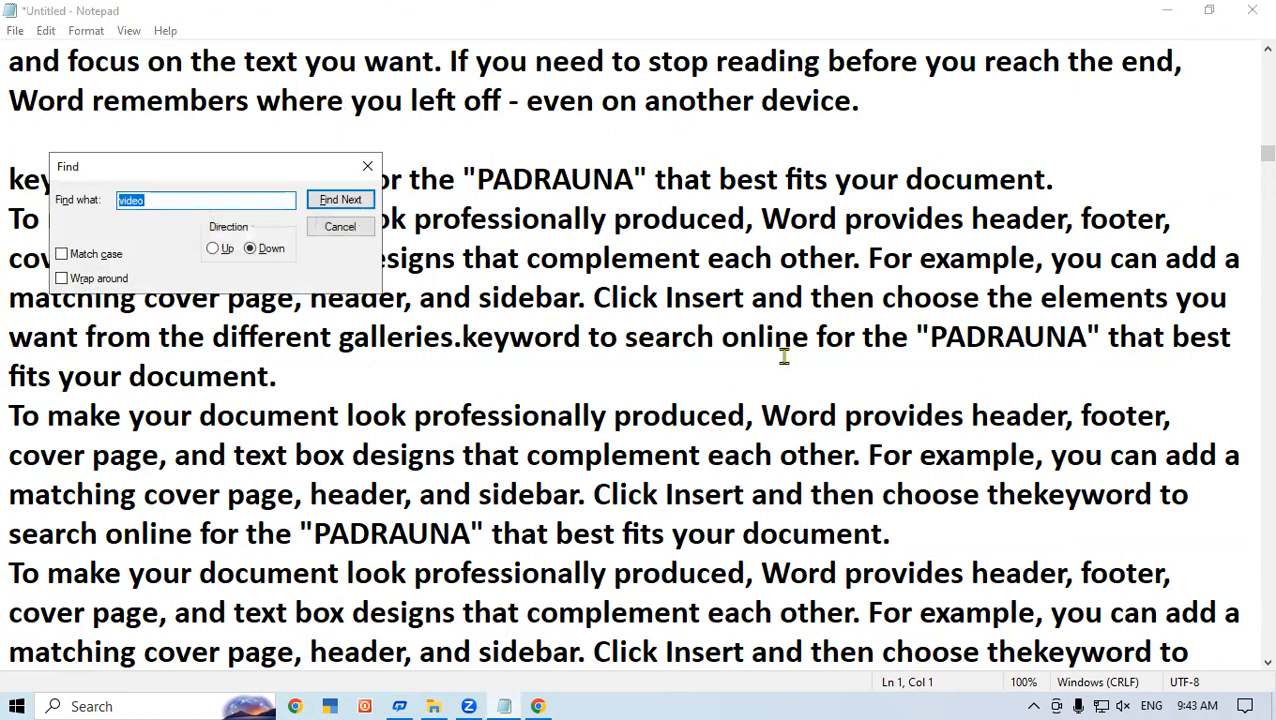
left_click(345, 202)
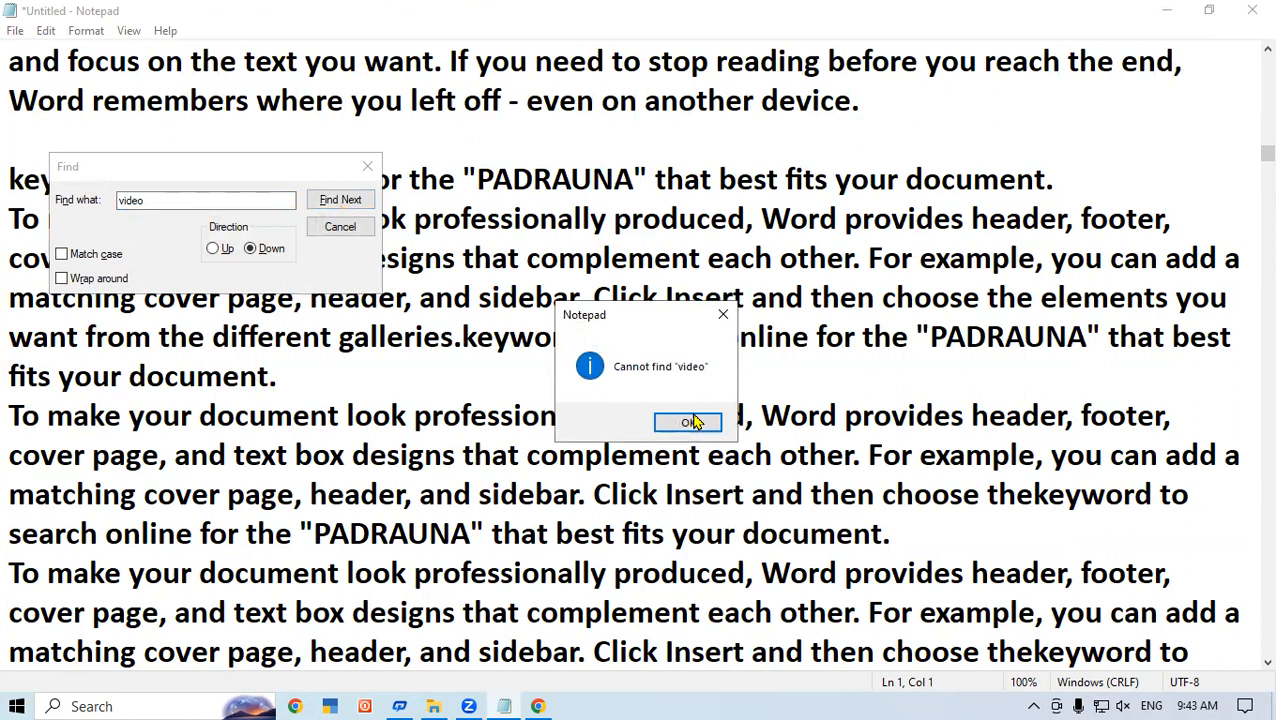
left_click(690, 422)
left_click(214, 248)
left_click(361, 203)
left_click(678, 424)
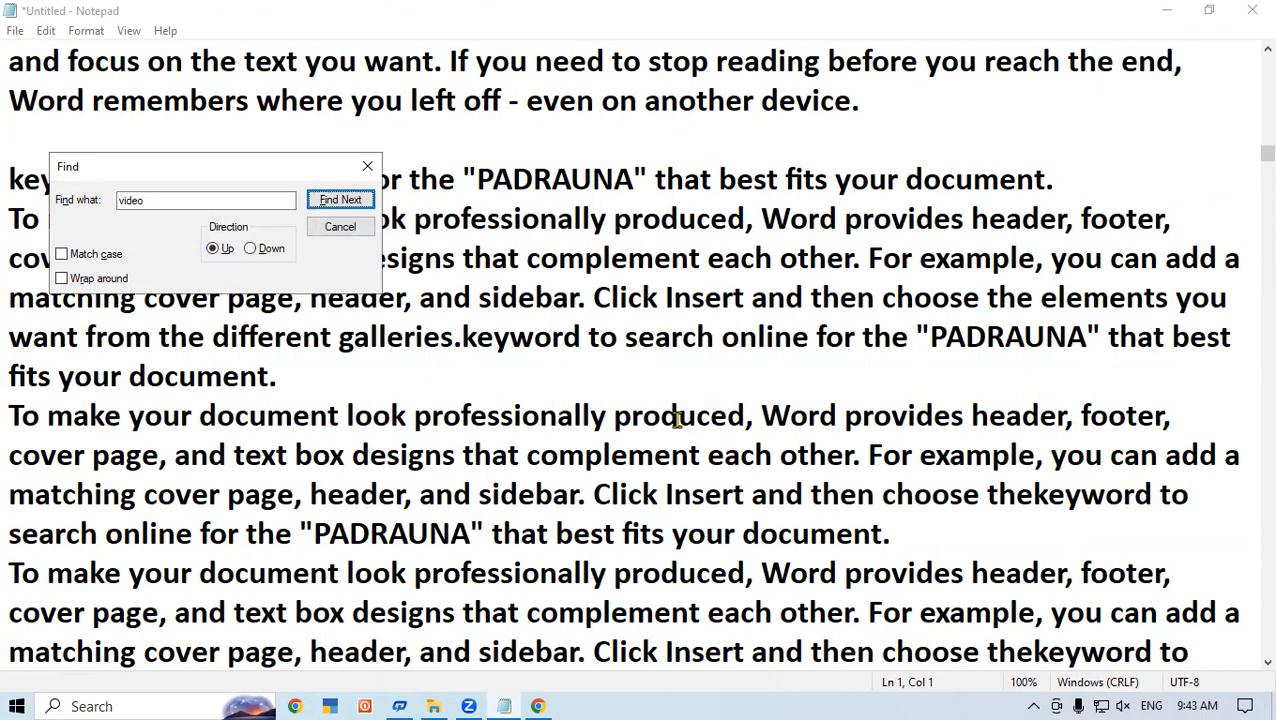
- Search for "PADRAUNA" in the upward direction and dismiss the message
left_click_drag(178, 200, 94, 200)
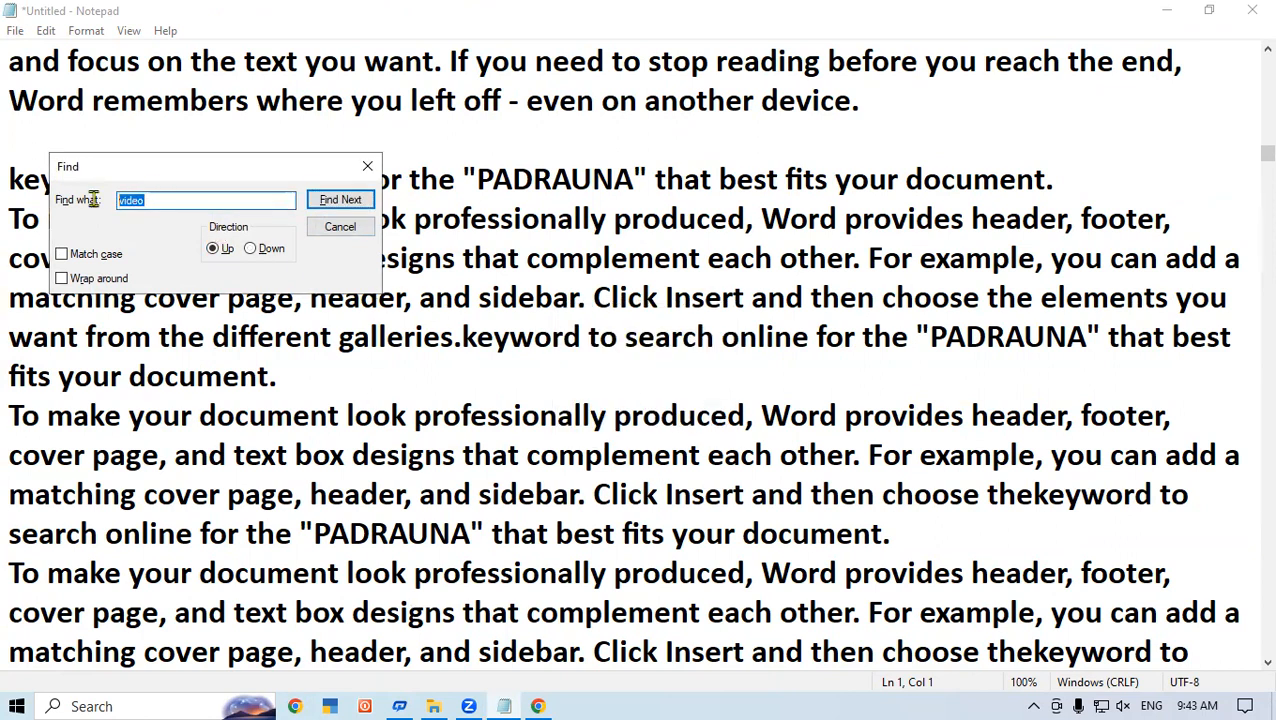
type("PADRAUNA")
left_click(342, 203)
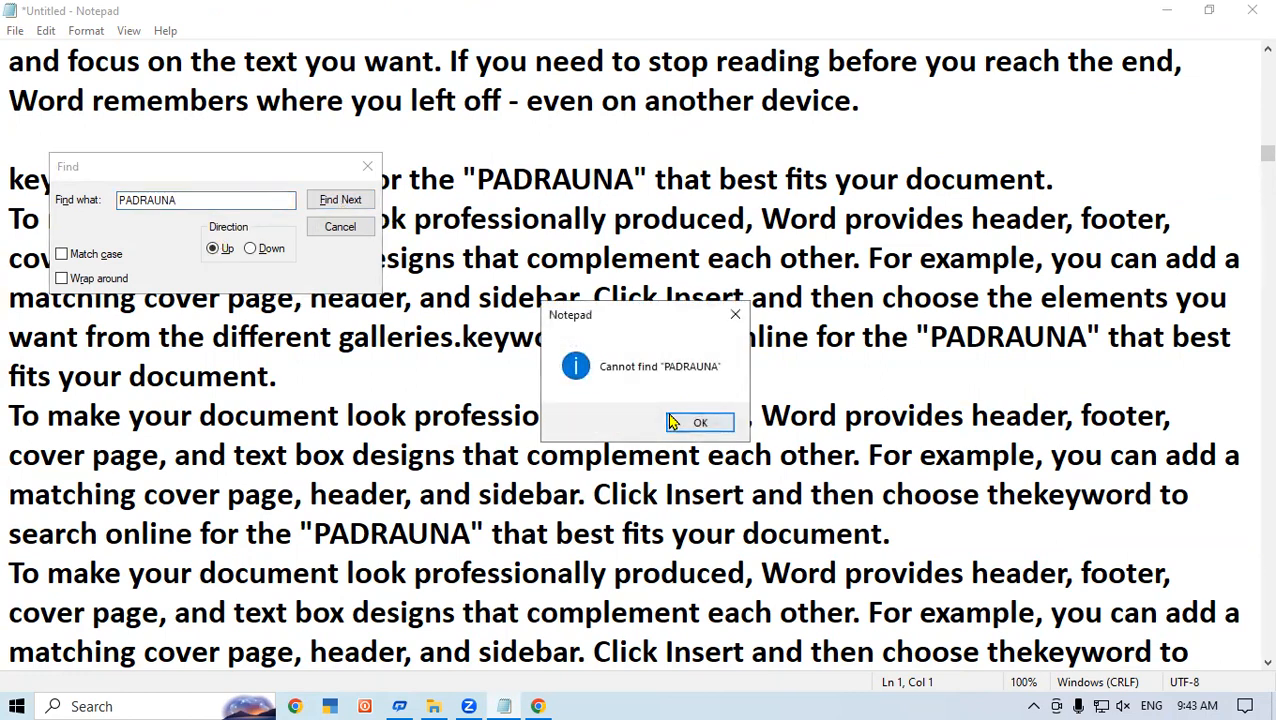
left_click(680, 420)
- Find "PADRAUNA" repeatedly in the downward direction through the text, and close the search
left_click(252, 248)
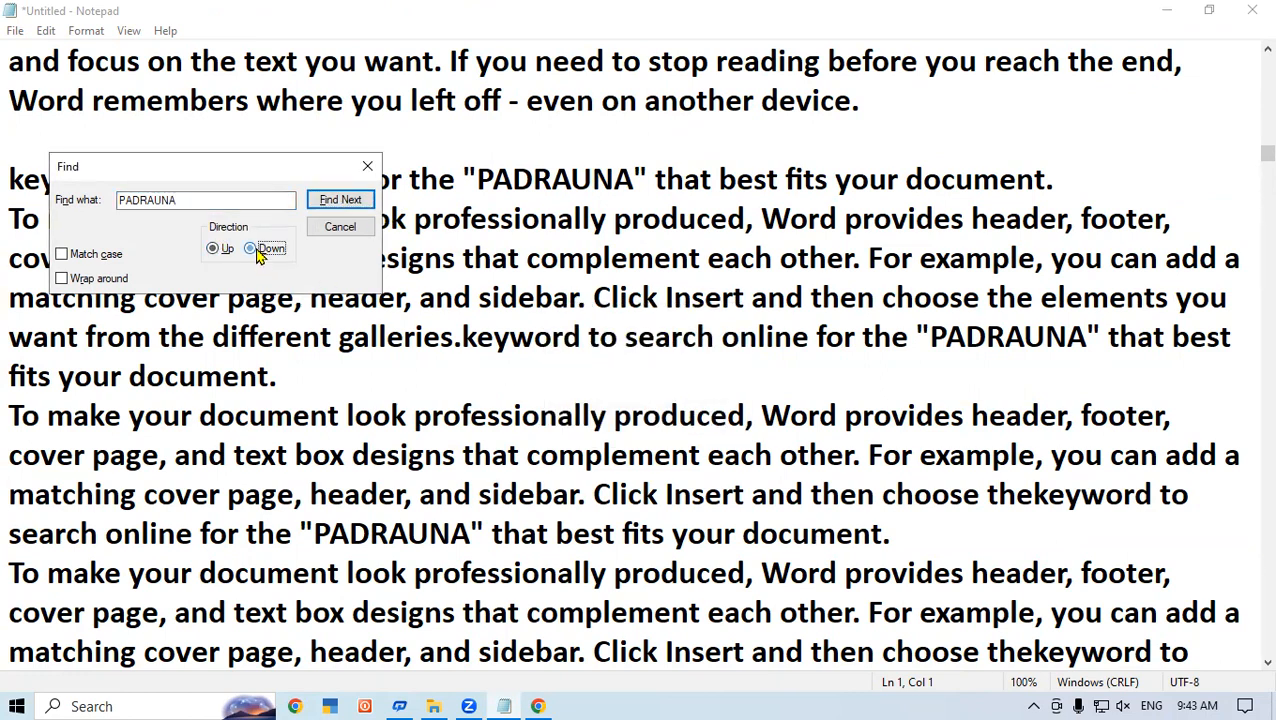
left_click(341, 200)
left_click(341, 200)
left_click(341, 200)
left_click(341, 200)
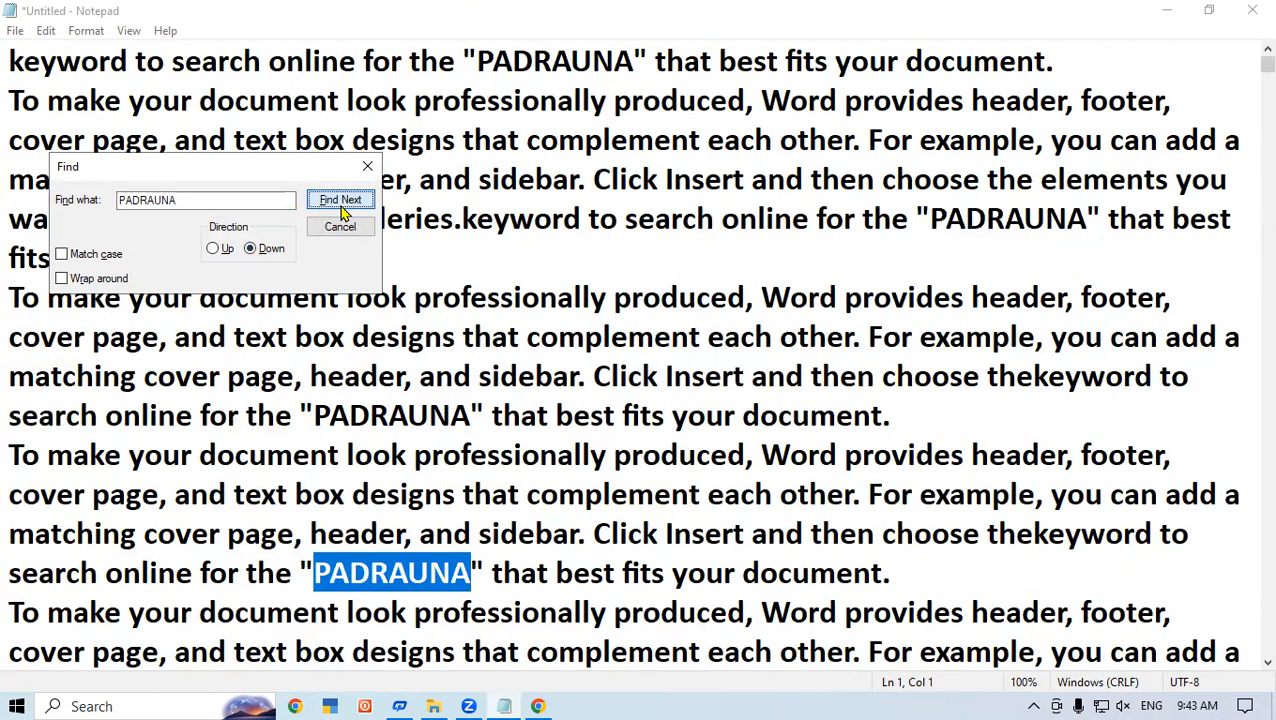
left_click(341, 200)
left_click(341, 200)
left_click(341, 200)
left_click(341, 200)
left_click(341, 200)
left_click(341, 200)
left_click(341, 200)
left_click(341, 200)
left_click(341, 200)
left_click(341, 200)
left_click(341, 200)
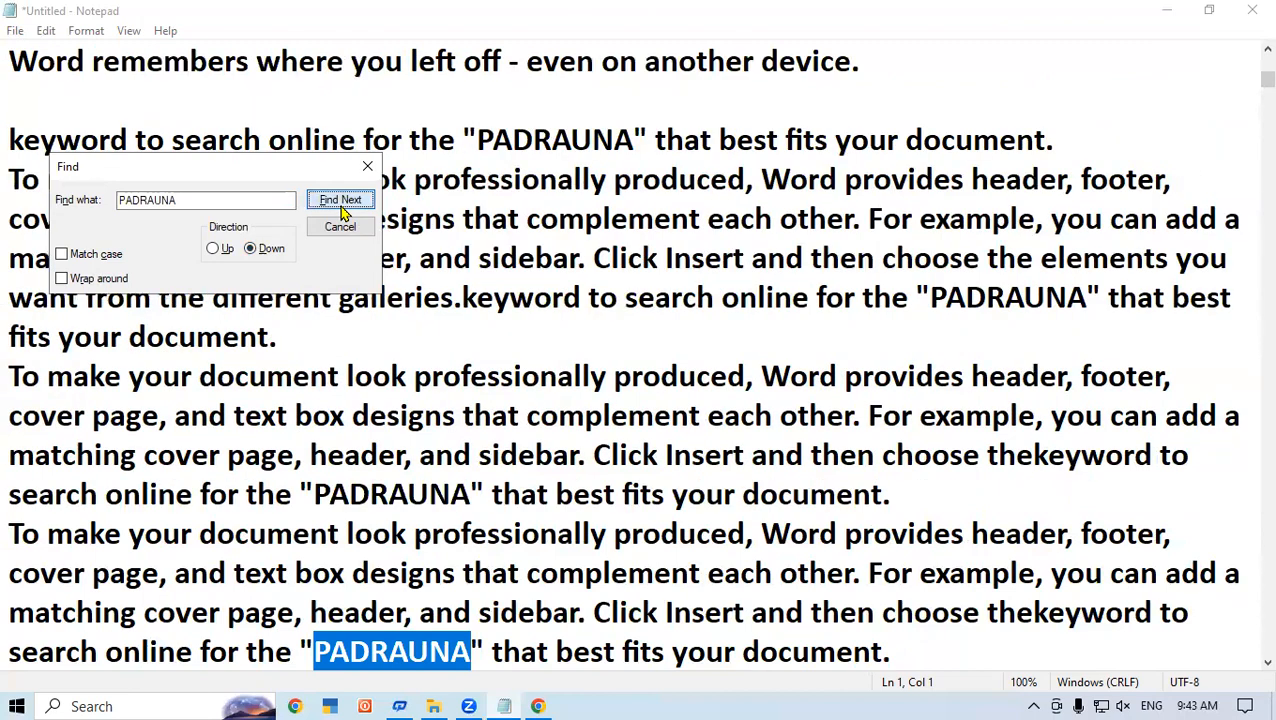
left_click(338, 202)
left_click(338, 201)
left_click(338, 201)
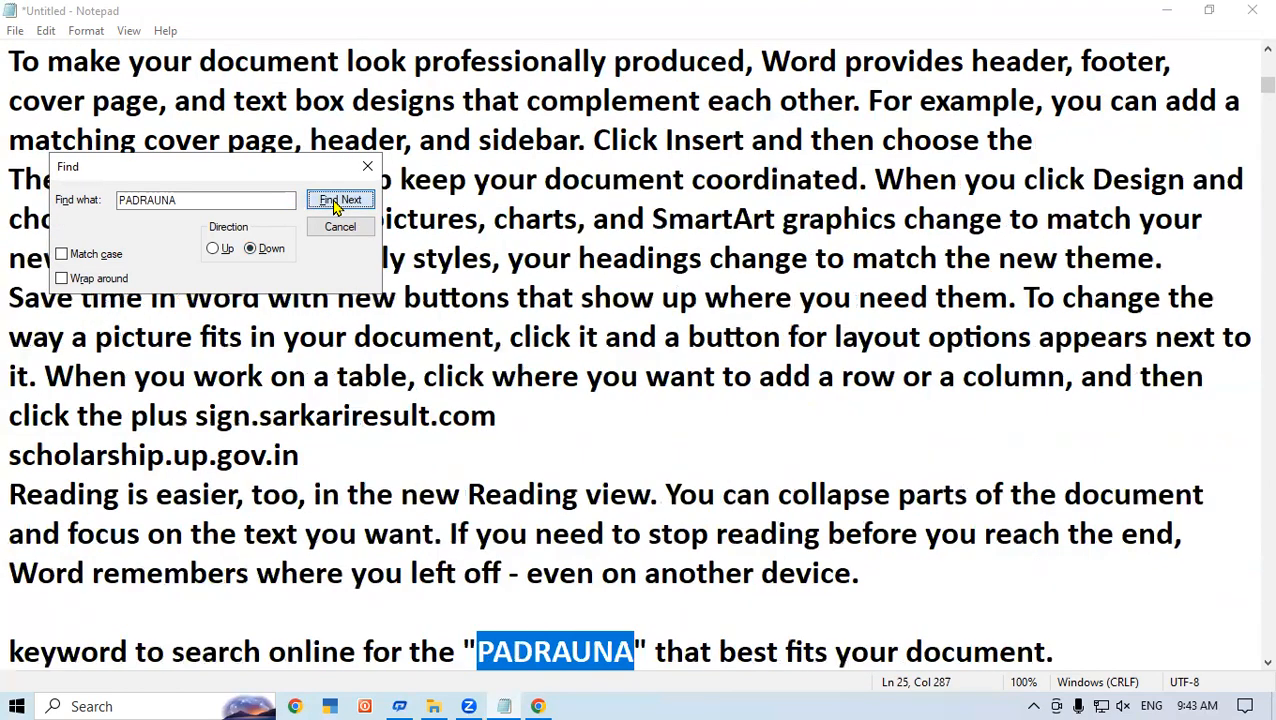
left_click(338, 201)
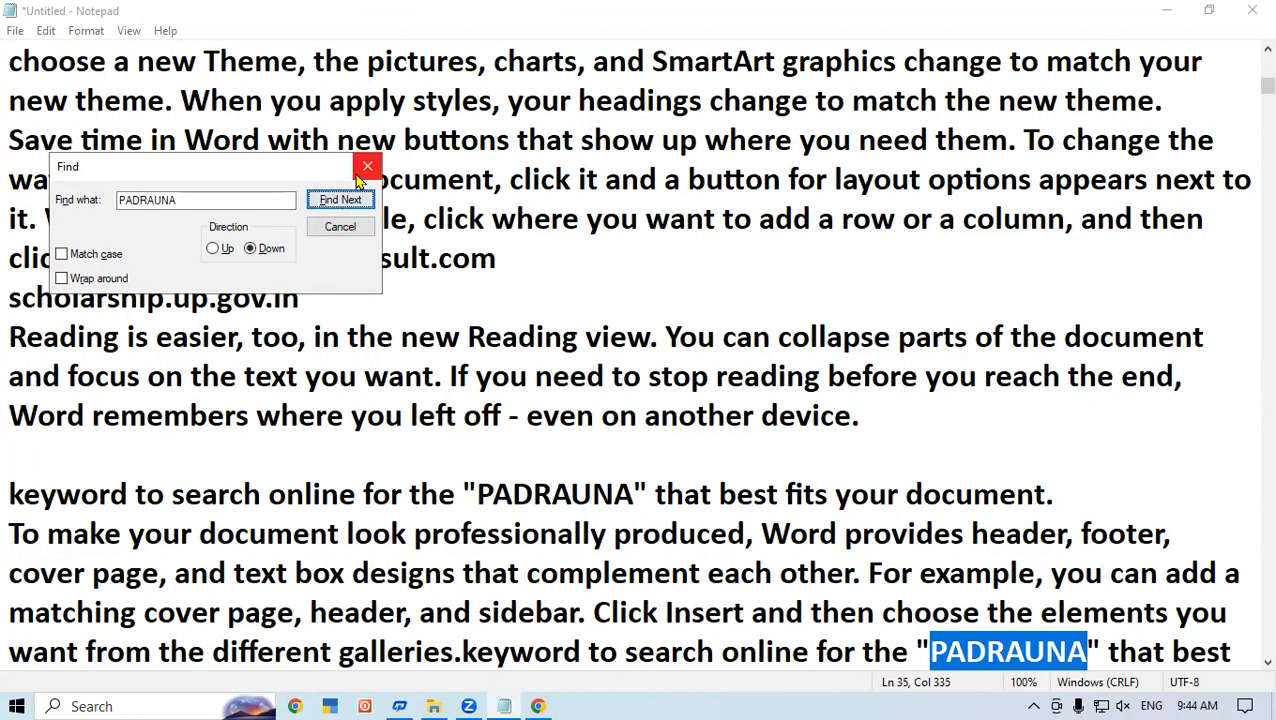
left_click(367, 166)
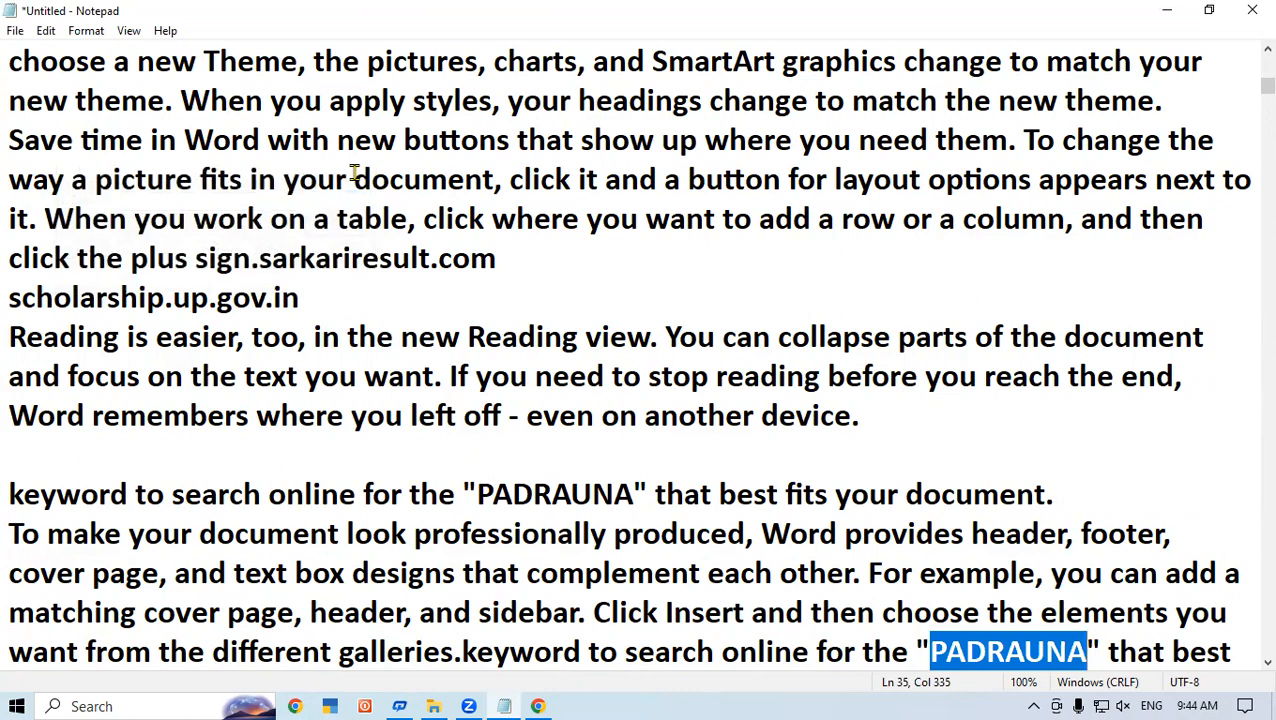
- Review the search and replacement entries in the Replace dialog, and close it without replacing anything
left_click(48, 32)
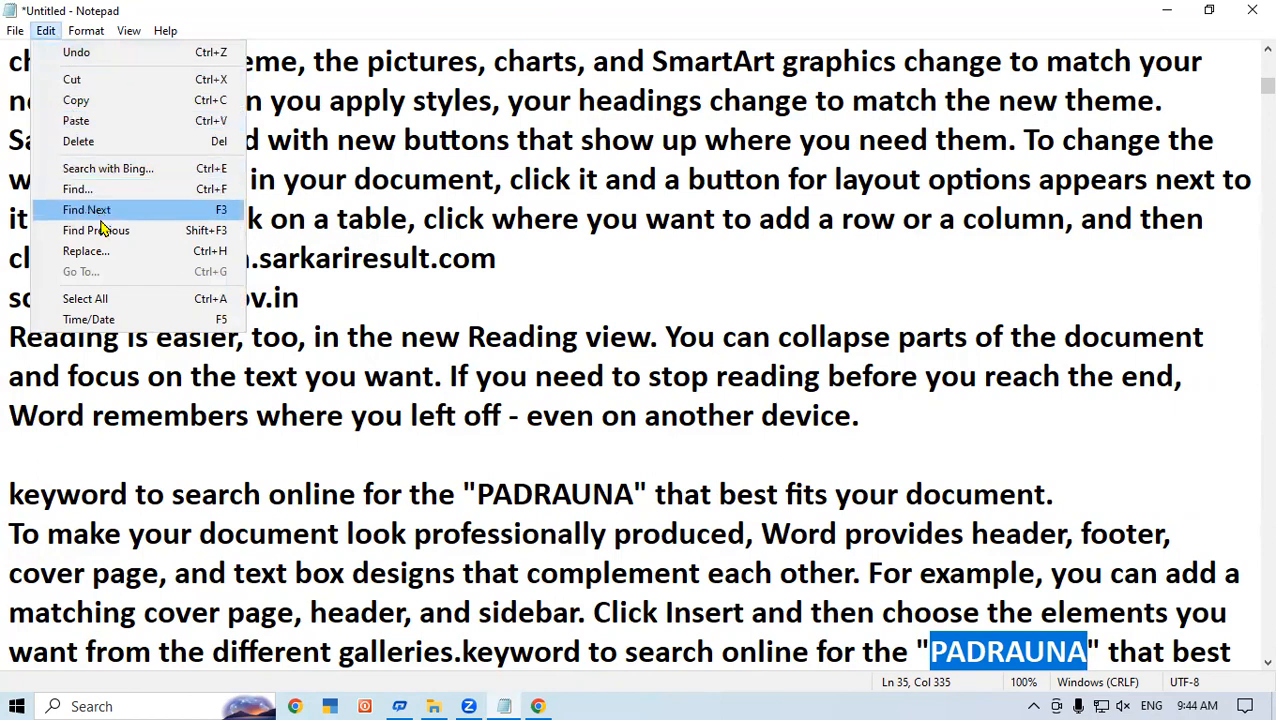
left_click(100, 253)
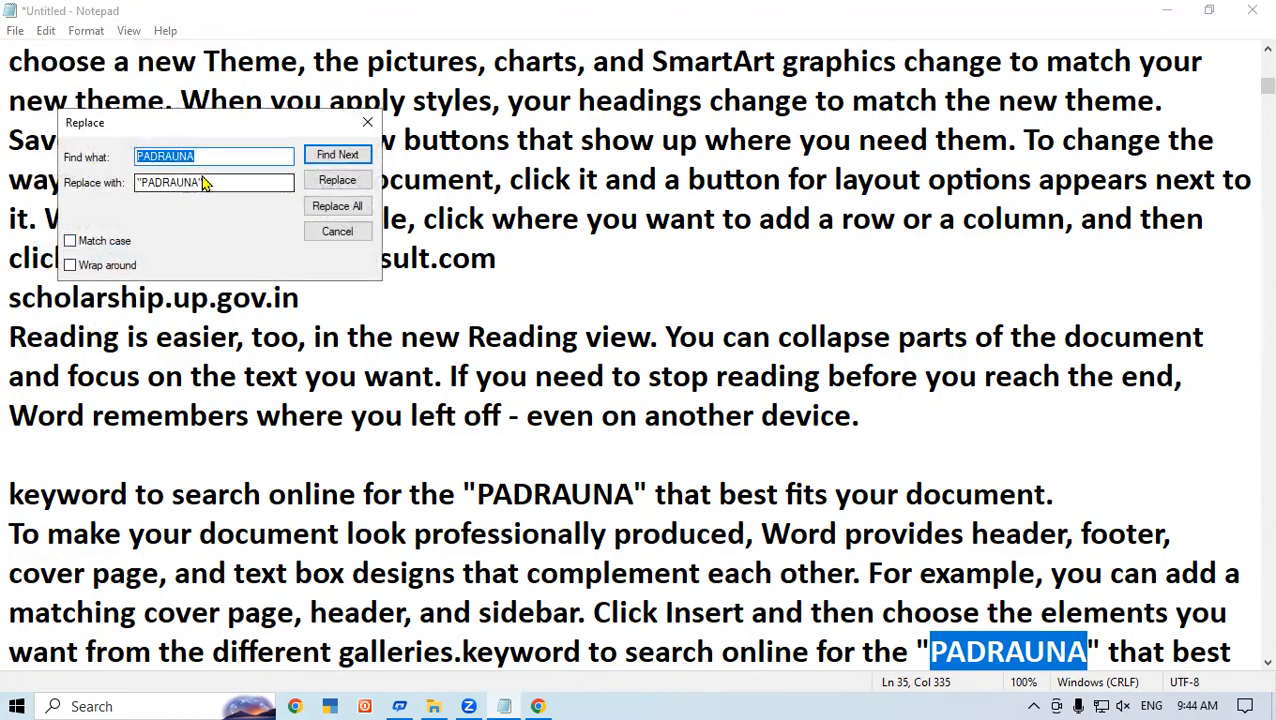
left_click_drag(222, 182, 137, 190)
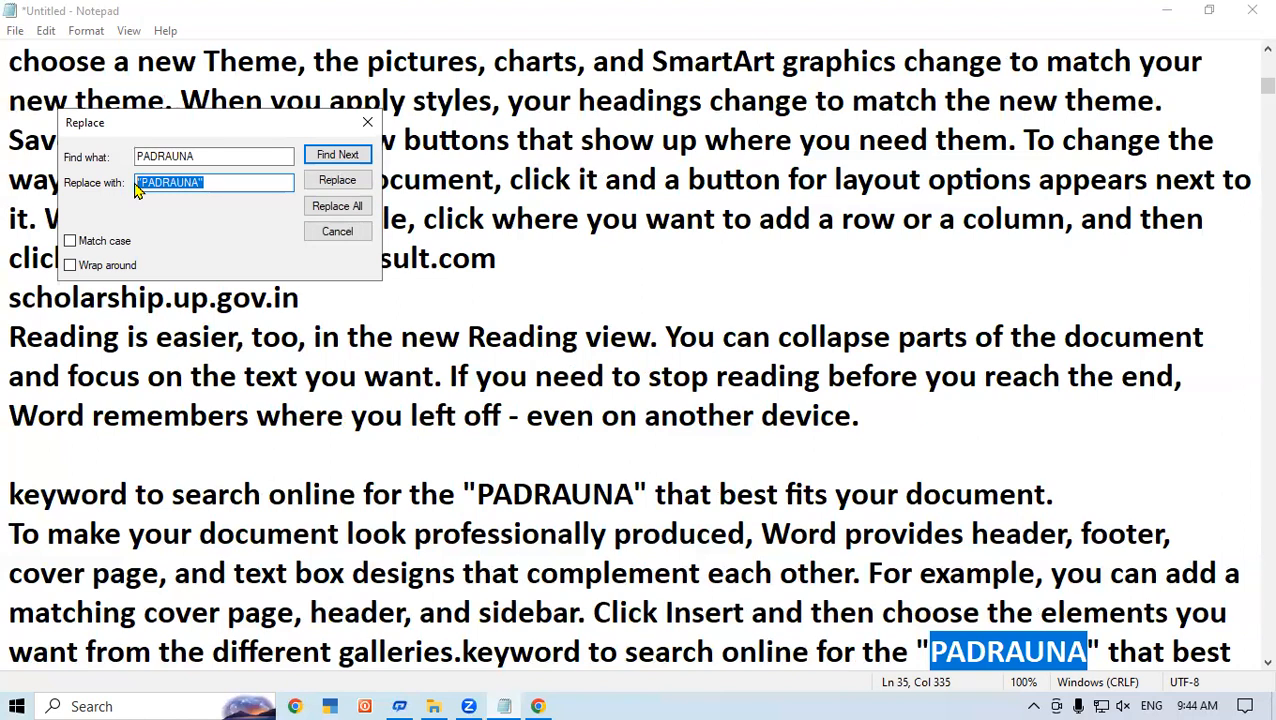
left_click(367, 122)
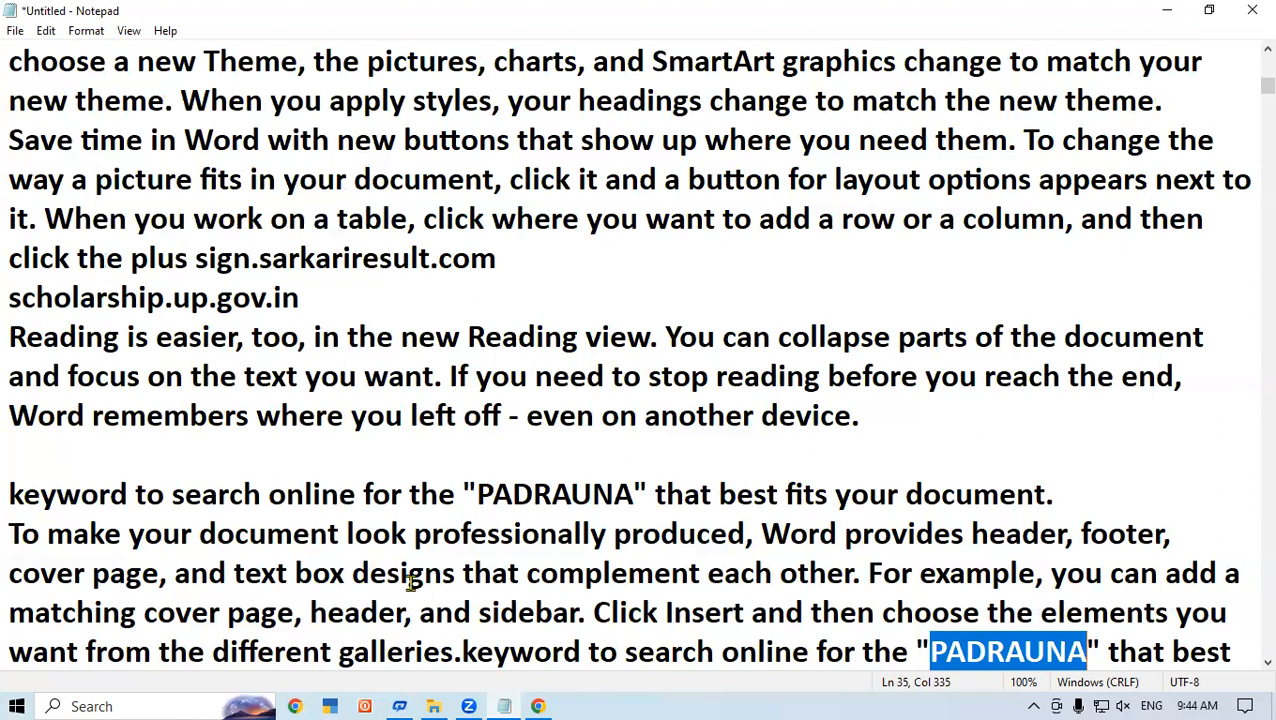
- Turn off Word Wrap for the text and check the availability of the Go To command
left_click(1142, 438)
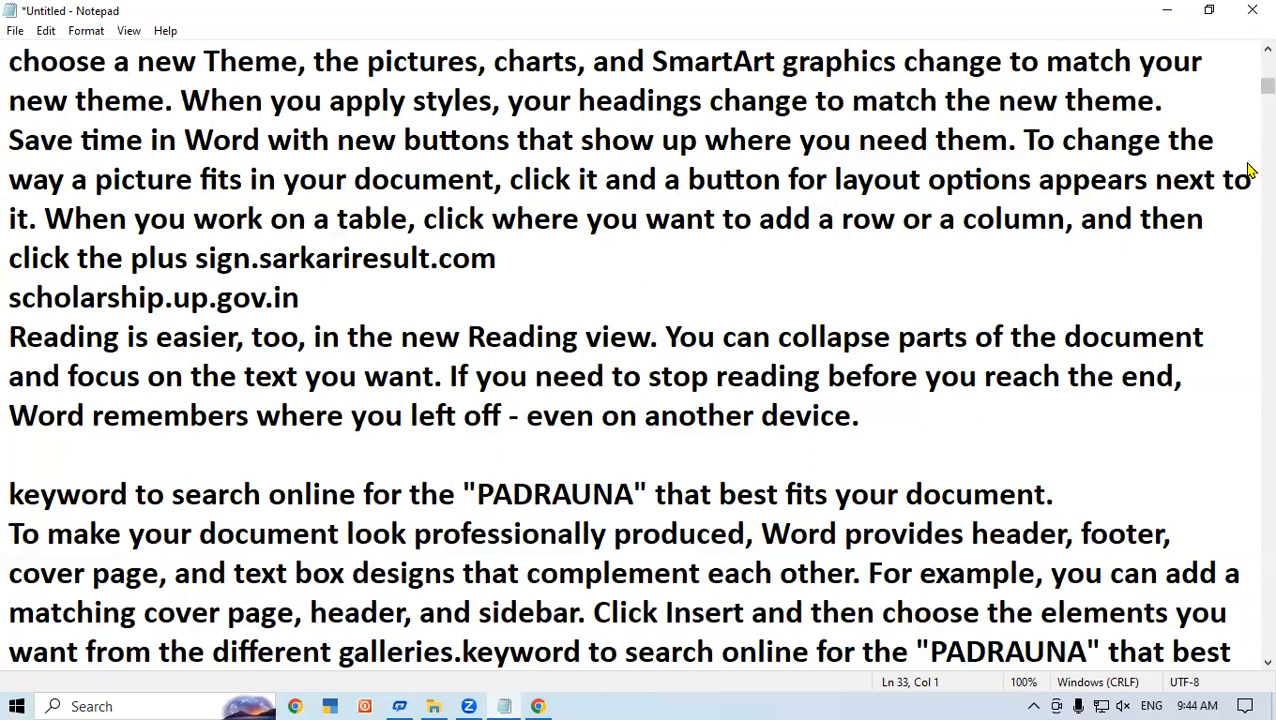
left_click_drag(1267, 89, 1267, 52)
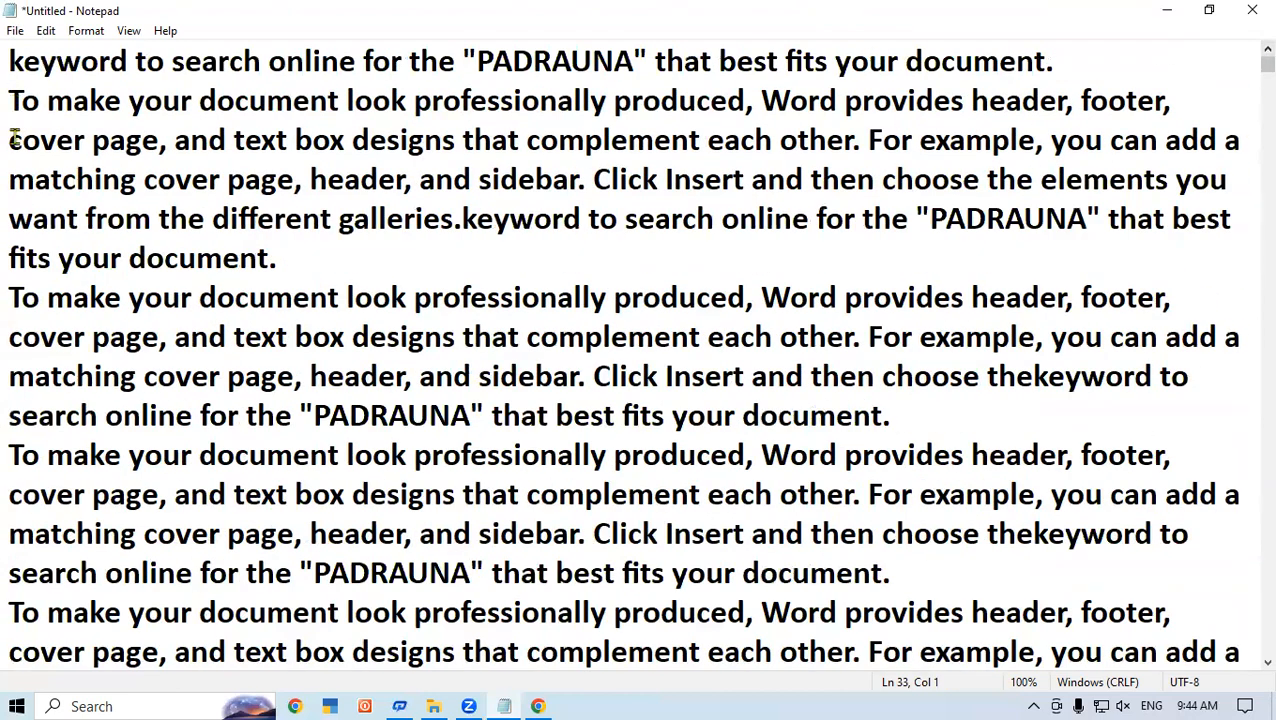
left_click(46, 30)
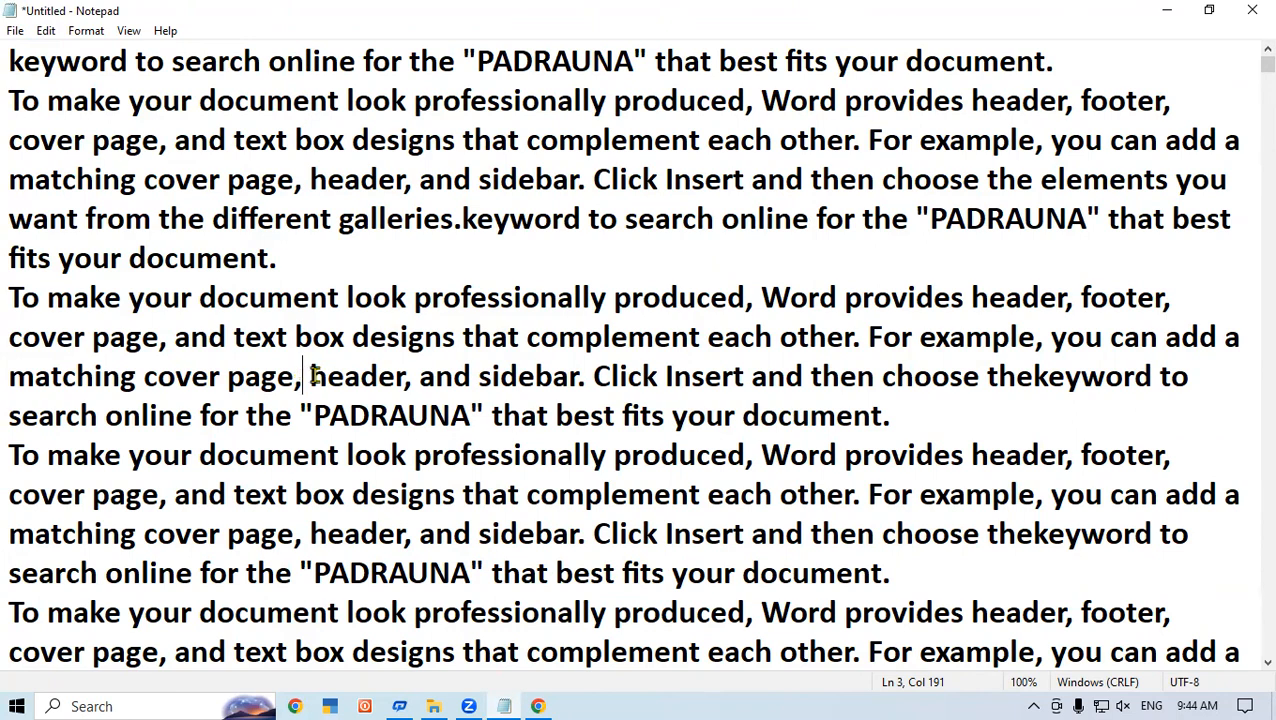
left_click(87, 31)
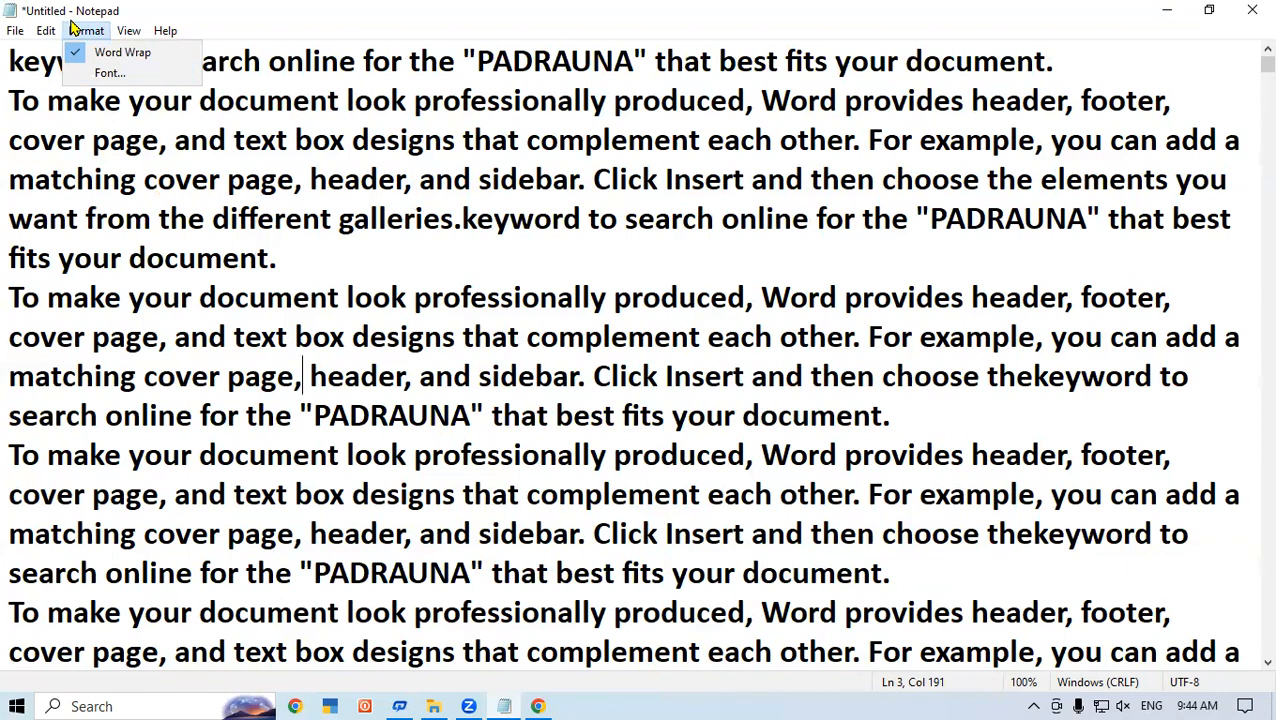
left_click(80, 50)
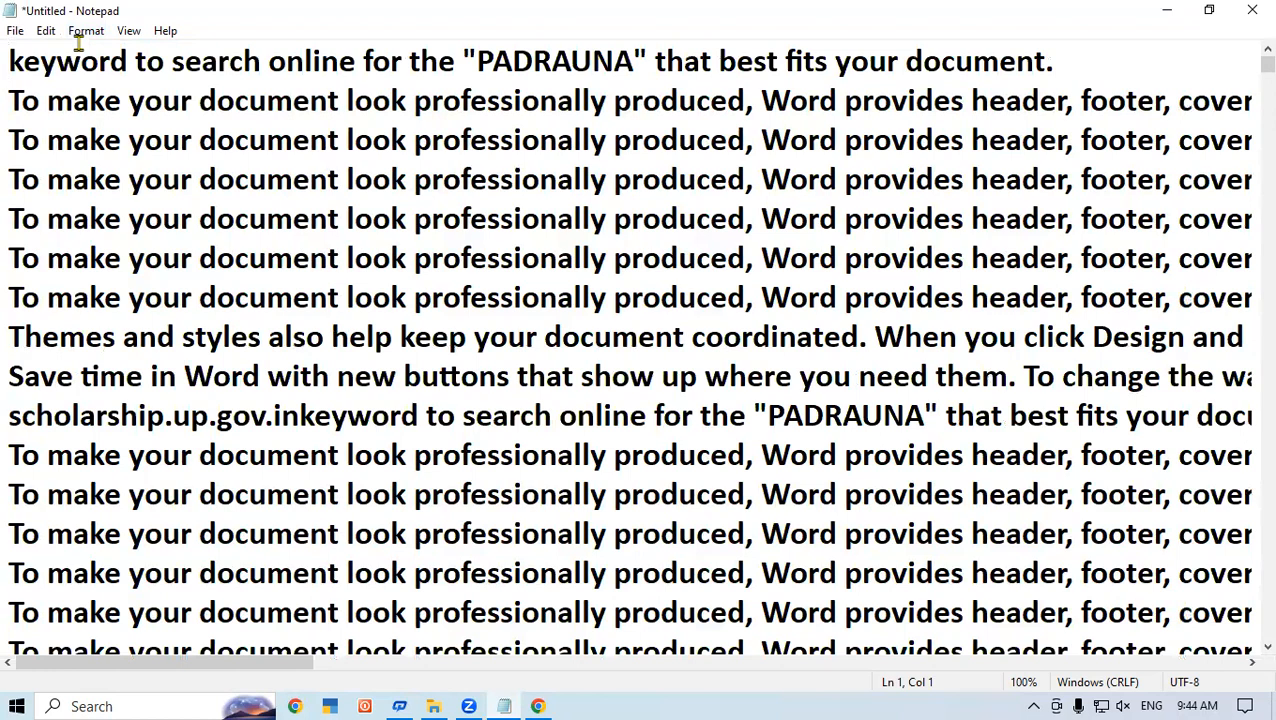
left_click(50, 32)
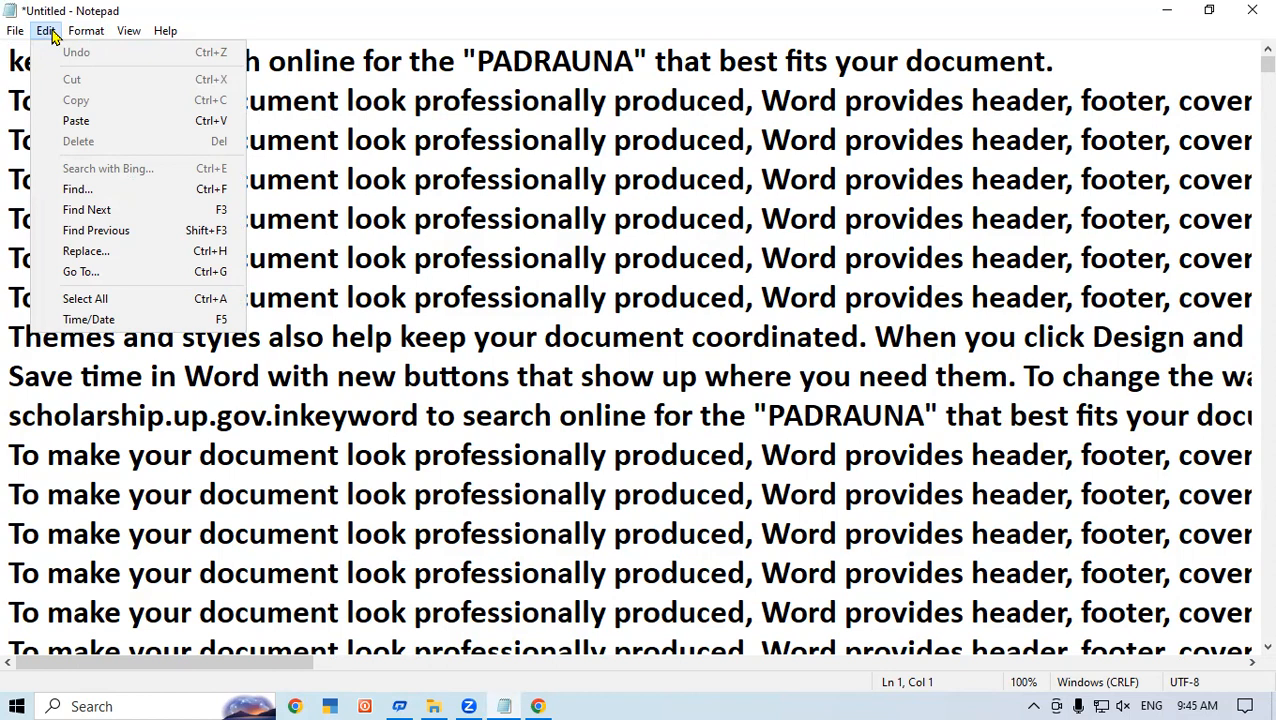
mouse_move(86, 30)
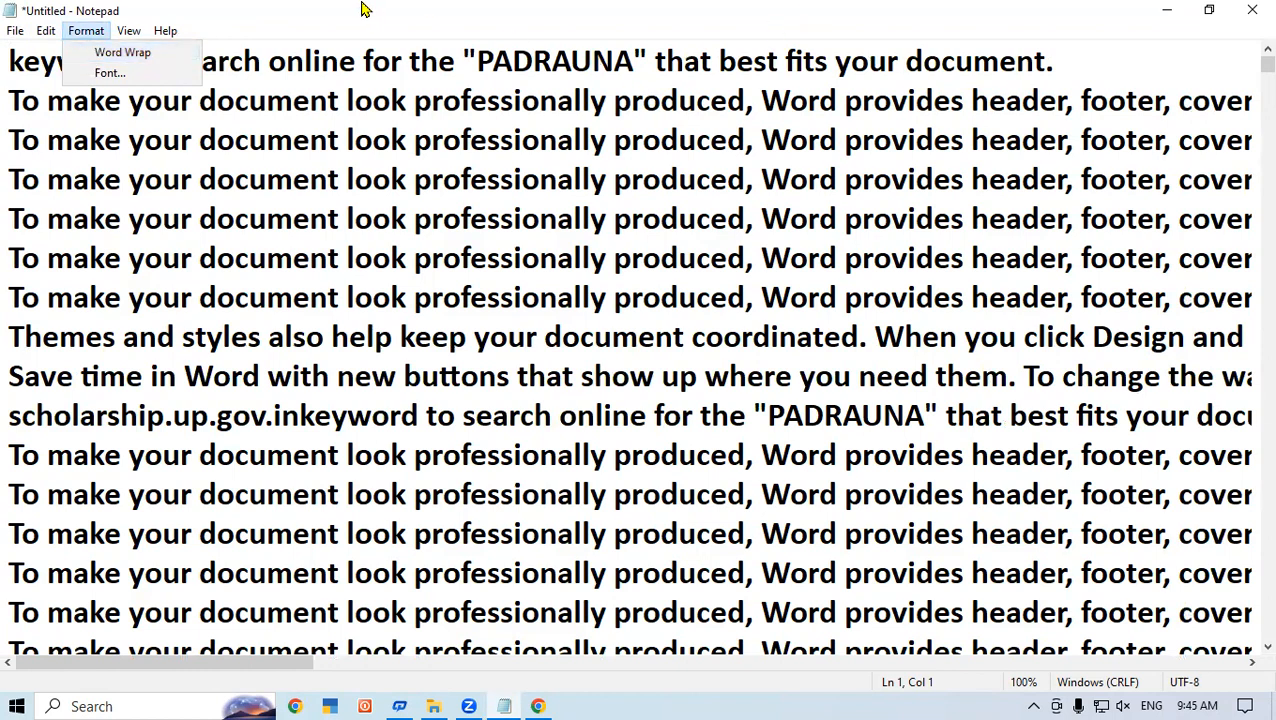
- Turn Word Wrap on and back off, and check the availability of the Go To command
left_click(103, 51)
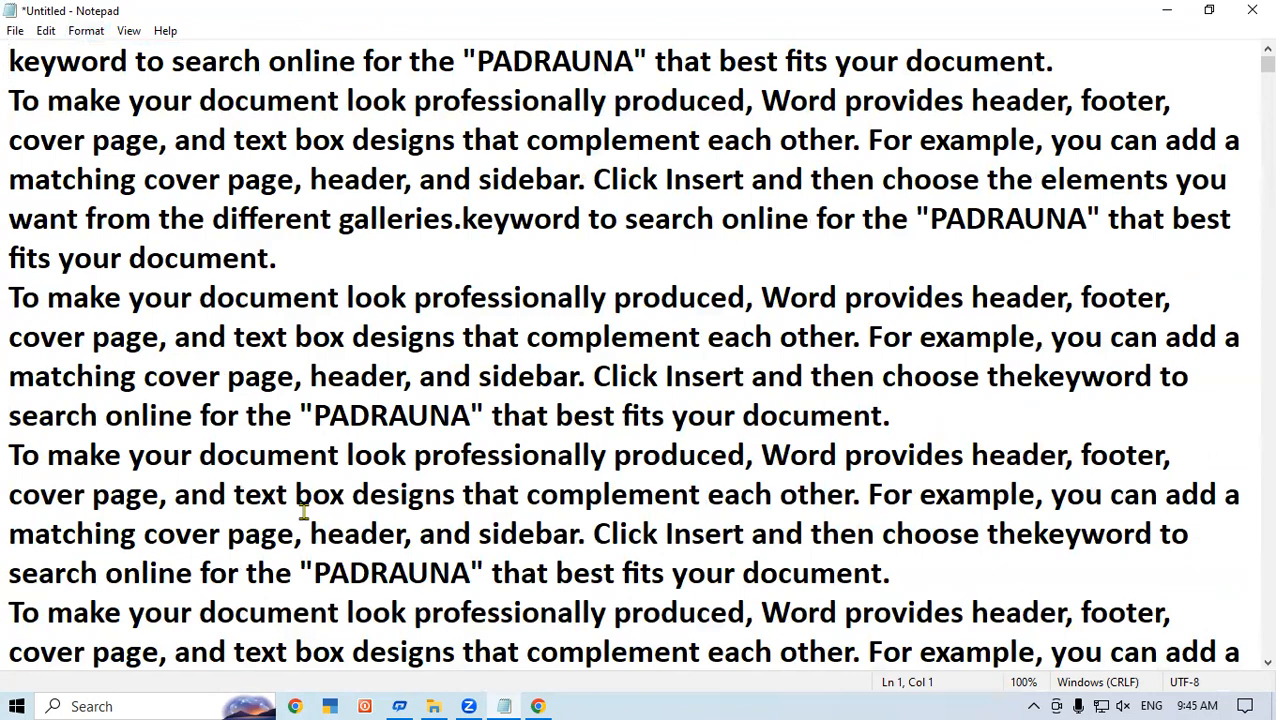
left_click(40, 32)
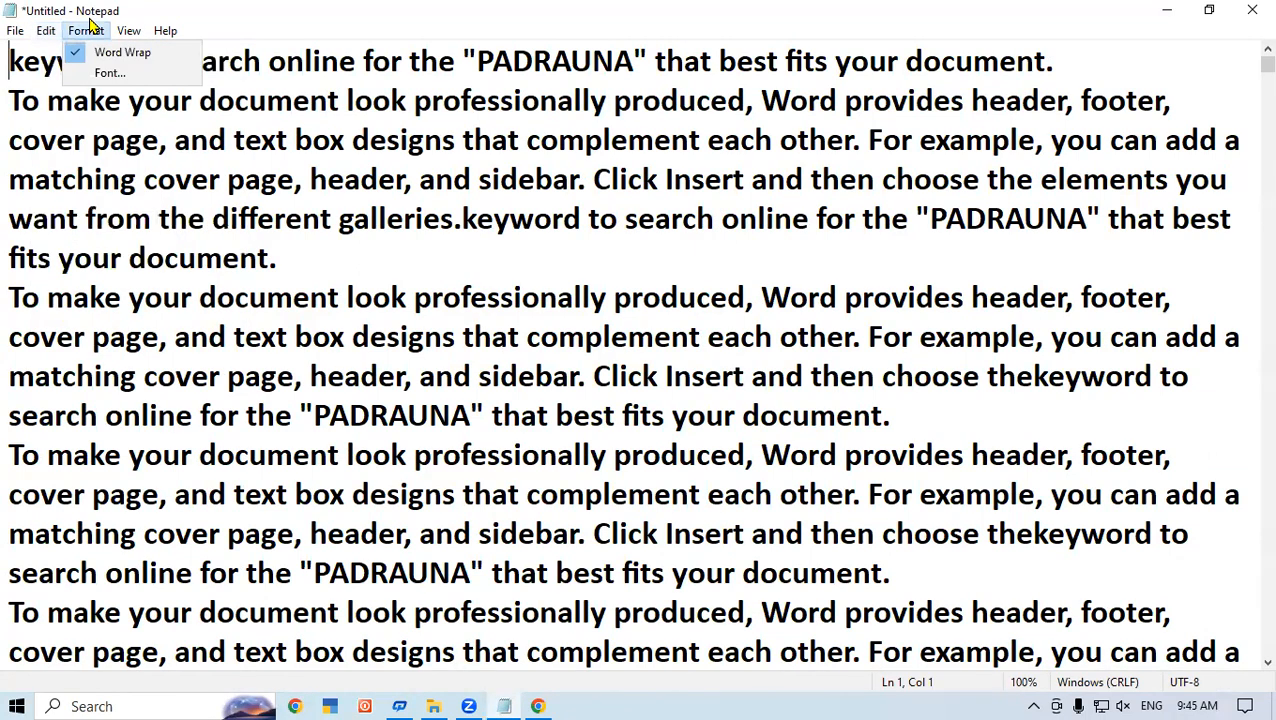
left_click(97, 52)
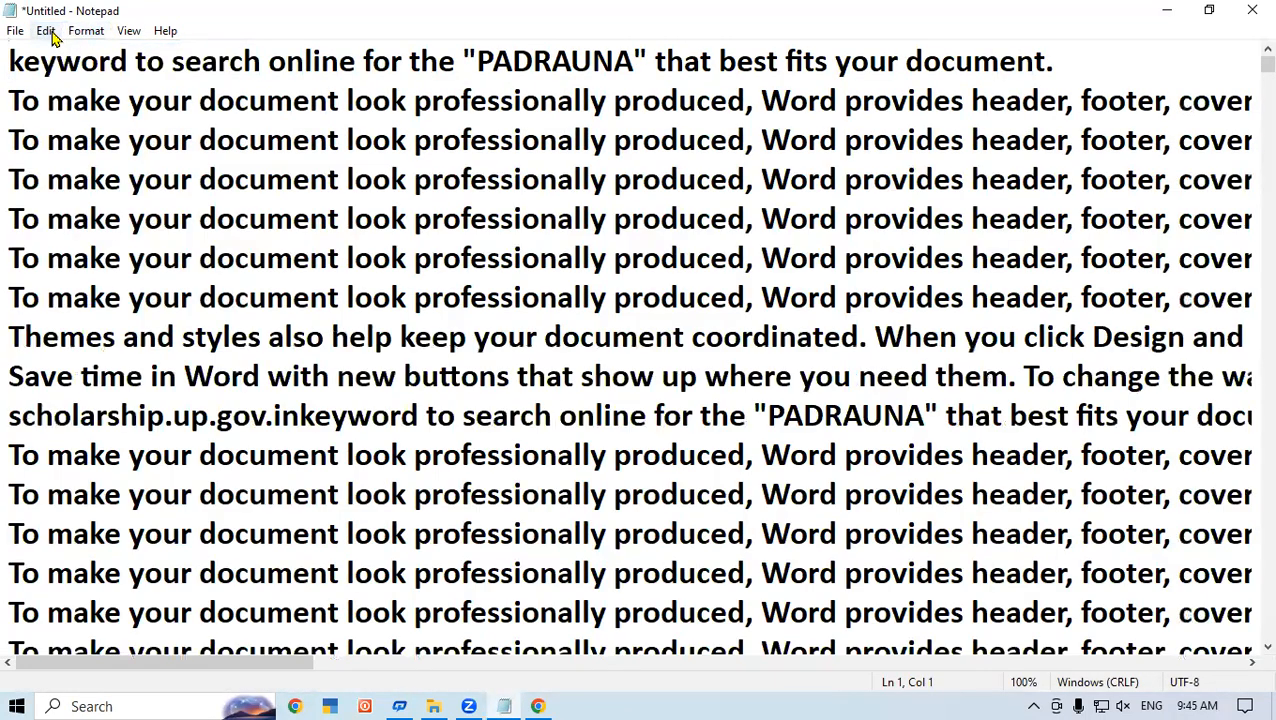
left_click(50, 34)
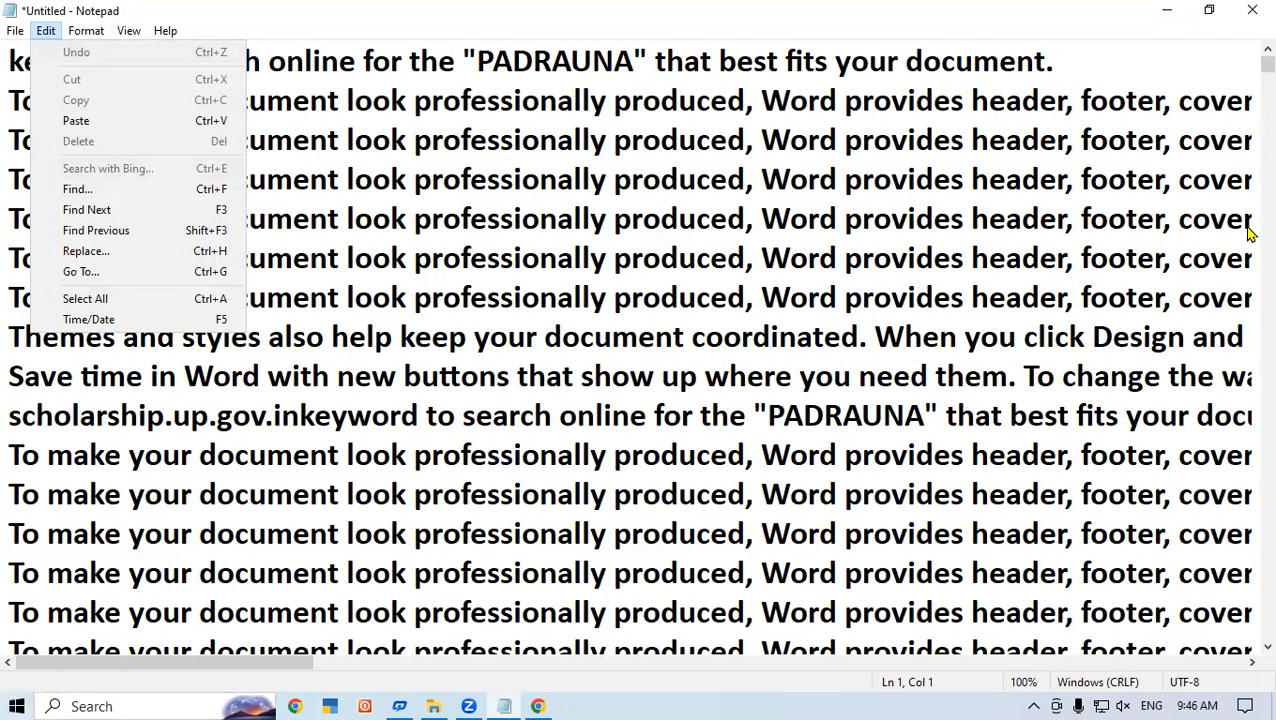
left_click(1248, 72)
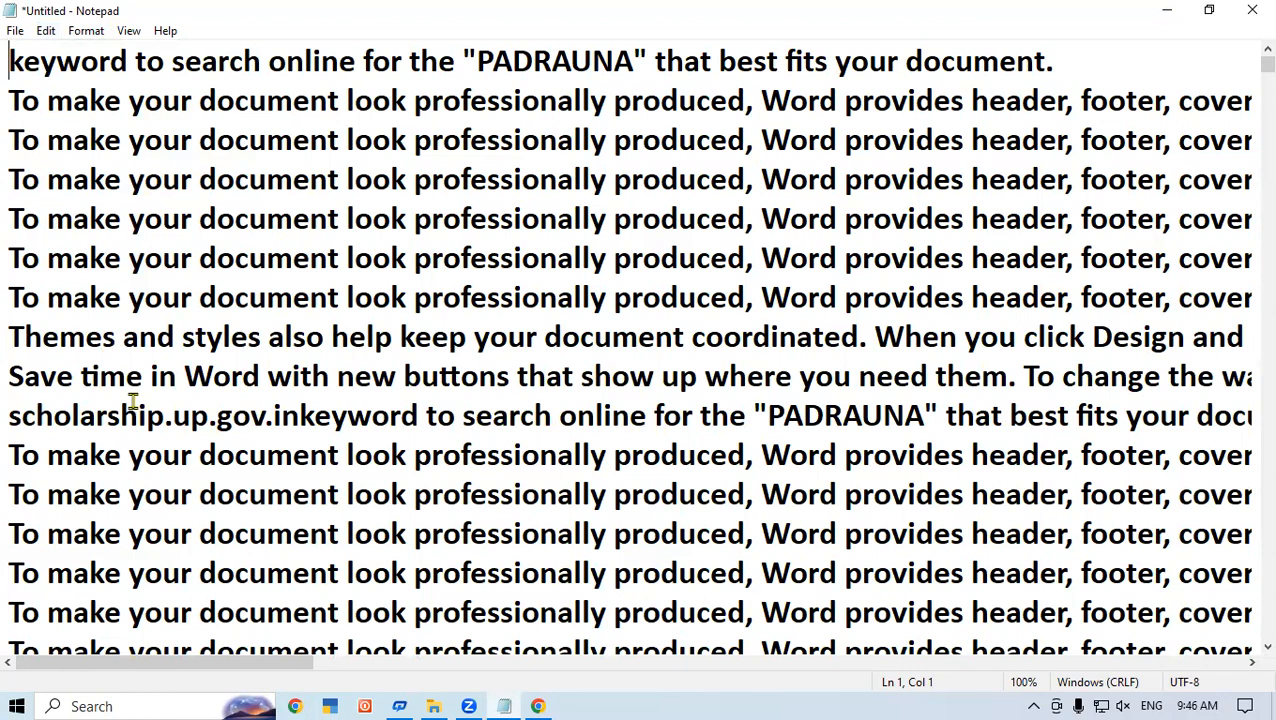
- Go to line 4 of the text with the Go To command
key("ctrl+g")
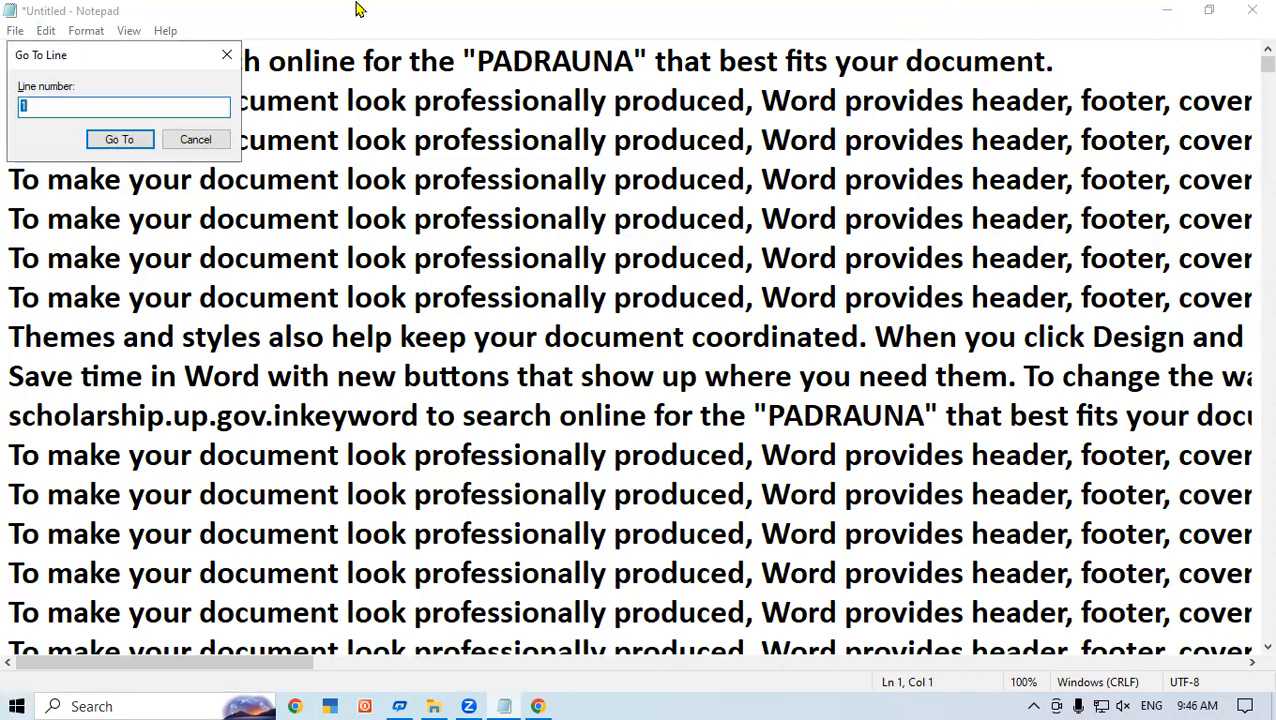
left_click_drag(131, 66, 694, 186)
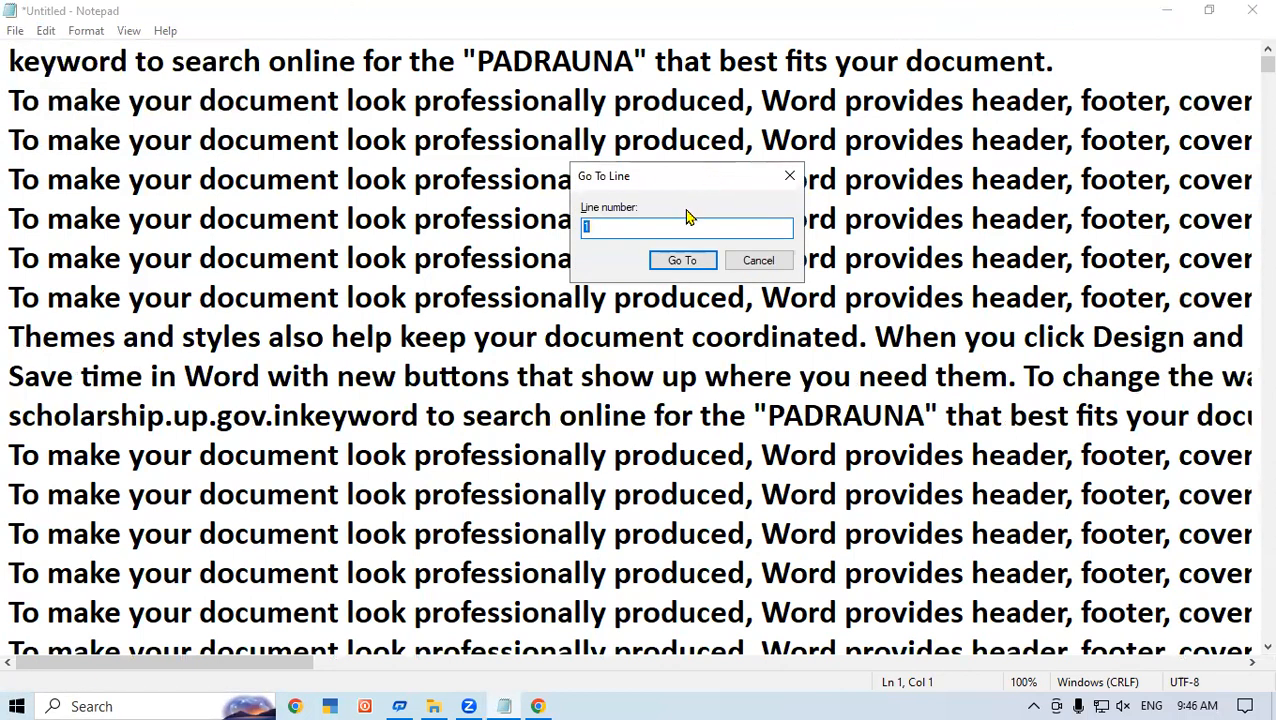
type("4")
left_click(689, 260)
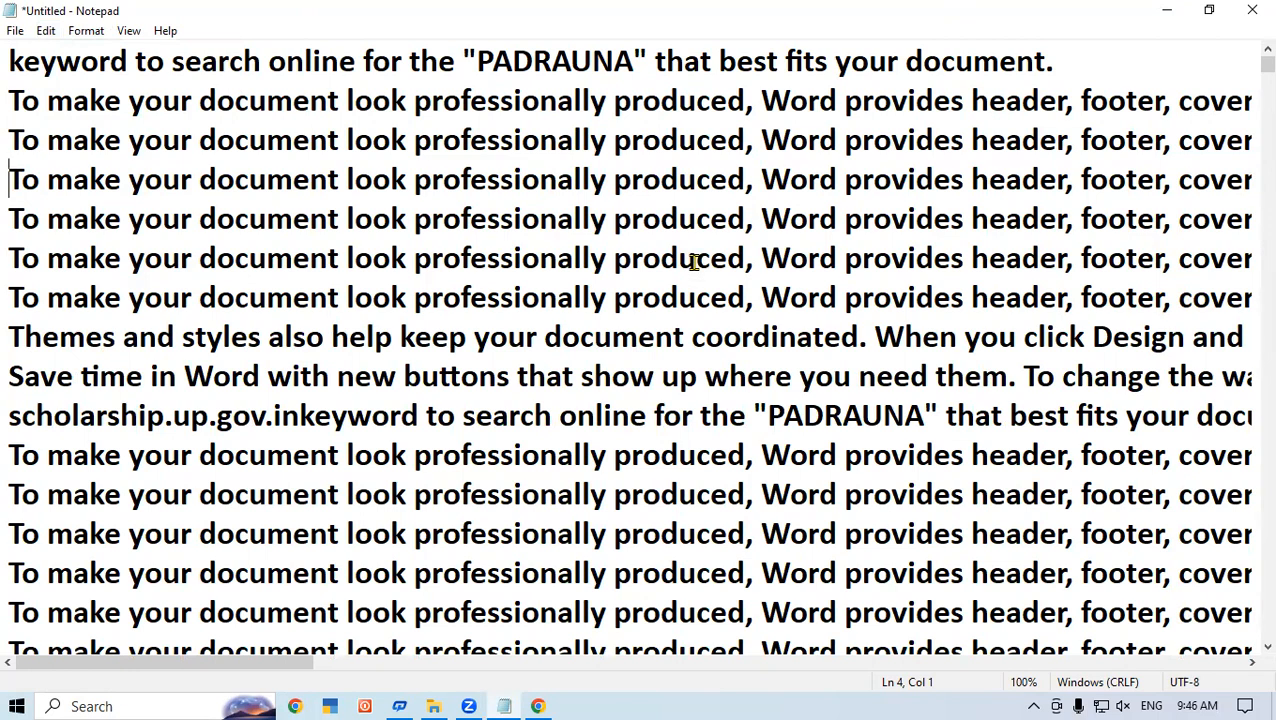
- Return the cursor to the start of the text and go to line 10 with the Go To command
left_click(14, 47)
key("ctrl+g")
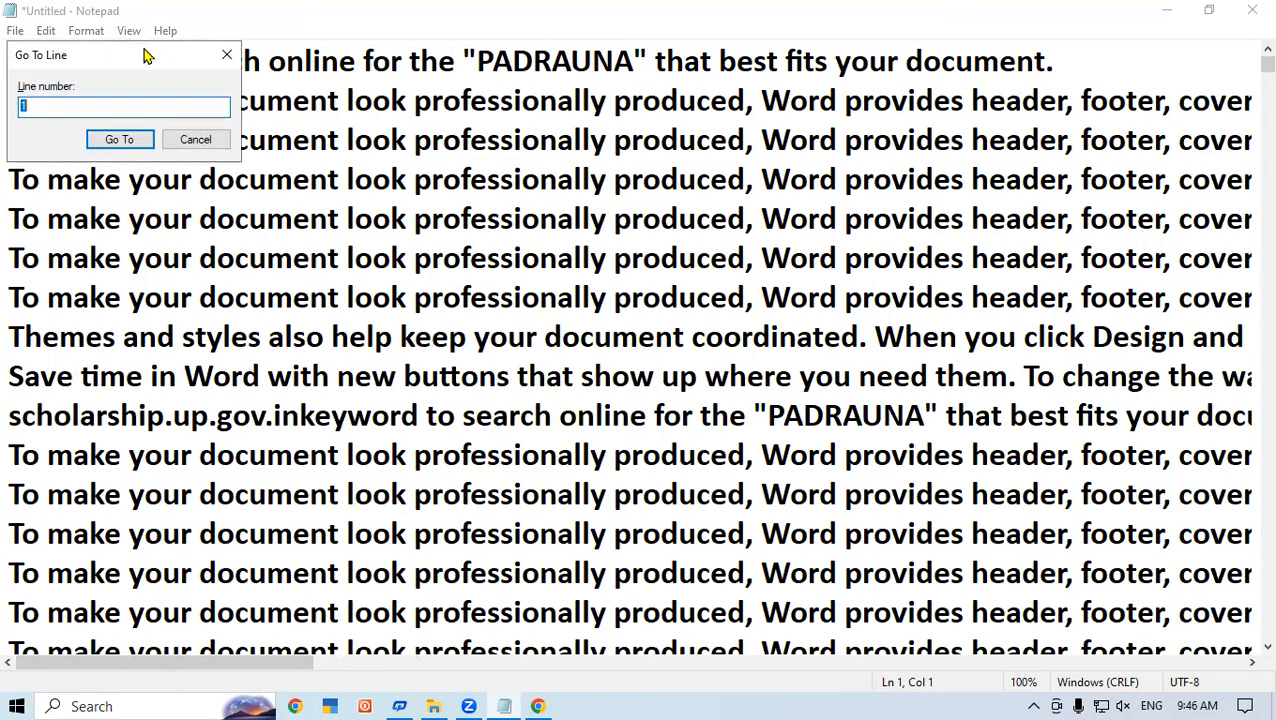
left_click_drag(143, 55, 775, 131)
type("10")
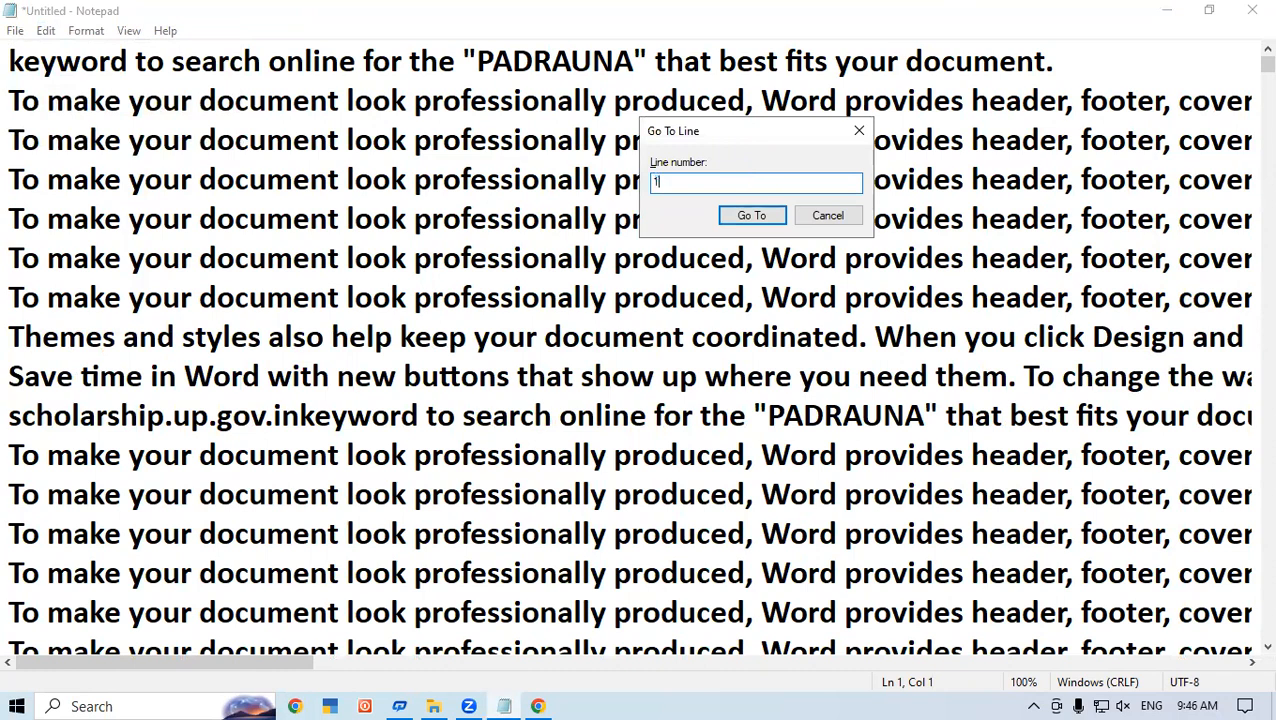
left_click(752, 216)
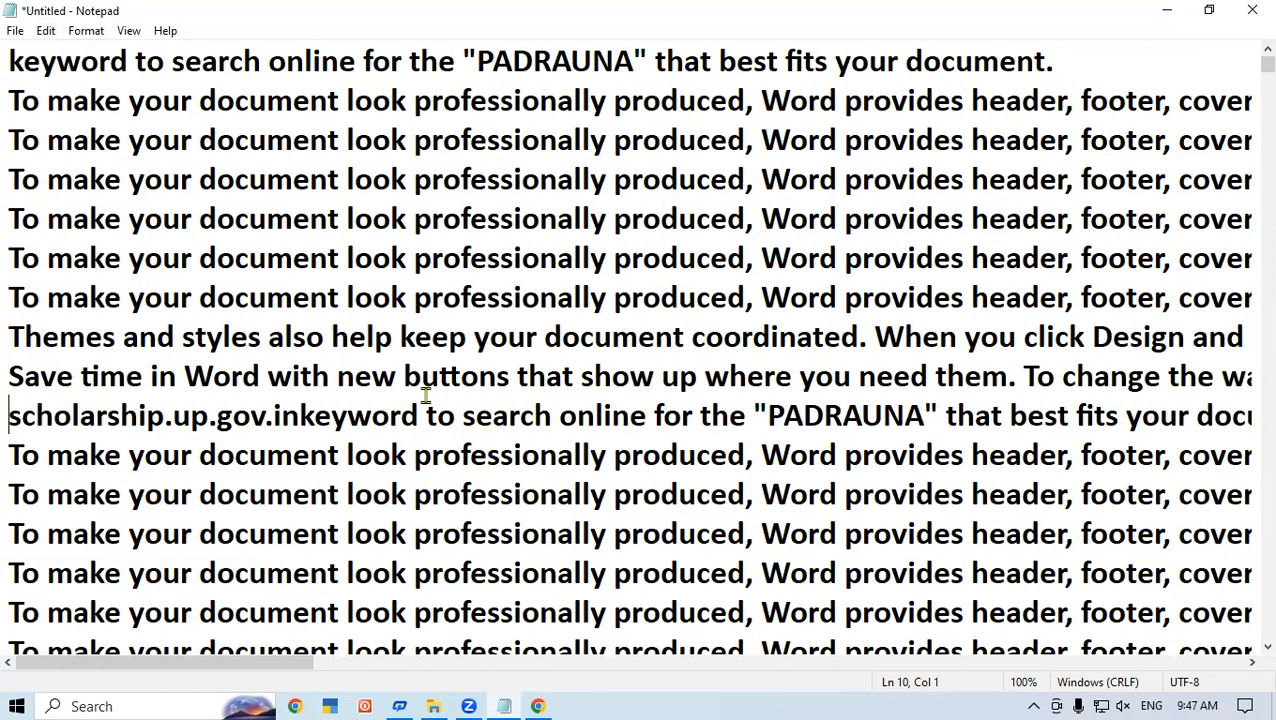
- Place the cursor after "keep your" in line 8 and extend the selection character by character over " documen"
left_click_drag(447, 410, 513, 456)
left_click(513, 456)
left_click(577, 415)
left_click(601, 413, "shift")
left_click(537, 337)
key("shift+Right")
key("shift+Right")
key("shift+Right")
key("shift+Right")
key("shift+Right")
key("shift+Right")
key("shift+Right")
key("shift+Right")
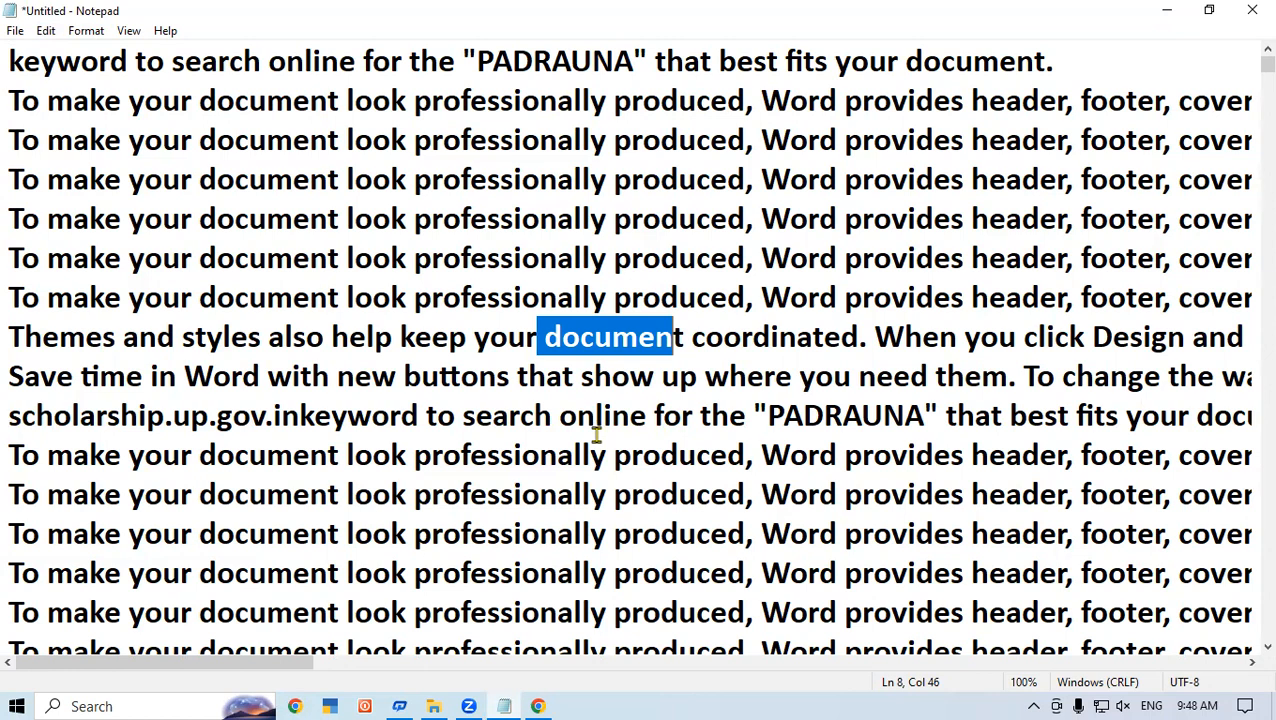
- Zoom the text in to 500%, zoom out to 460%, and restore the default zoom
scroll(596, 434, "up", 4, "ctrl")
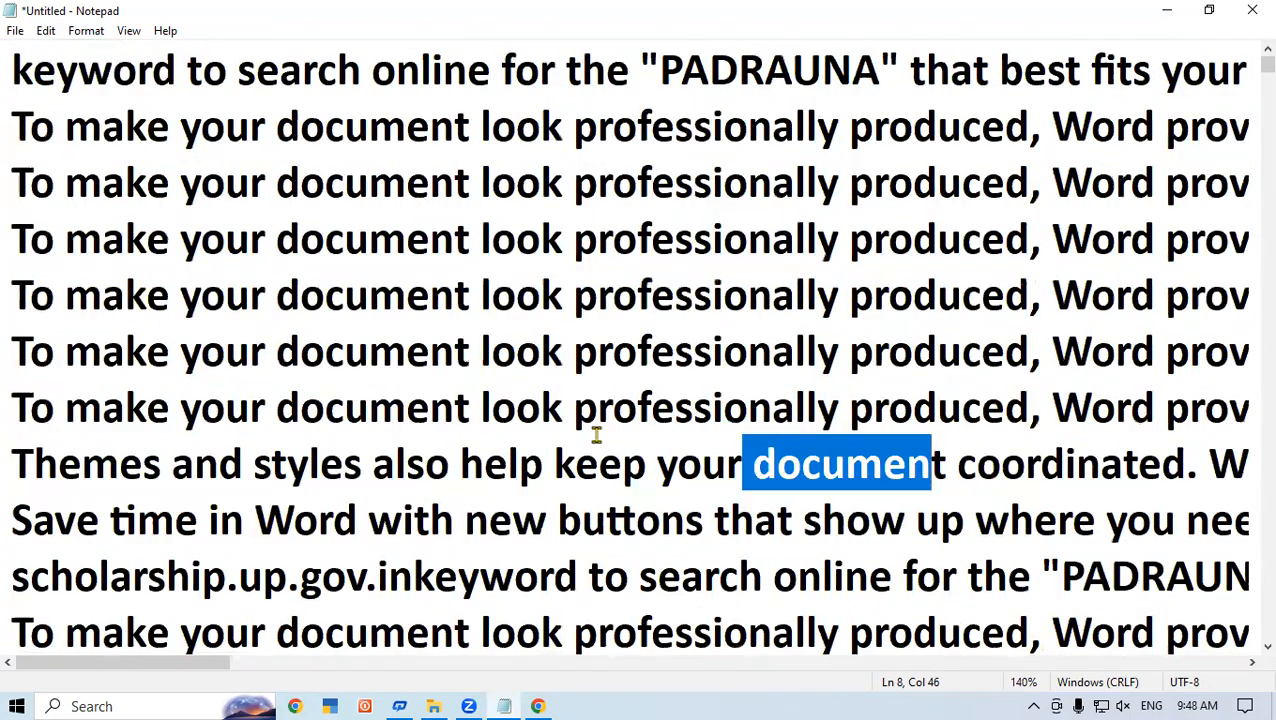
scroll(596, 434, "up", 3, "ctrl")
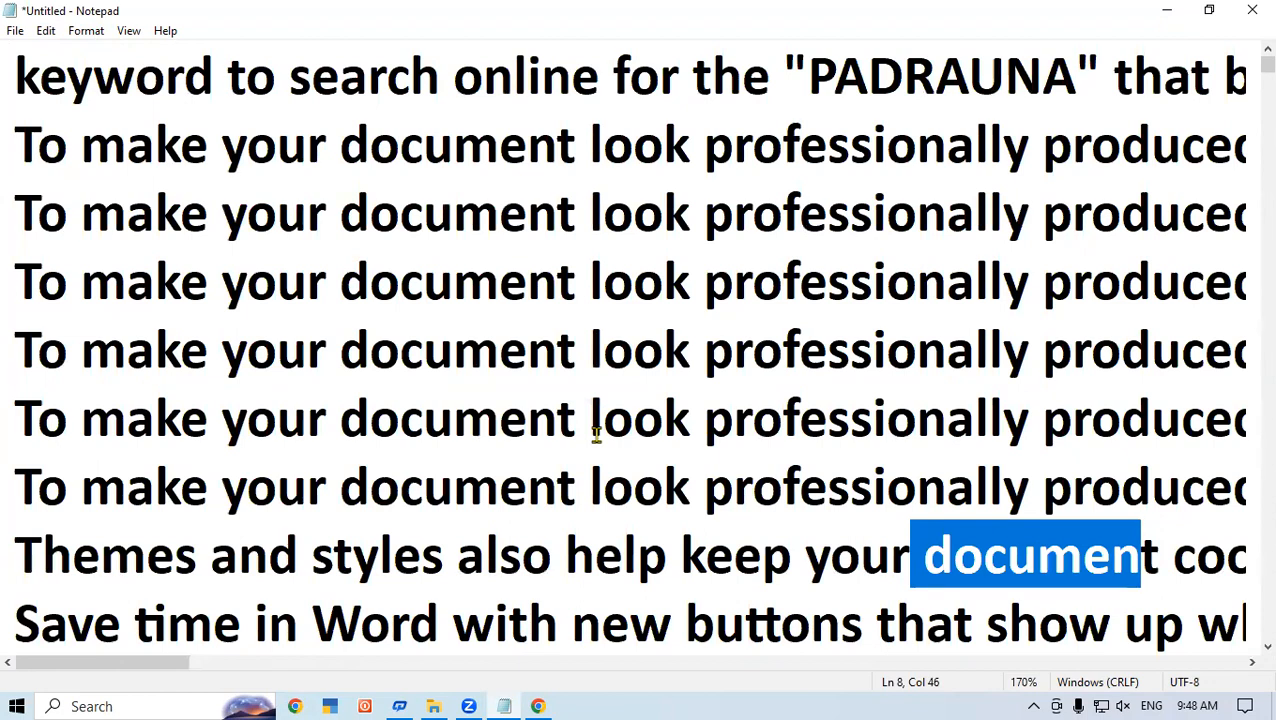
scroll(596, 434, "up", 7, "ctrl")
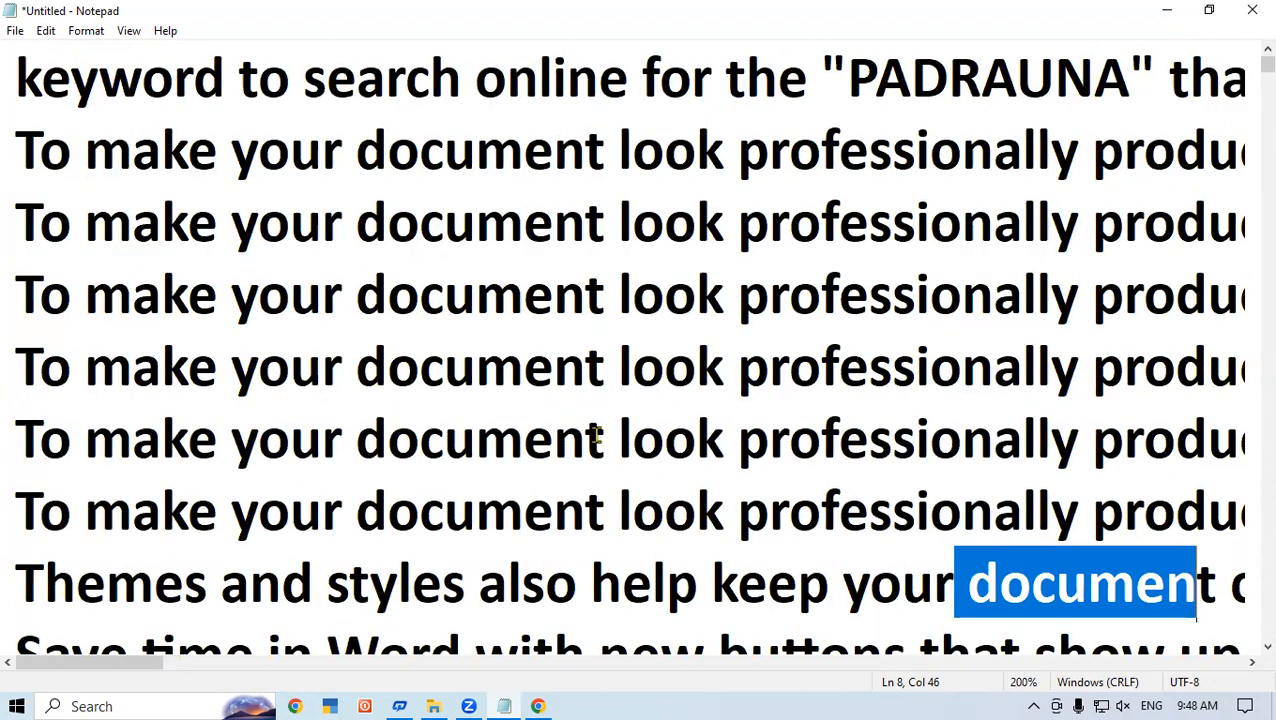
scroll(596, 434, "up", 15, "ctrl")
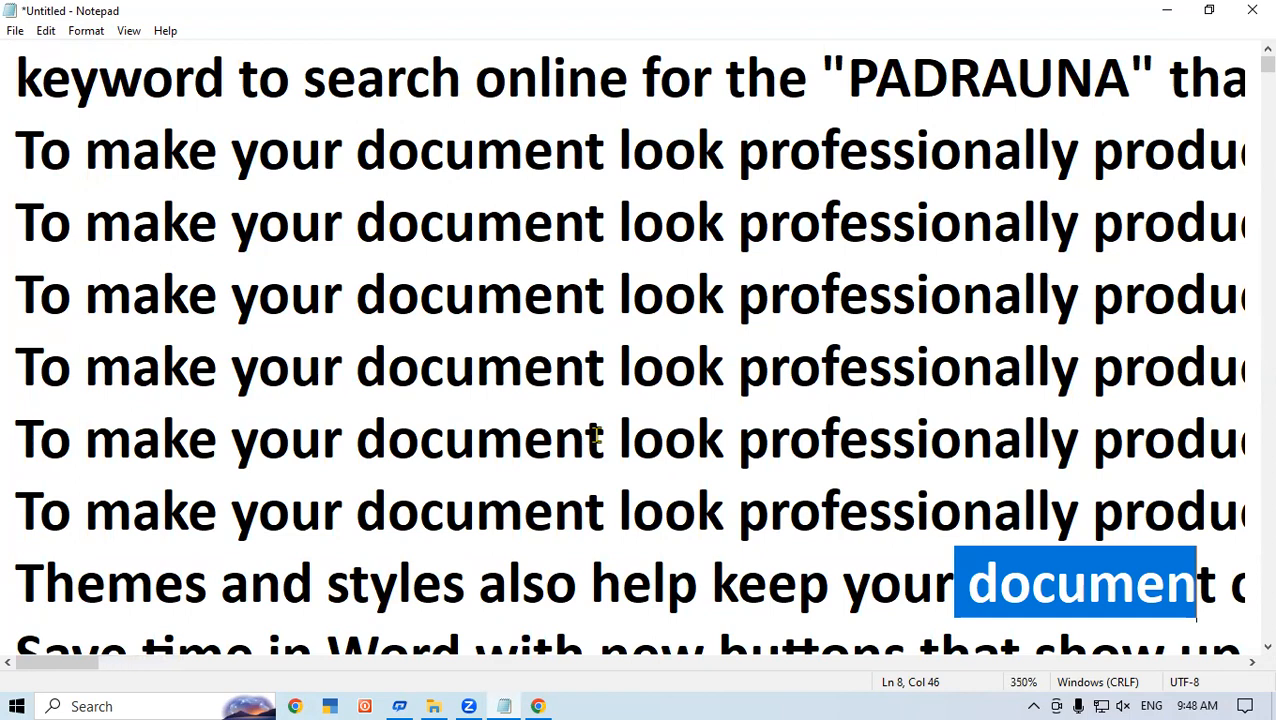
scroll(596, 434, "up", 11, "ctrl")
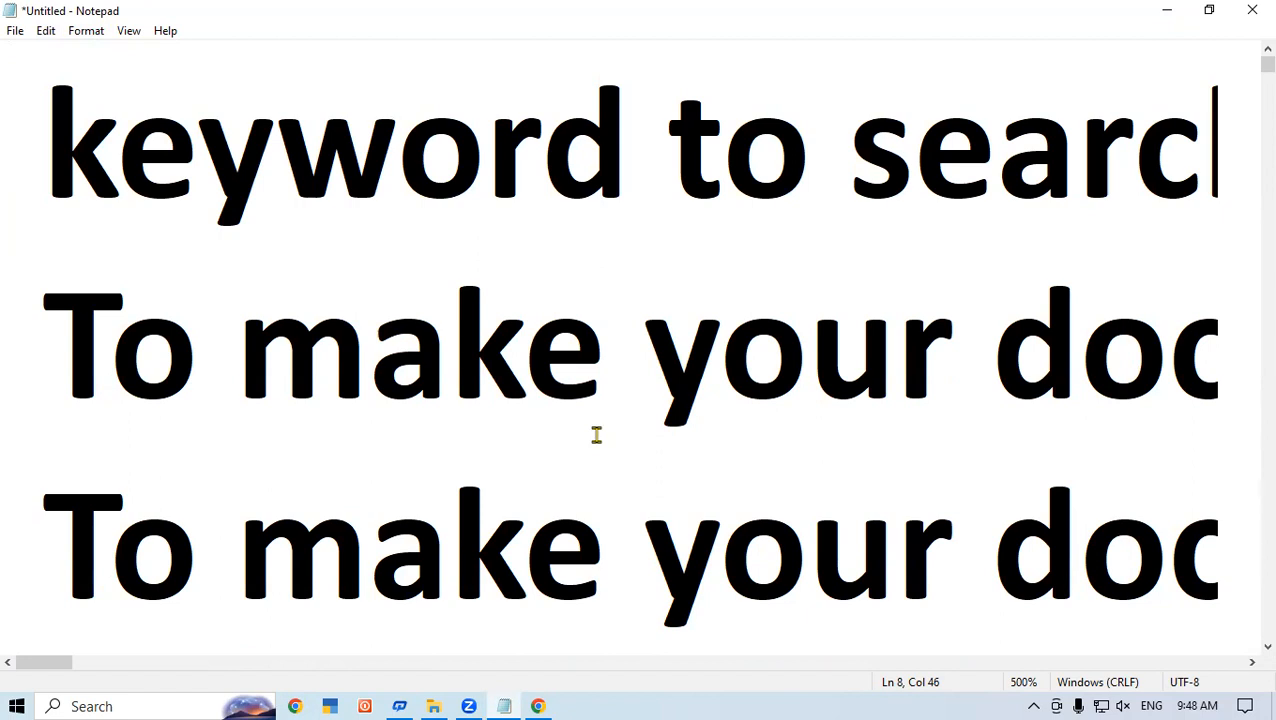
scroll(596, 434, "down", 4)
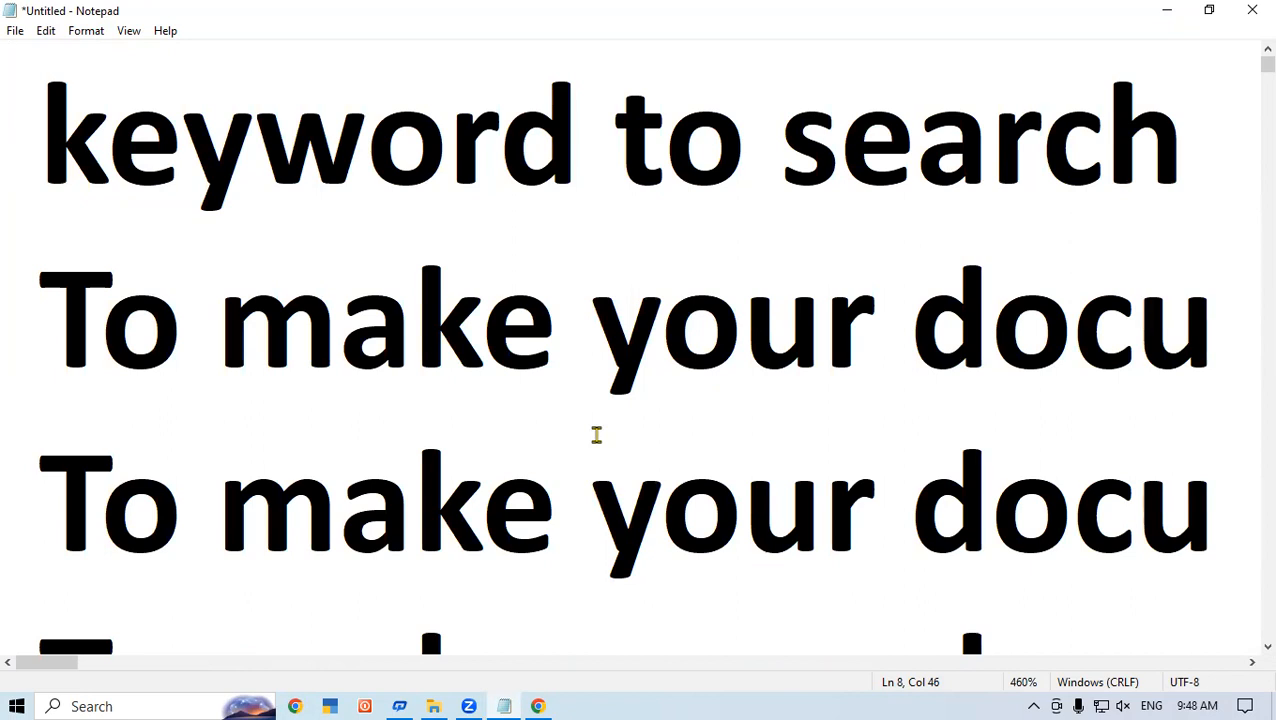
key("ctrl+0")
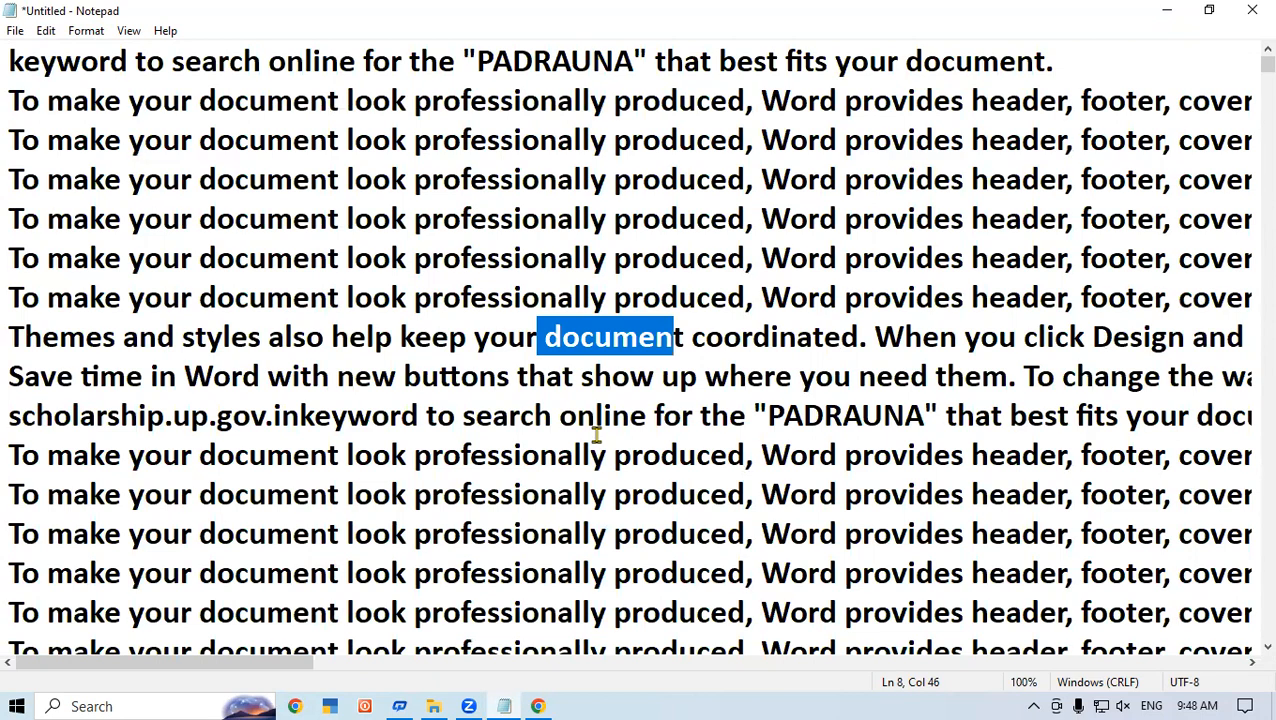
- Magnify the text to 500% once more and reset the zoom to 100%
scroll(596, 434, "up", 11)
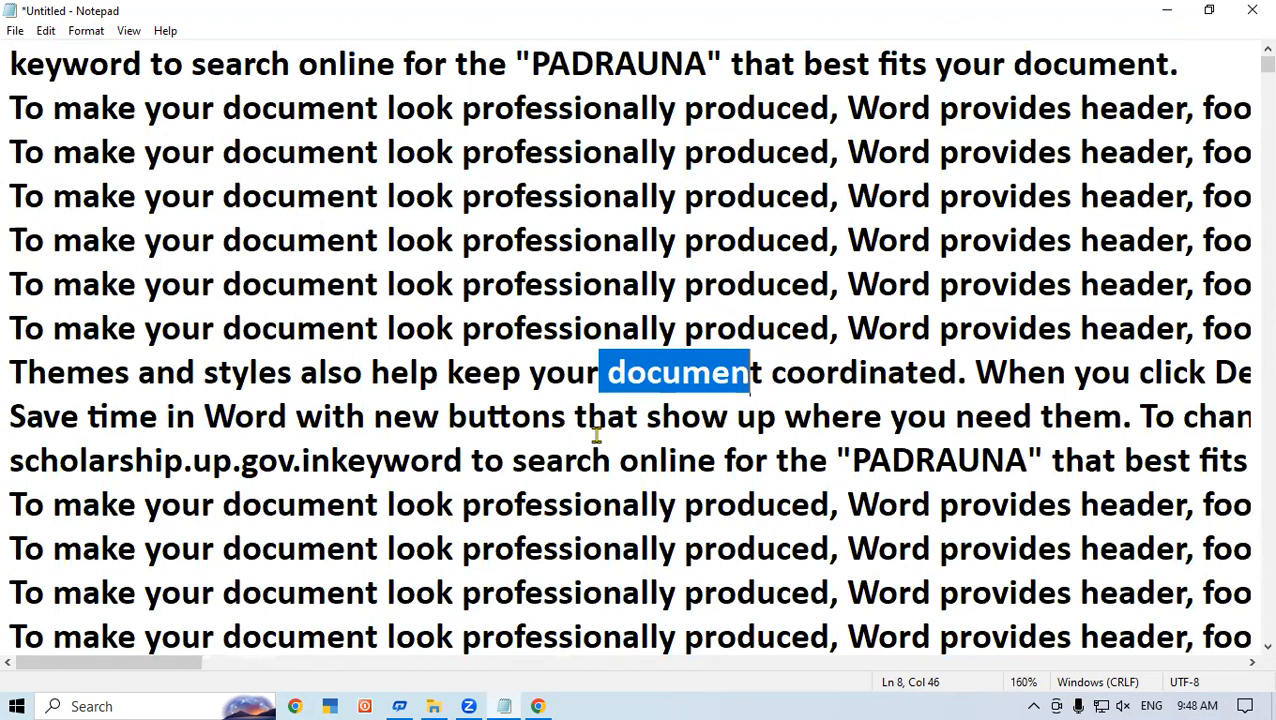
scroll(596, 434, "up", 17)
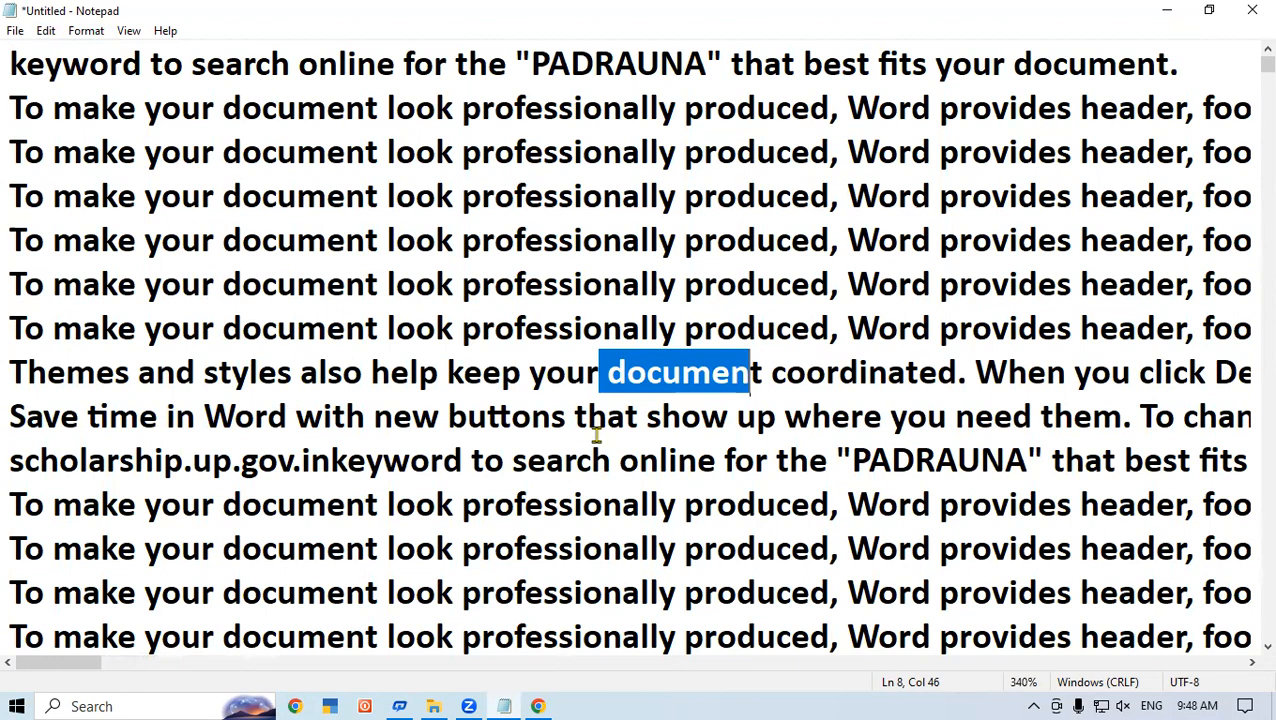
scroll(596, 434, "up", 12)
scroll(596, 434, "up", 5)
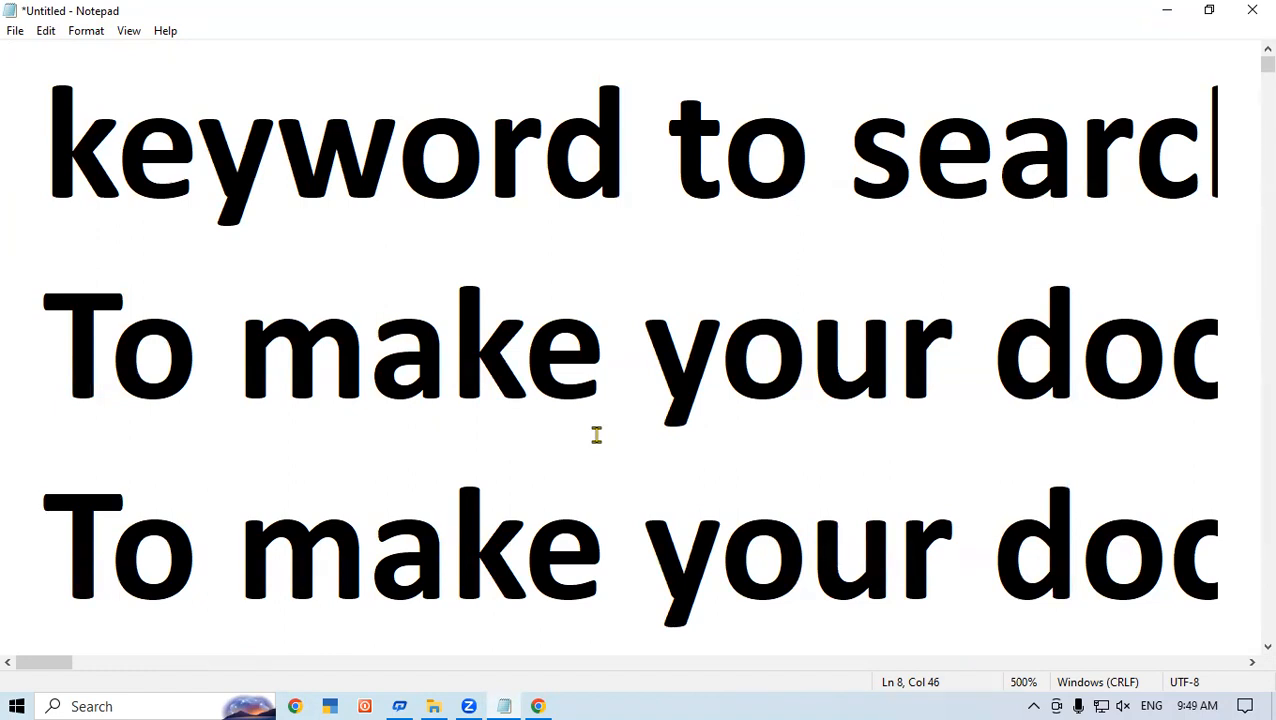
key("ctrl+0")
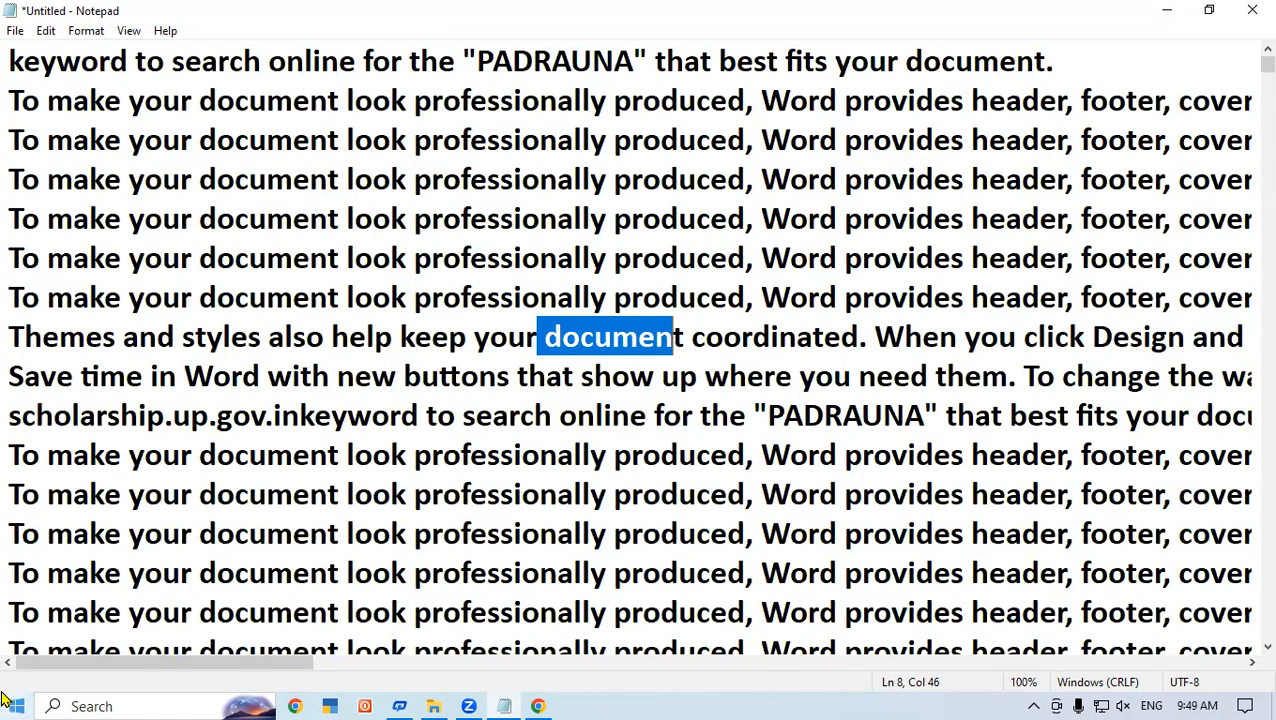
- Select all the text in the document and delete it
left_click(218, 179)
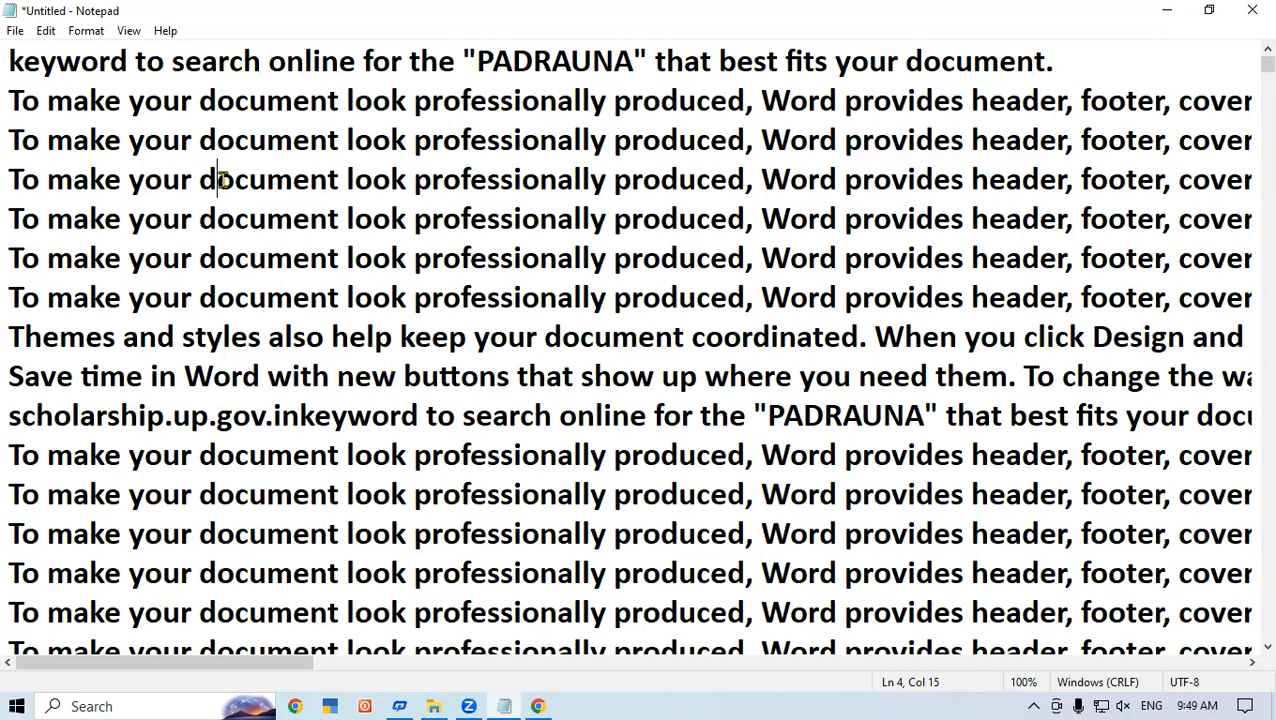
left_click(46, 31)
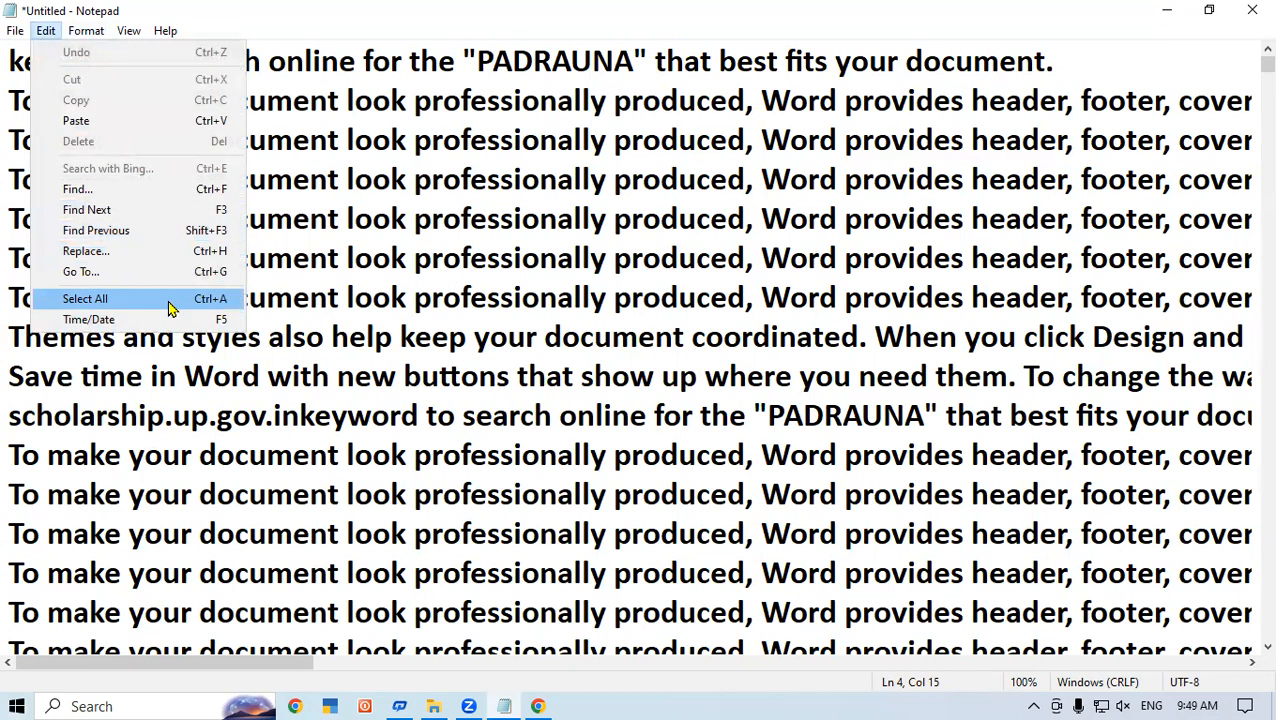
left_click(690, 415)
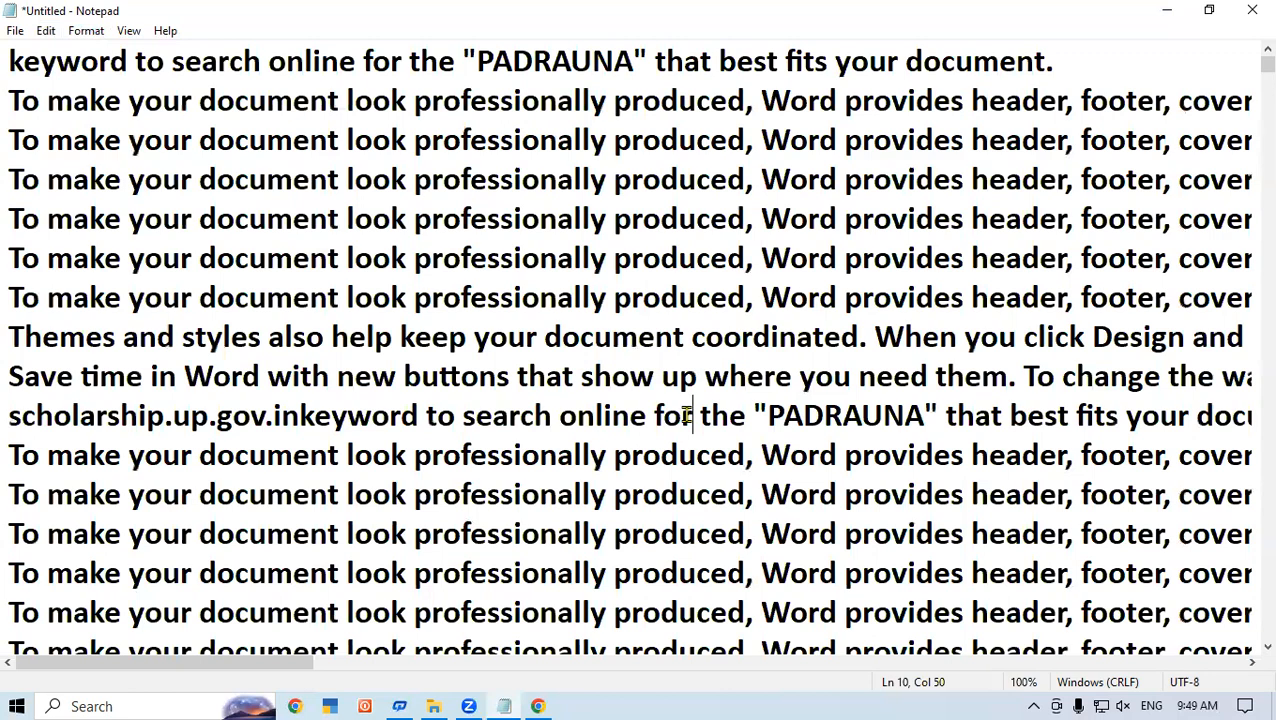
key("ctrl+a")
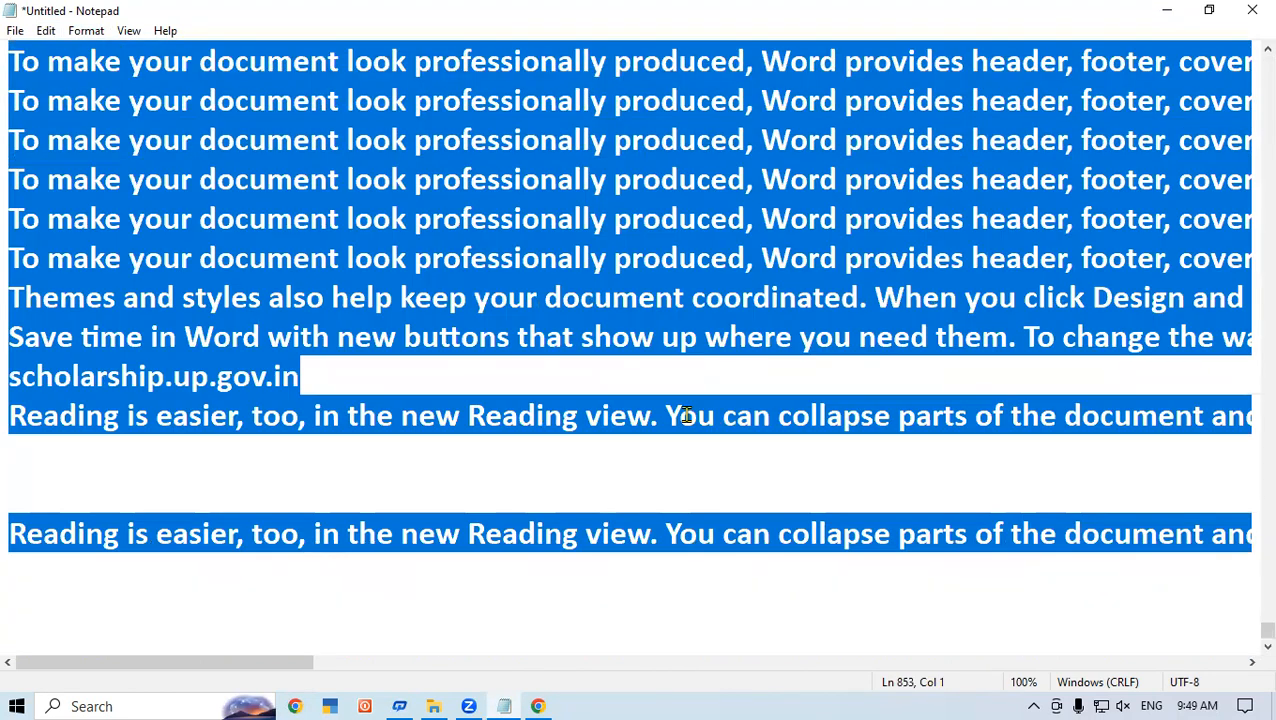
key("Delete")
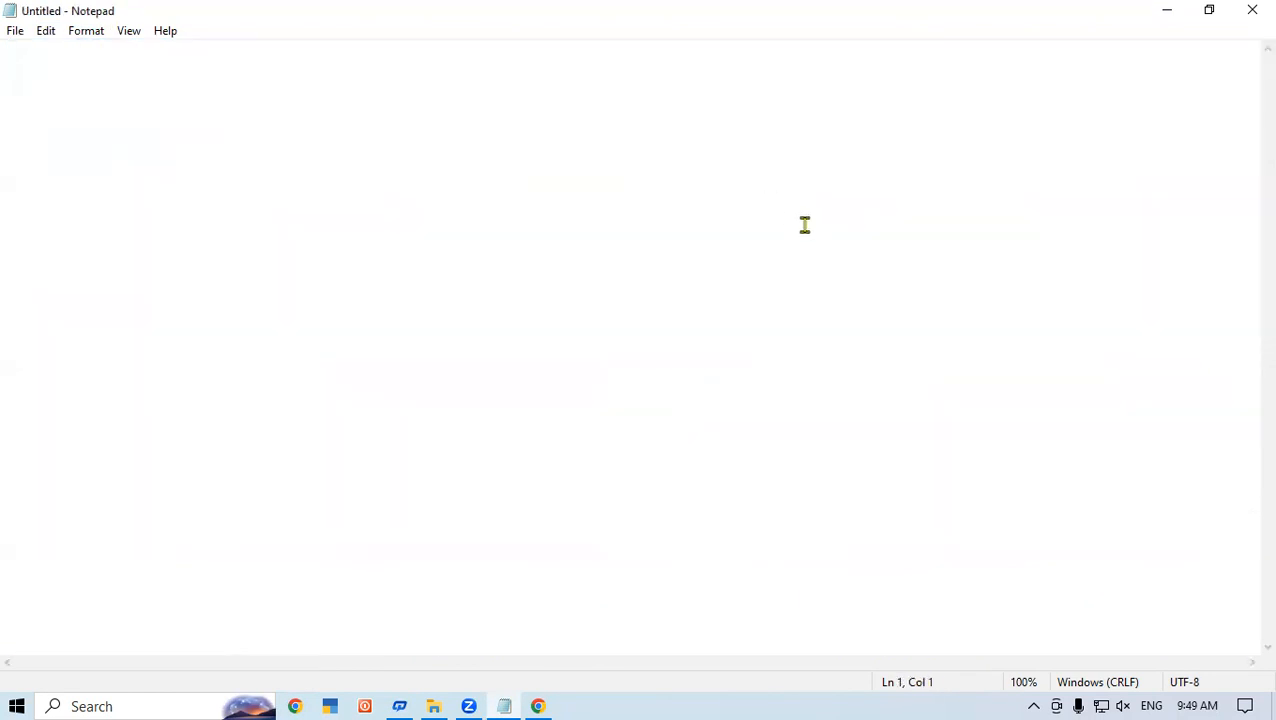
- Look at the Time/Date command, review the computer's Date and Time settings in Control Panel, and close Control Panel
left_click(46, 31)
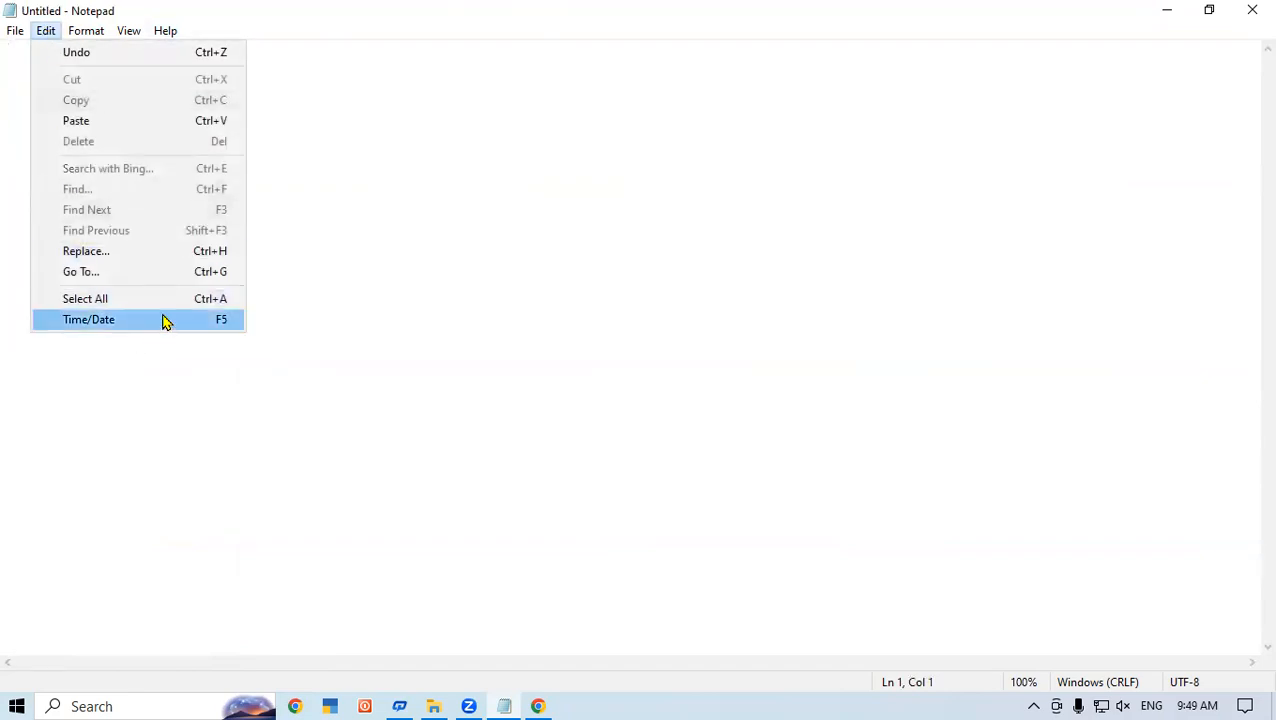
left_click(686, 360)
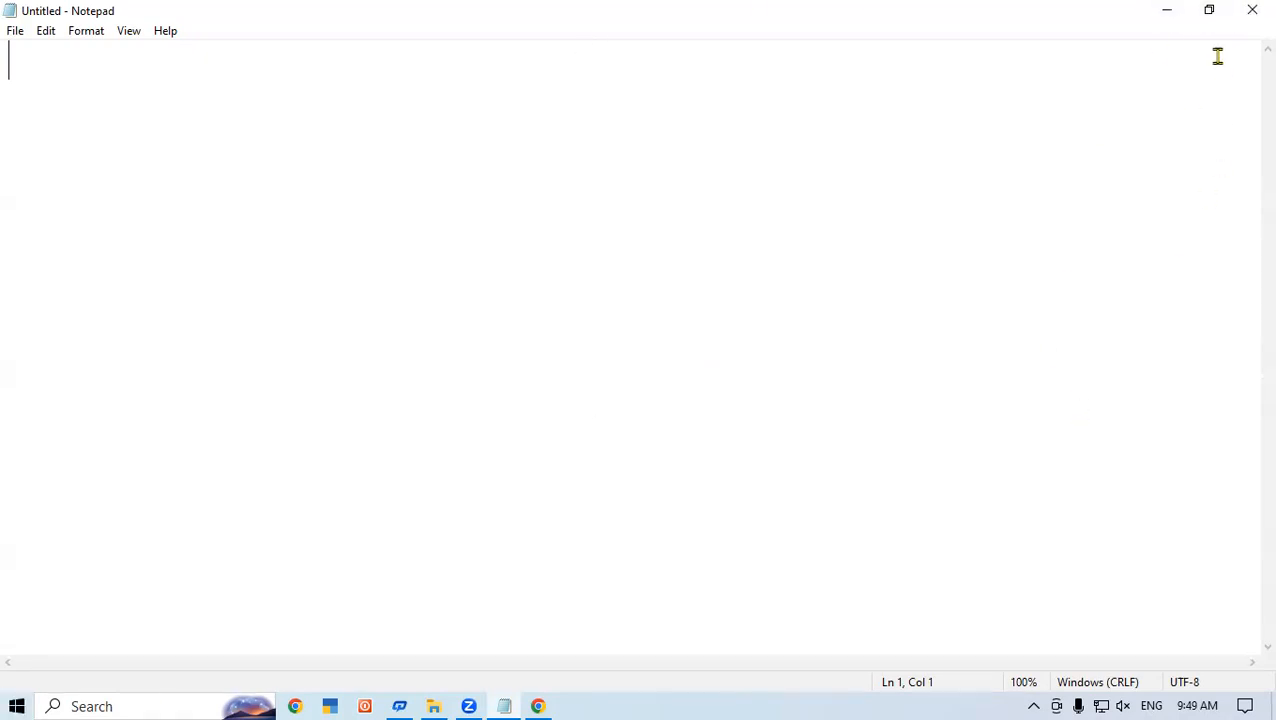
left_click(1166, 10)
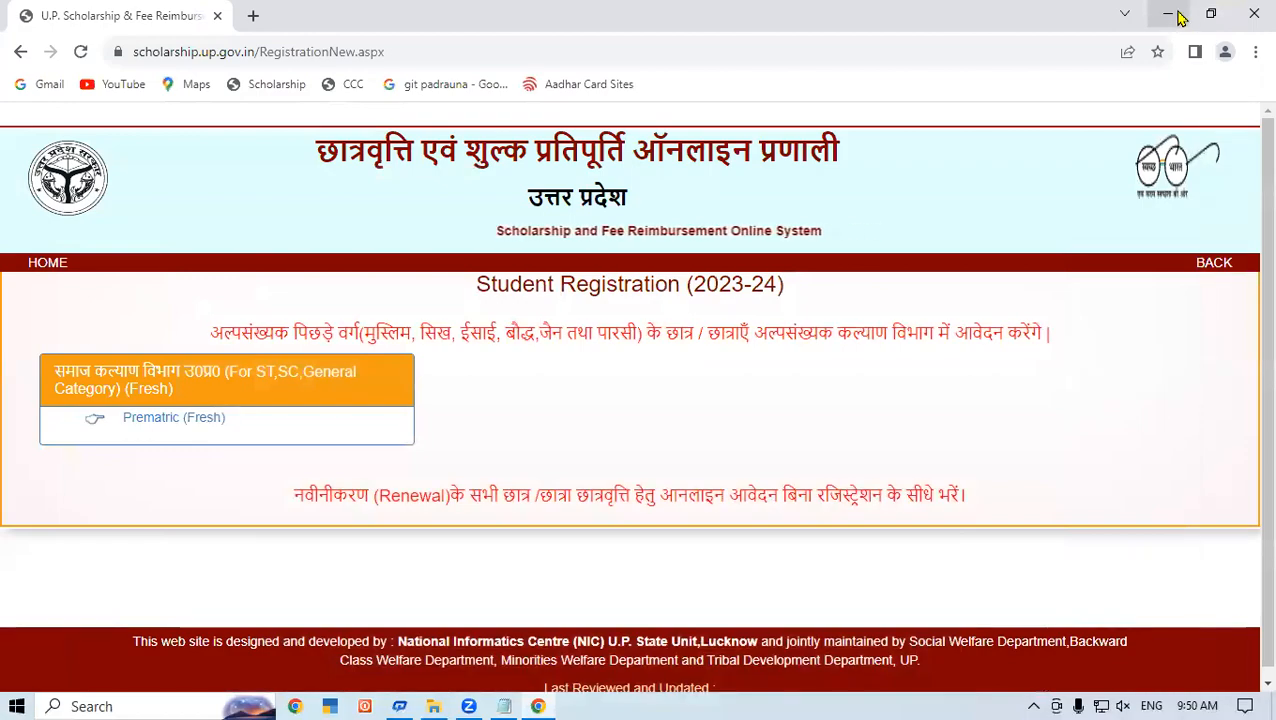
left_click(1170, 14)
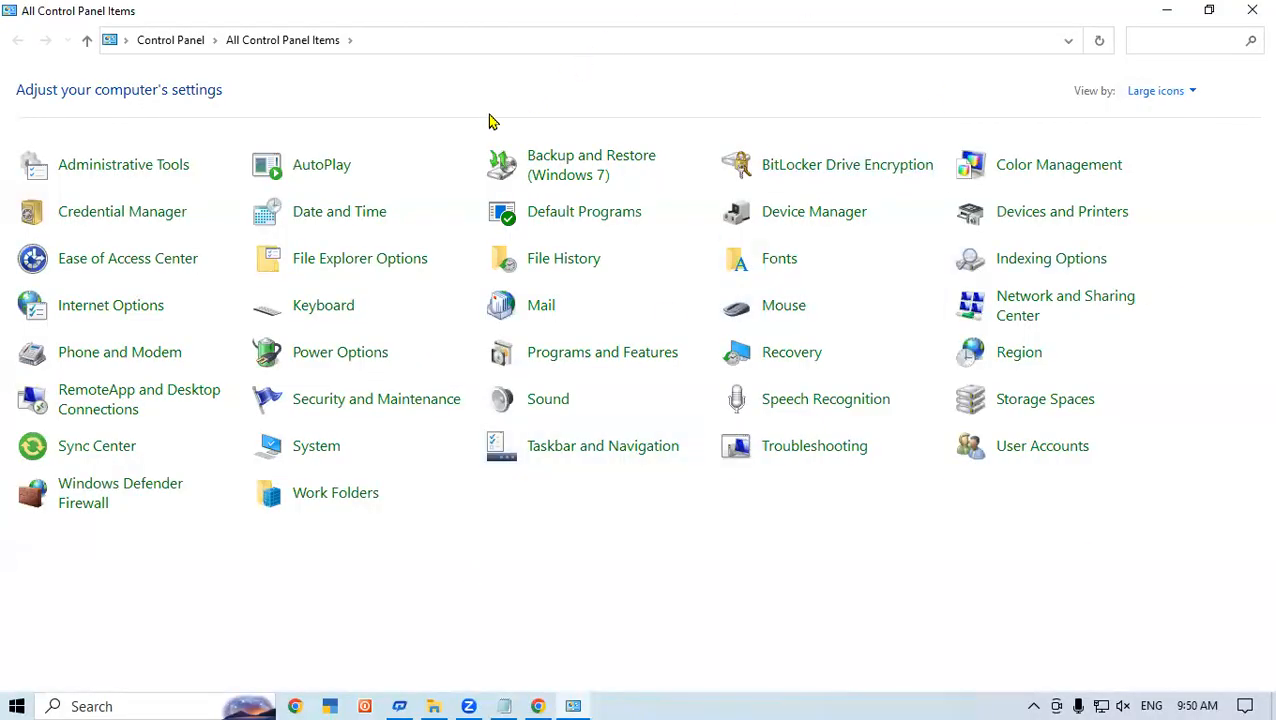
left_click(337, 211)
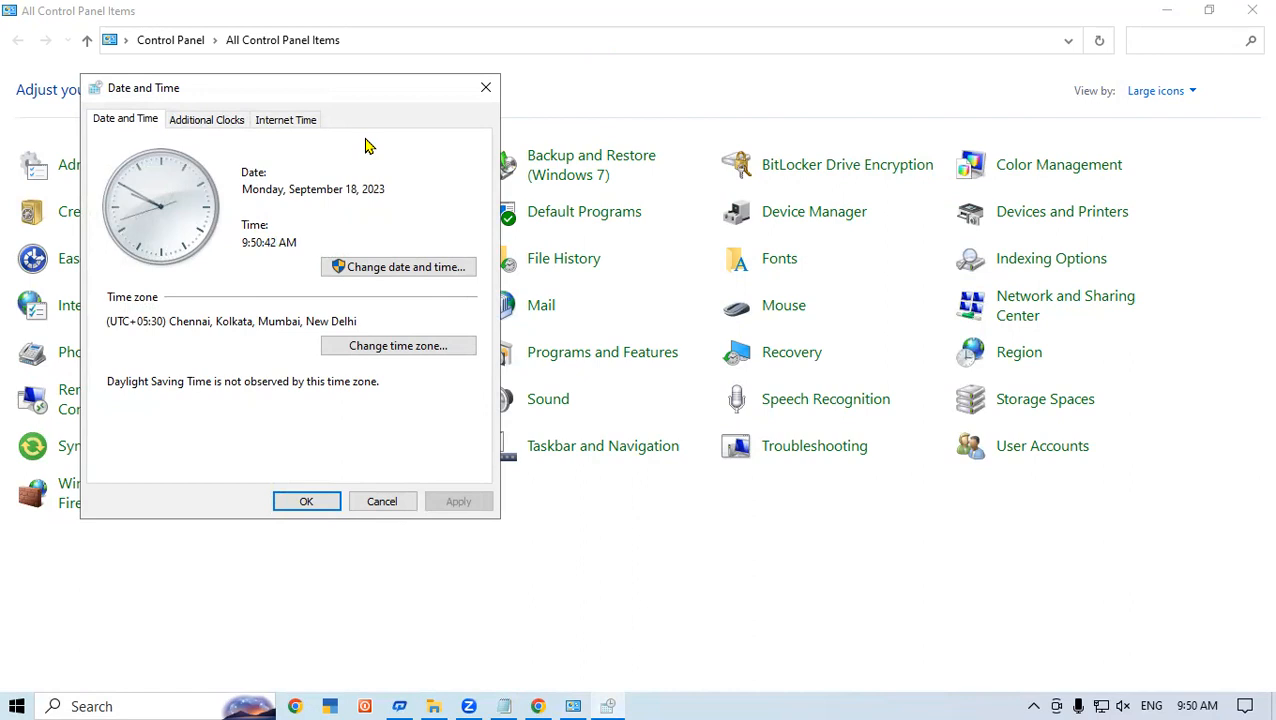
left_click(485, 87)
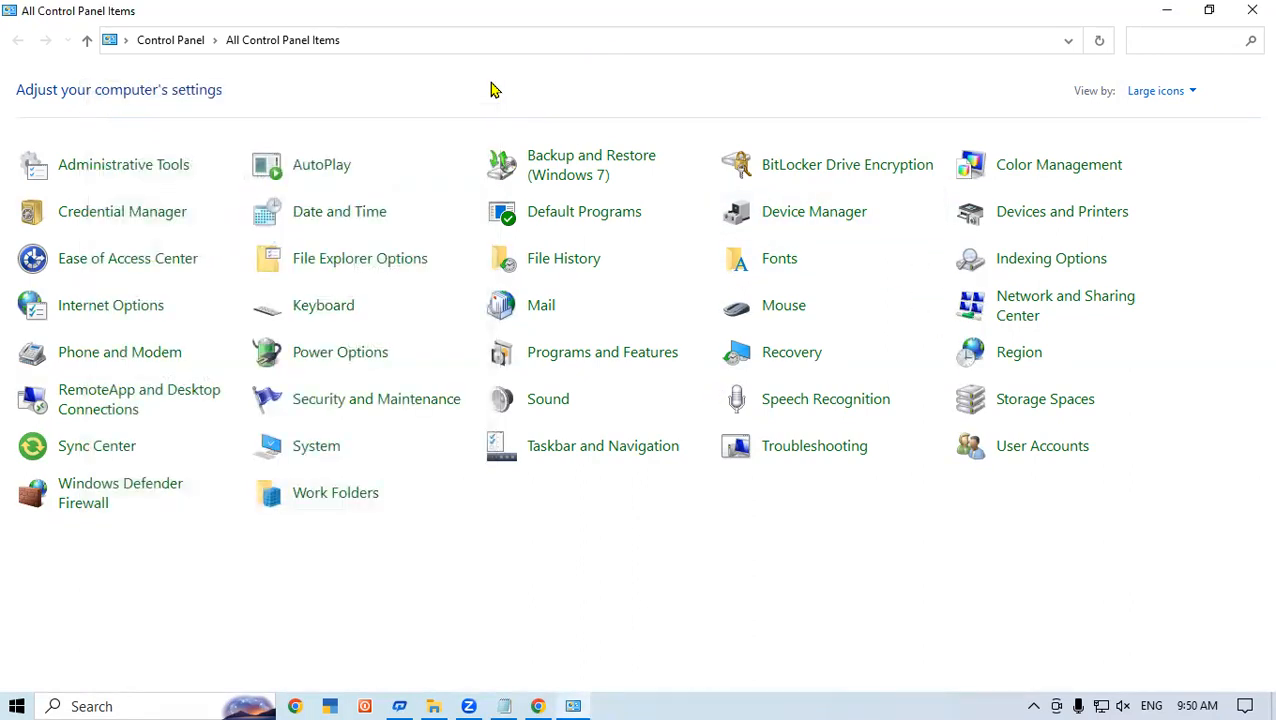
left_click(1252, 10)
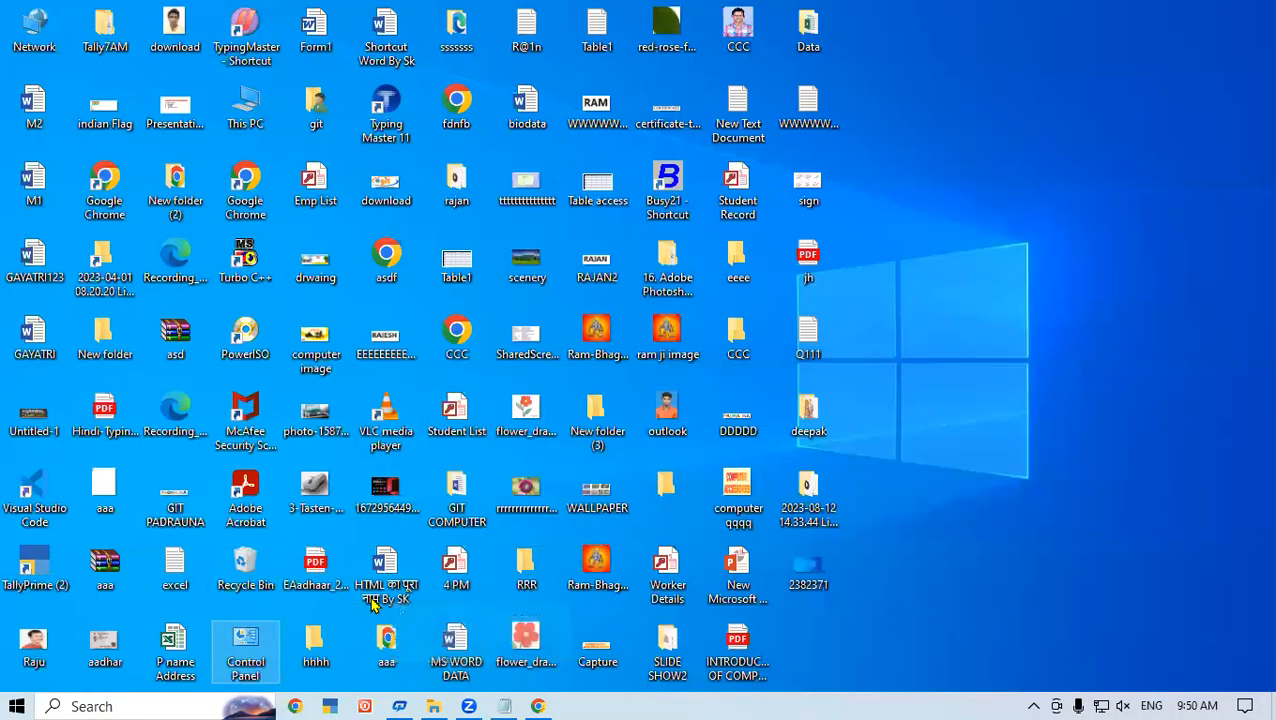
- Reopen Control Panel, examine the dialog for changing the computer's date and time without editing it, and close Control Panel
double_click(265, 636)
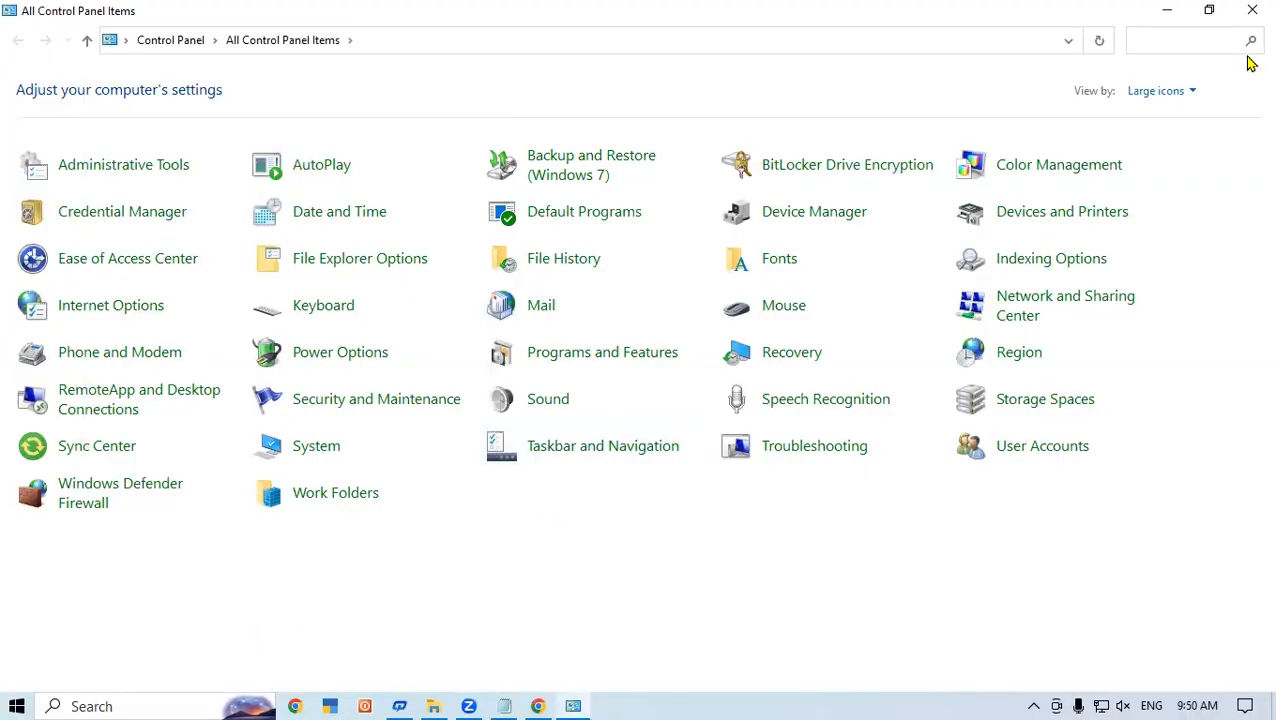
left_click(337, 224)
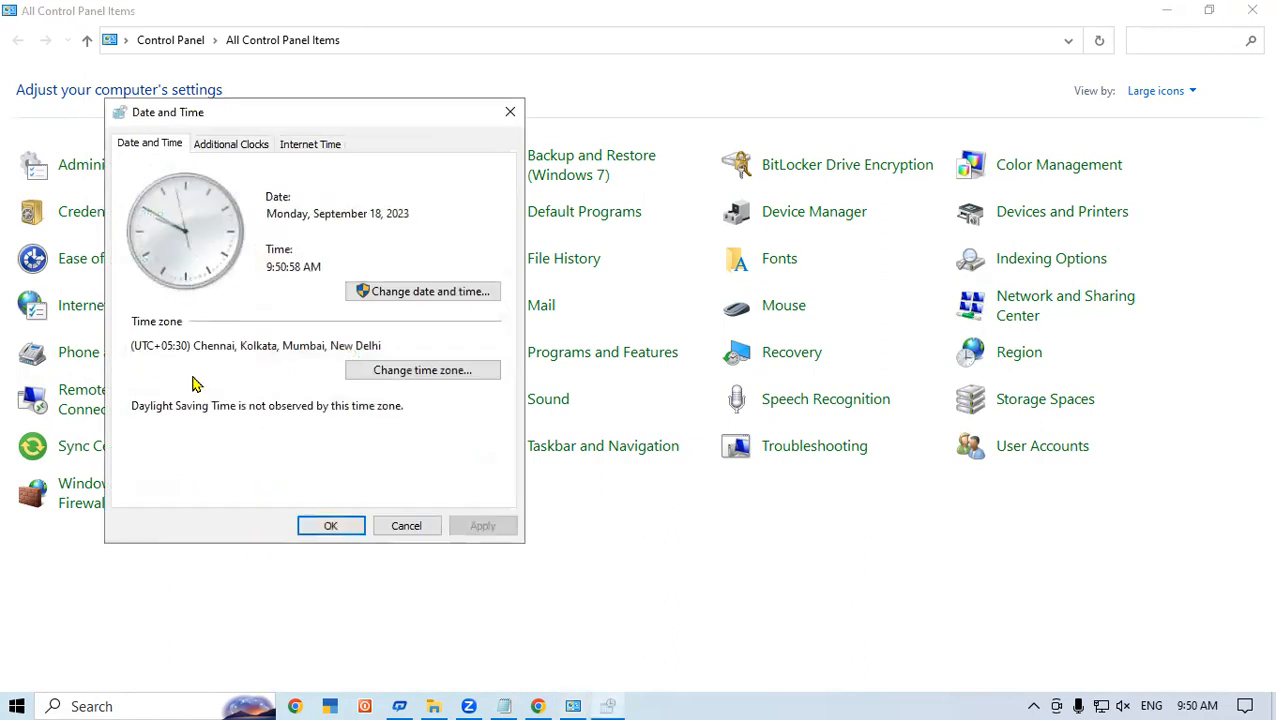
left_click(447, 291)
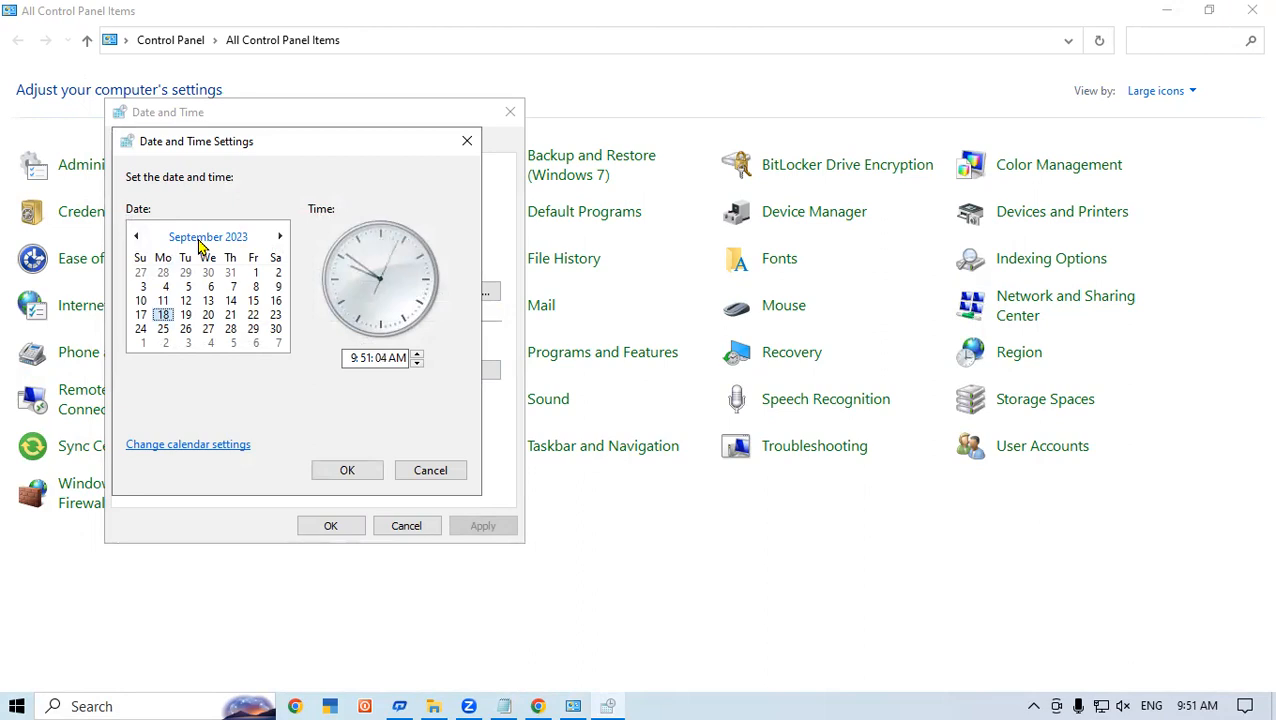
left_click(467, 141)
left_click(510, 112)
left_click(1250, 9)
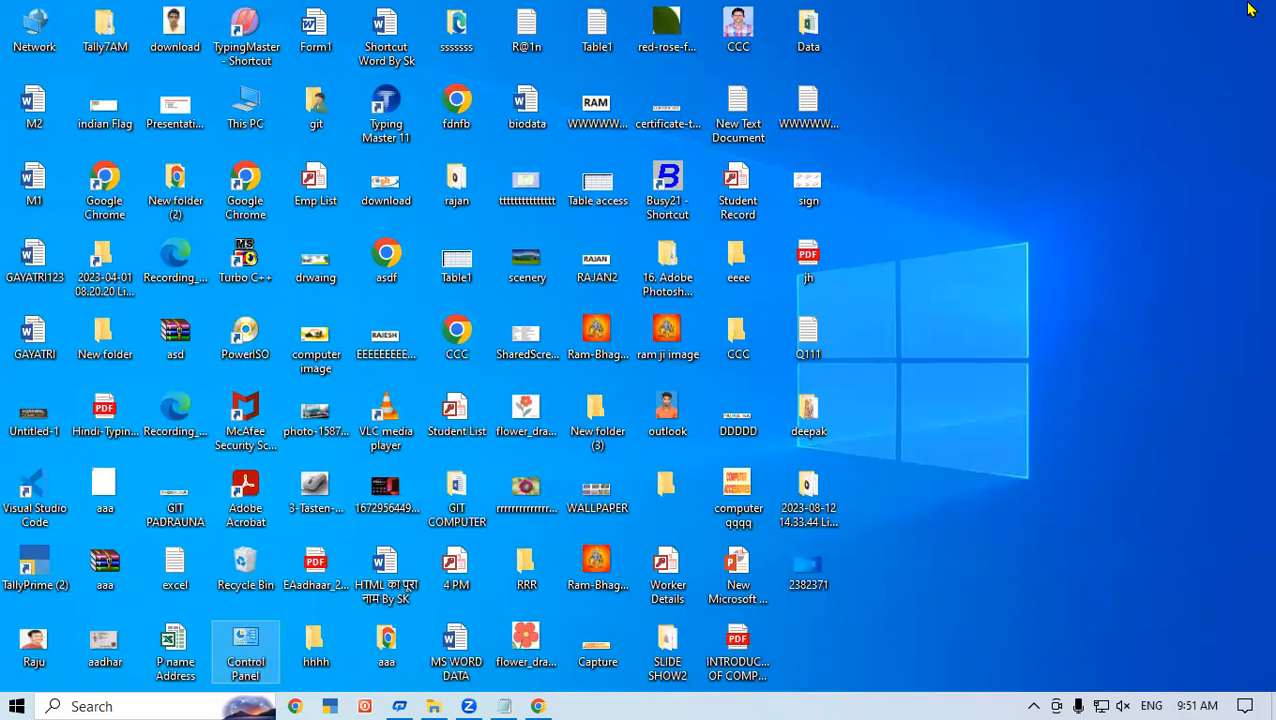
- Switch back to Notepad and insert the current time and date repeatedly to form one very long line
left_click(505, 704)
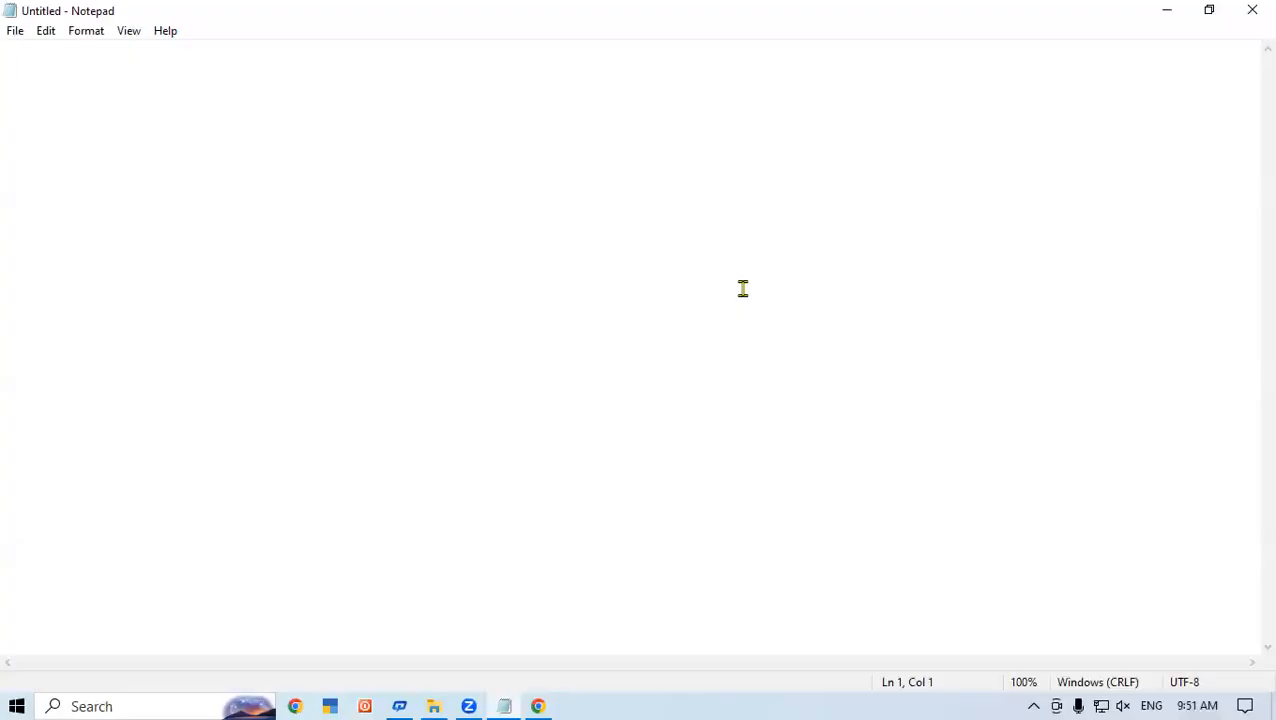
key("F5")
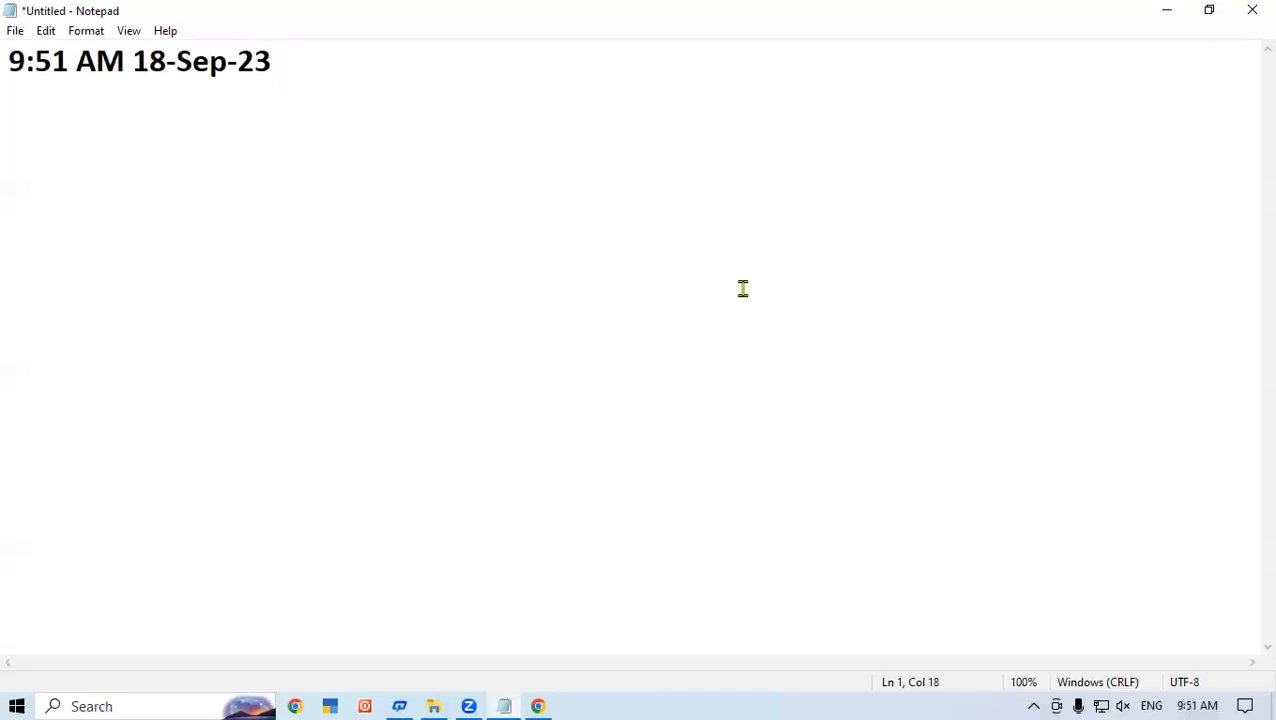
key("F5")
key("F5")
key("F5")
key("F5")
key("F5")
key("F5")
key("F5")
key("F5")
key("F5")
key("F5")
key("F5")
key("F5")
key("F5")
key("F5")
key("F5")
key("F5")
key("F5")
key("F5")
key("F5")
key("F5")
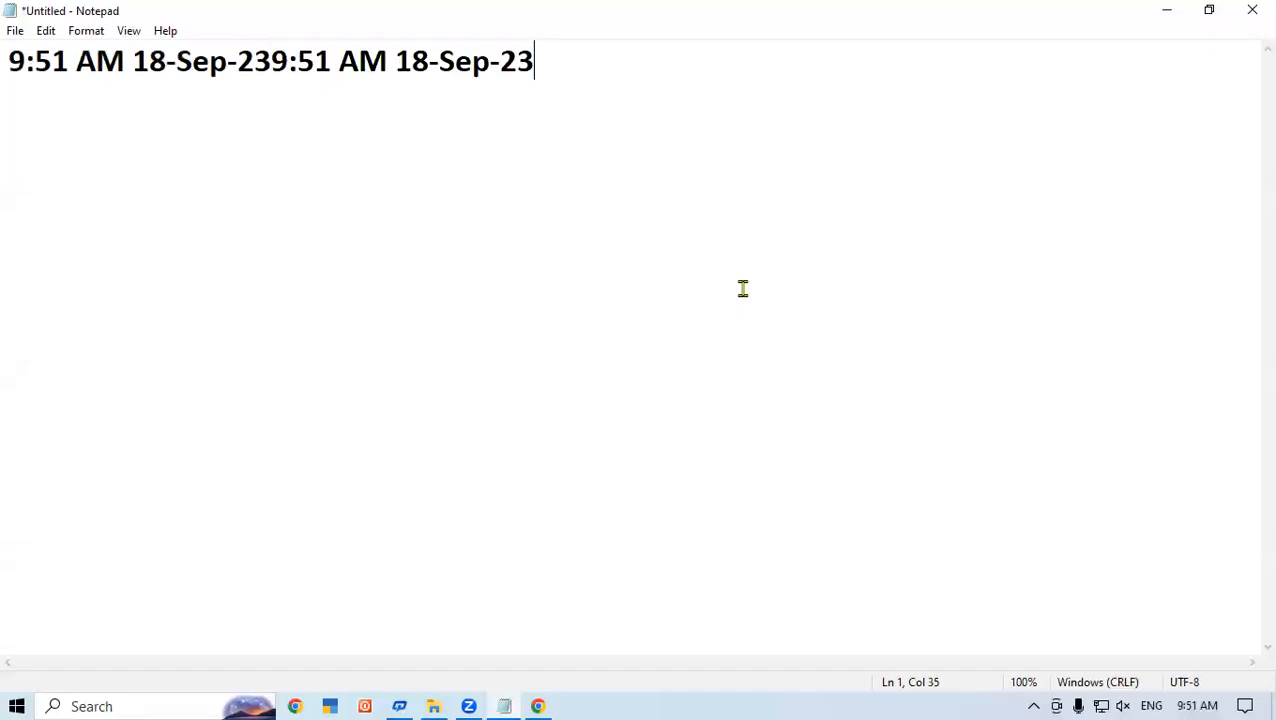
key("F5")
key("F5")
key("F5")
key("F5")
key("F5")
key("F5")
key("F5")
key("F5")
key("F5")
key("F5")
key("F5")
key("F5")
key("F5")
key("F5")
key("F5")
key("F5")
key("F5")
key("F5")
key("F5")
key("F5")
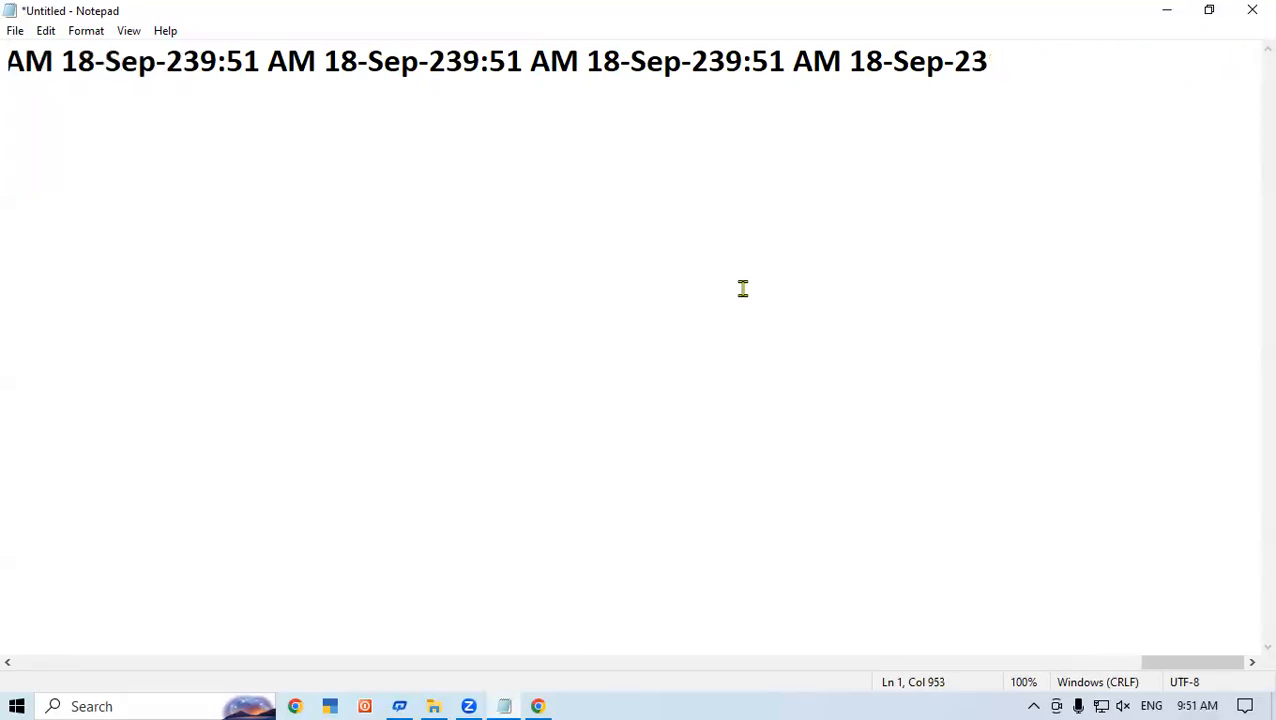
key("F5")
key("F5")
key("F5")
key("F5")
key("F5")
key("F5")
key("F5")
key("F5")
key("F5")
key("F5")
key("F5")
key("F5")
key("F5")
key("F5")
key("F5")
key("F5")
key("F5")
key("F5")
key("F5")
key("F5")
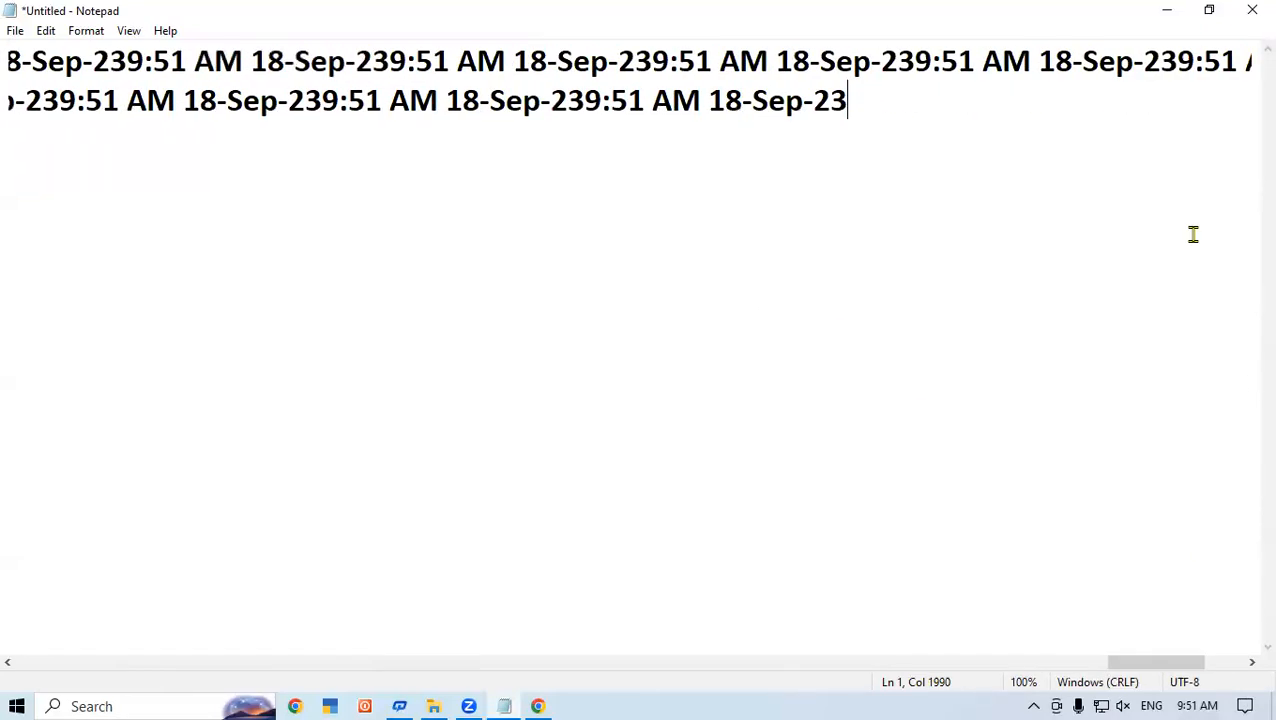
key("F5")
key("F5")
key("F5")
key("F5")
key("F5")
key("F5")
key("F5")
key("F5")
key("F5")
key("F5")
key("F5")
key("F5")
key("F5")
key("F5")
key("F5")
key("F5")
key("F5")
key("F5")
key("F5")
key("F5")
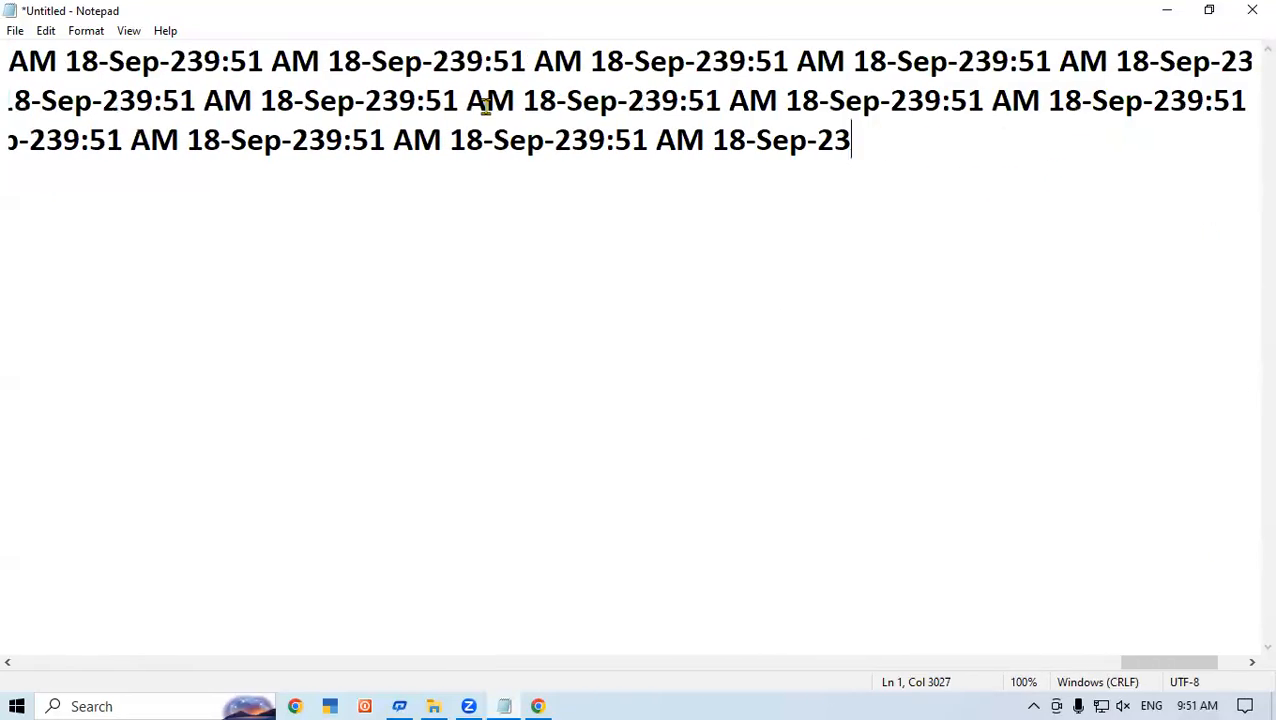
- Turn on Word Wrap so the long line of dates fits the window width
left_click(129, 31)
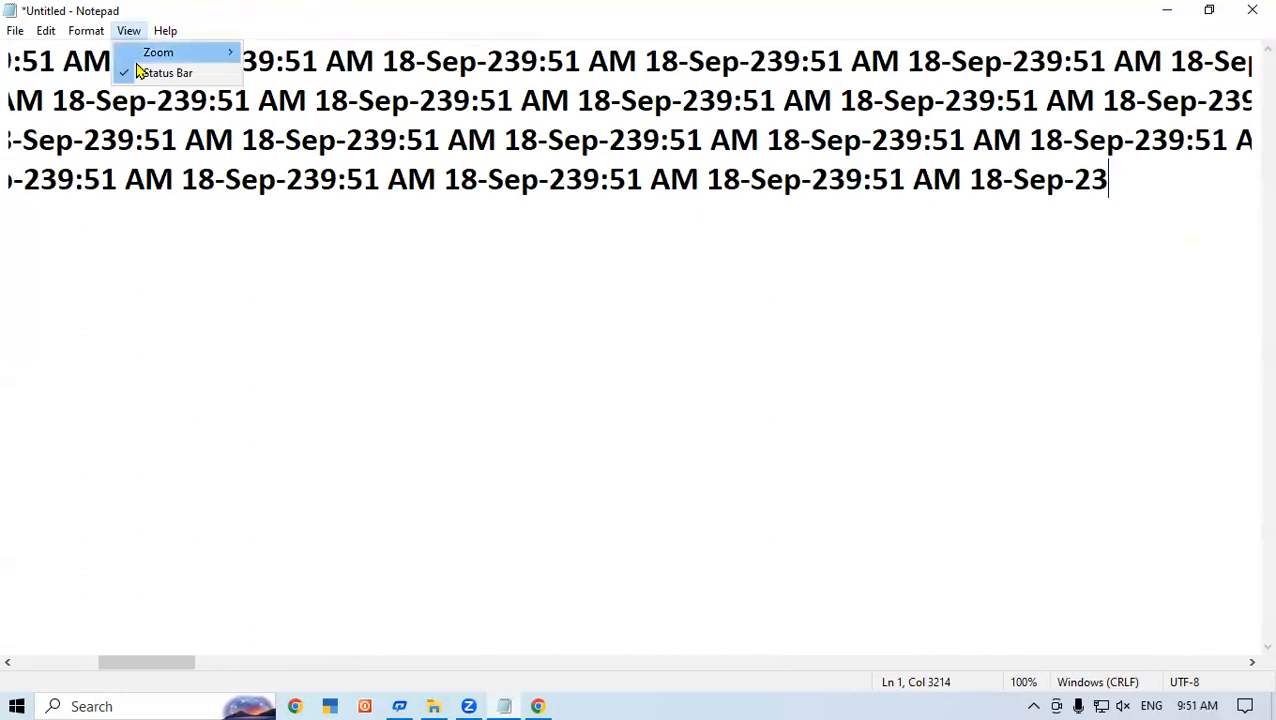
mouse_move(88, 34)
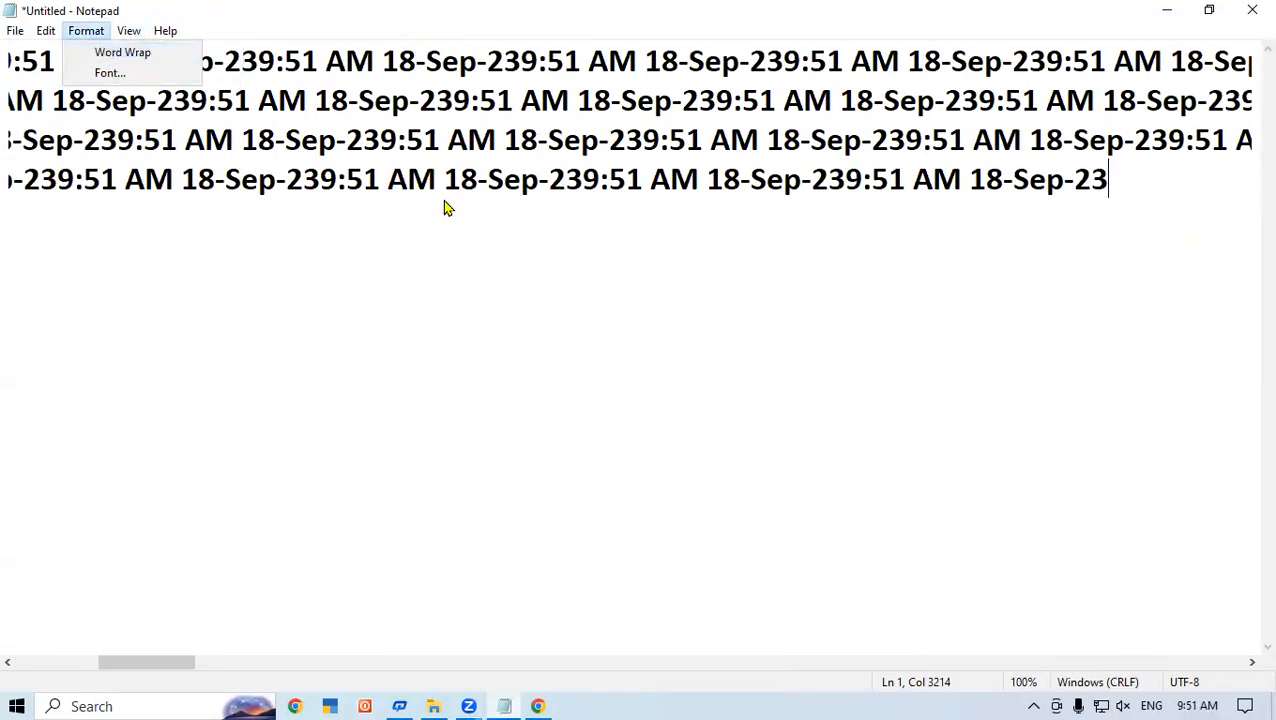
left_click(840, 208)
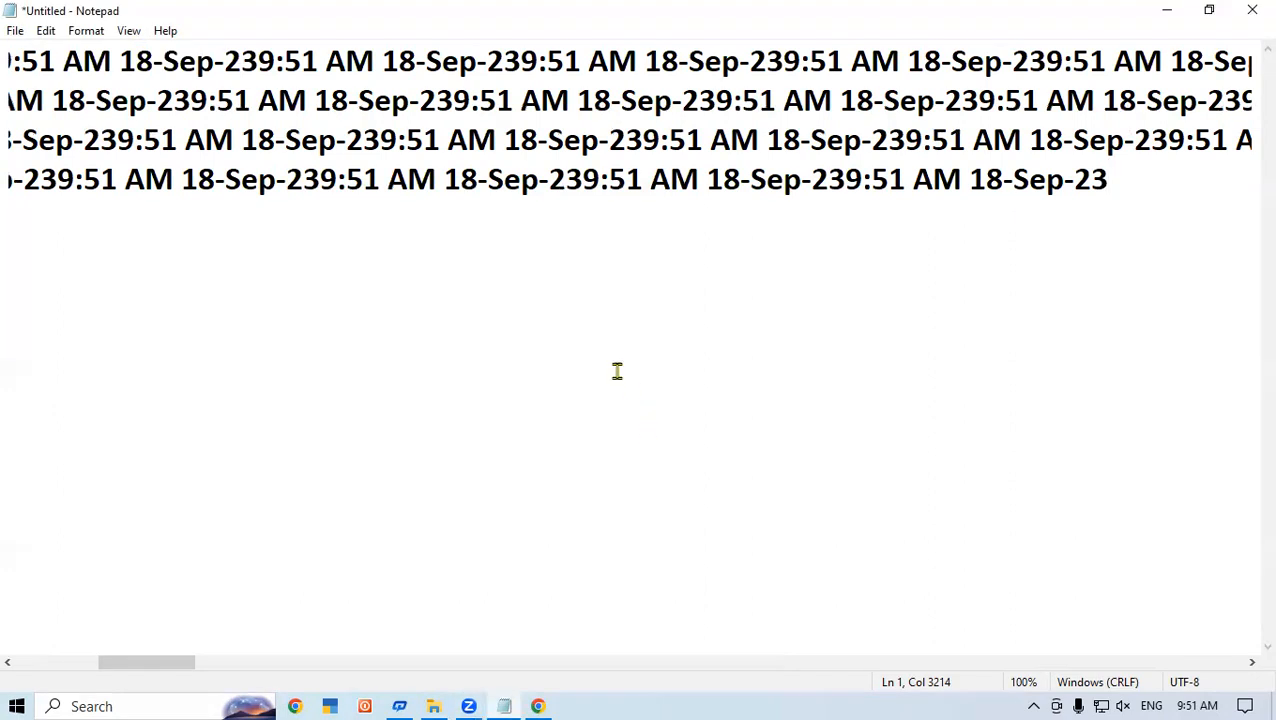
left_click(86, 31)
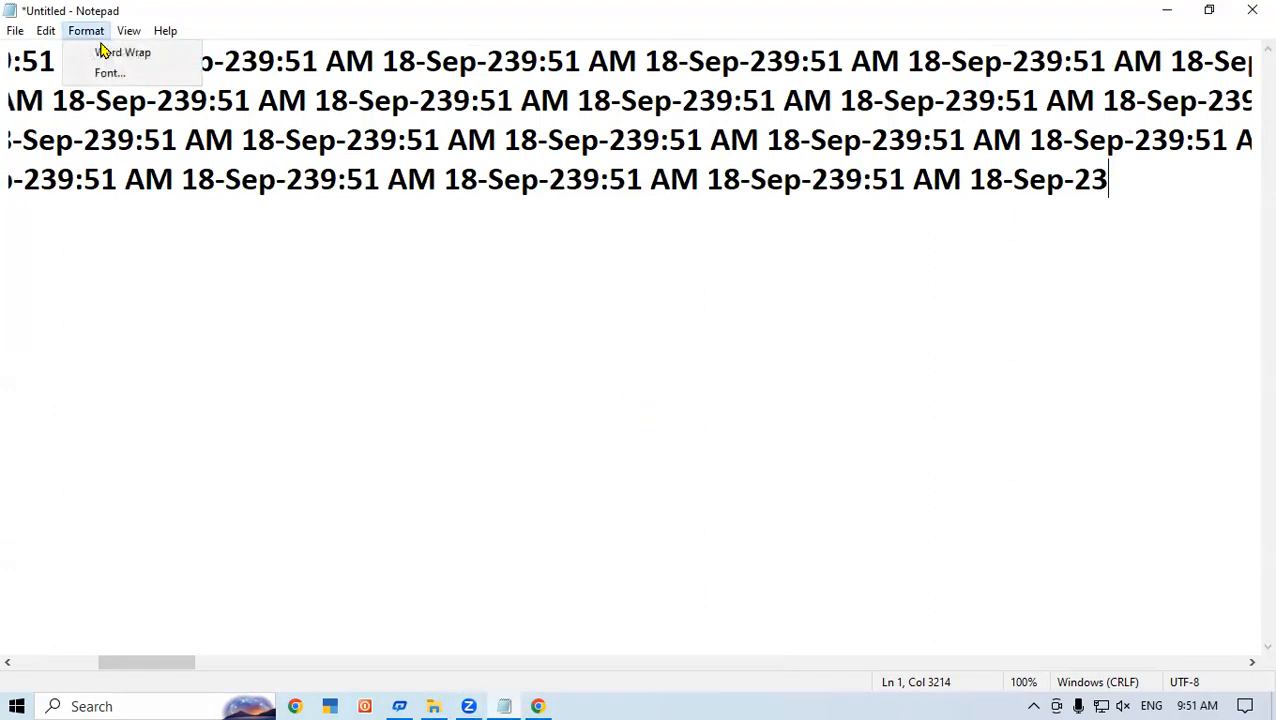
left_click(113, 55)
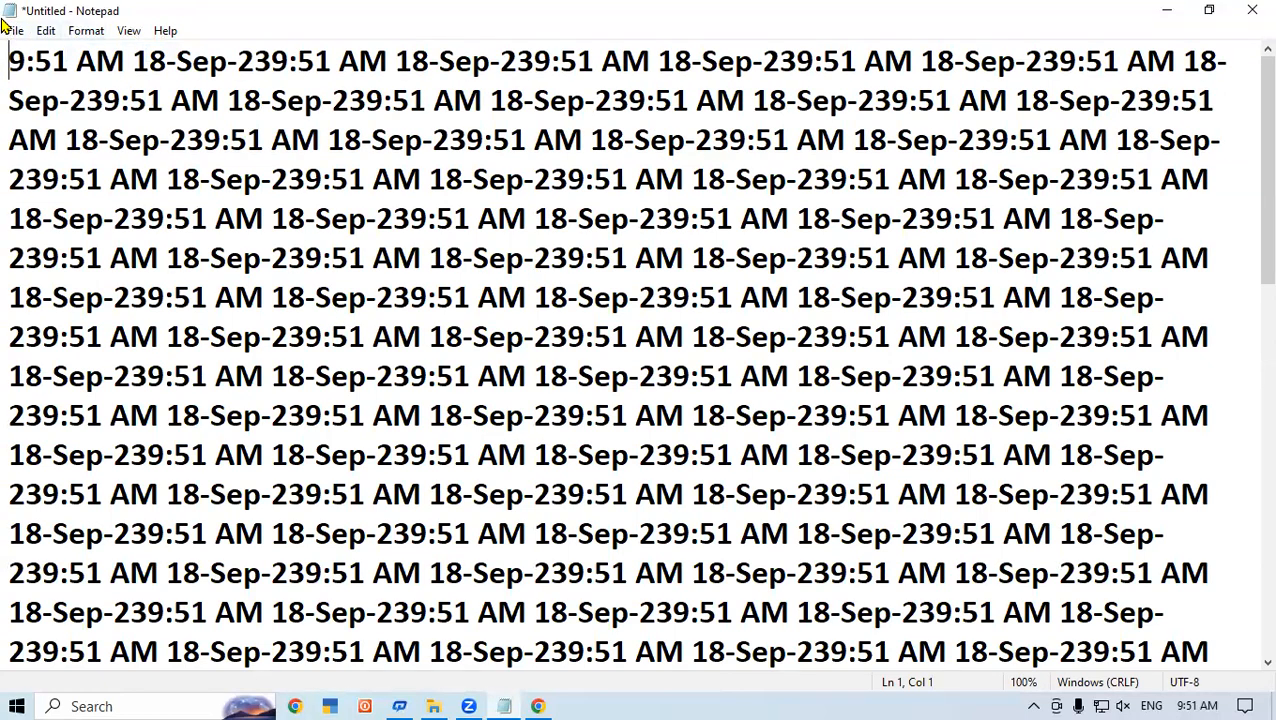
- Review the wrapped text by selecting it through to the end of the document, and clear the selection
left_click_drag(9, 55, 795, 600)
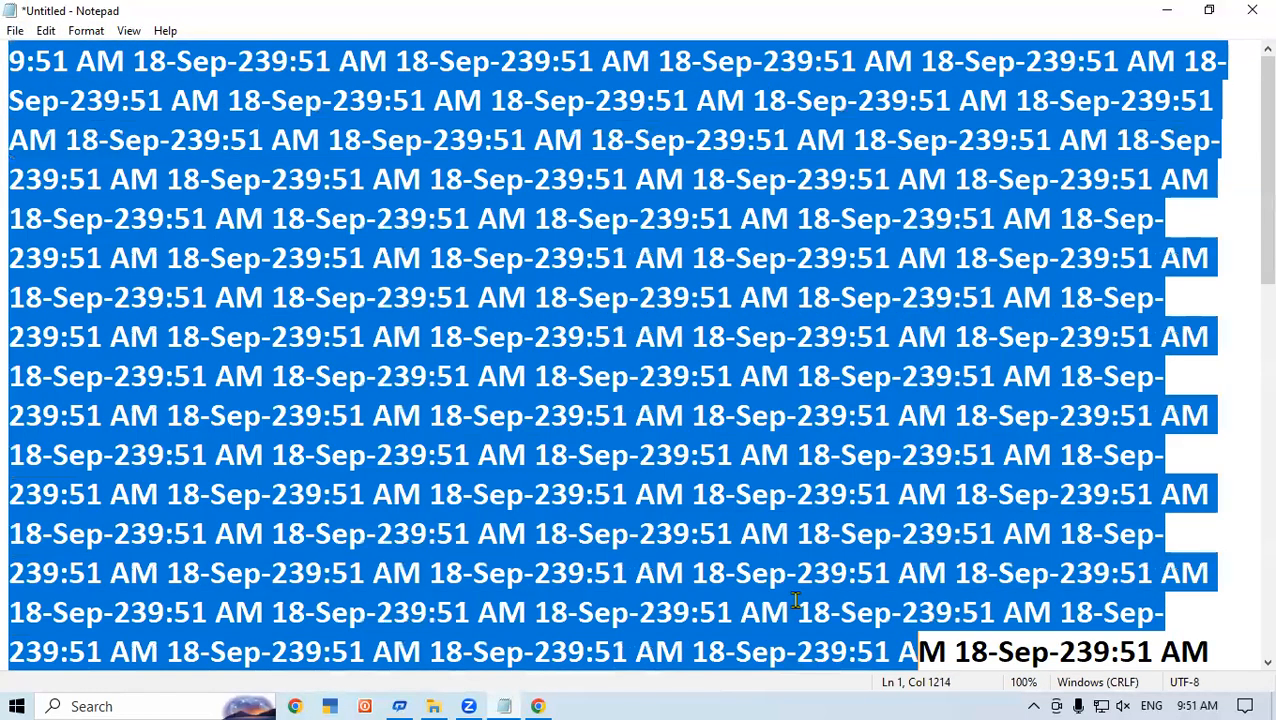
left_click(800, 442)
scroll(800, 442, "down", 2)
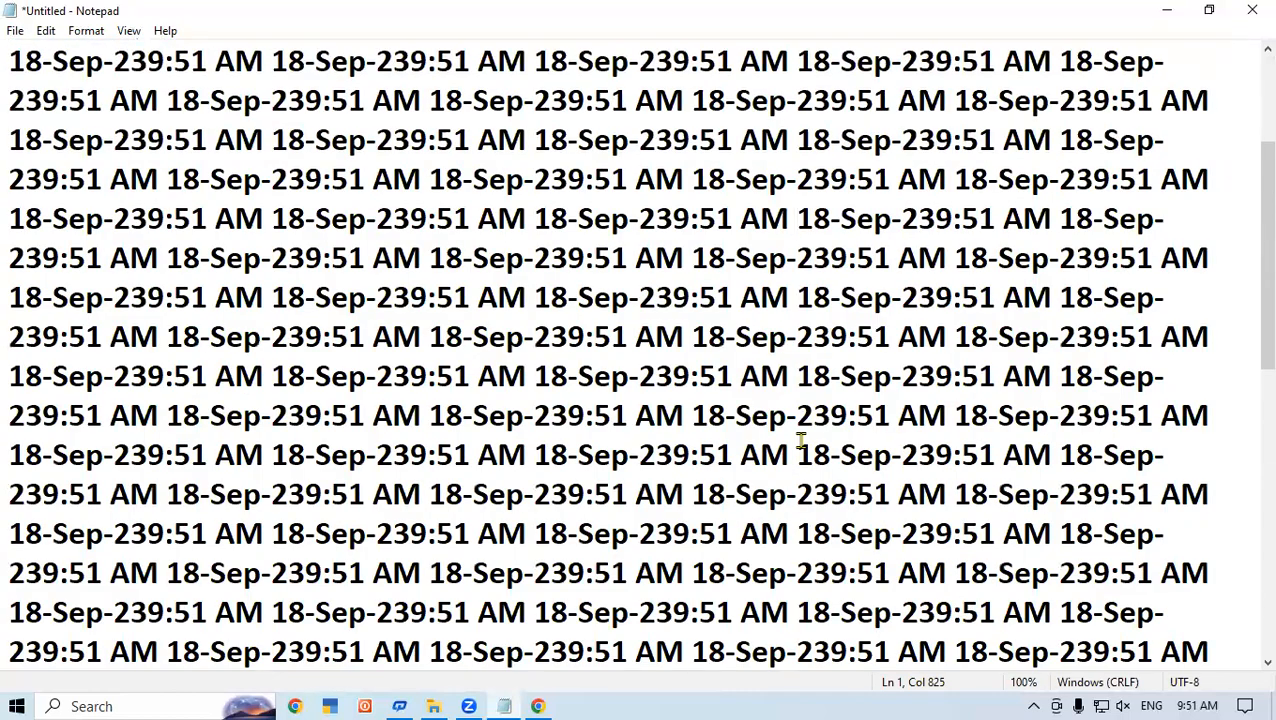
scroll(800, 442, "up", 2)
key("ctrl+shift+End")
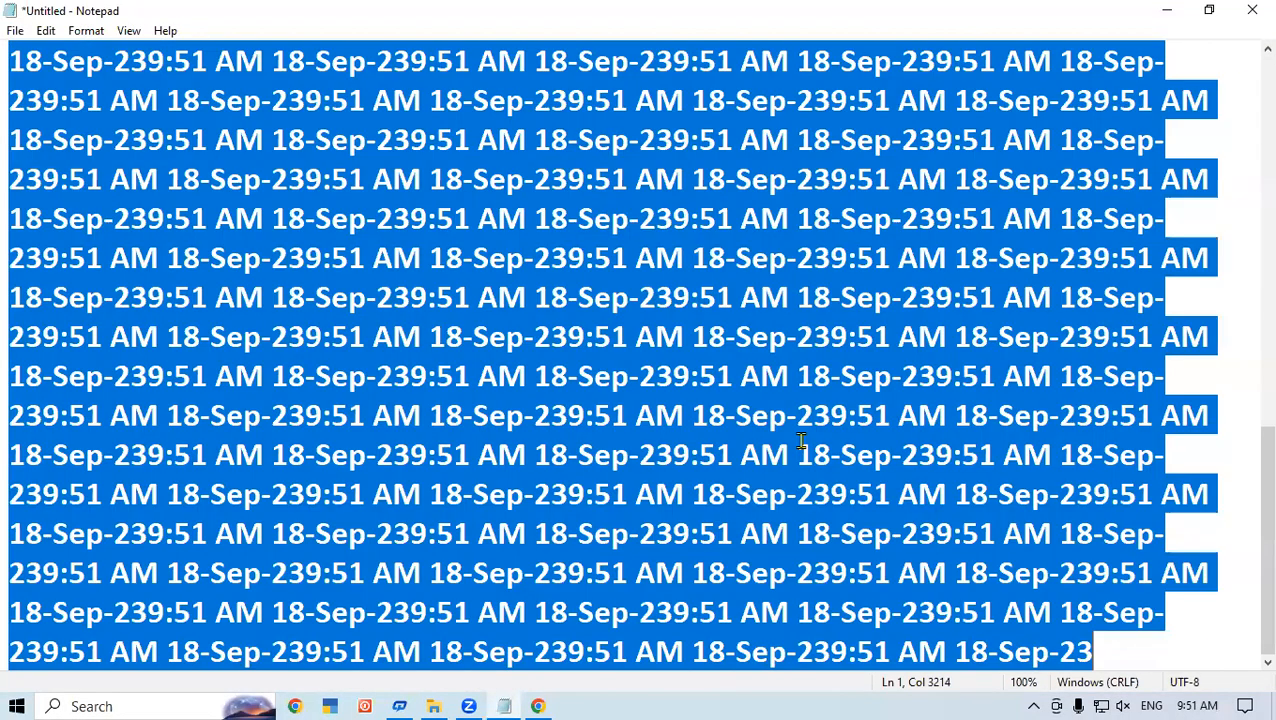
key("Right")
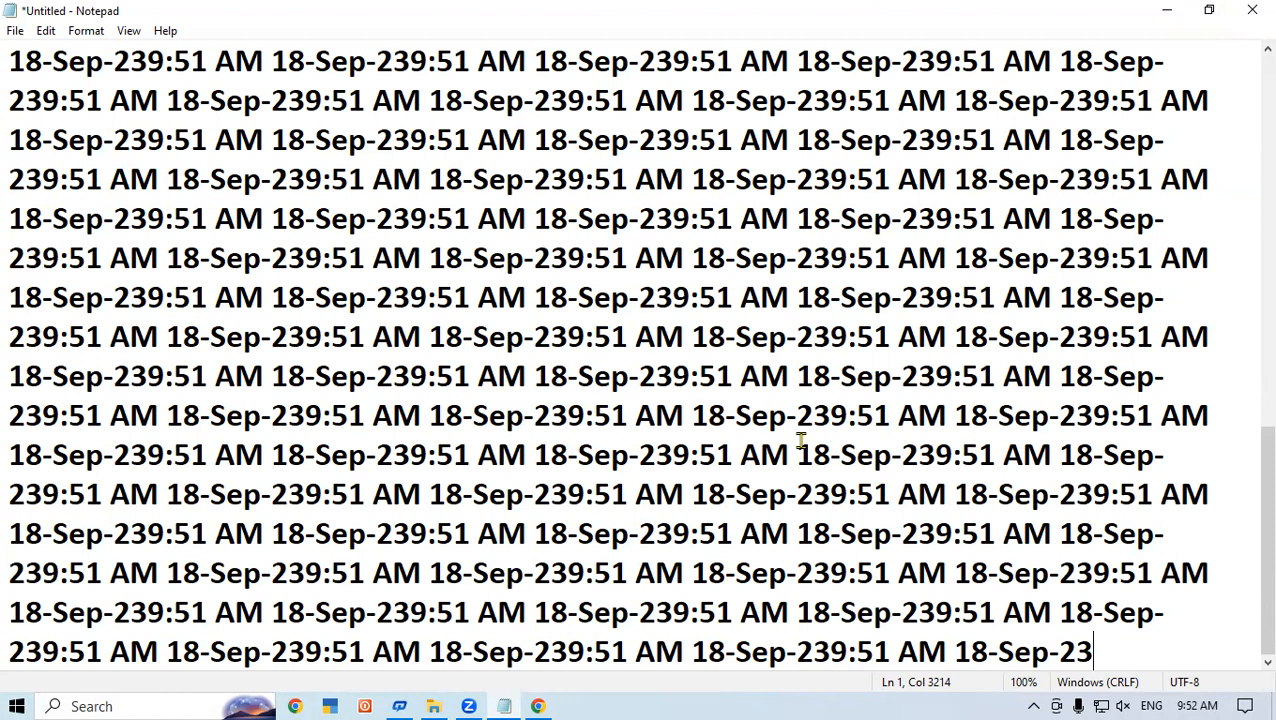
- Delete all the text, undo the deletion, and deselect the restored text
key("ctrl+a")
key("Delete")
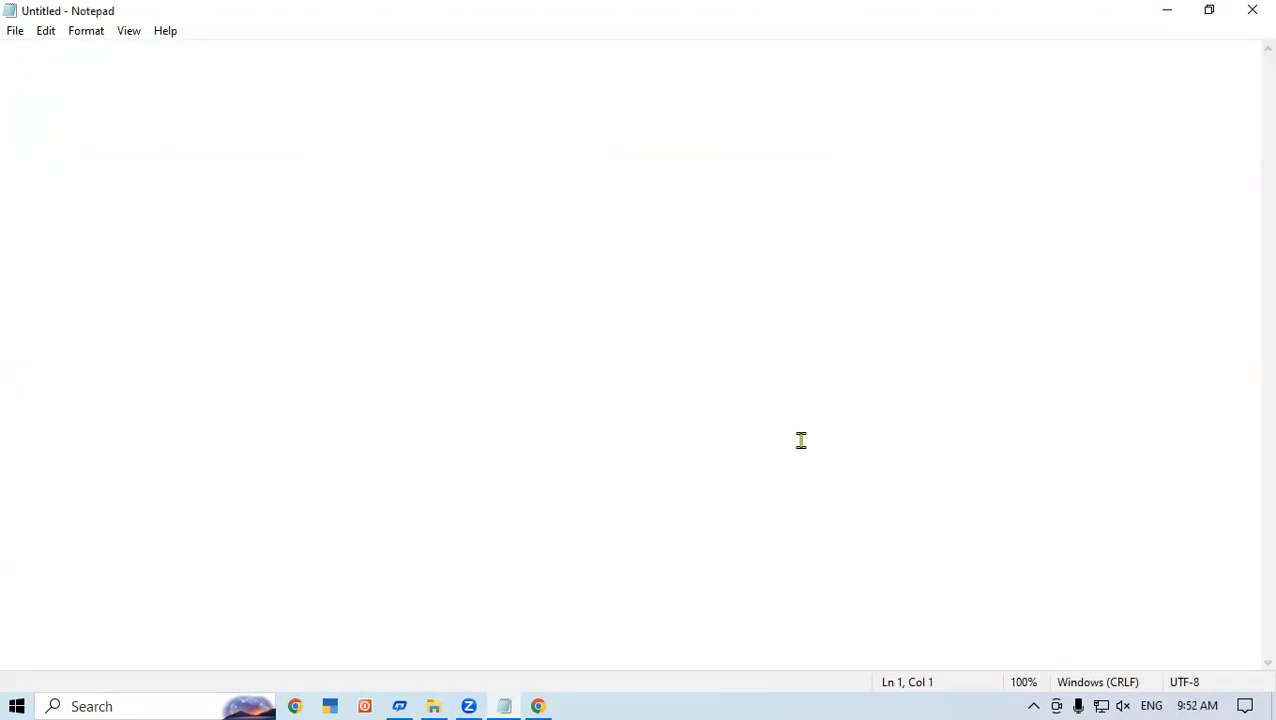
left_click(222, 698)
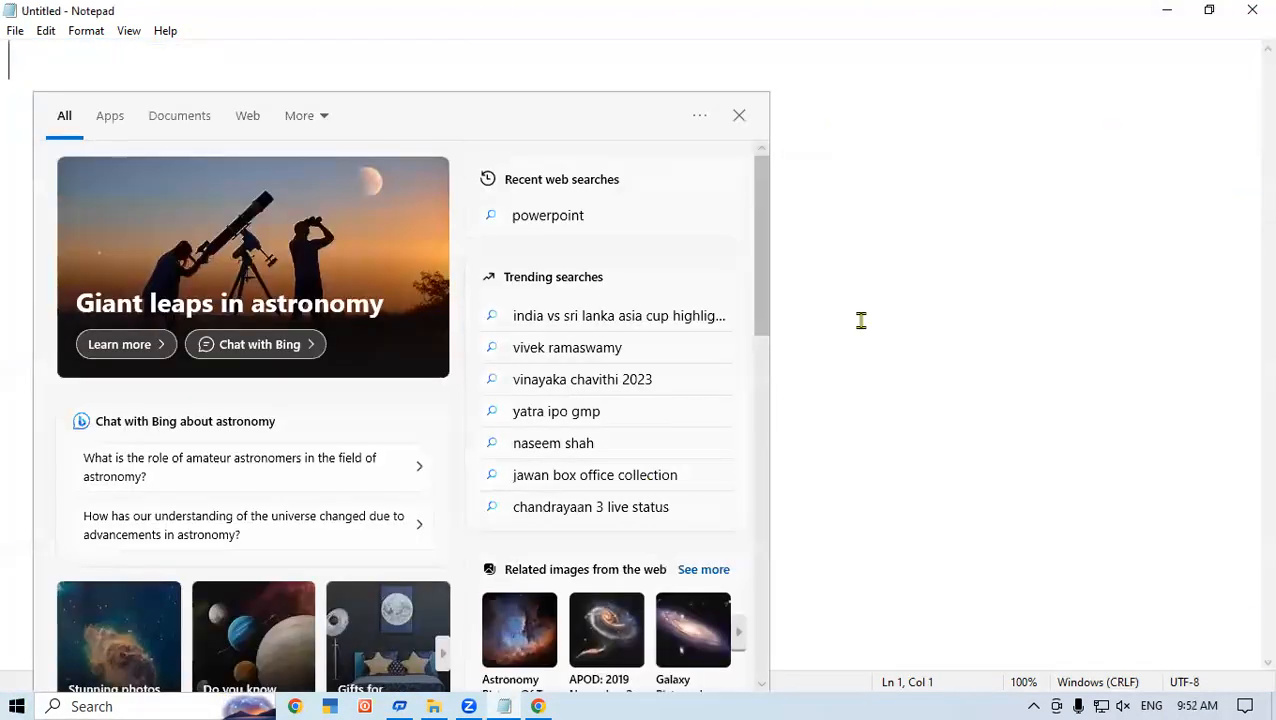
left_click(860, 319)
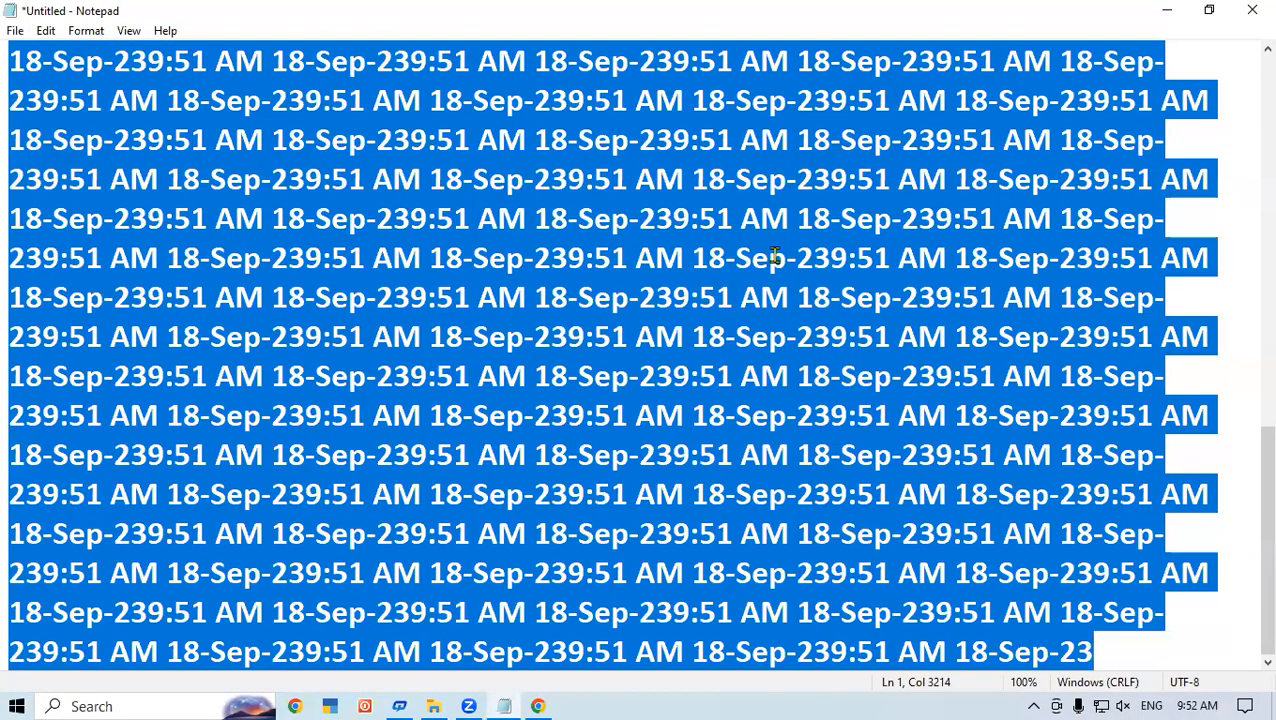
left_click(609, 322)
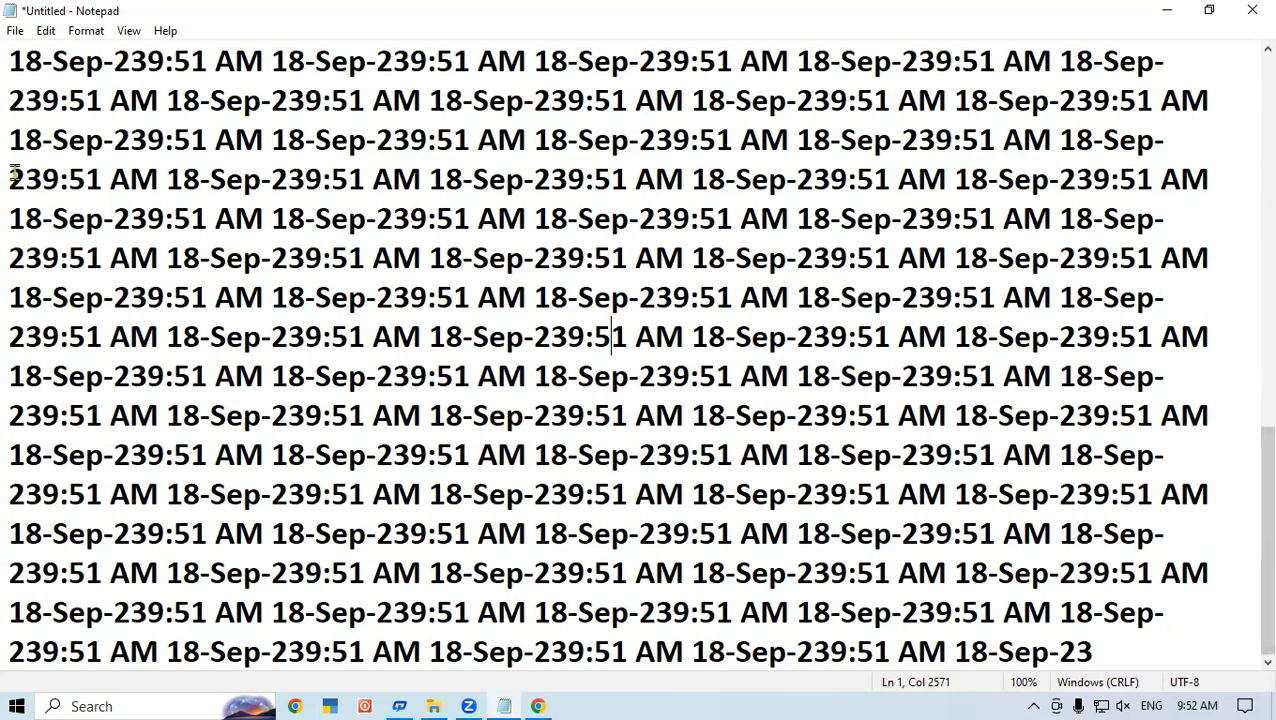
- Change the text font to Cambria at size 22
left_click(84, 30)
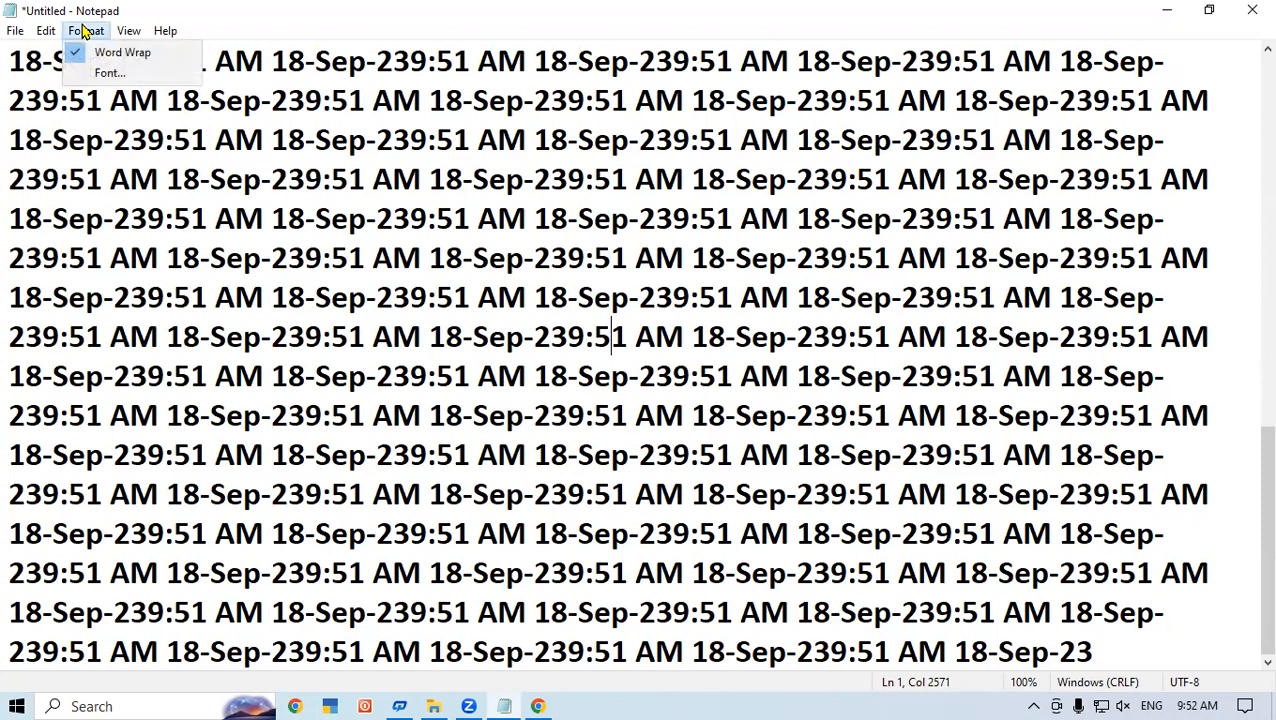
left_click(110, 74)
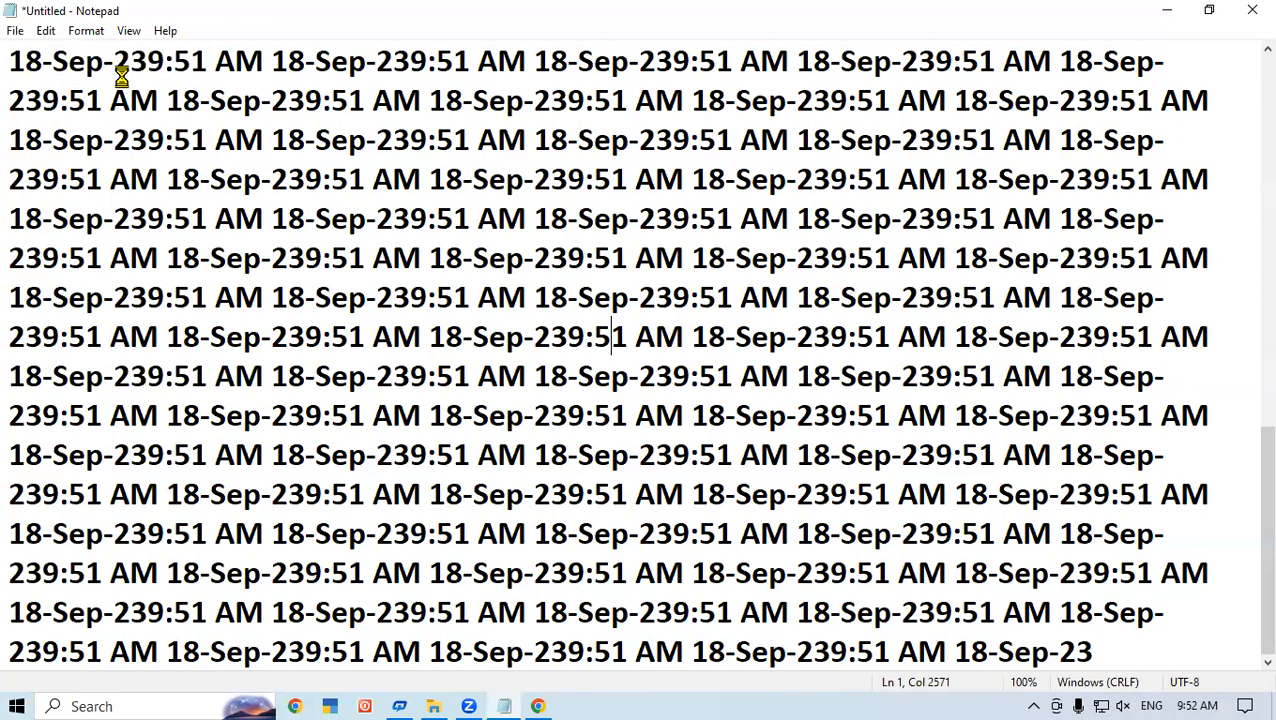
left_click(85, 278)
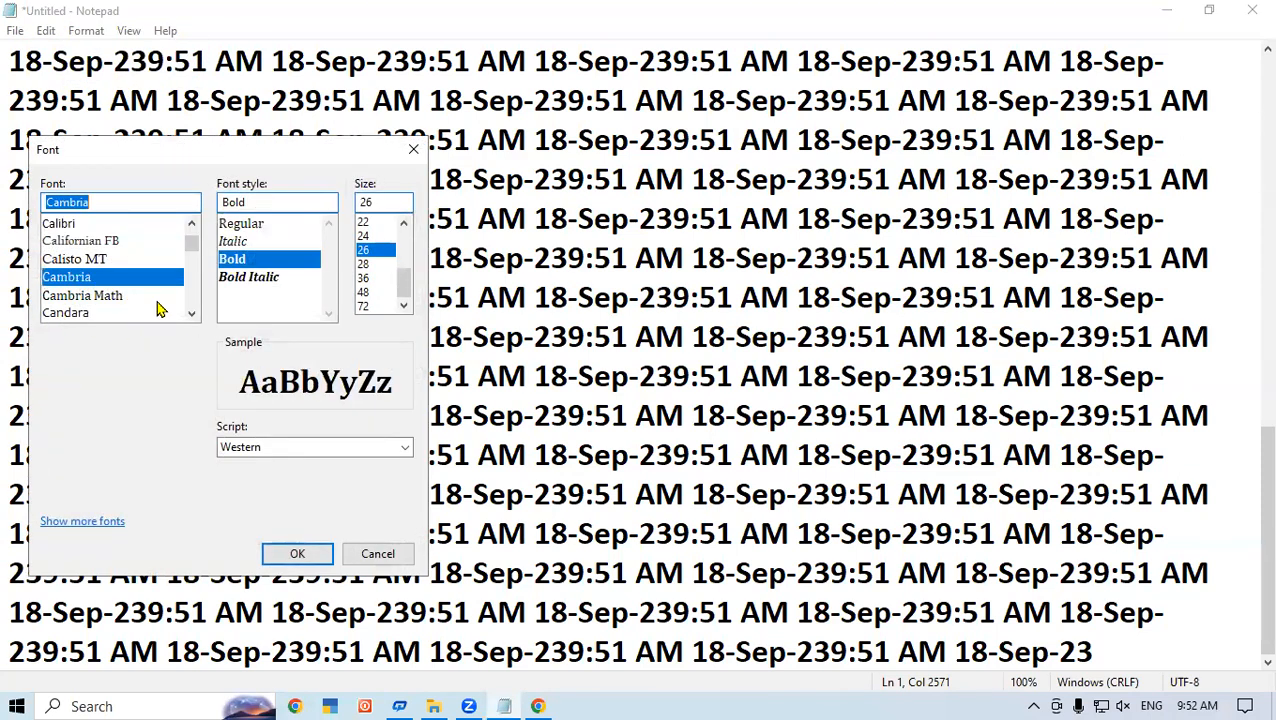
left_click(366, 221)
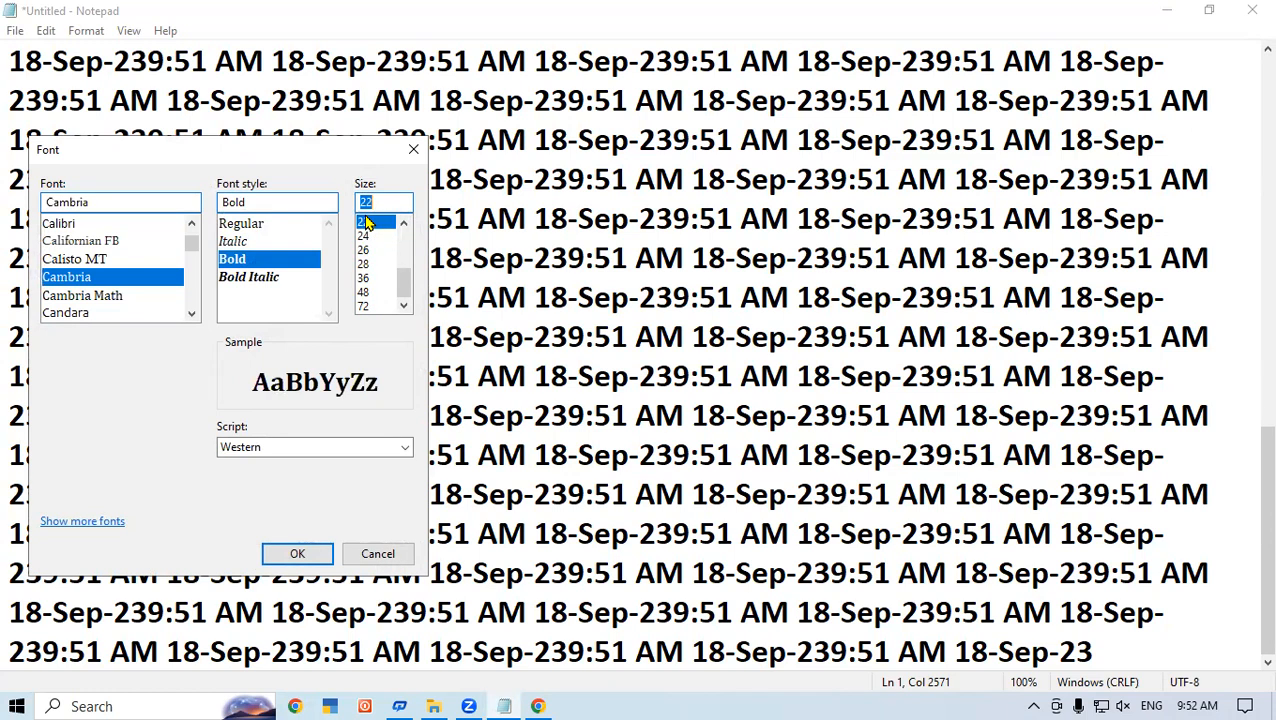
left_click(319, 553)
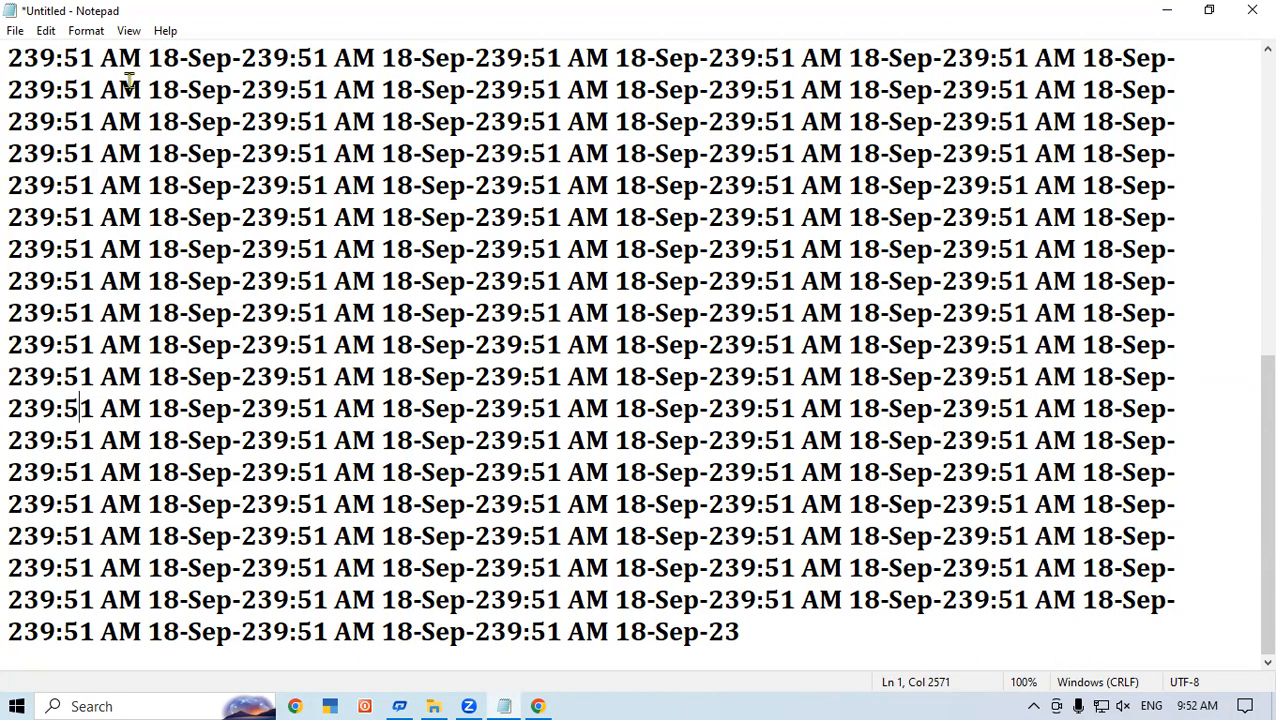
- Change the text font to Century with Regular style at size 36
left_click(100, 34)
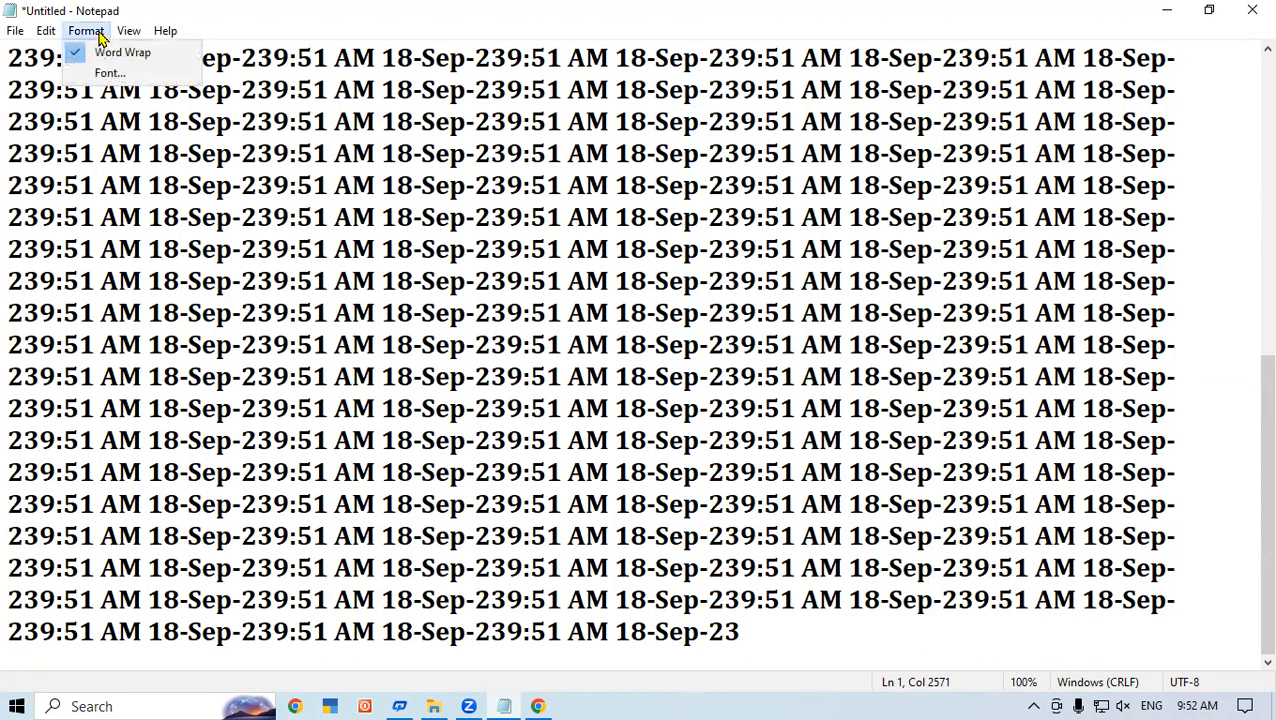
left_click(113, 73)
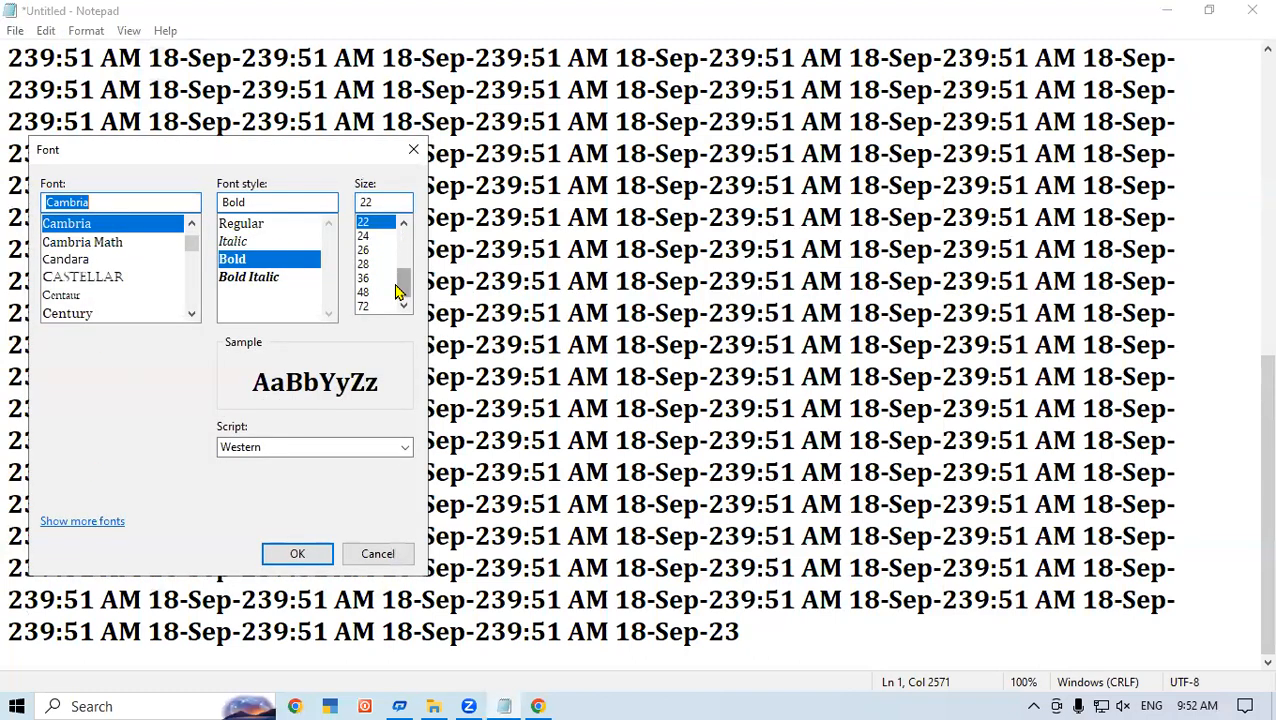
left_click(65, 262)
left_click(76, 314)
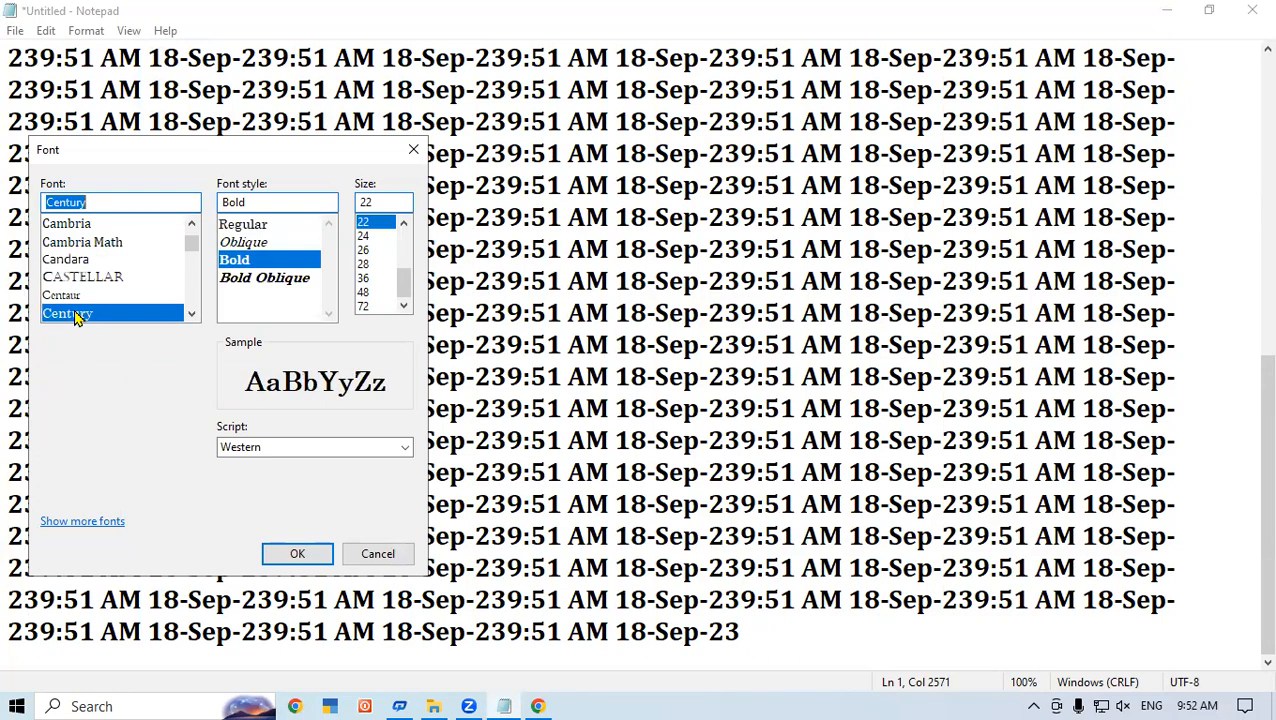
left_click(254, 228)
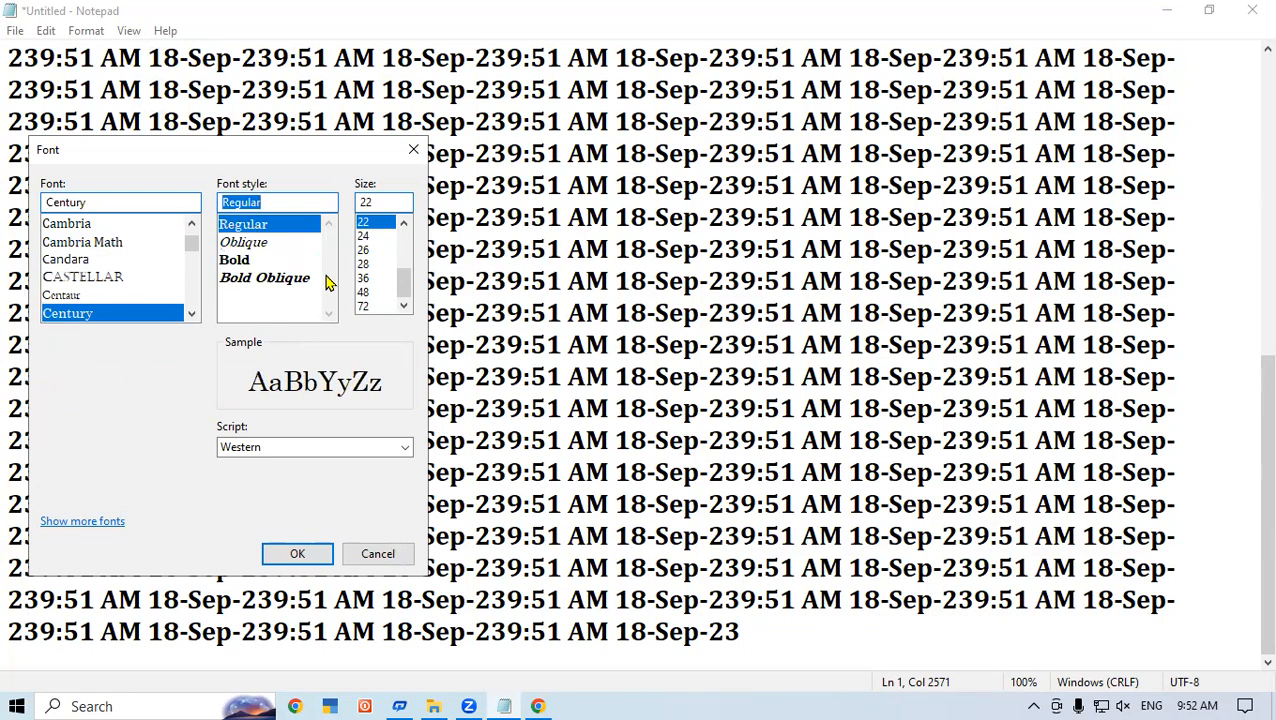
left_click(362, 279)
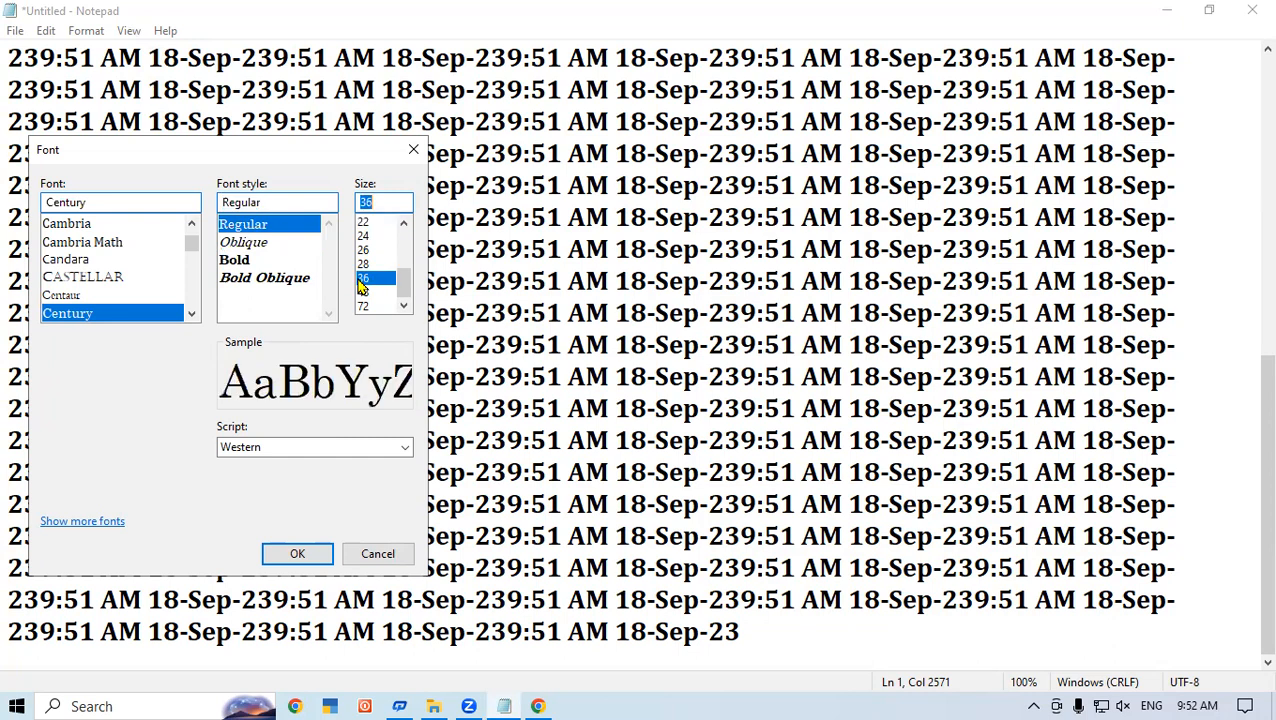
left_click(313, 553)
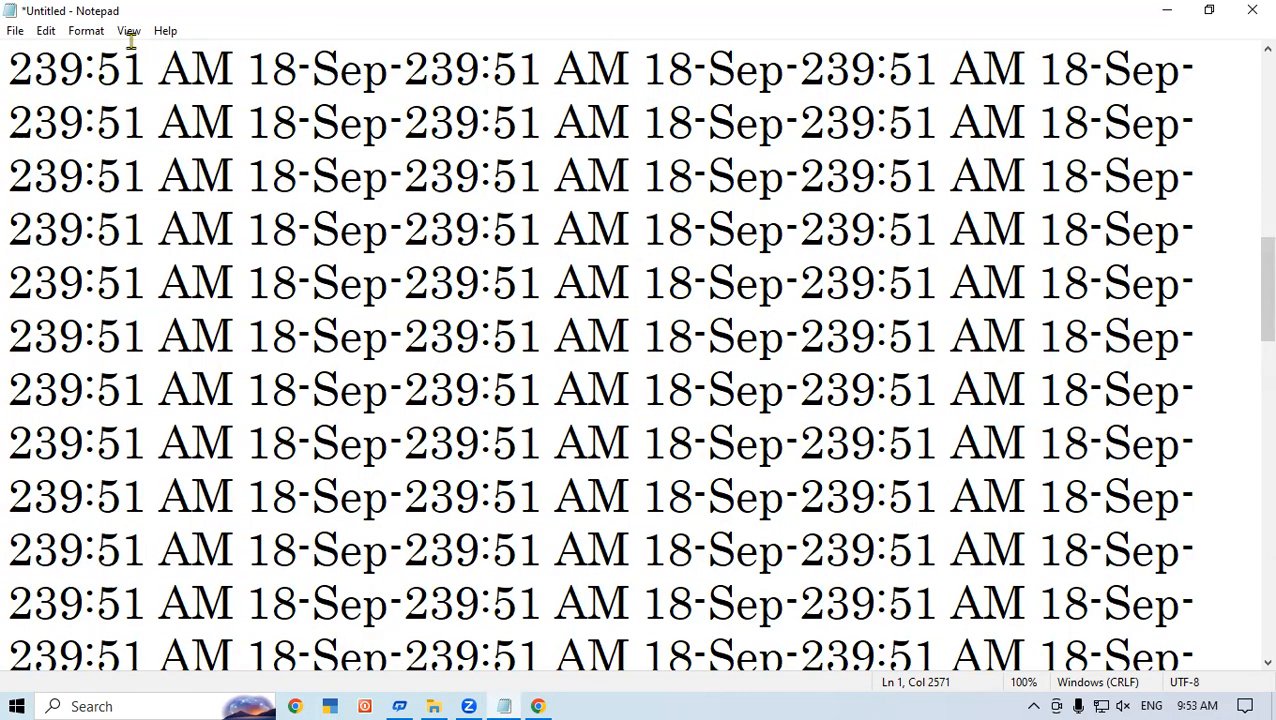
- Turn off Word Wrap for the date-and-time text and turn it back on
left_click(86, 31)
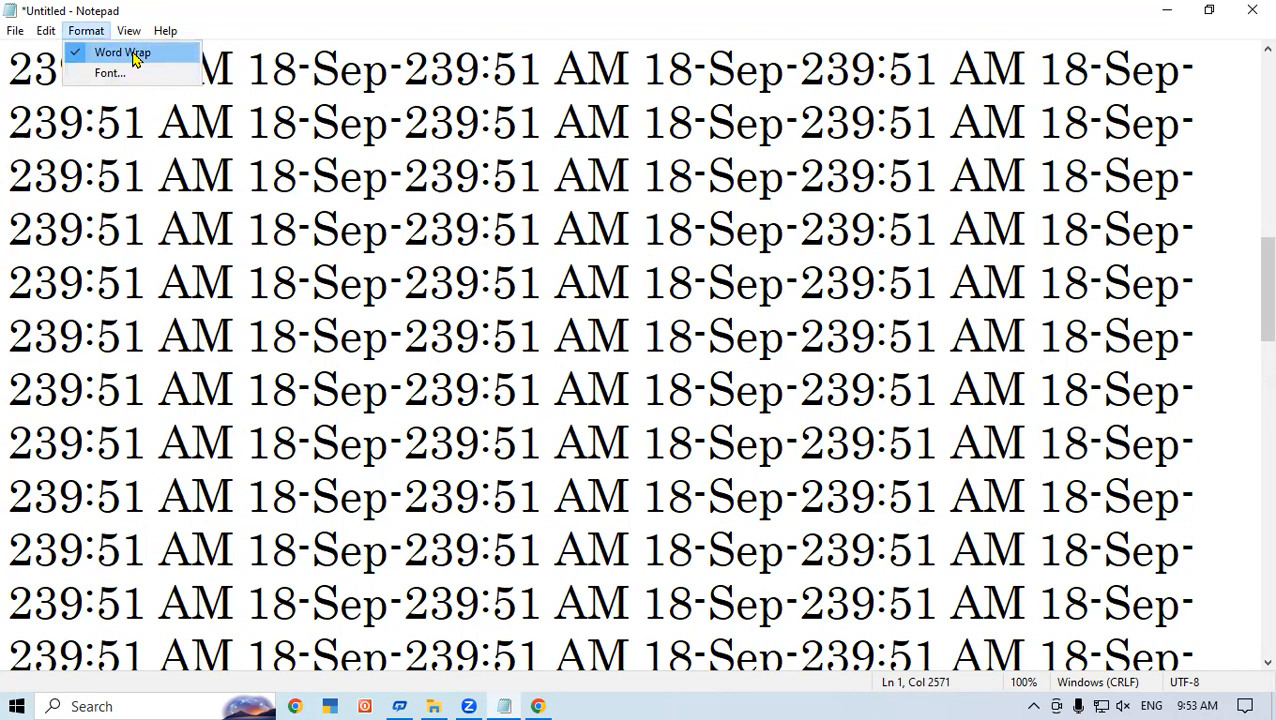
left_click(136, 55)
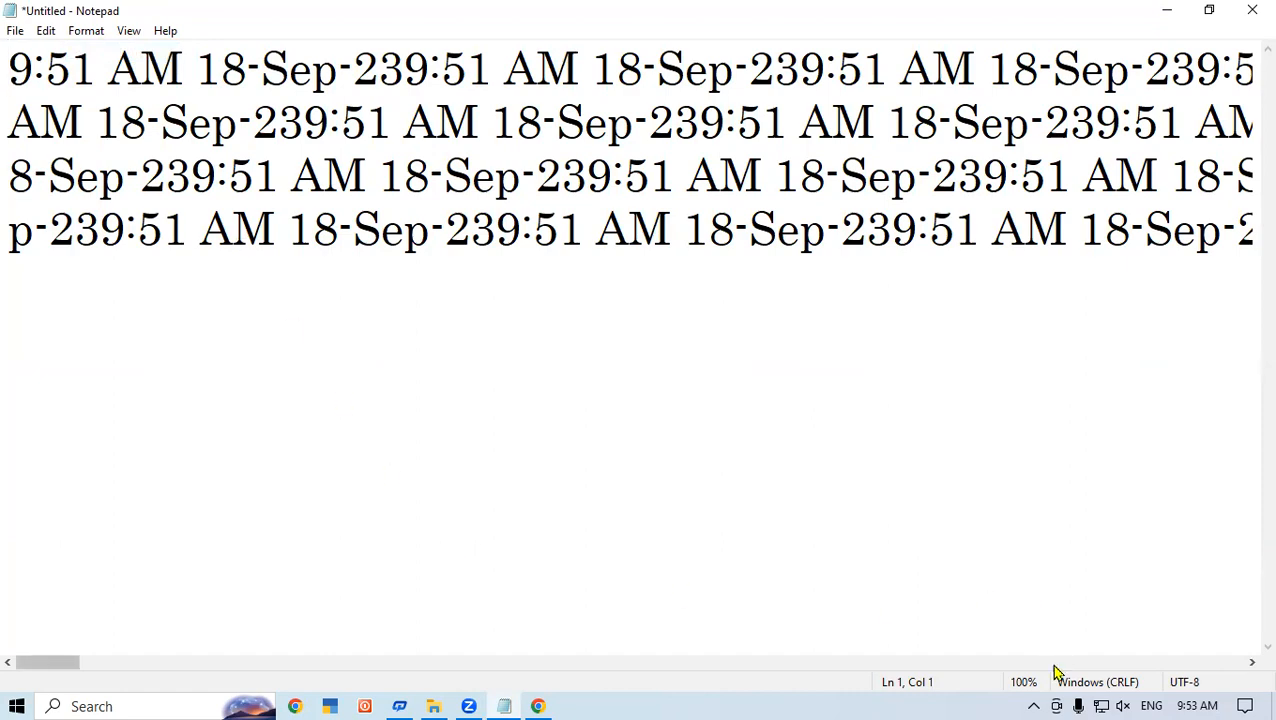
left_click_drag(49, 663, 67, 510)
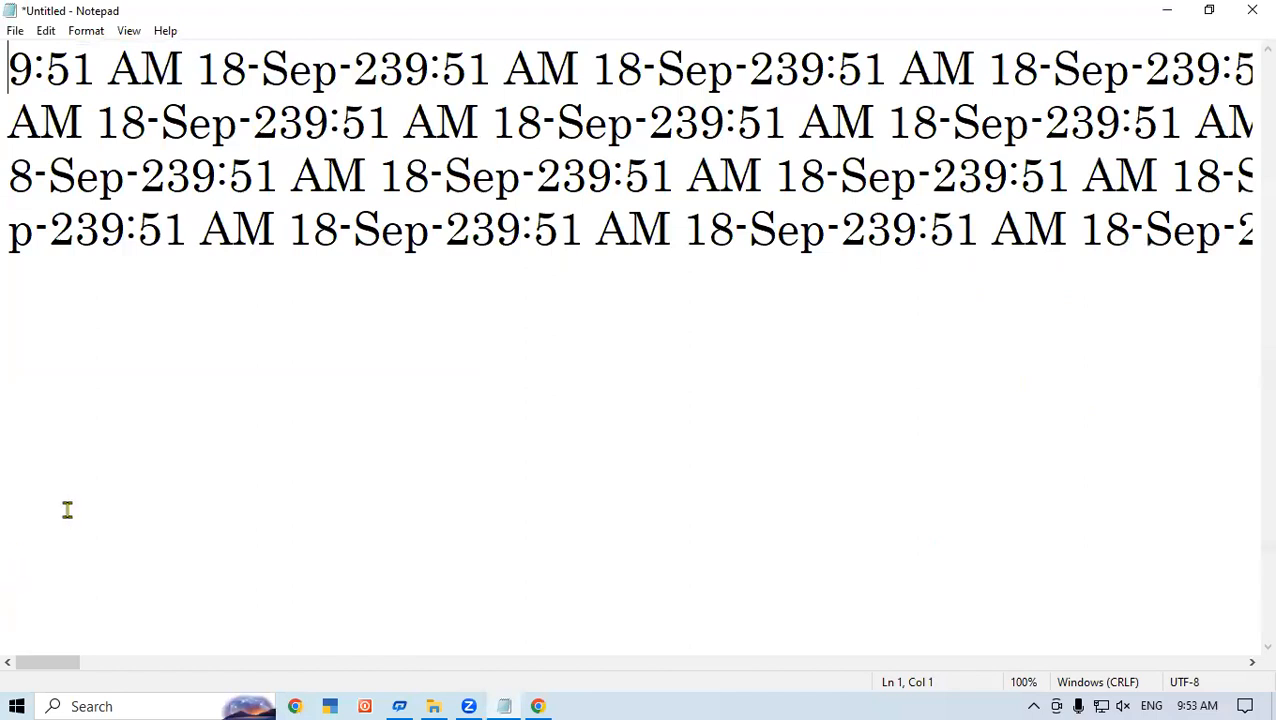
left_click(92, 32)
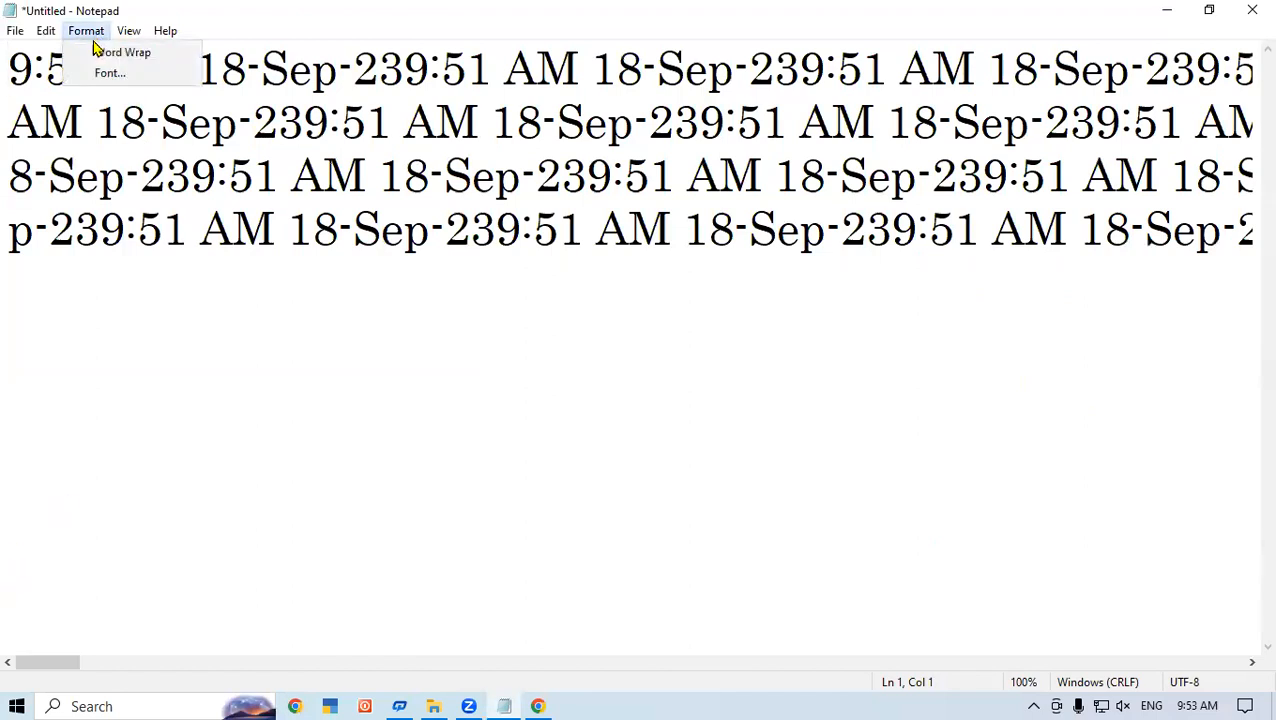
left_click(98, 51)
scroll(1248, 189, "down", 1)
left_click_drag(1264, 190, 1262, 384)
scroll(994, 316, "up", 3)
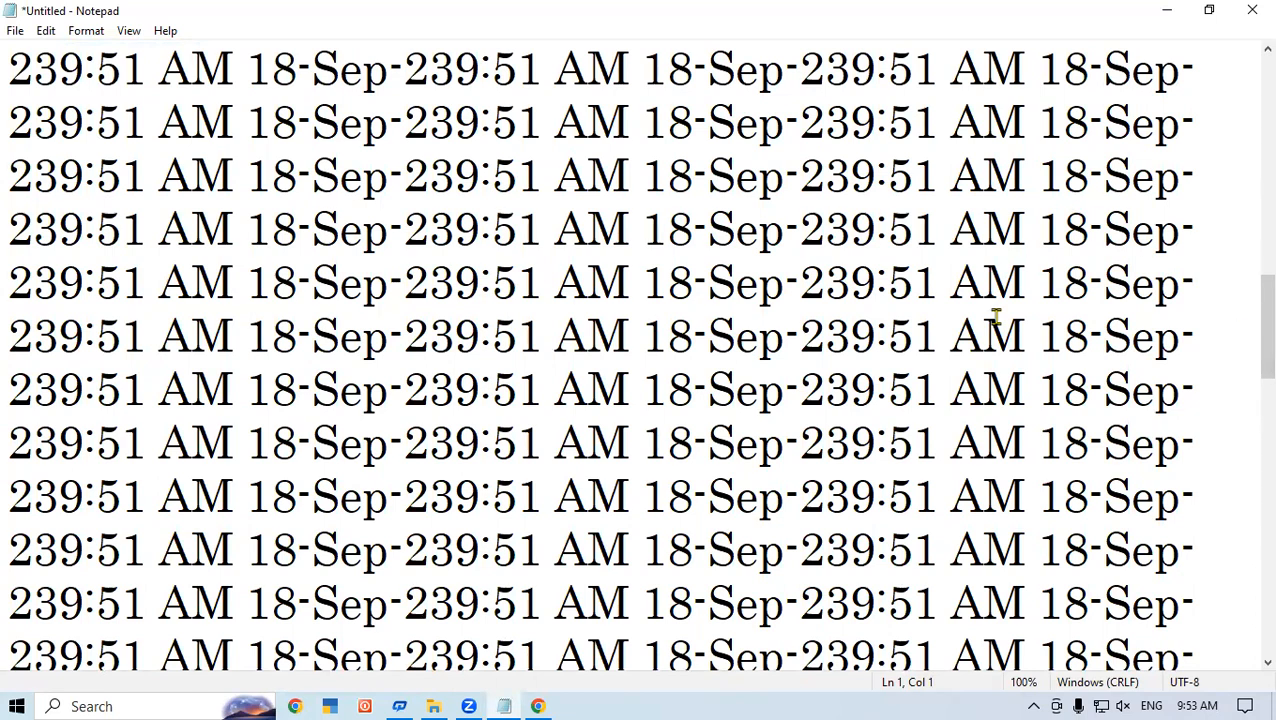
scroll(994, 316, "up", 2)
left_click(130, 37)
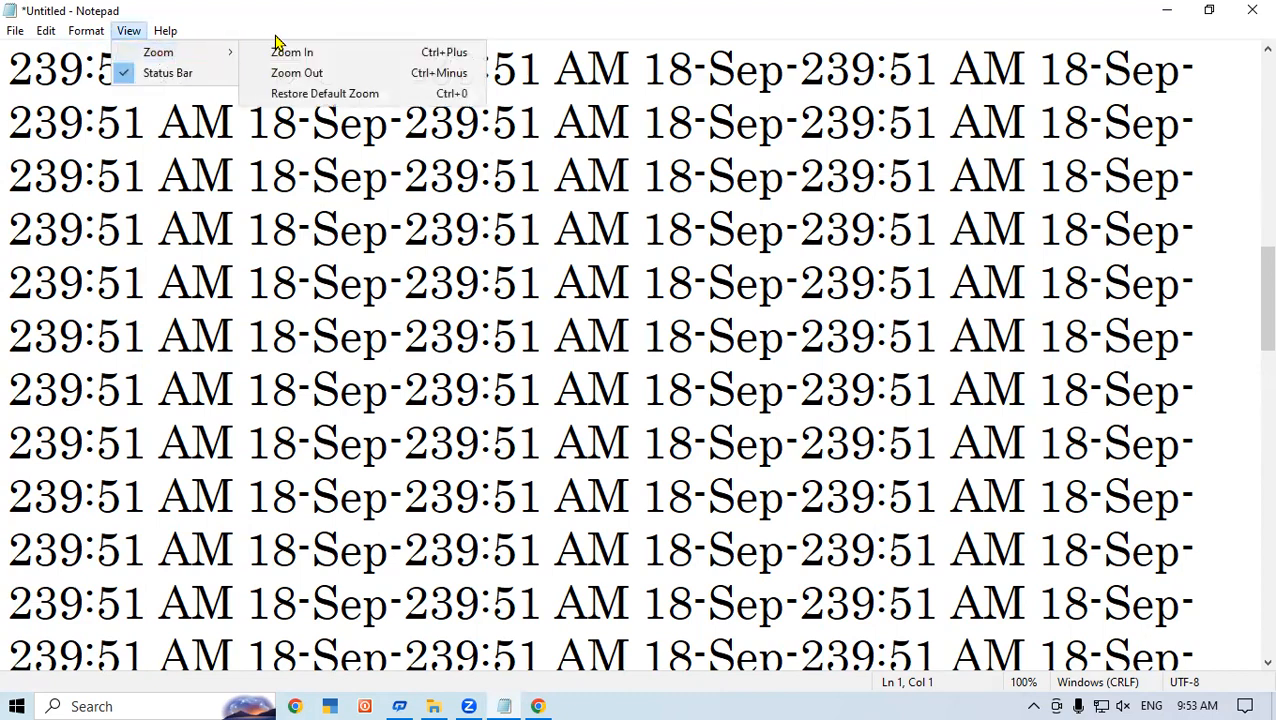
mouse_move(228, 53)
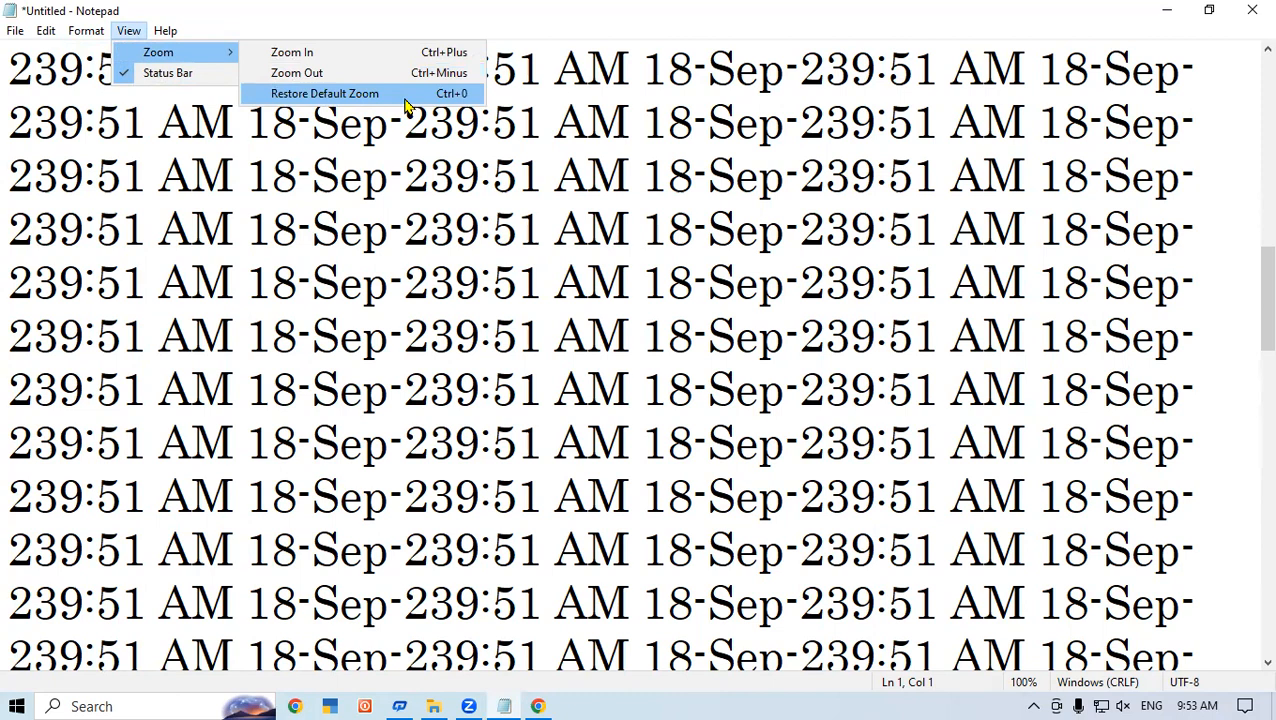
left_click(407, 205)
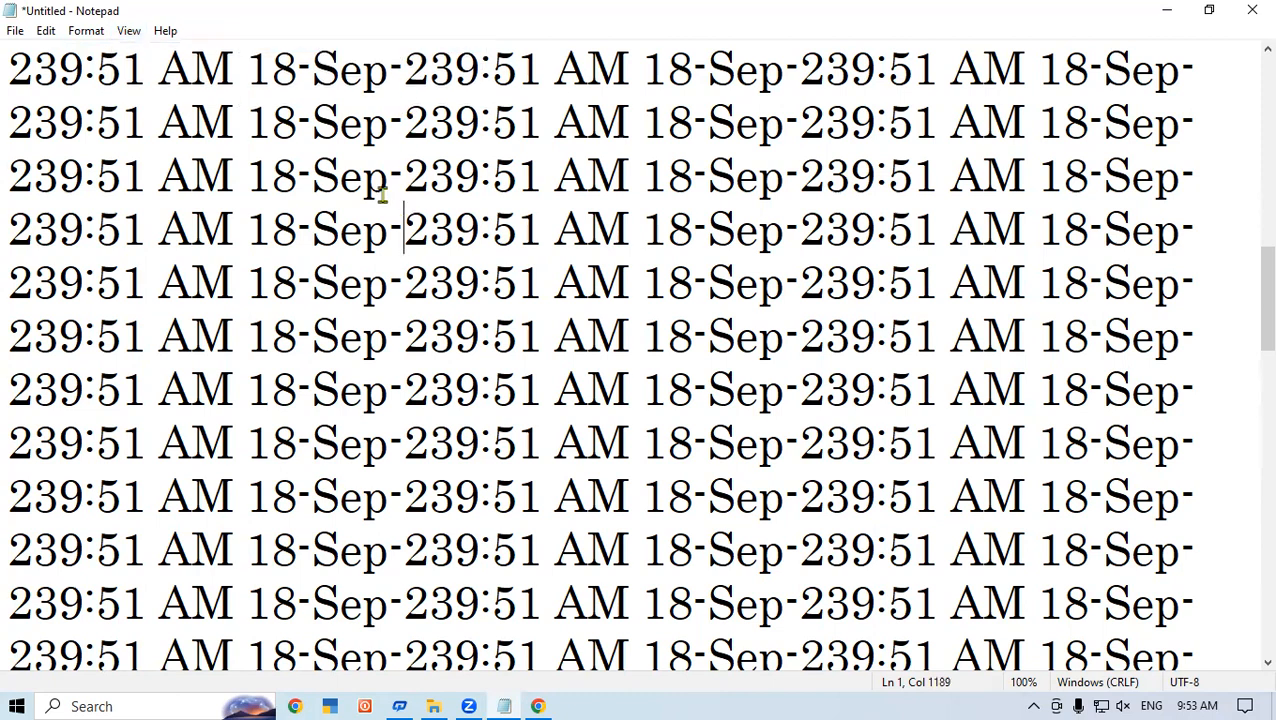
- Hide the status bar
left_click(127, 30)
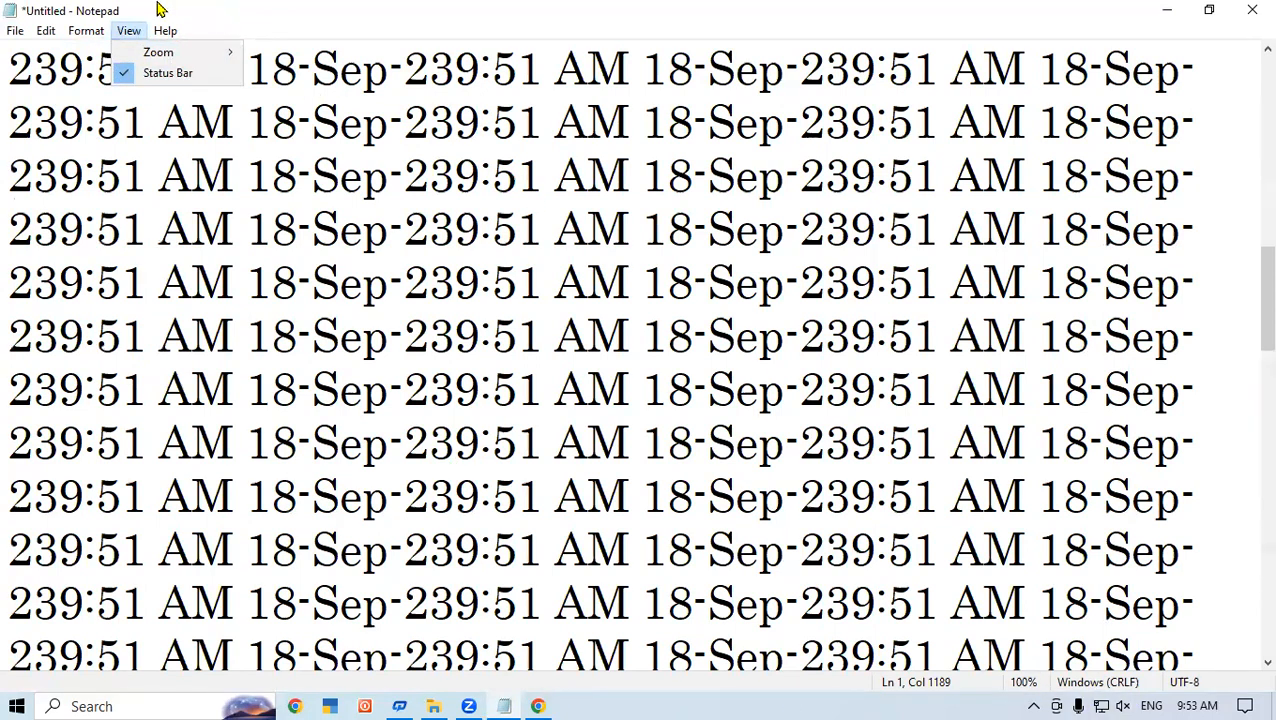
left_click(133, 80)
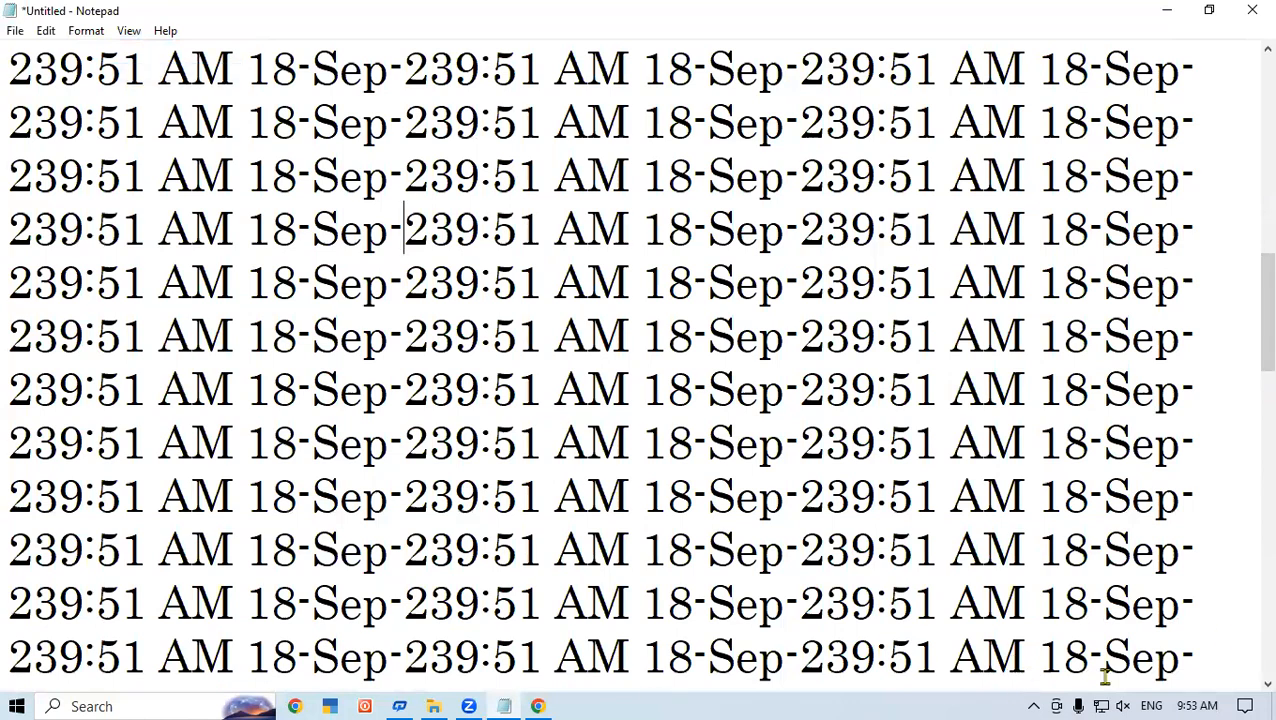